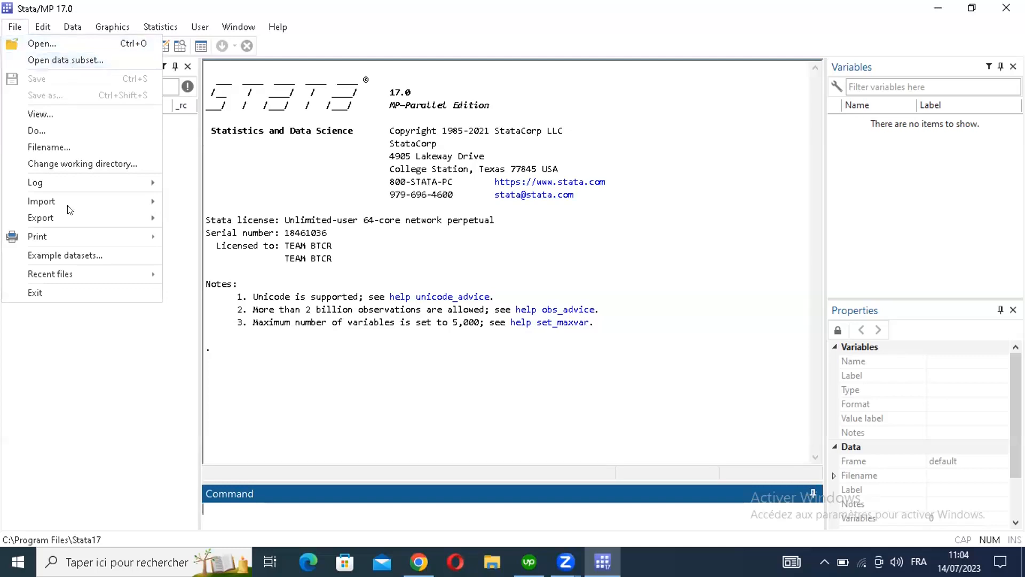
mouse_move(74, 224)
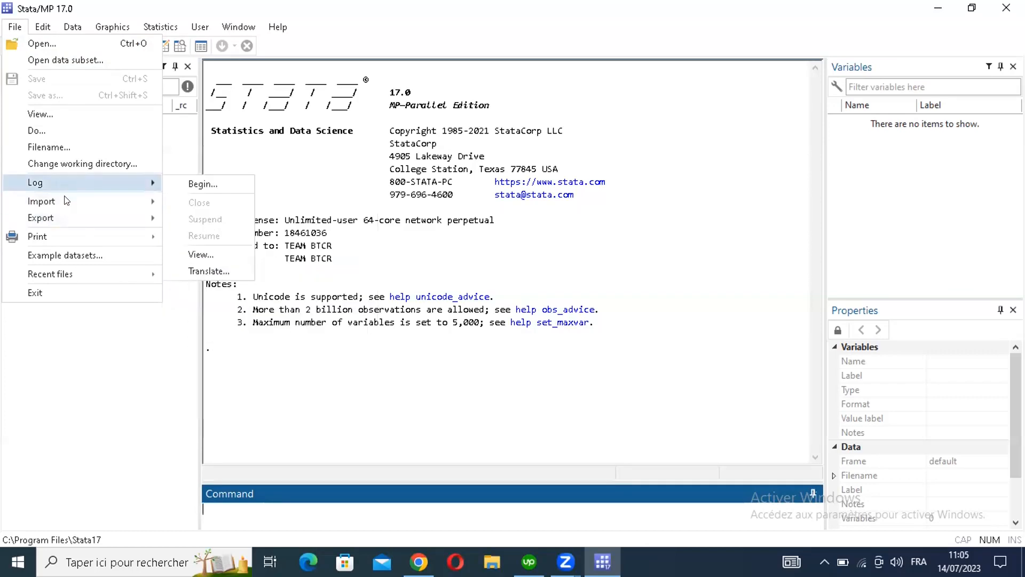
mouse_move(66, 200)
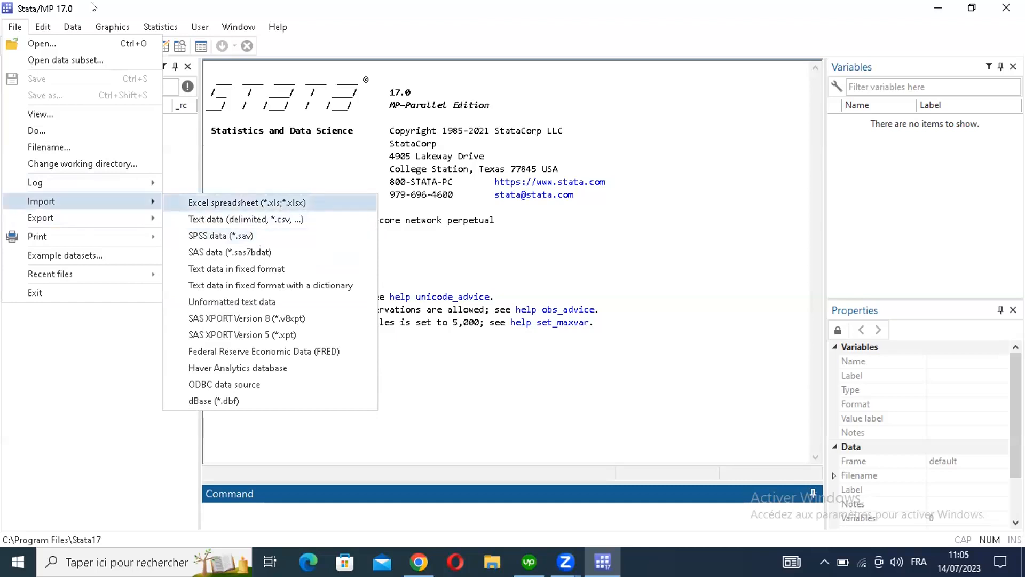
click(72, 26)
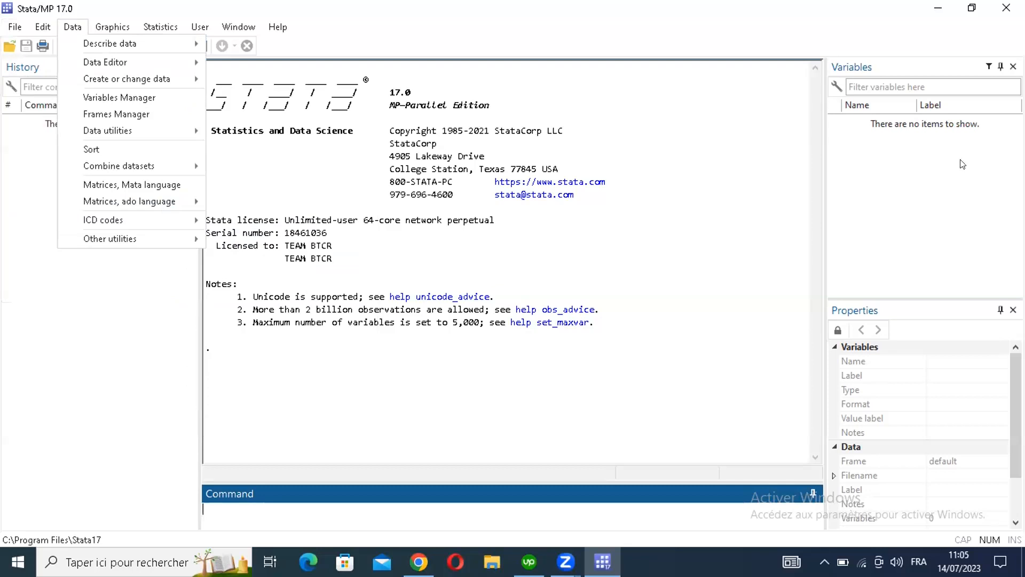
key(Left)
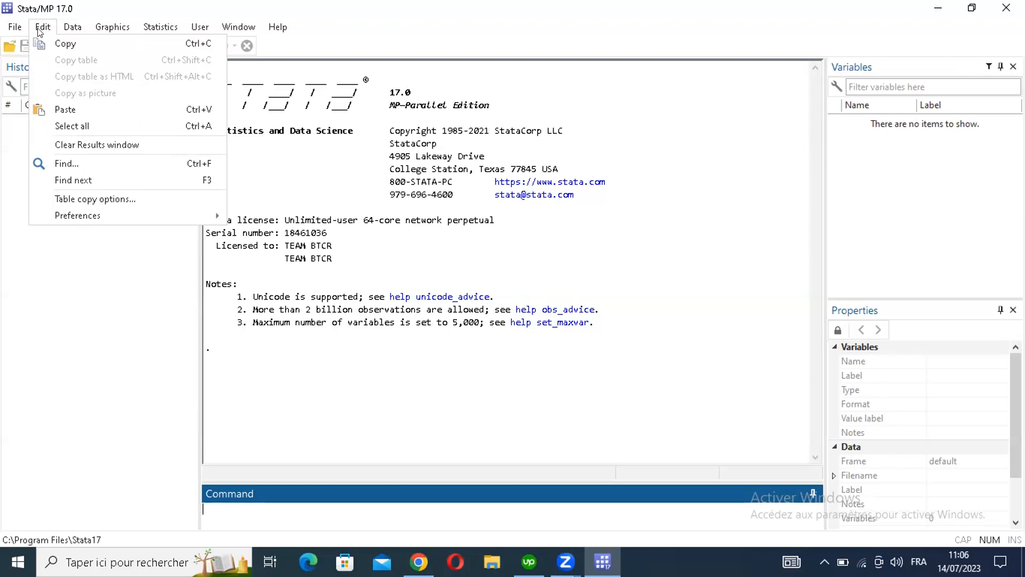
mouse_move(75, 27)
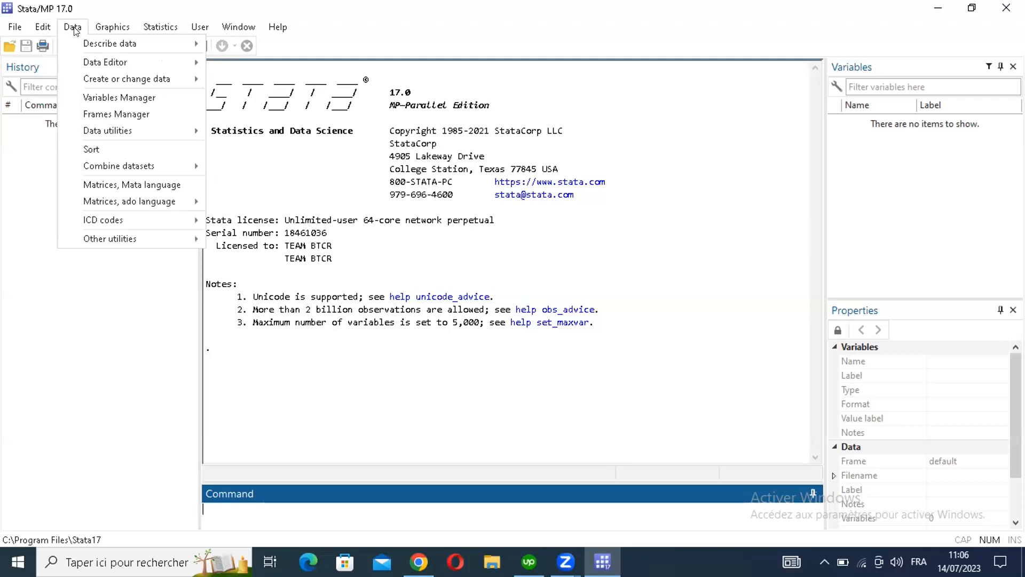
click(117, 63)
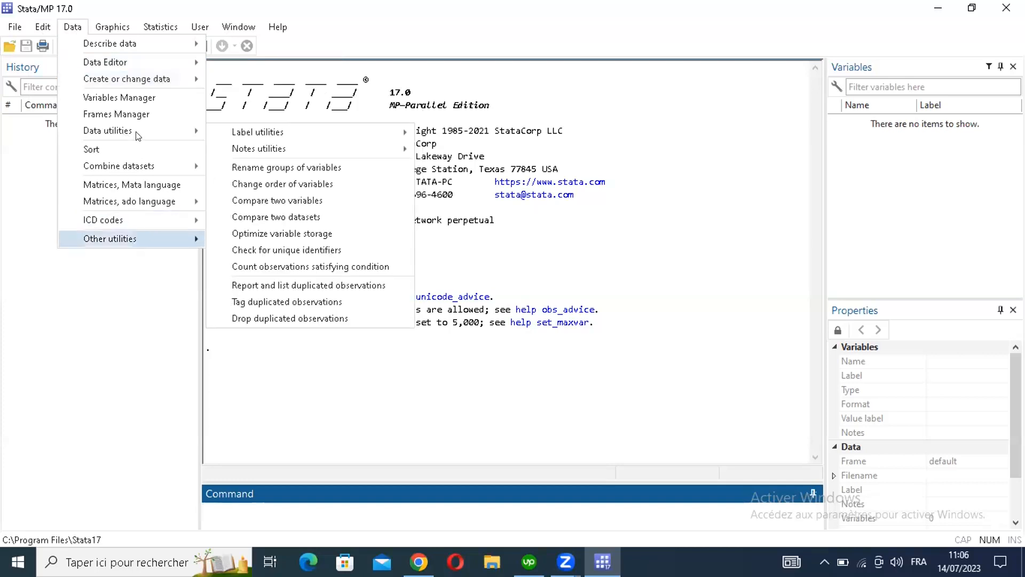
click(75, 26)
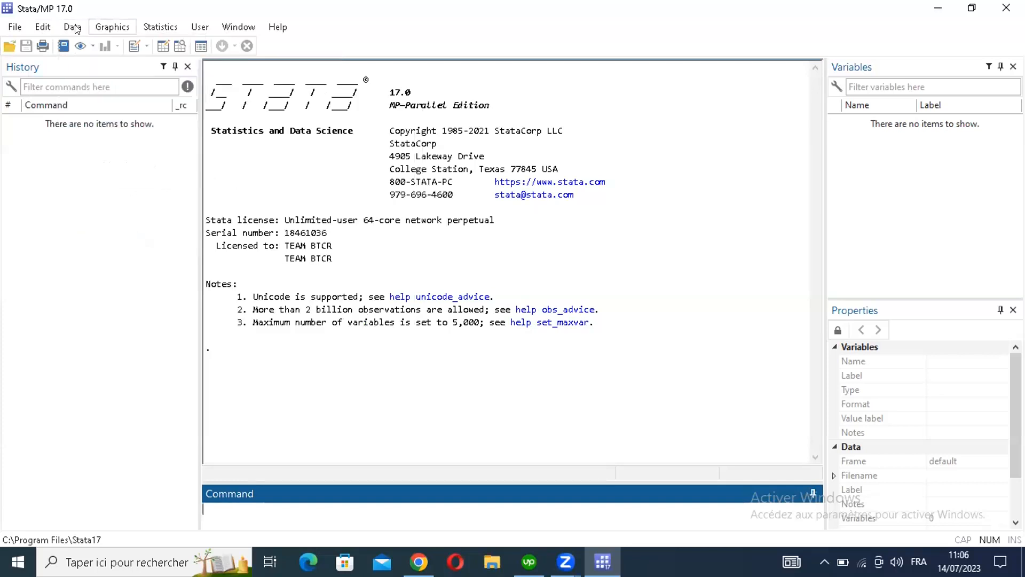
click(110, 23)
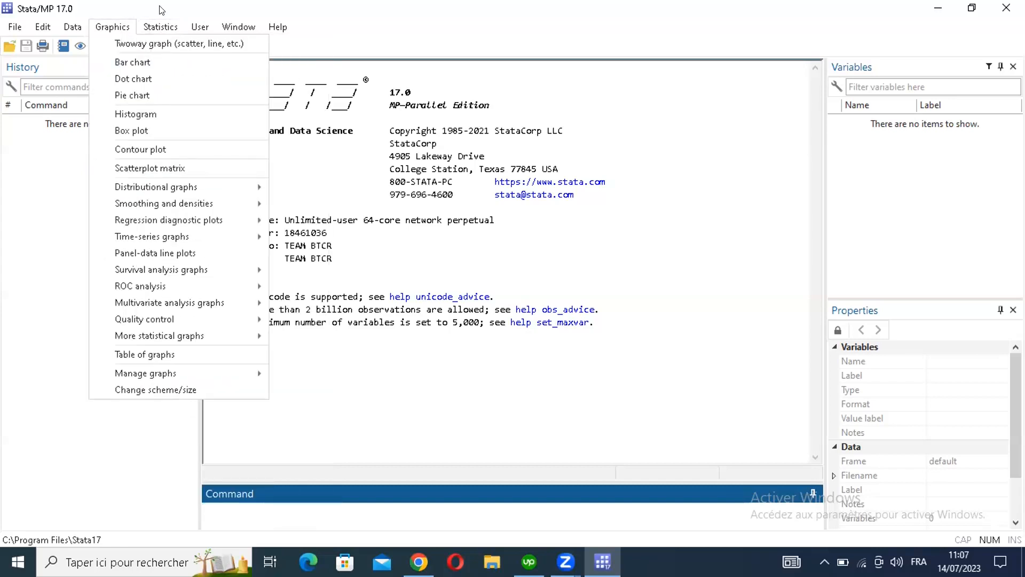
mouse_move(160, 24)
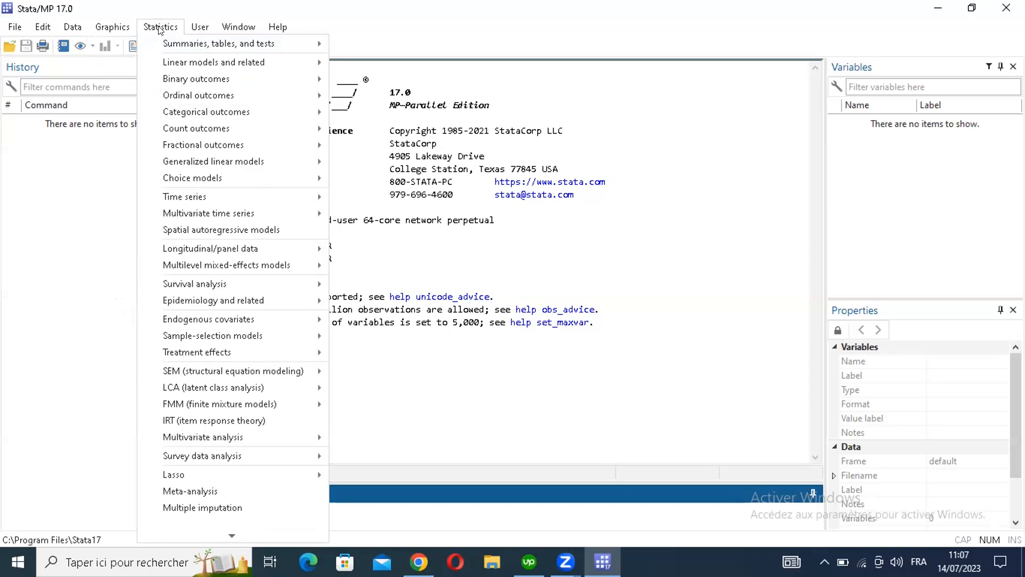
mouse_move(198, 43)
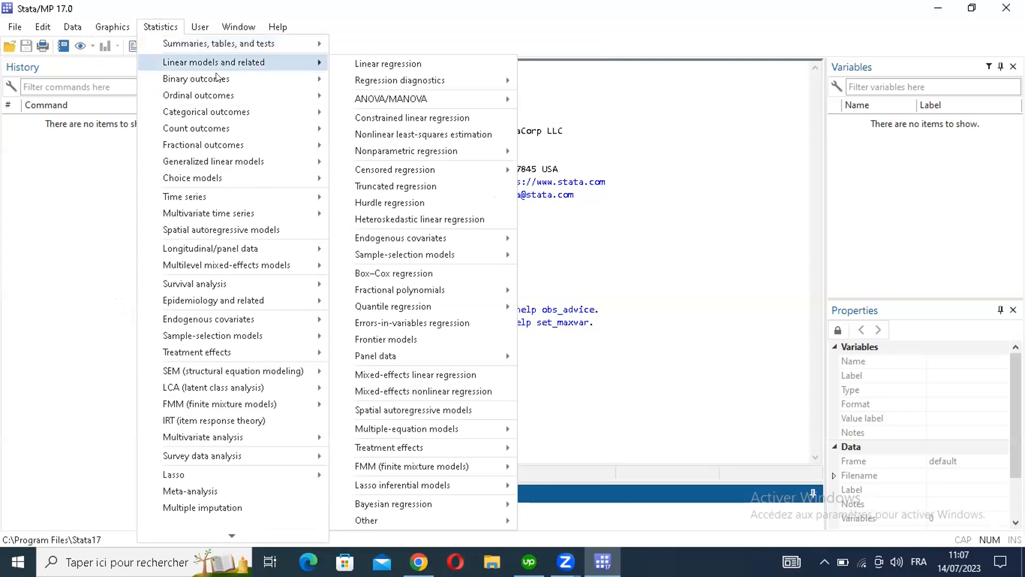
mouse_move(212, 81)
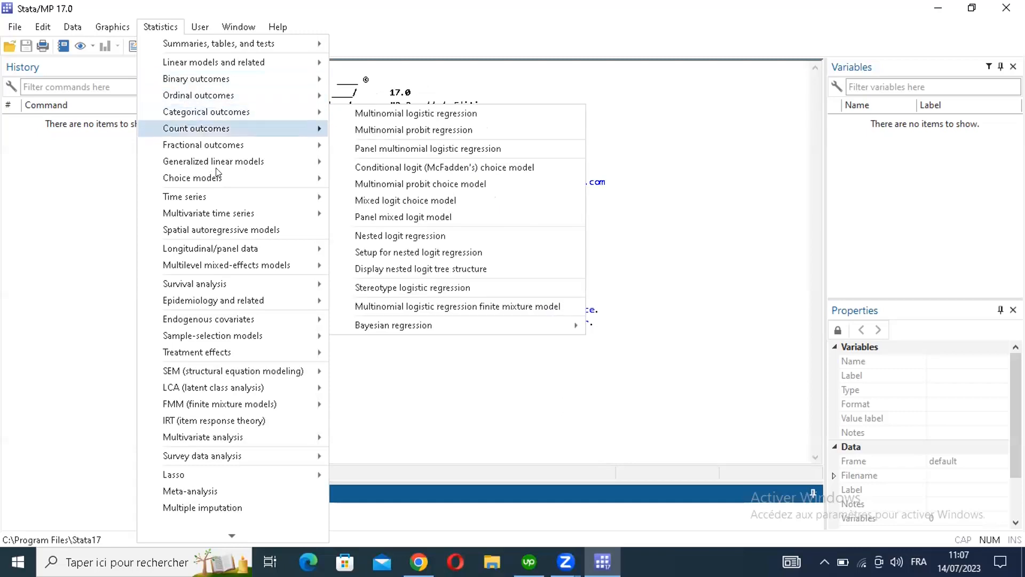
mouse_move(213, 201)
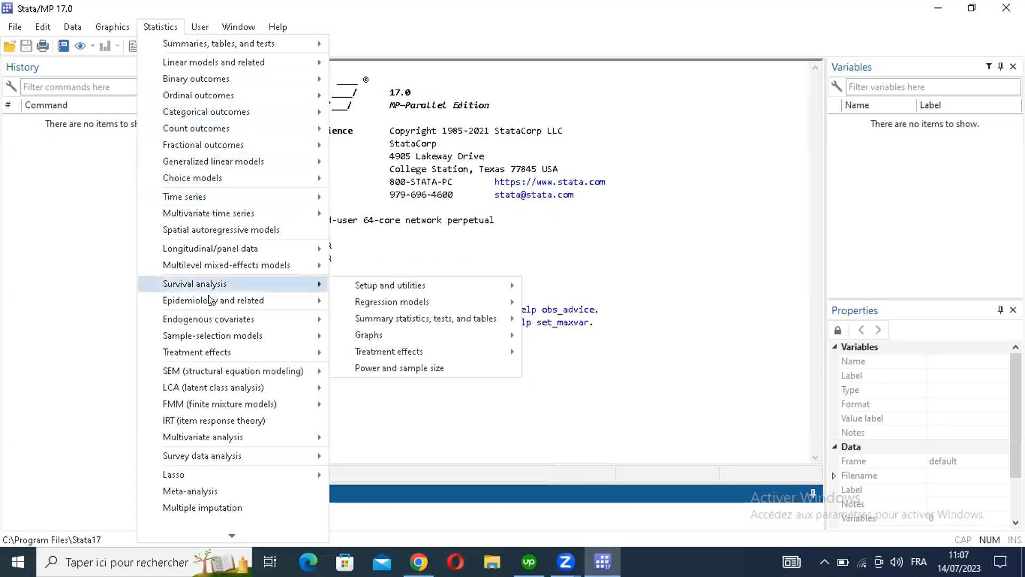
mouse_move(212, 300)
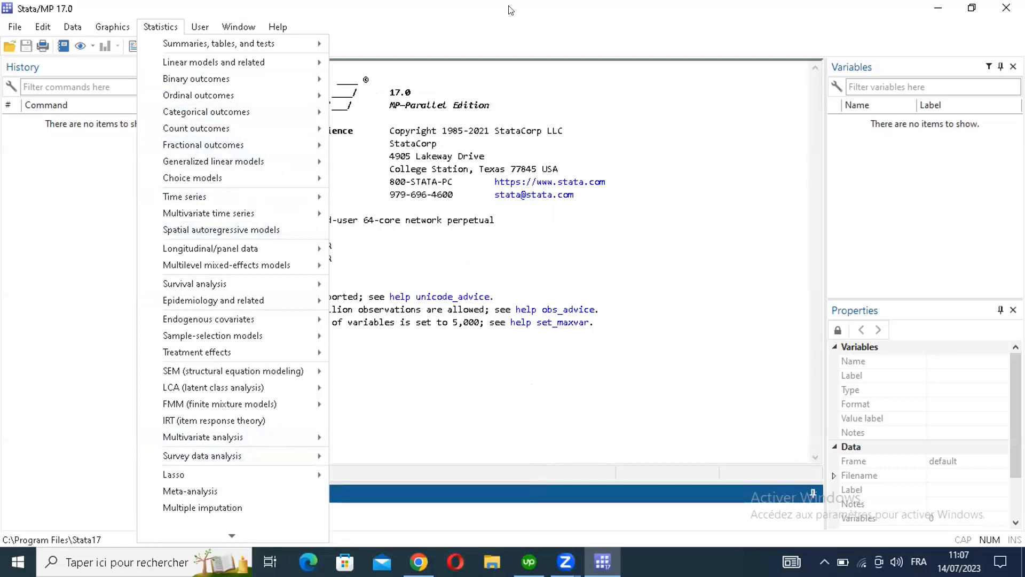
click(319, 28)
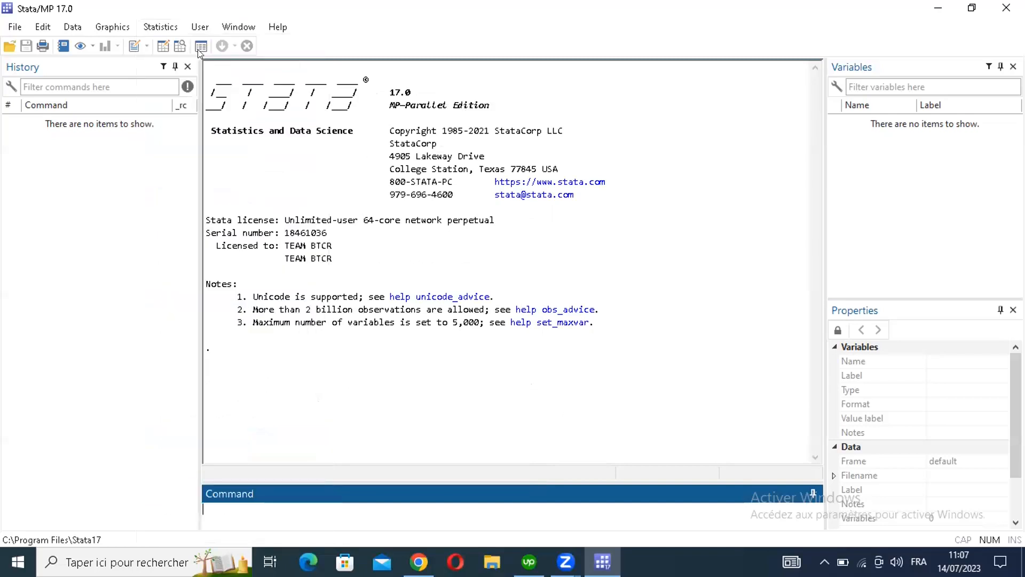
click(278, 28)
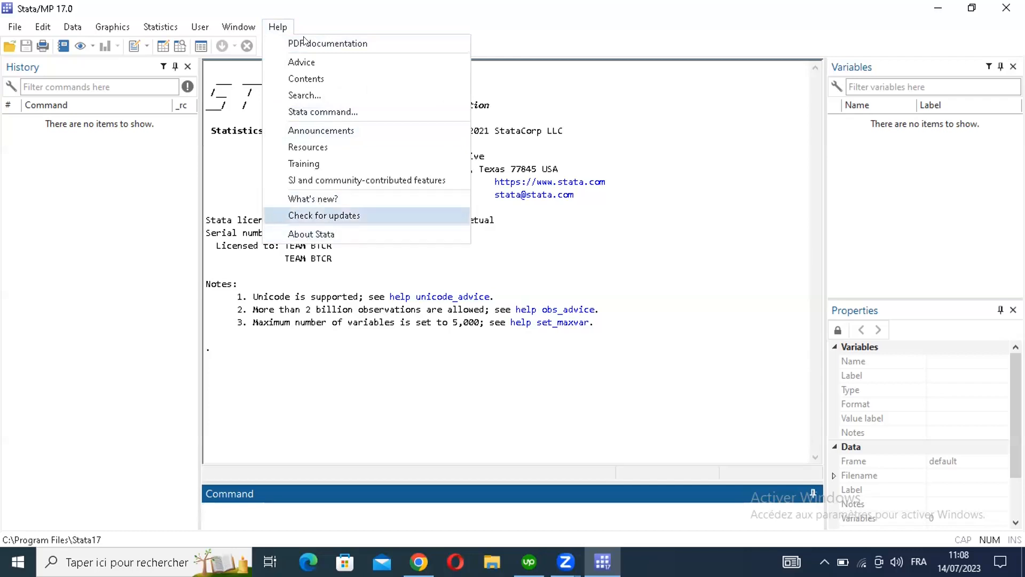
click(217, 503)
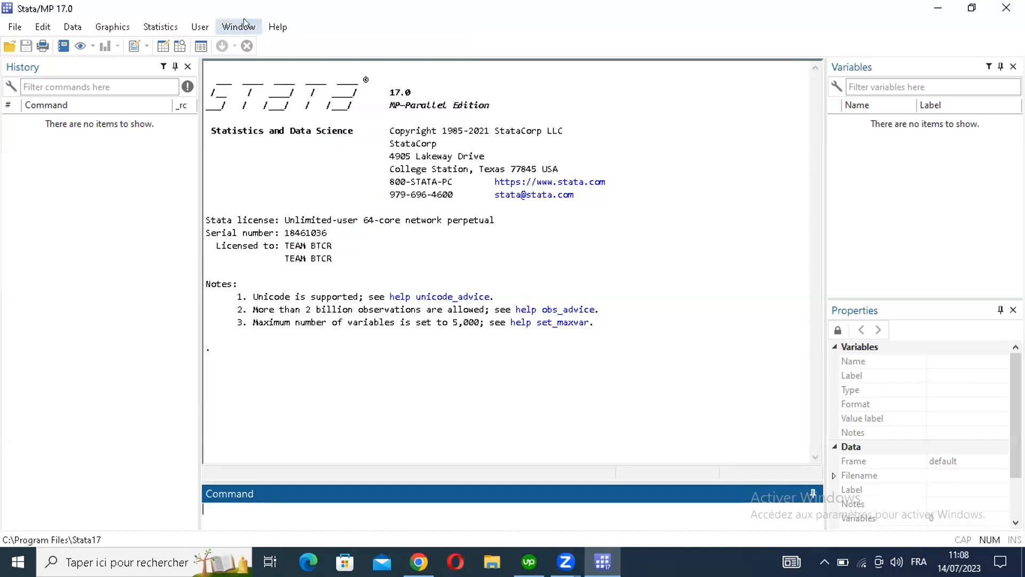
click(229, 29)
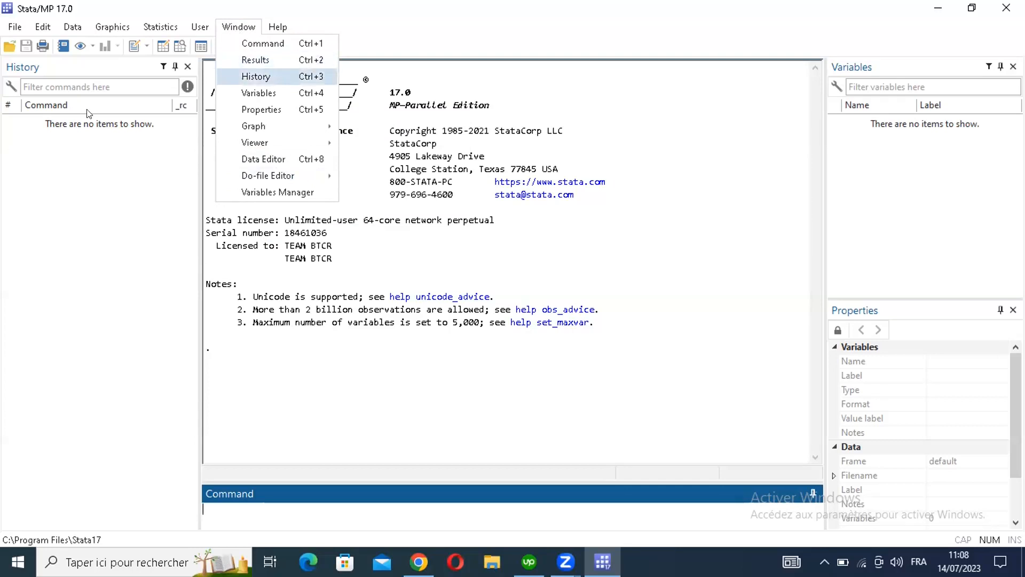
click(263, 78)
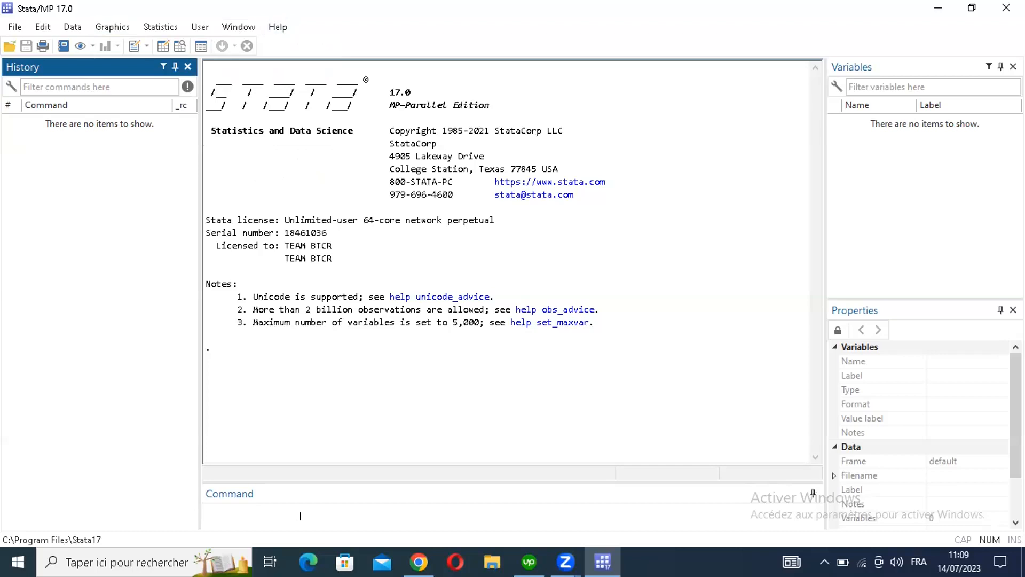
click(216, 513)
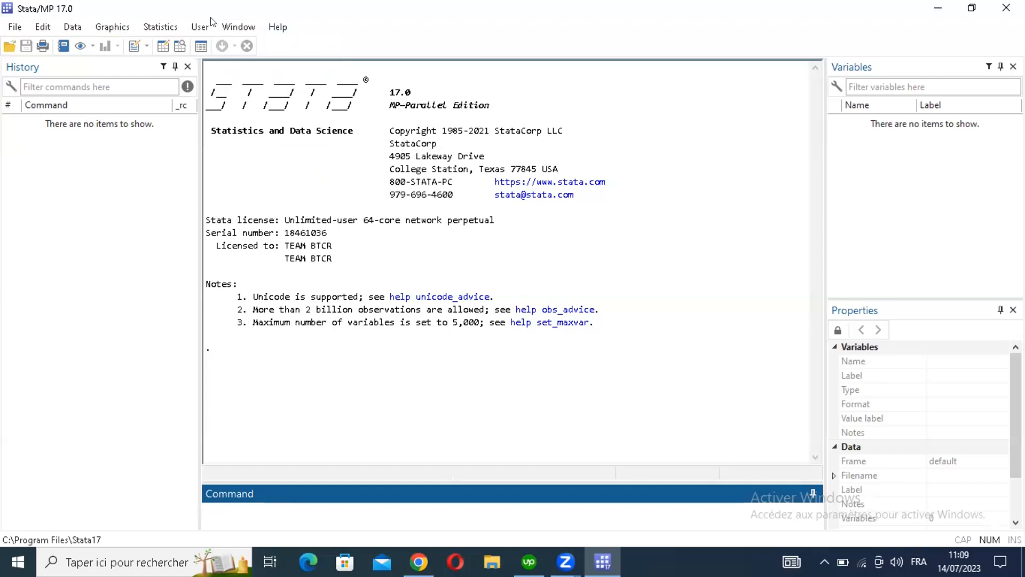
click(162, 28)
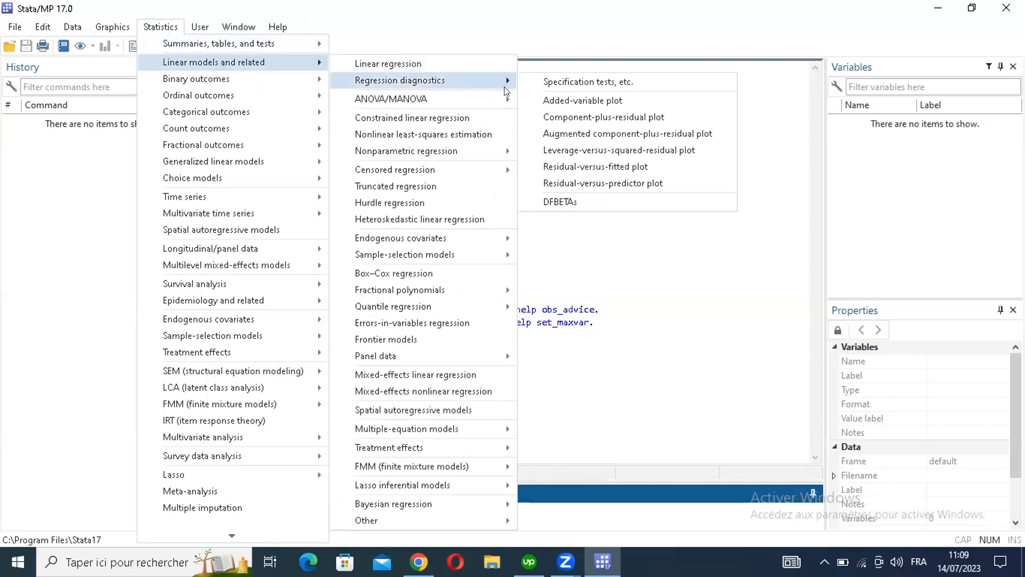
mouse_move(423, 99)
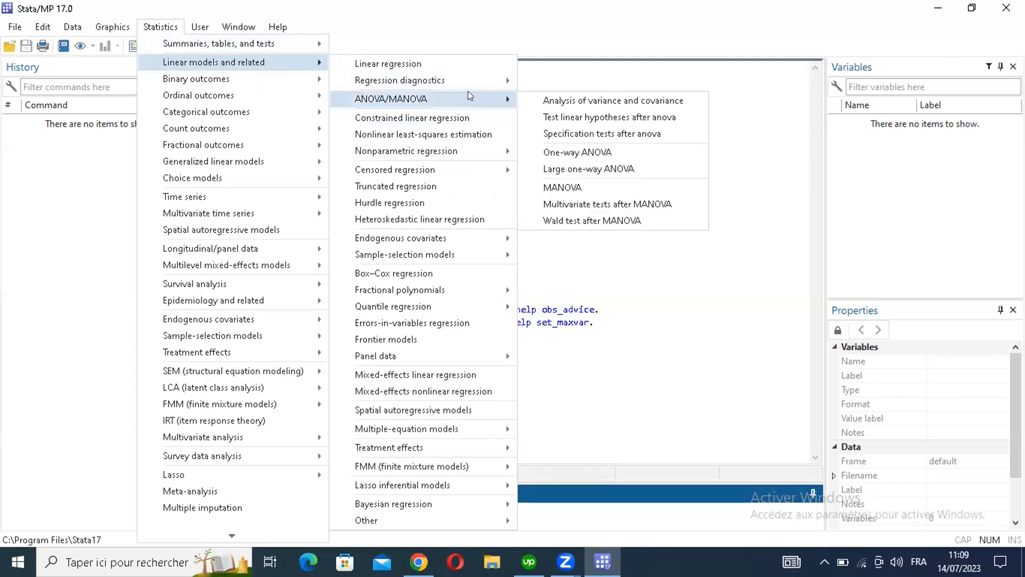
mouse_move(459, 83)
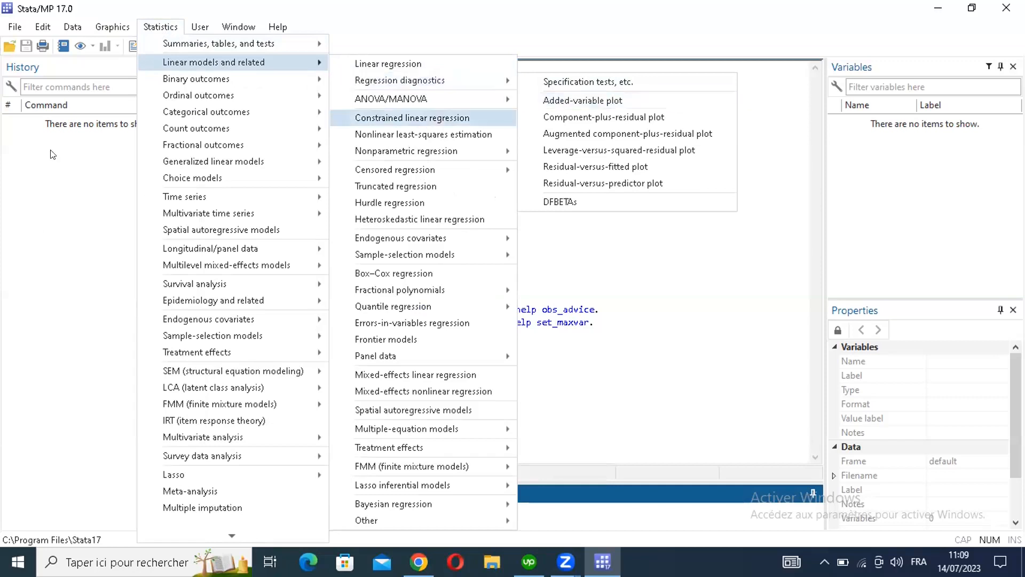
click(104, 145)
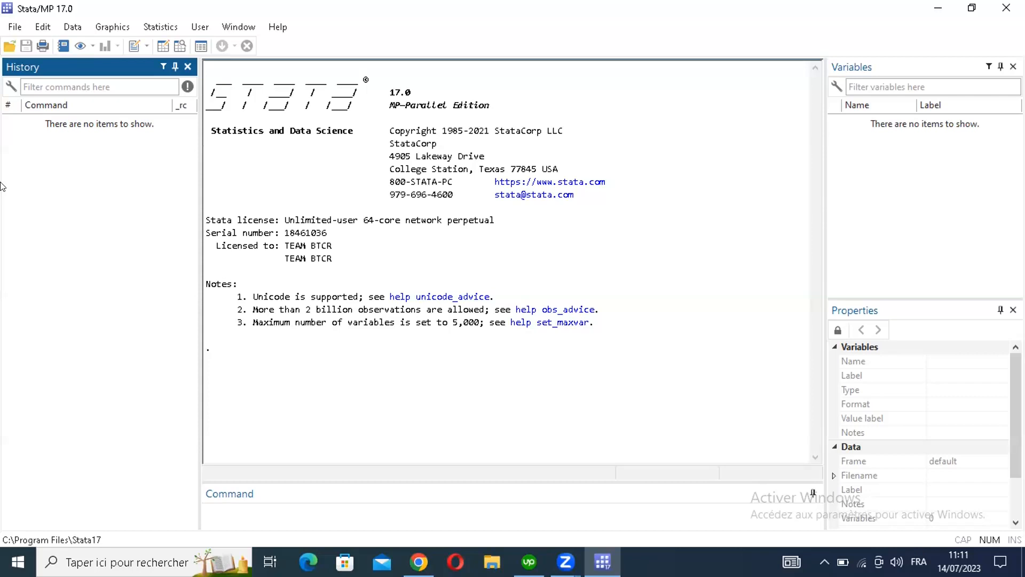
Step: Start an Excel spreadsheet import and load the workbook données d'estimation from the Consultation Excellence folder
click(15, 24)
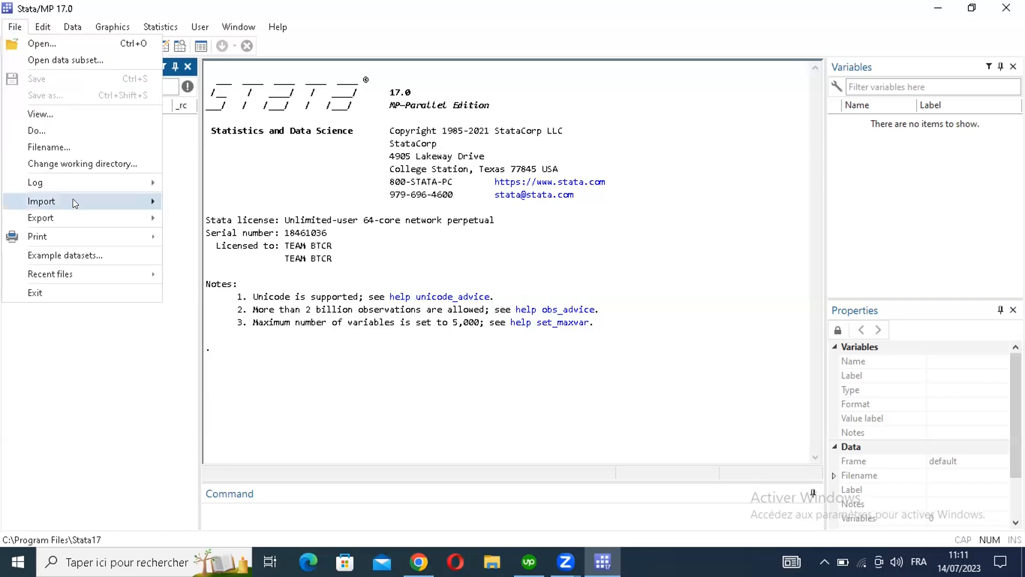
mouse_move(78, 201)
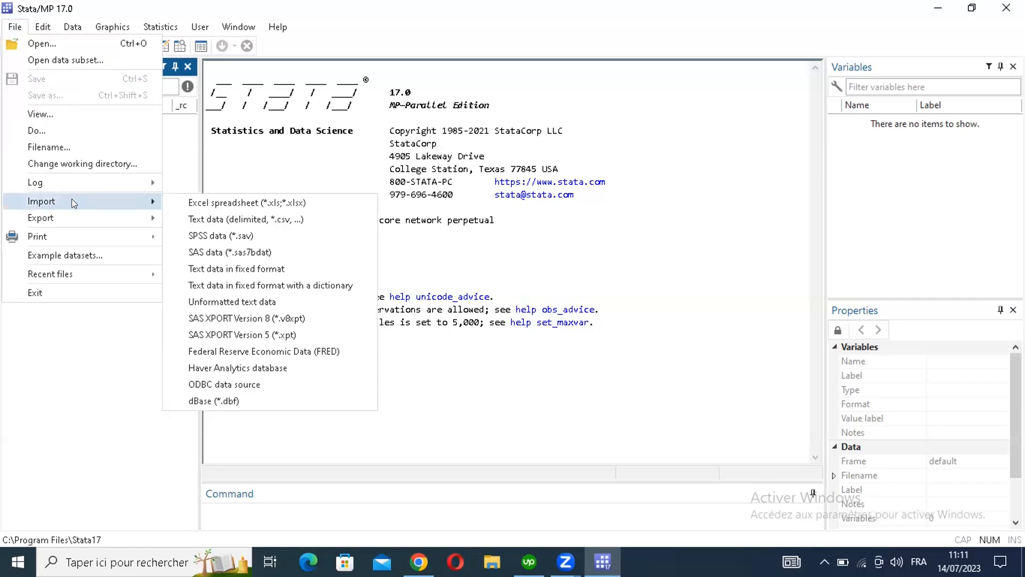
click(16, 27)
click(16, 27)
mouse_move(89, 202)
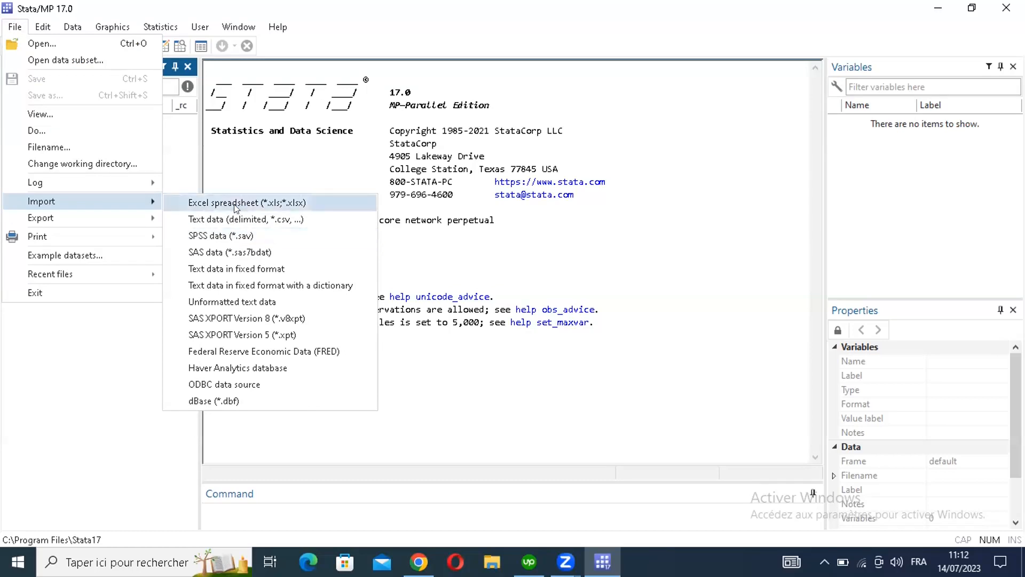
click(282, 202)
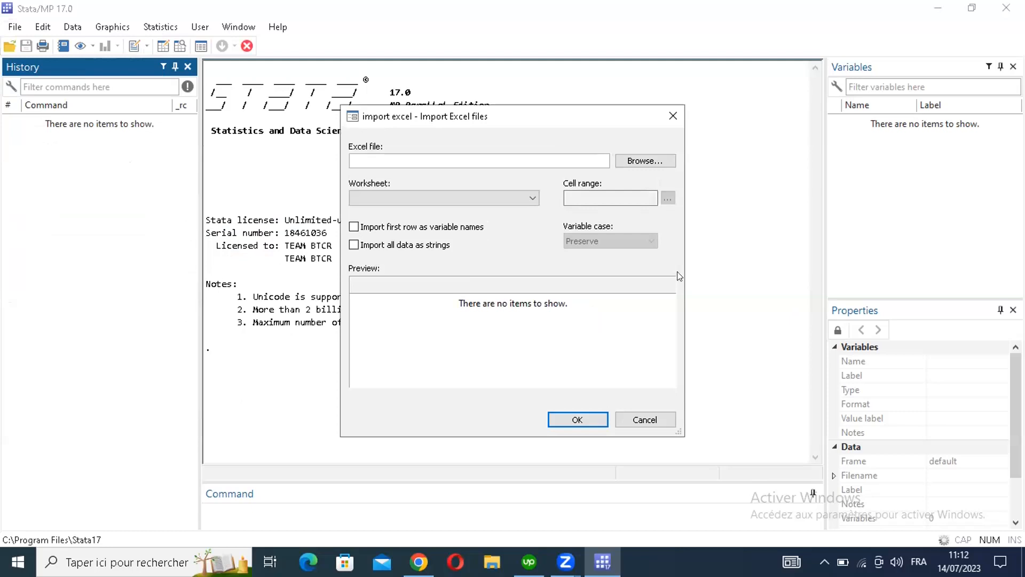
click(639, 163)
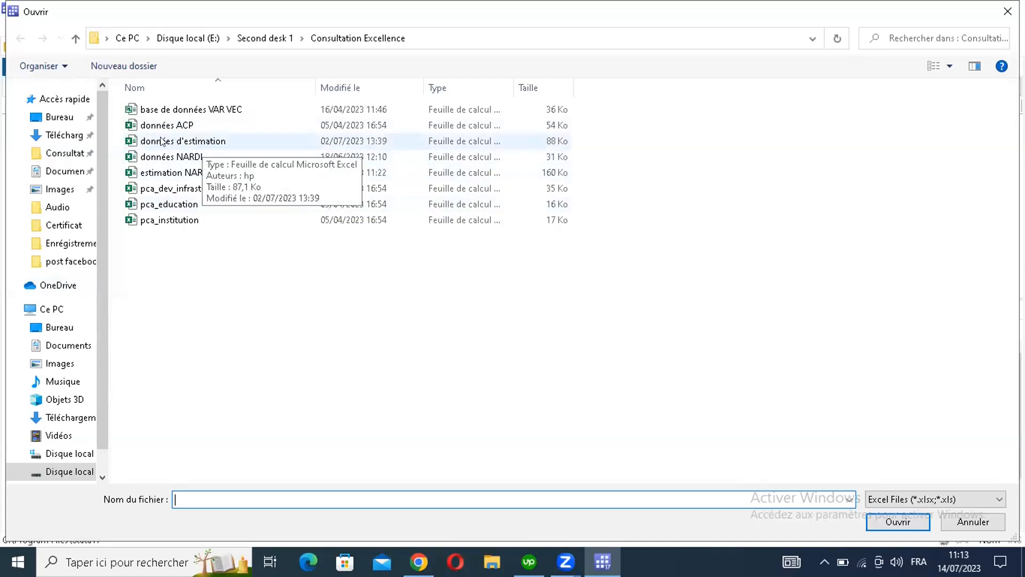
click(196, 140)
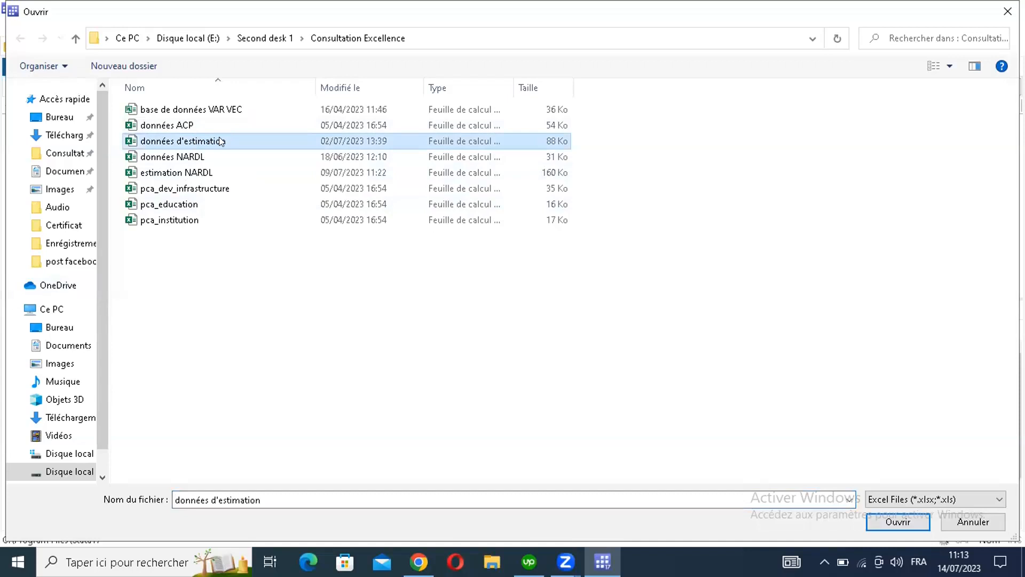
double_click(220, 141)
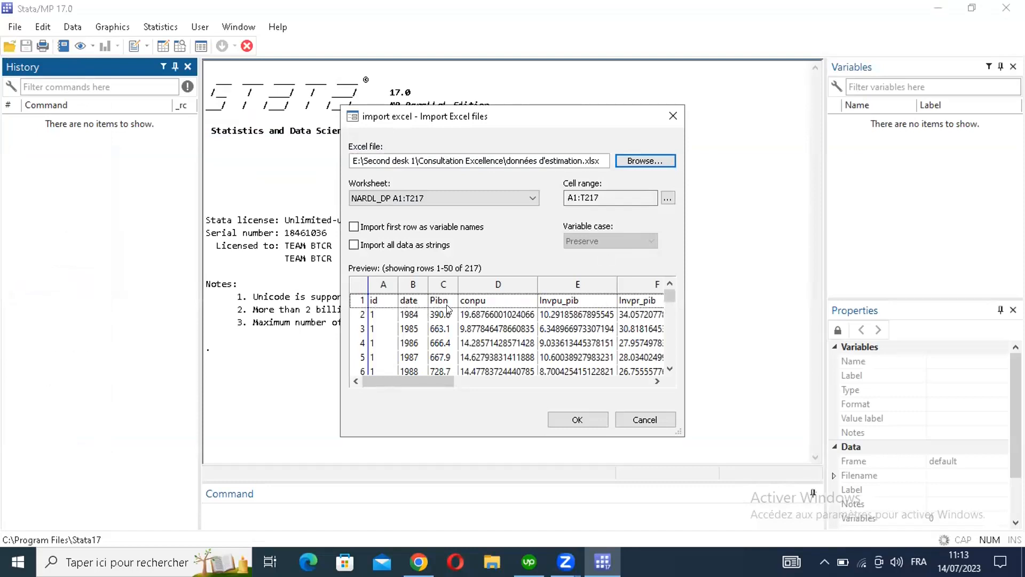
Step: Check the columns in the import preview and set the first row to be imported as variable names
click(481, 300)
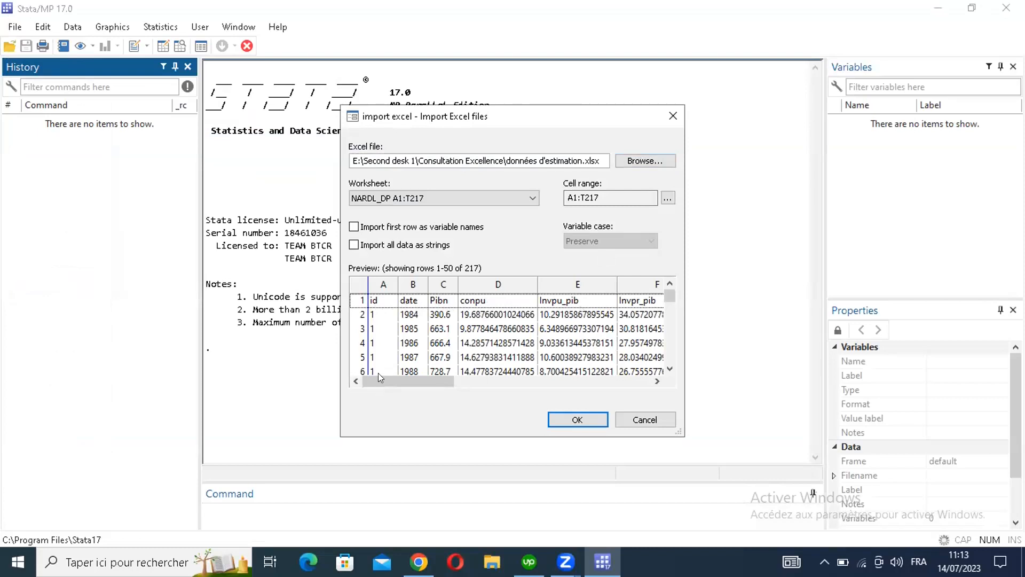
click(436, 371)
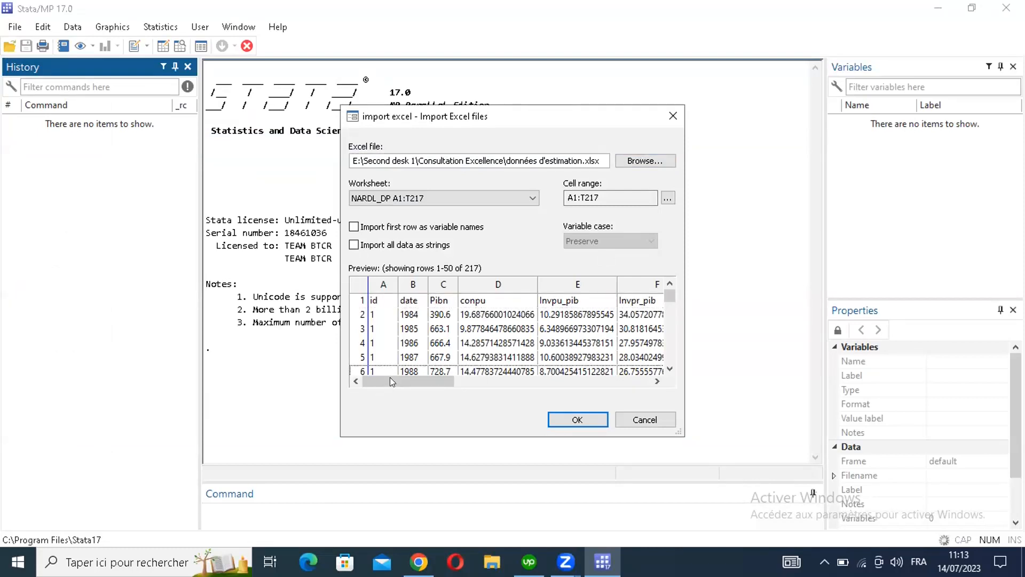
click(496, 381)
drag(555, 378, 375, 376)
click(355, 227)
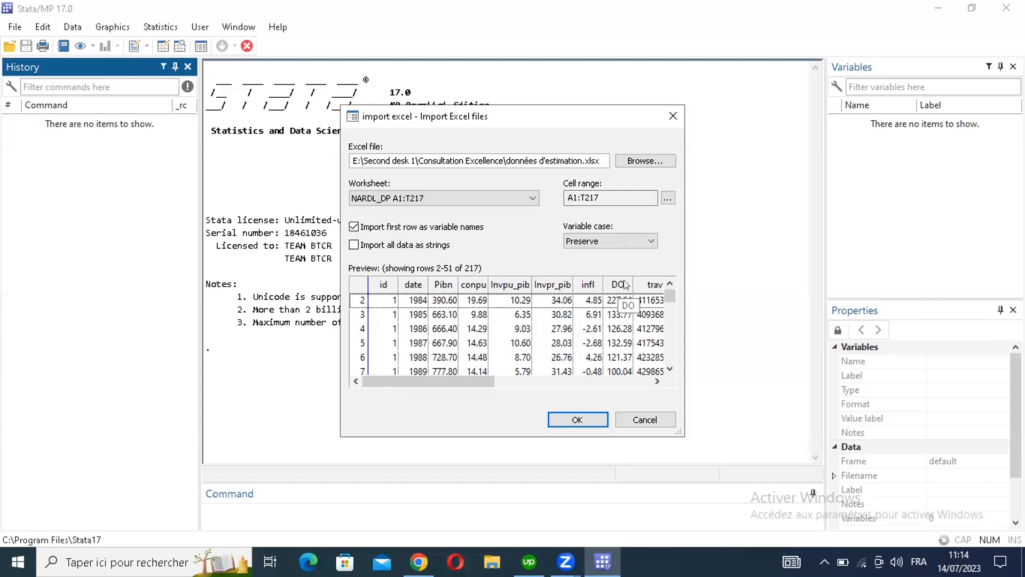
click(353, 227)
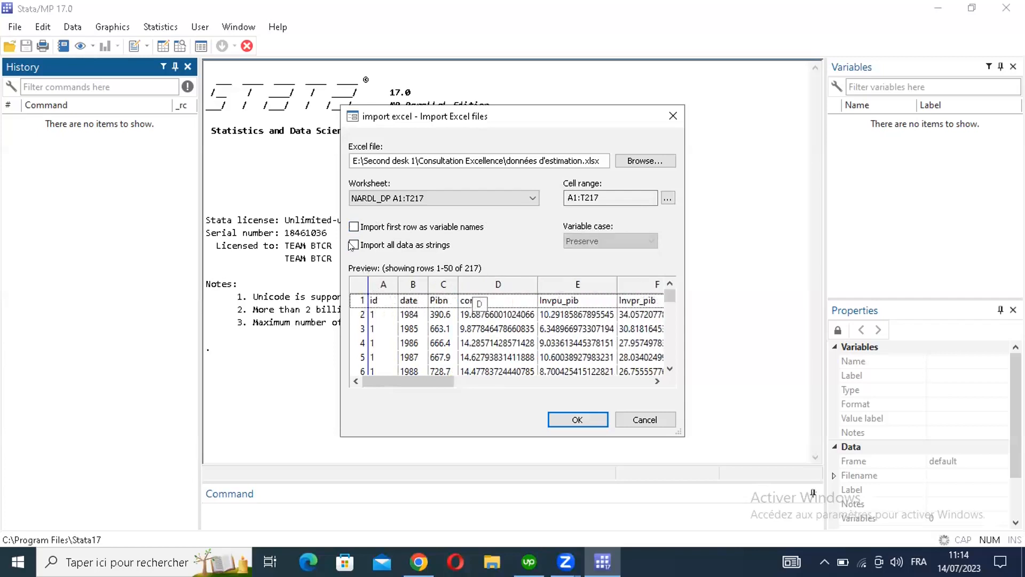
key(space)
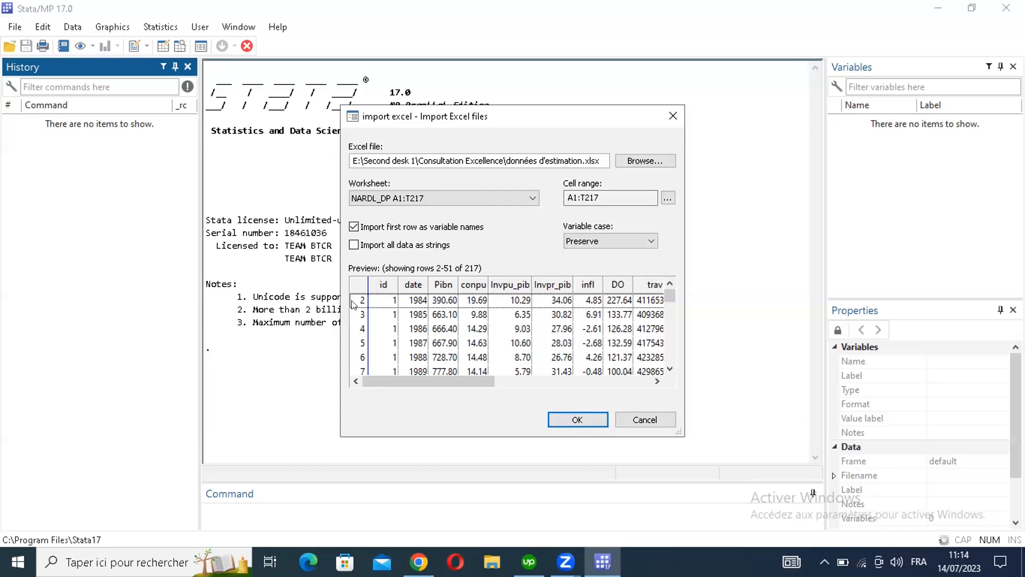
Step: Choose the NARDL_DP A1:T217 worksheet, import it, and look through the resulting variable list
click(532, 200)
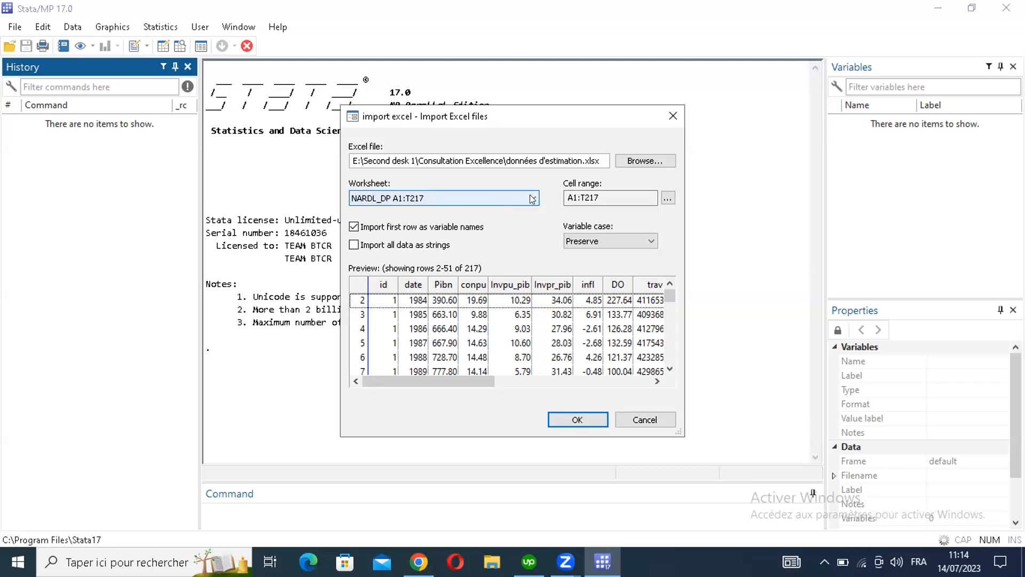
click(425, 198)
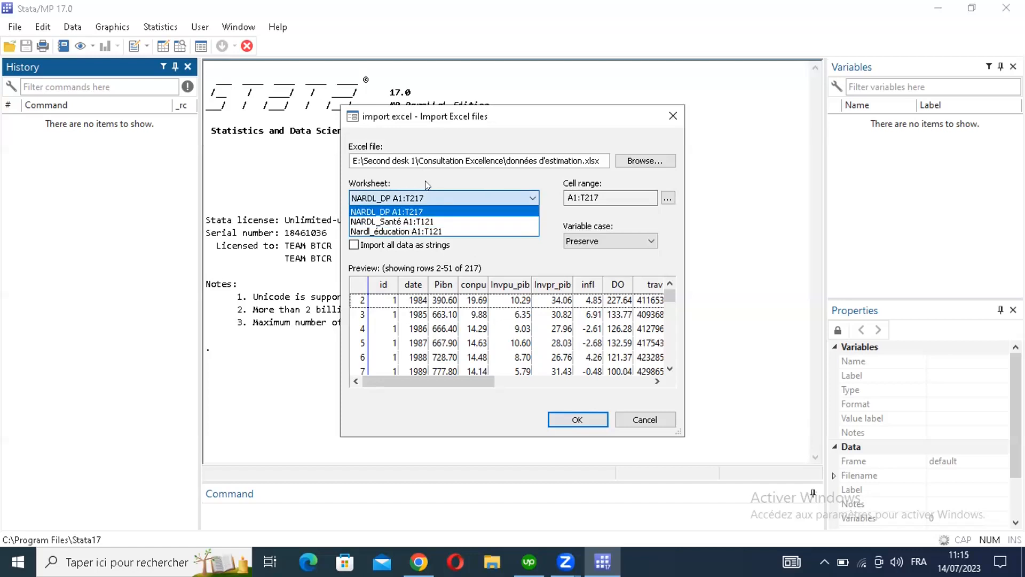
click(426, 211)
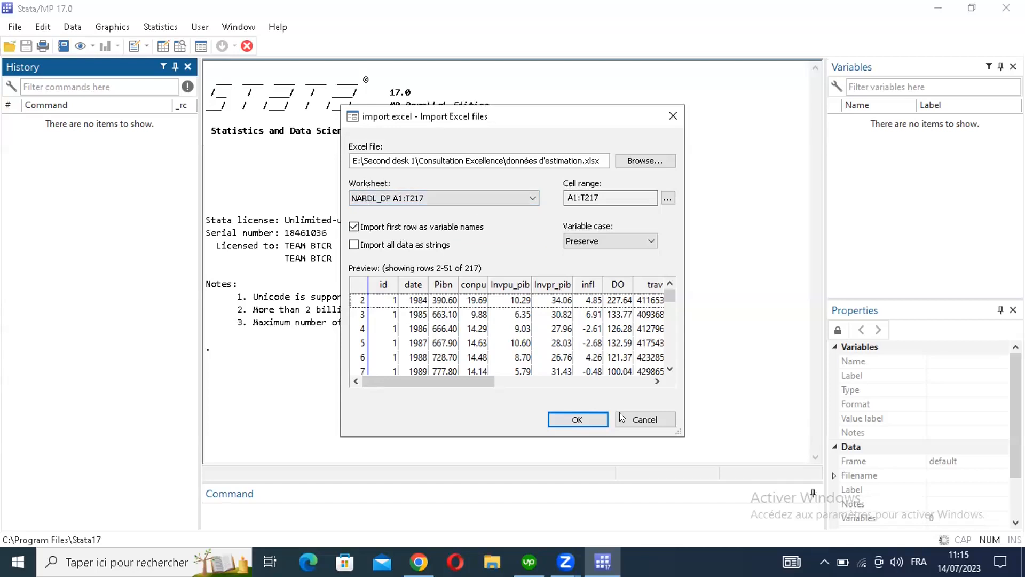
click(562, 418)
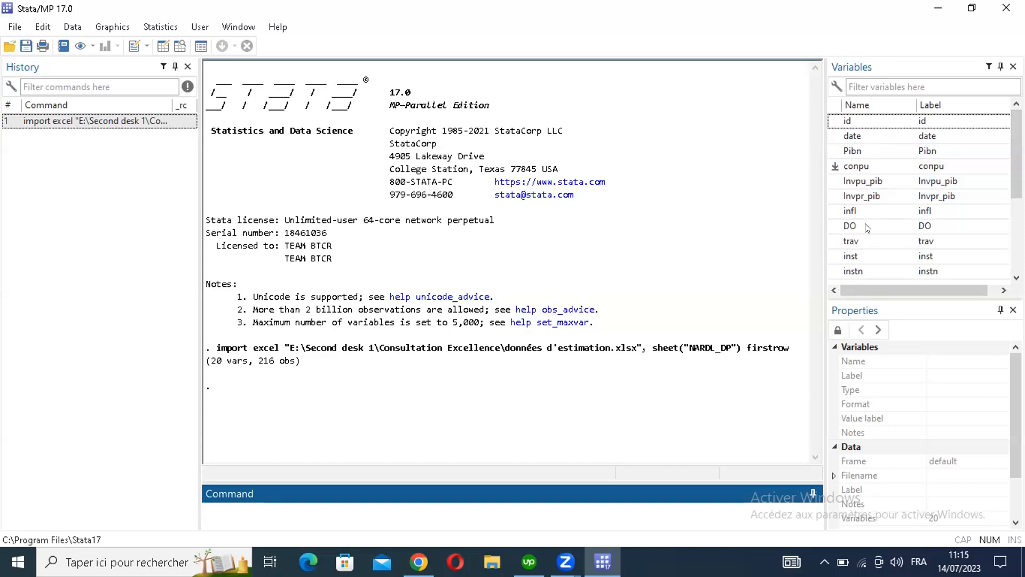
scroll(991, 236, down, 3)
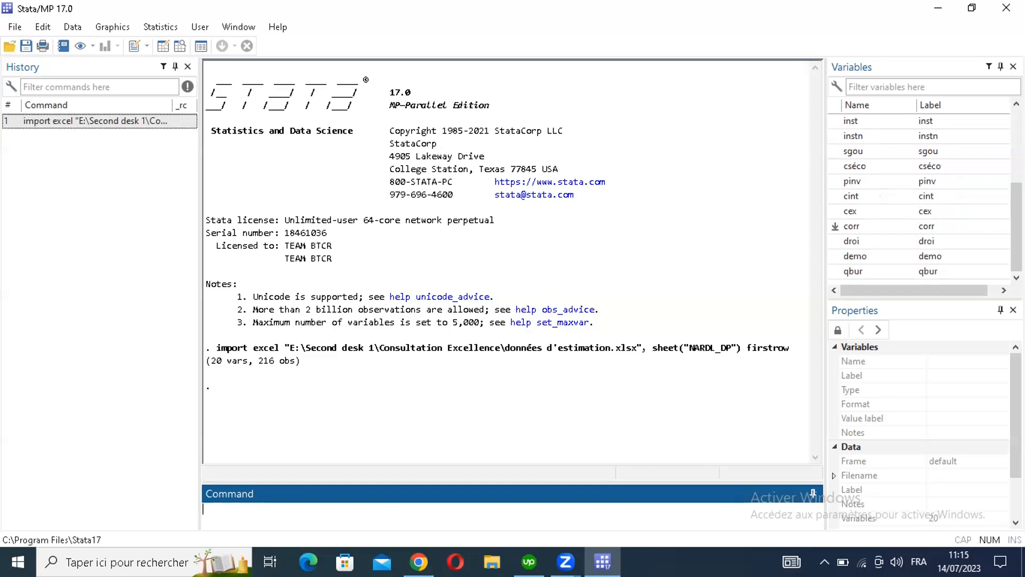
scroll(908, 226, up, 3)
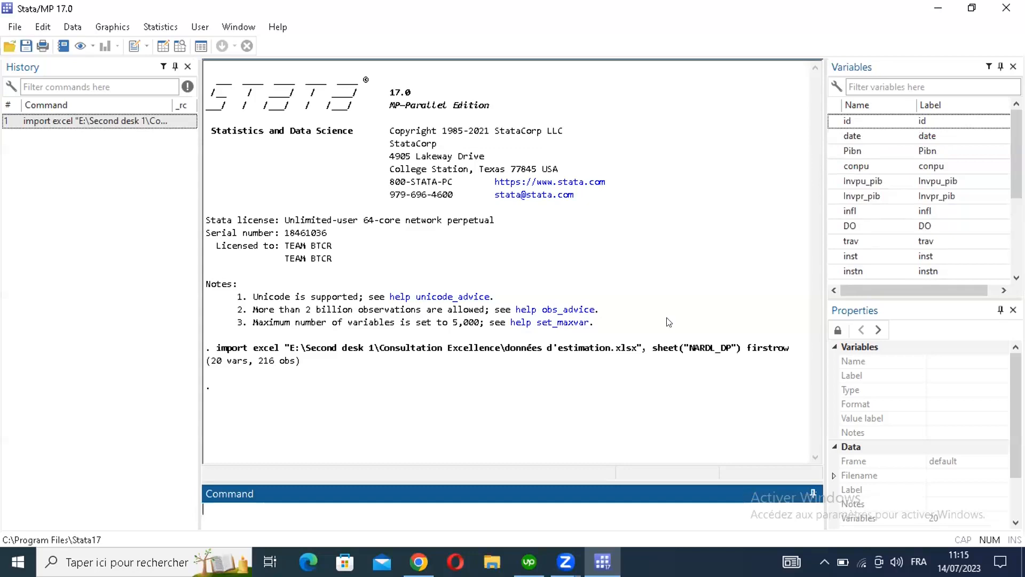
Step: Recall the import excel command from the history and examine its file path, sheet option and firstrow option
click(52, 127)
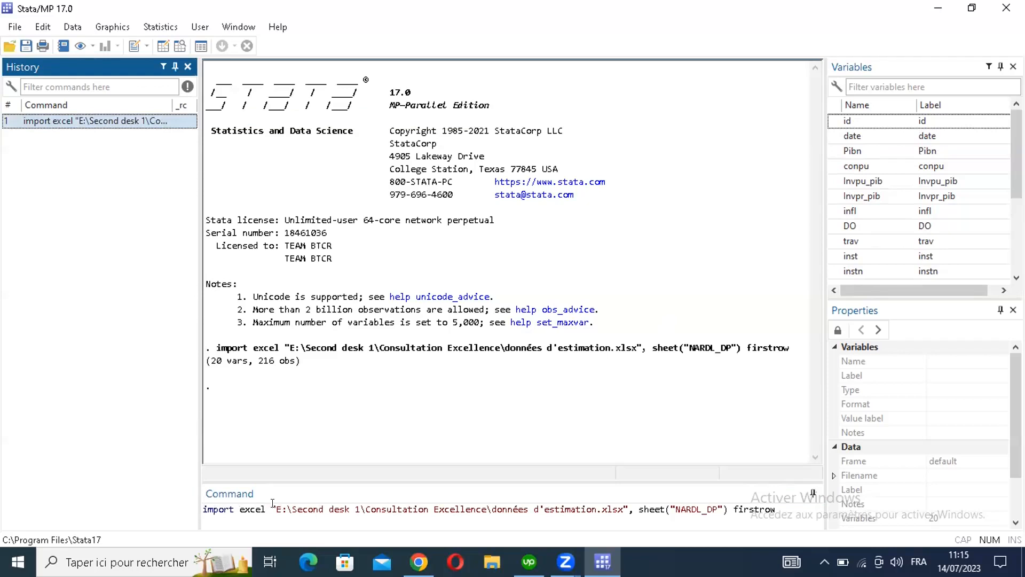
drag(276, 510, 622, 508)
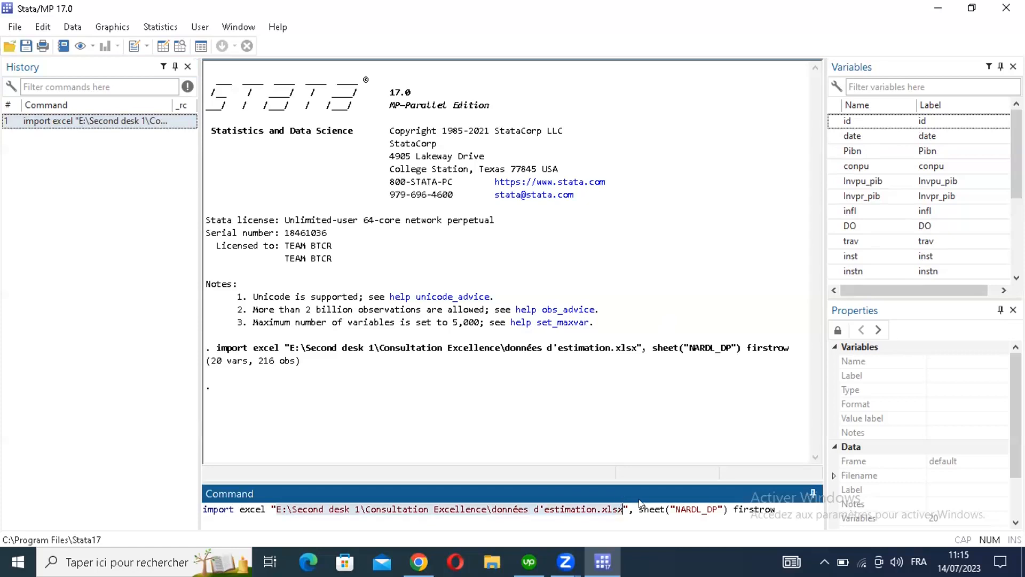
click(635, 504)
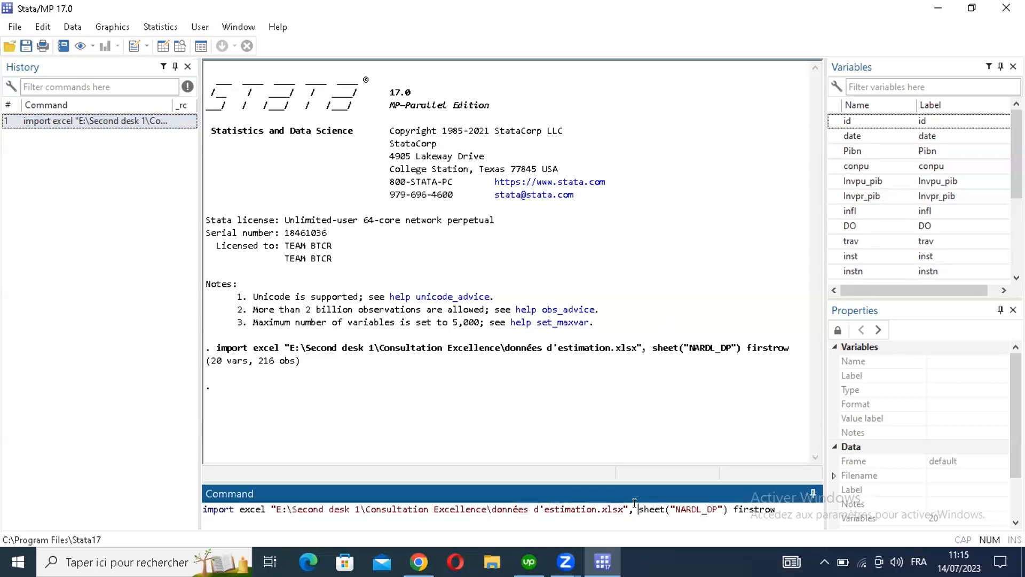
drag(639, 507, 728, 509)
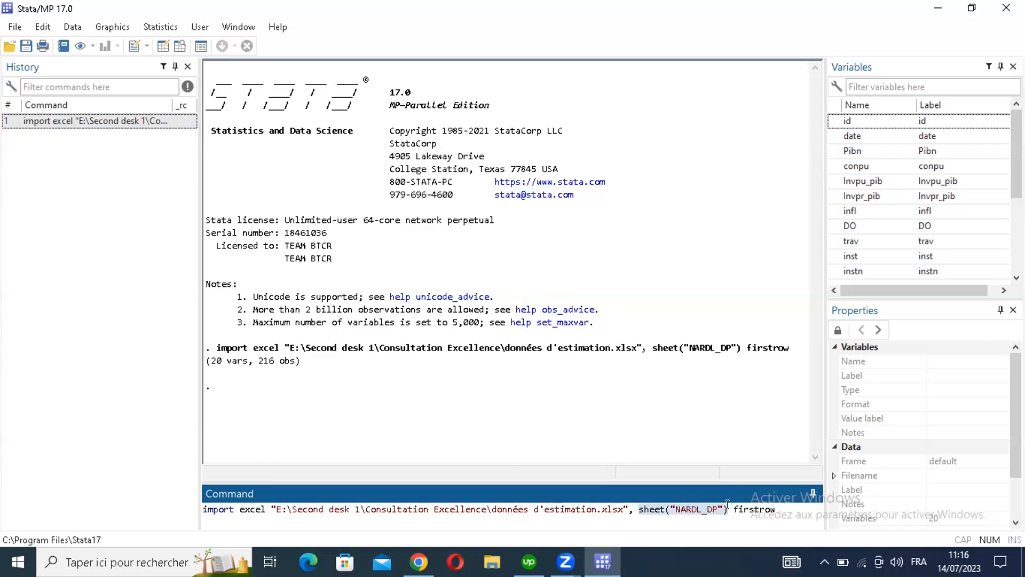
drag(732, 509, 781, 509)
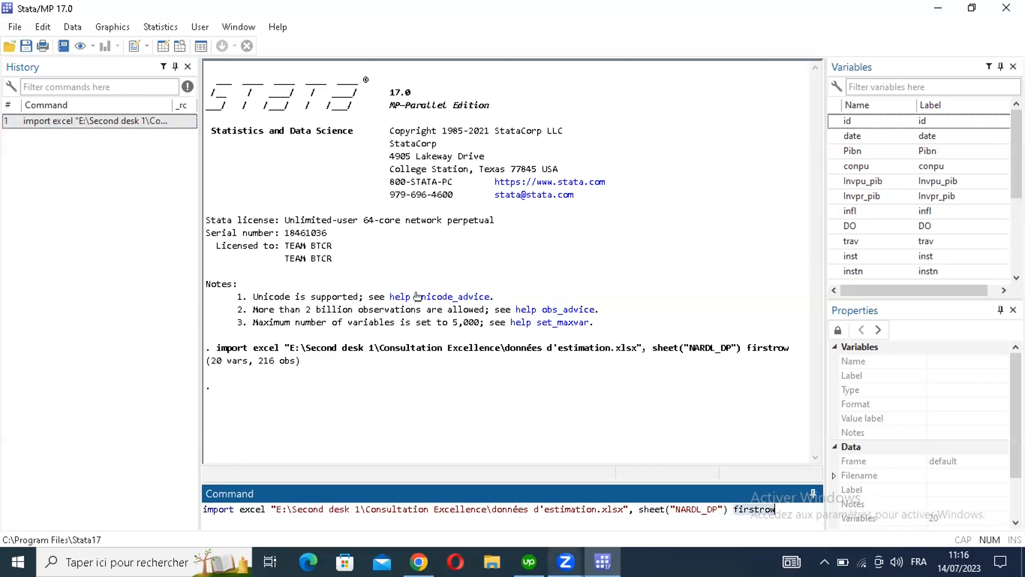
click(786, 502)
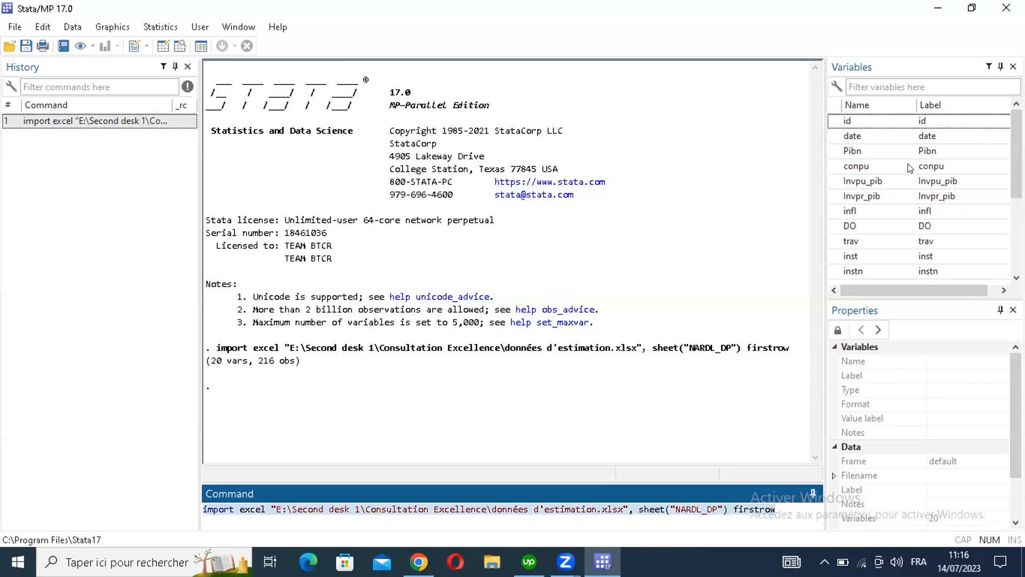
scroll(908, 172, down, 1)
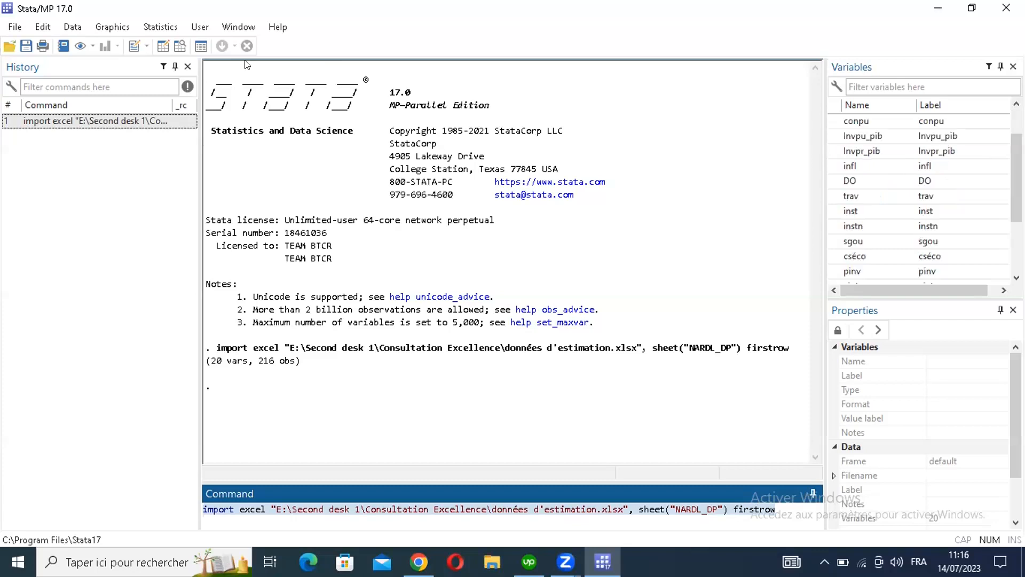
Step: Open the imported dataset in the Data Editor in edit mode and inspect cells in the id and Pibn columns
click(163, 47)
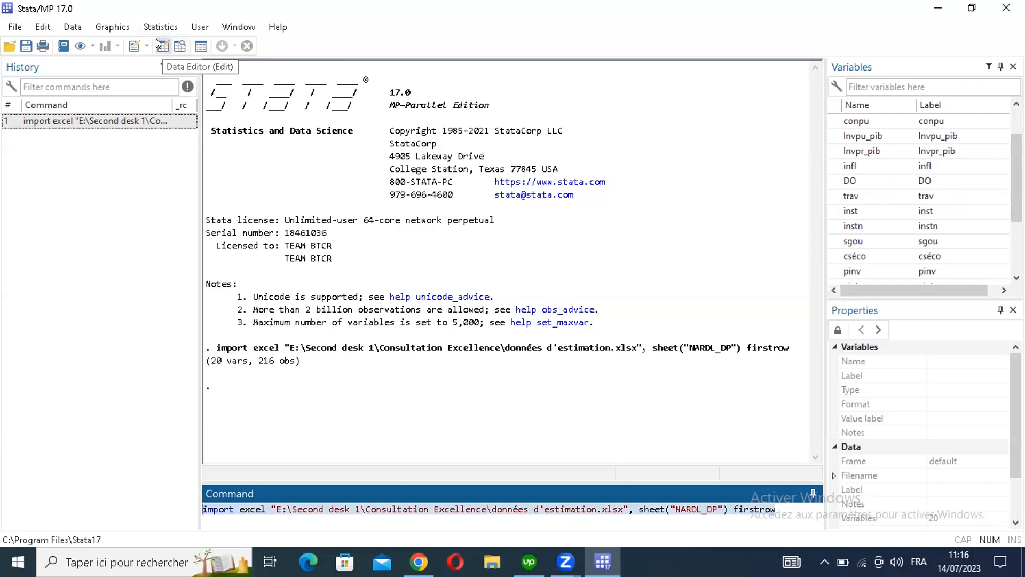
click(163, 47)
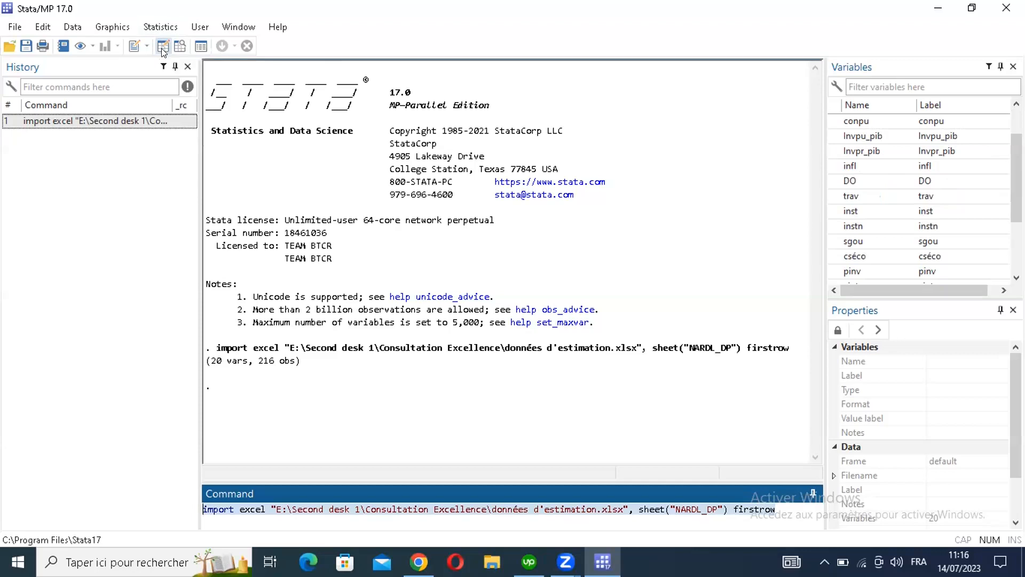
click(161, 48)
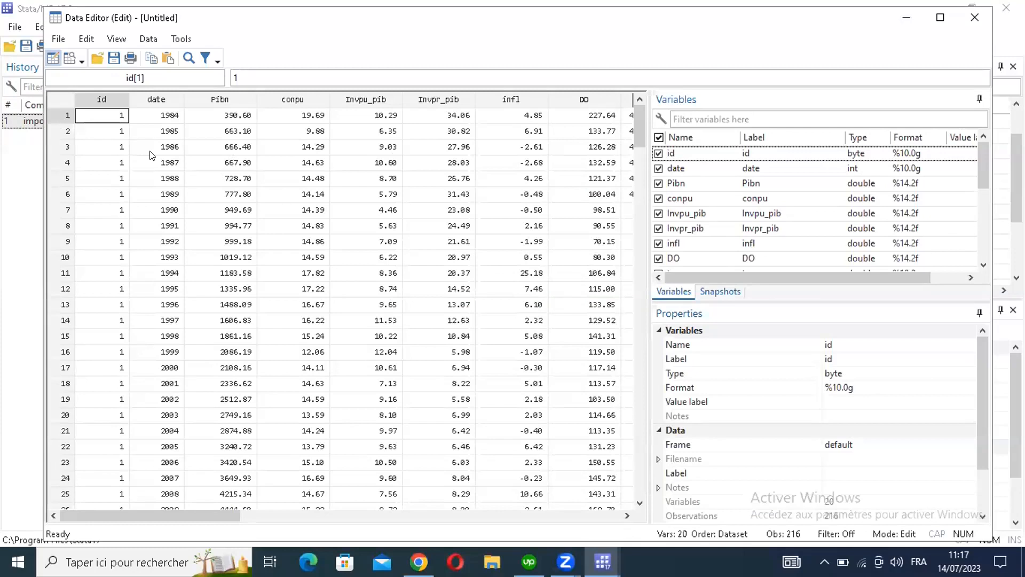
click(122, 129)
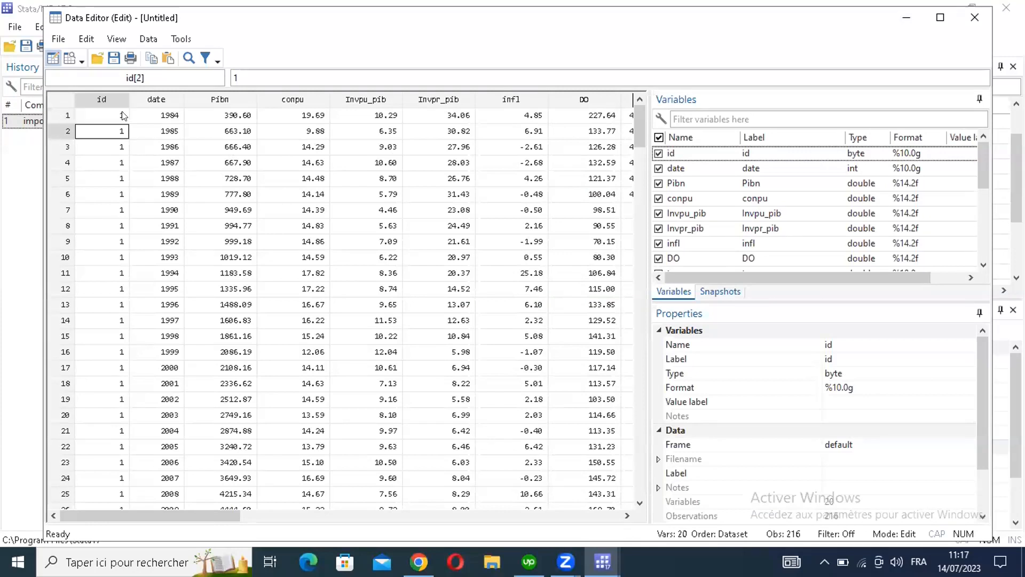
double_click(122, 115)
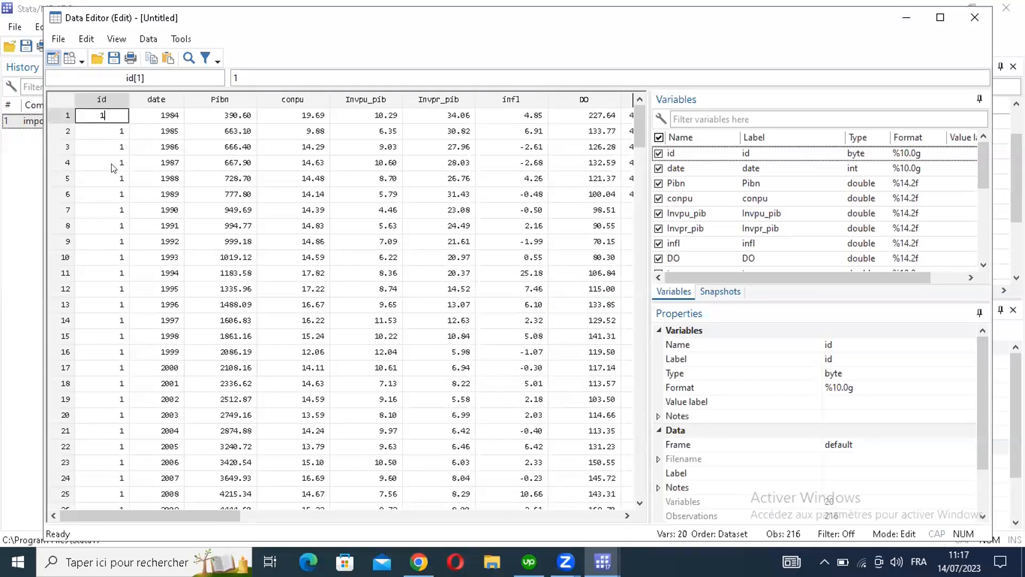
double_click(113, 148)
key(Return)
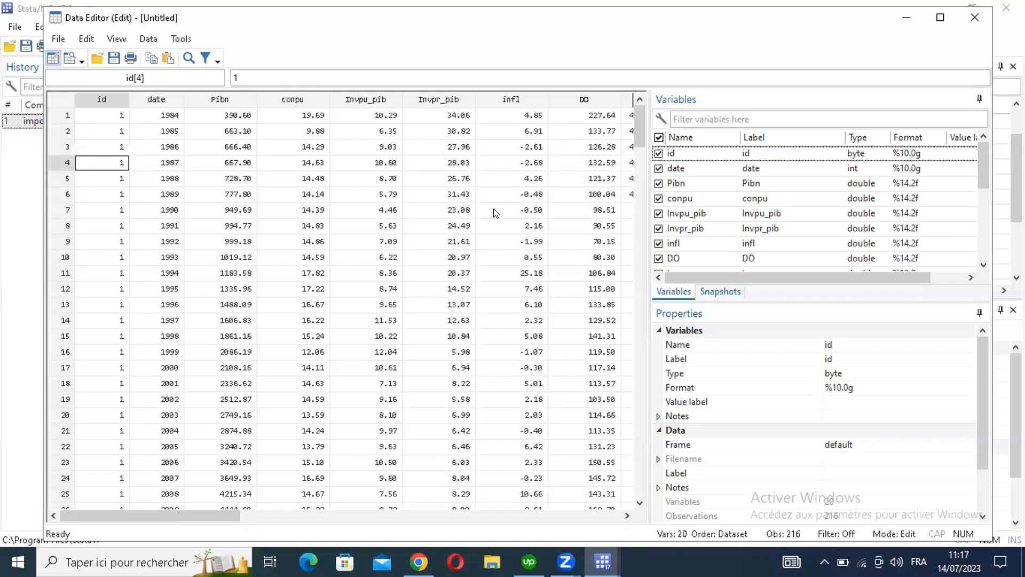
click(221, 131)
click(267, 514)
drag(158, 513, 77, 513)
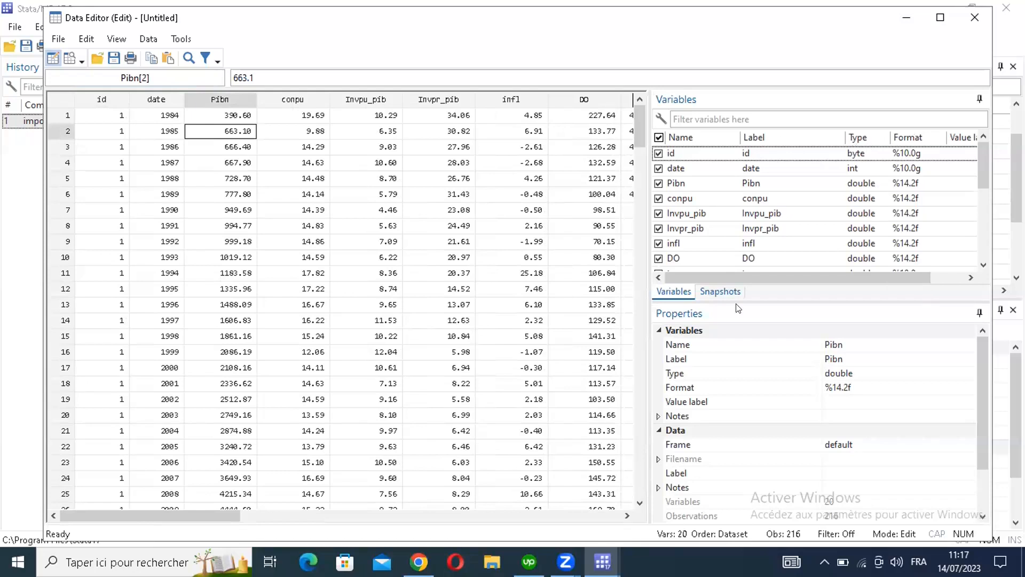
Step: Examine the variables' type, format and value label details, review the observations further down, and close the Data Editor
drag(854, 278, 891, 297)
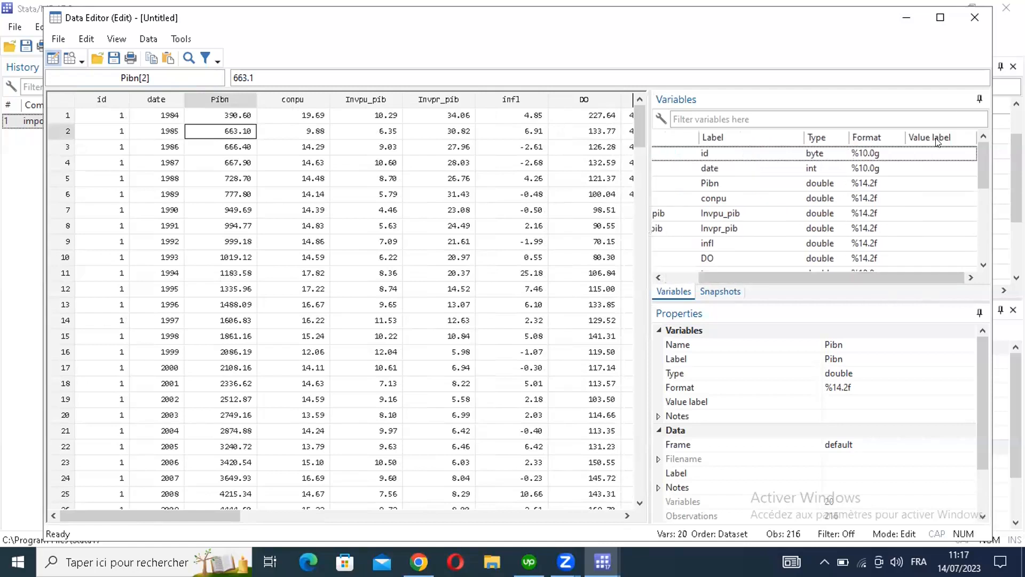
click(927, 155)
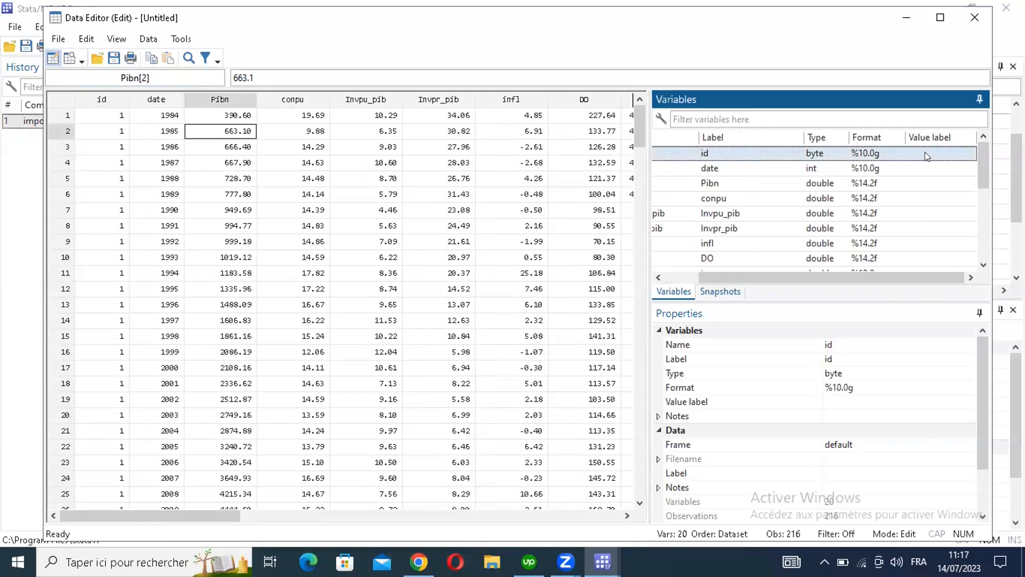
right_click(926, 155)
key(Escape)
click(124, 514)
scroll(248, 329, down, 4)
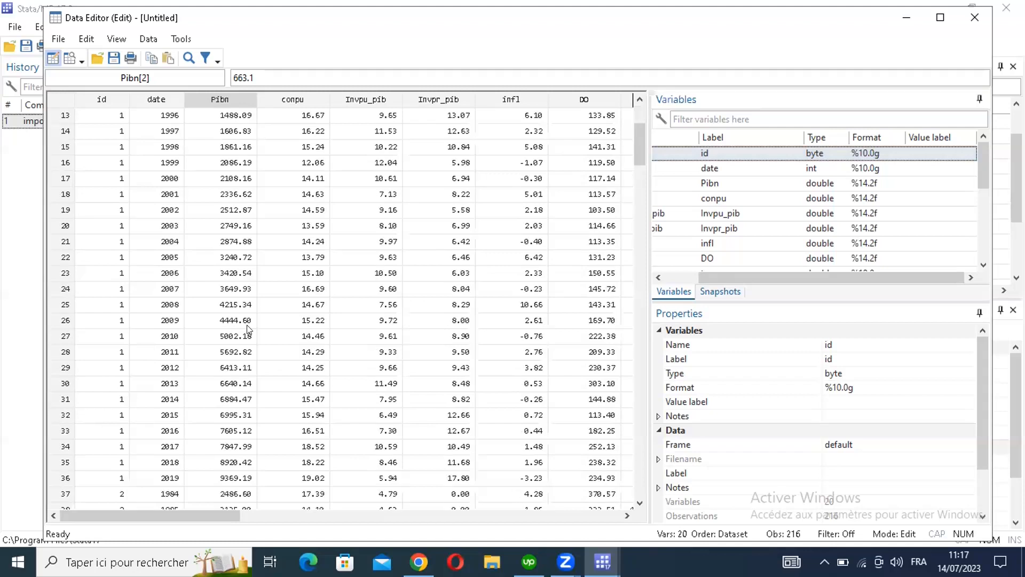
scroll(248, 330, down, 4)
scroll(609, 170, down, 4)
drag(635, 182, 635, 124)
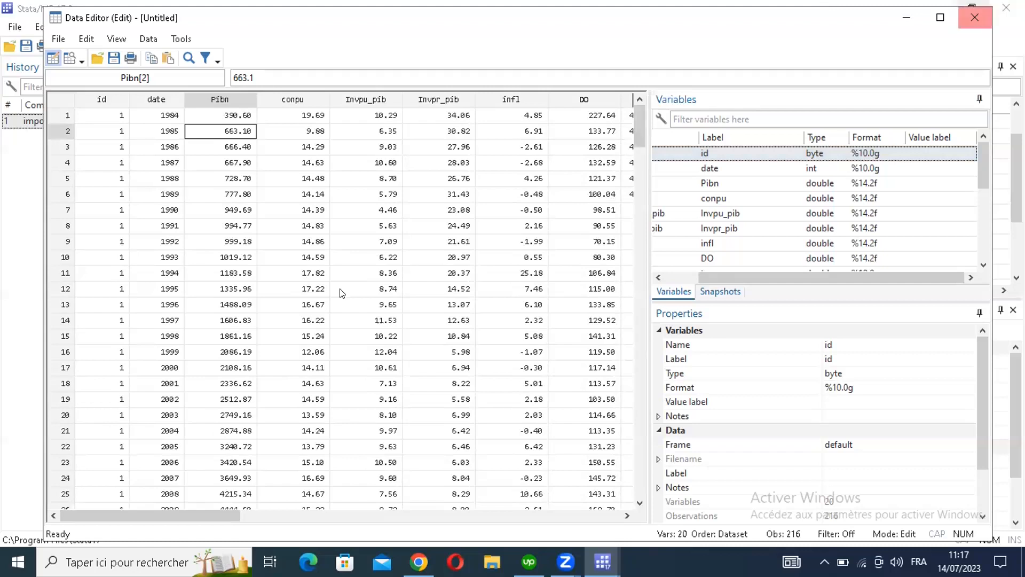
key(alt+F4)
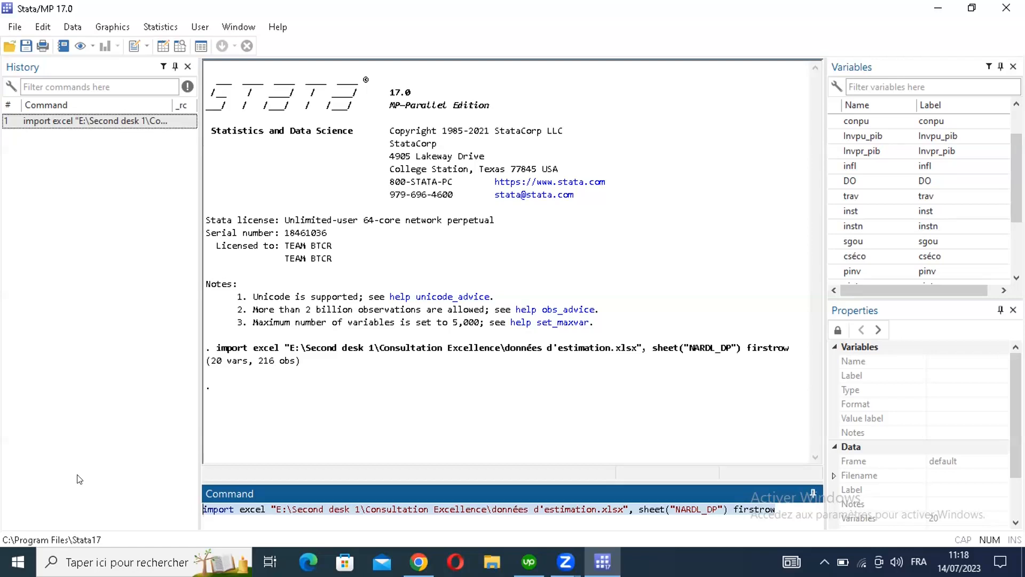
Step: Recall the import excel command from the history, copy it in full, and clear the command line
click(218, 504)
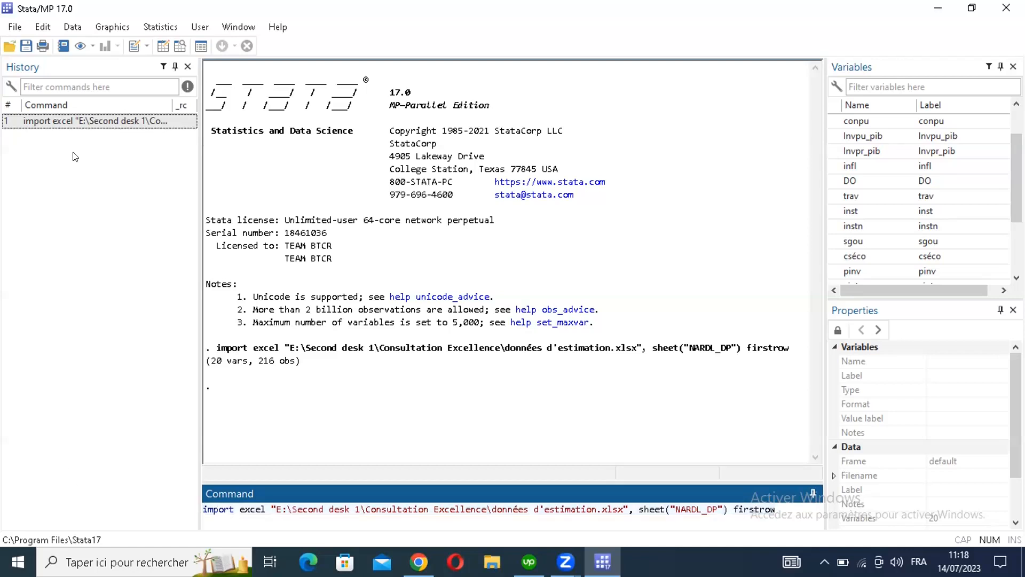
click(50, 121)
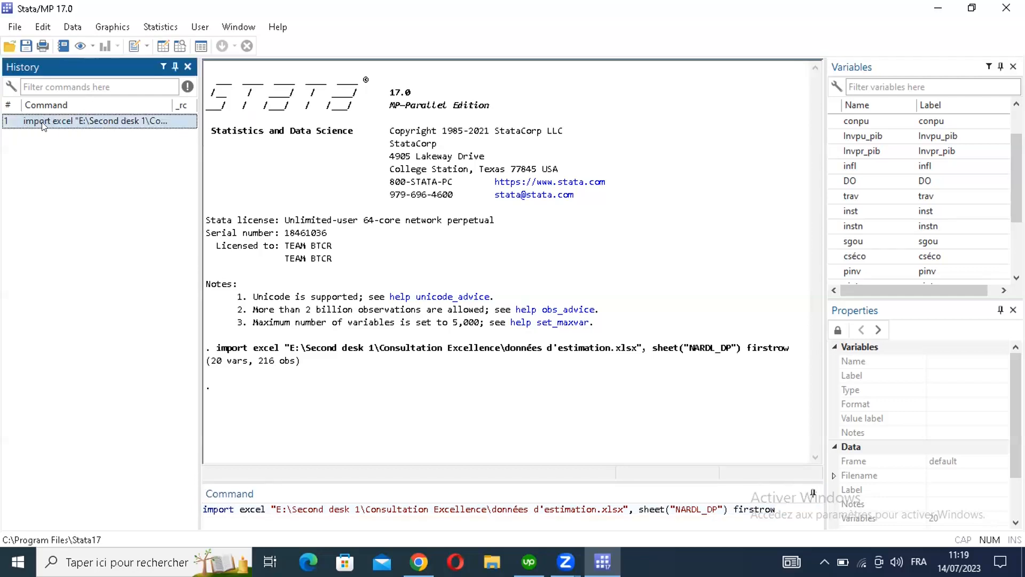
click(240, 506)
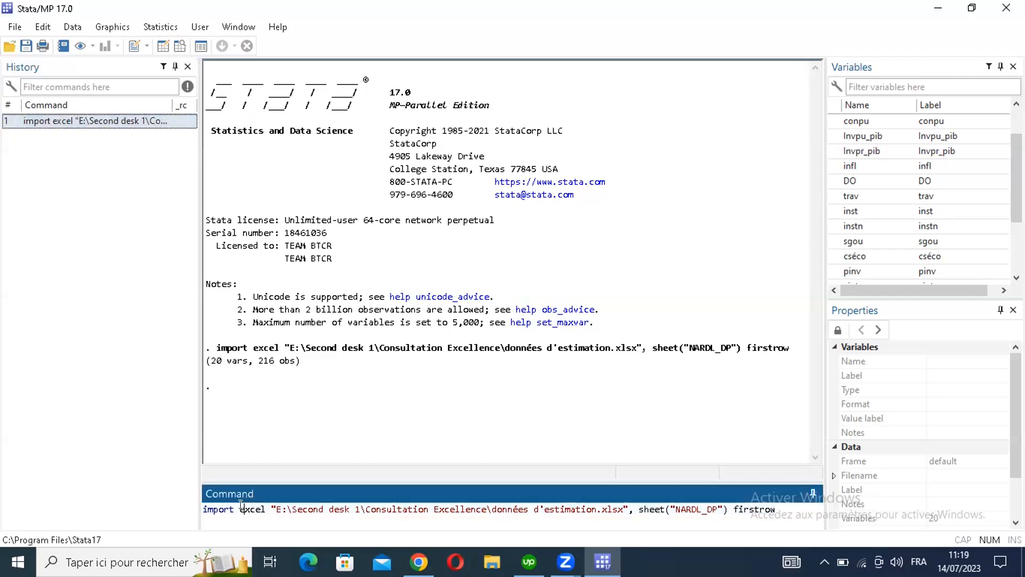
click(460, 510)
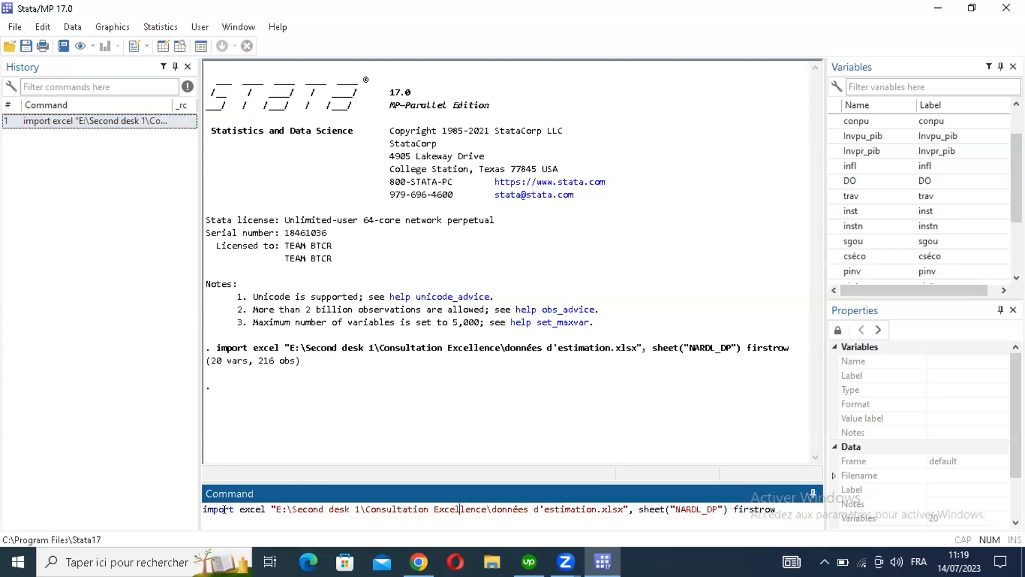
key(ctrl+a)
key(ctrl+c)
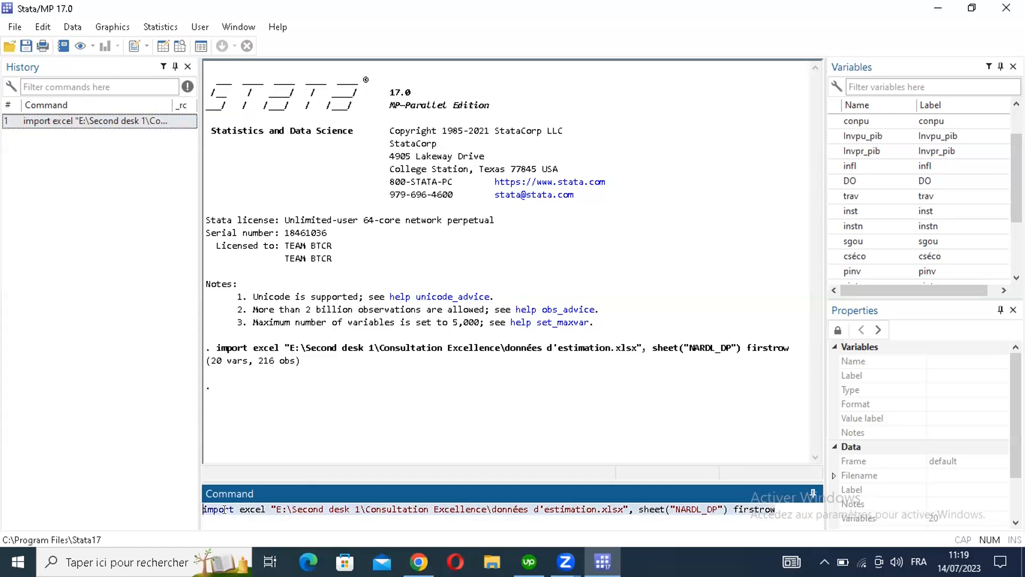
key(BackSpace)
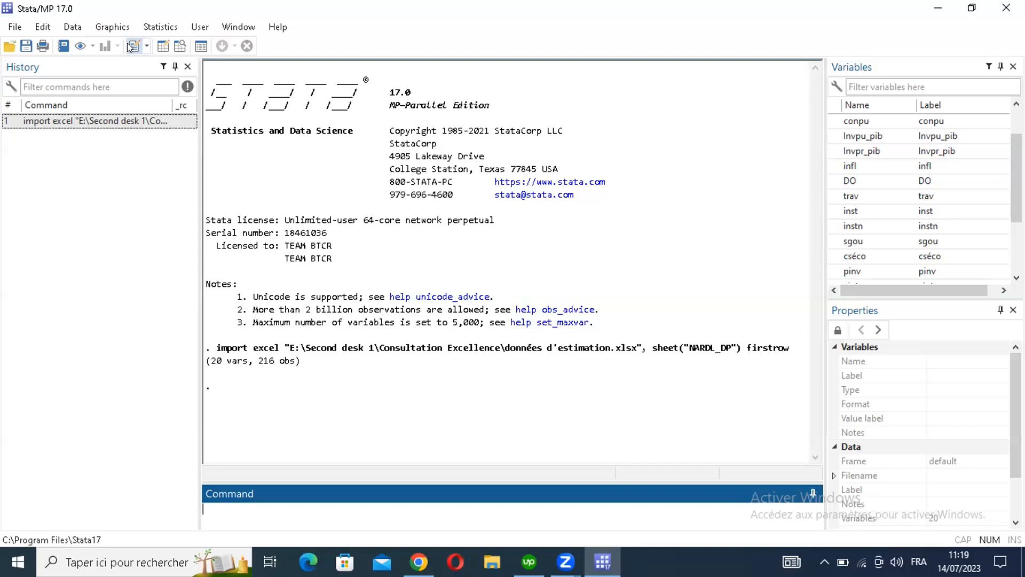
Step: Paste the copied import excel command into a new do-file and try to execute it from there
click(133, 47)
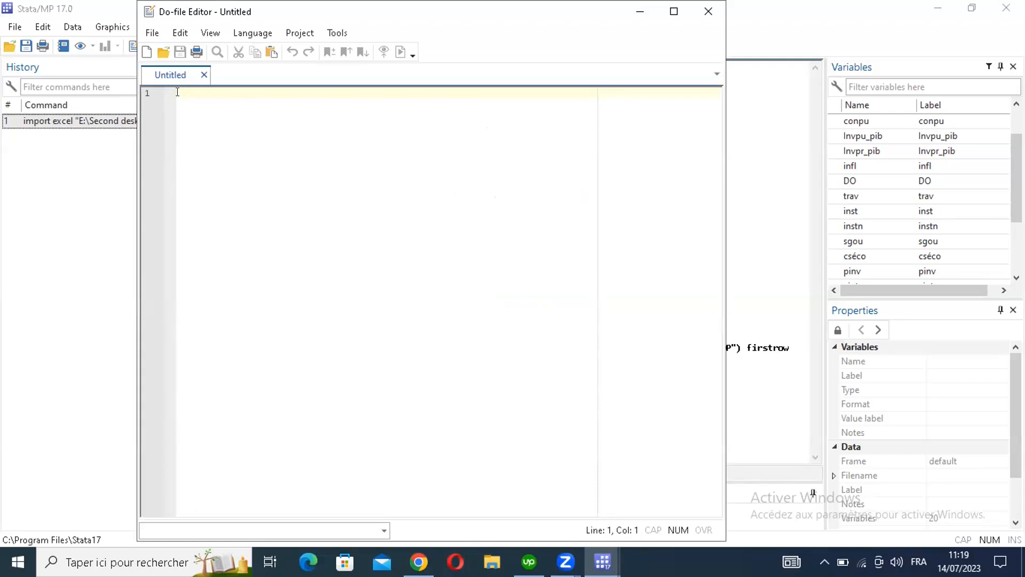
key(ctrl+v)
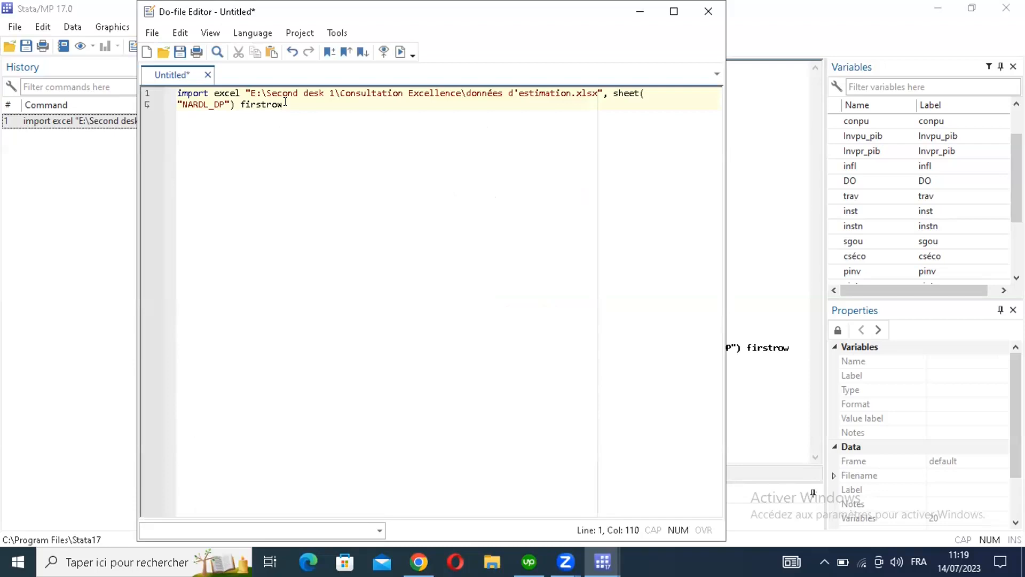
key(ctrl+a)
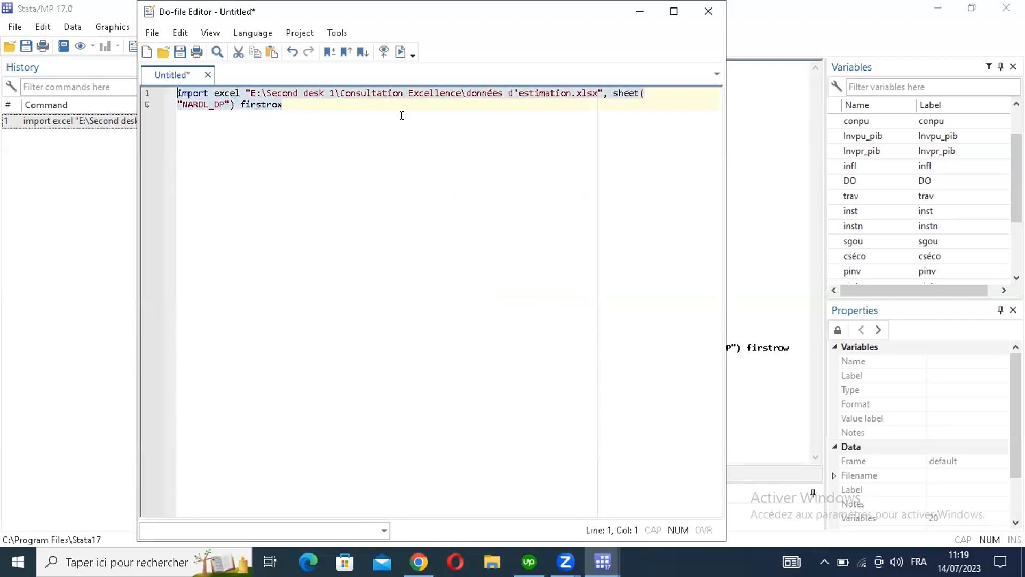
click(400, 53)
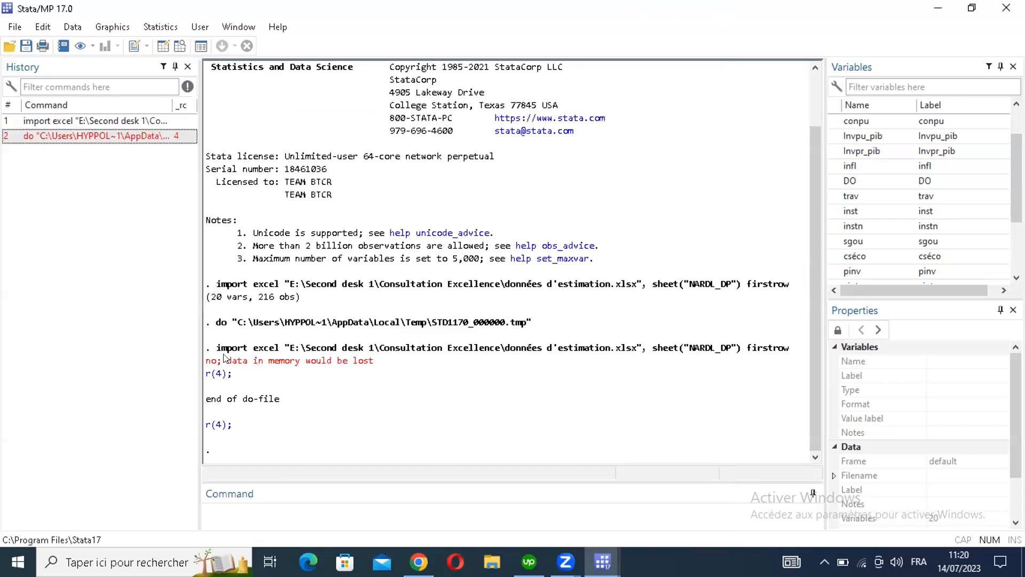
Step: Examine the error message under the import command in the Results window
drag(211, 361, 374, 362)
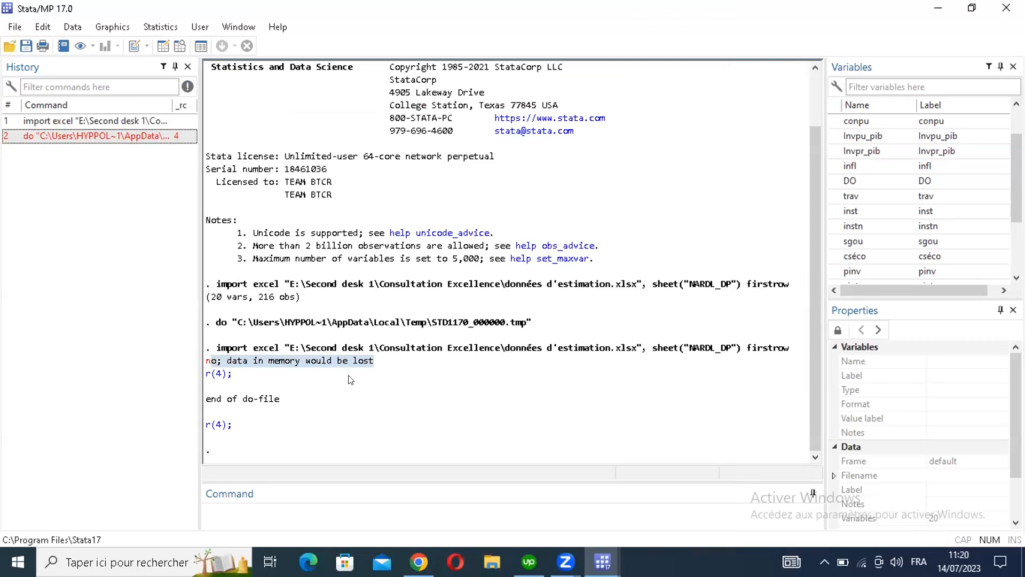
click(376, 367)
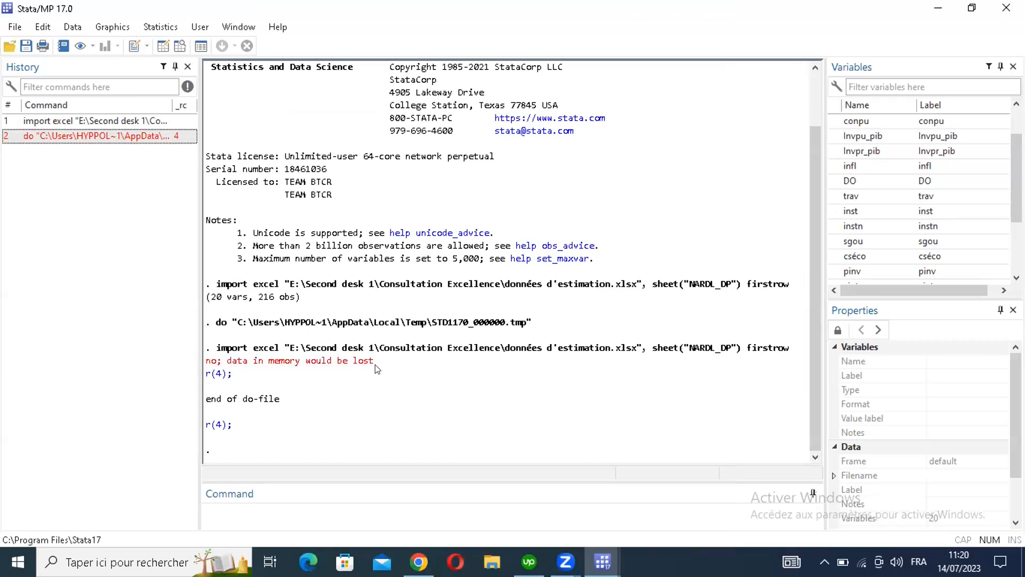
drag(376, 366, 209, 358)
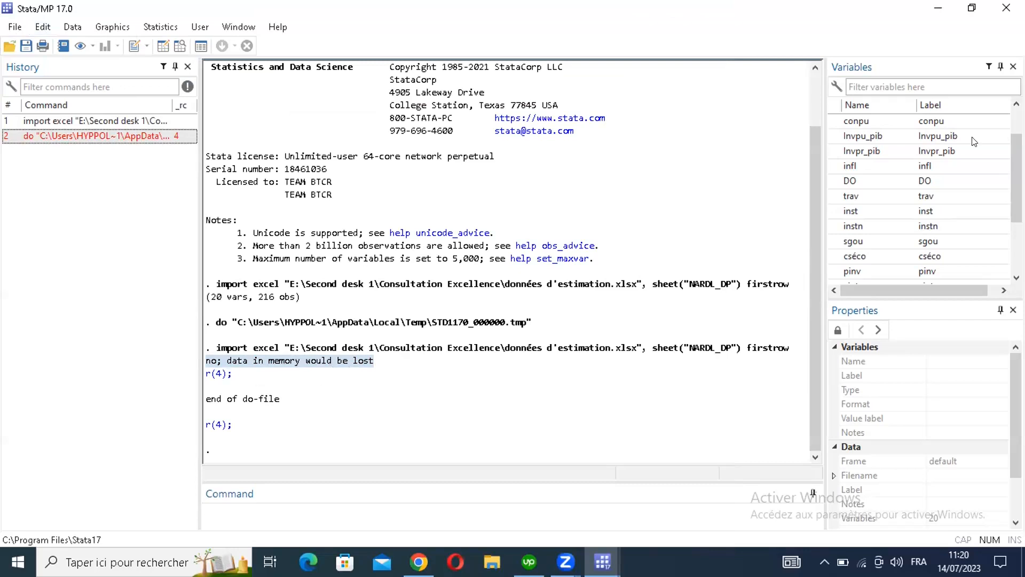
Step: Import the NARDL_DP sheet of données d'estimation.xlsx again with the first row as variable names, discarding the unsaved data in memory
click(15, 27)
mouse_move(115, 207)
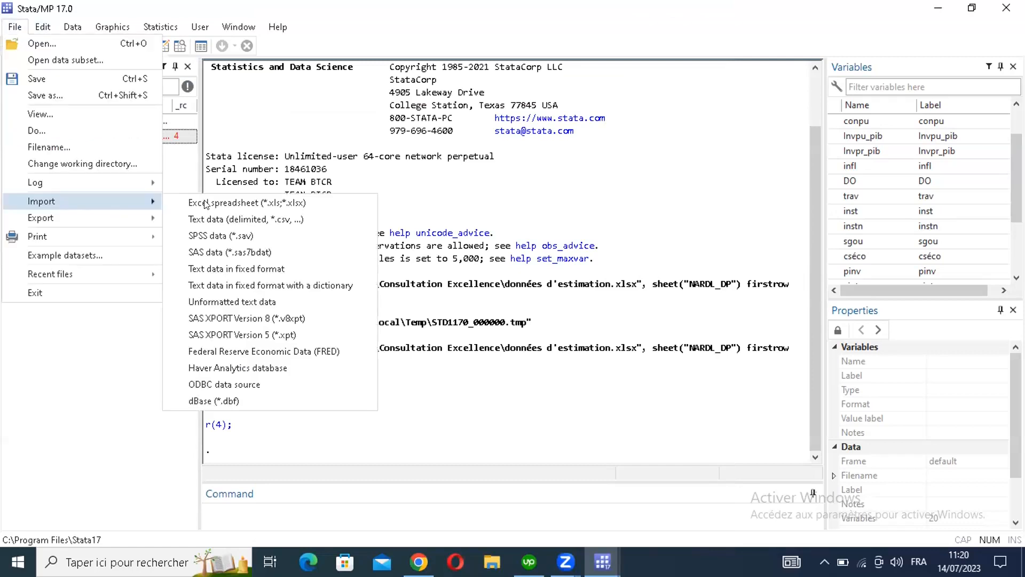
click(205, 204)
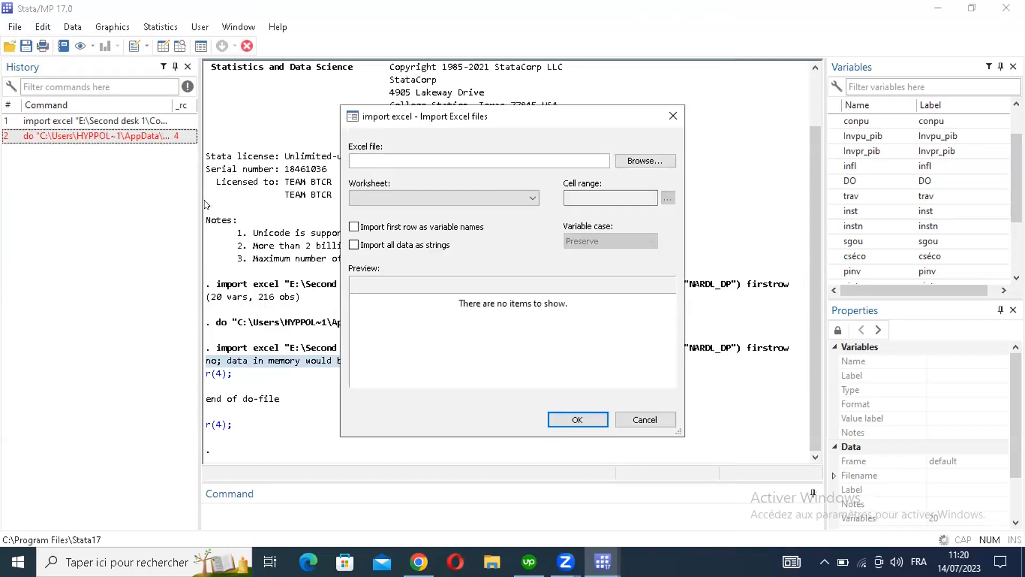
click(636, 162)
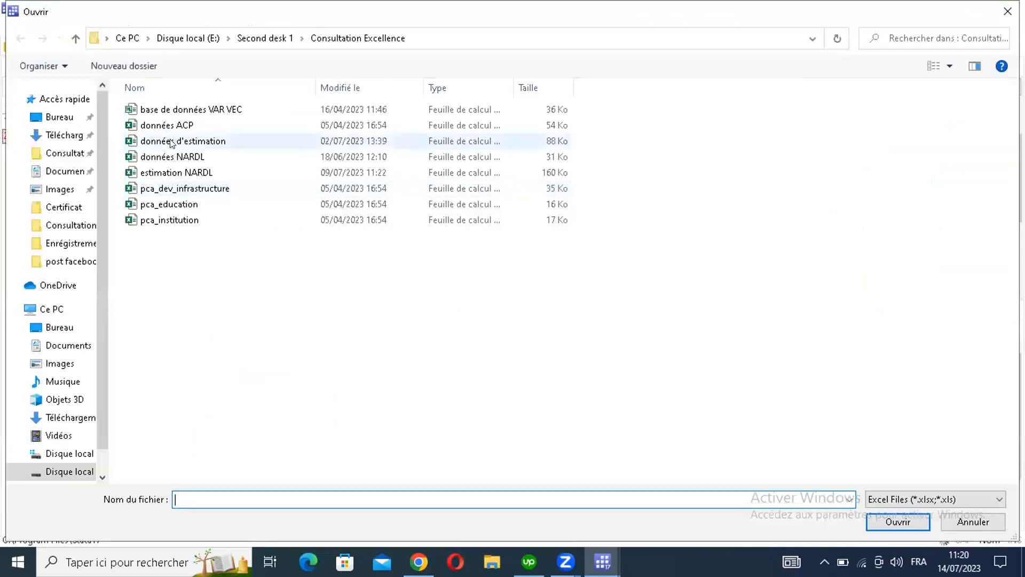
double_click(172, 141)
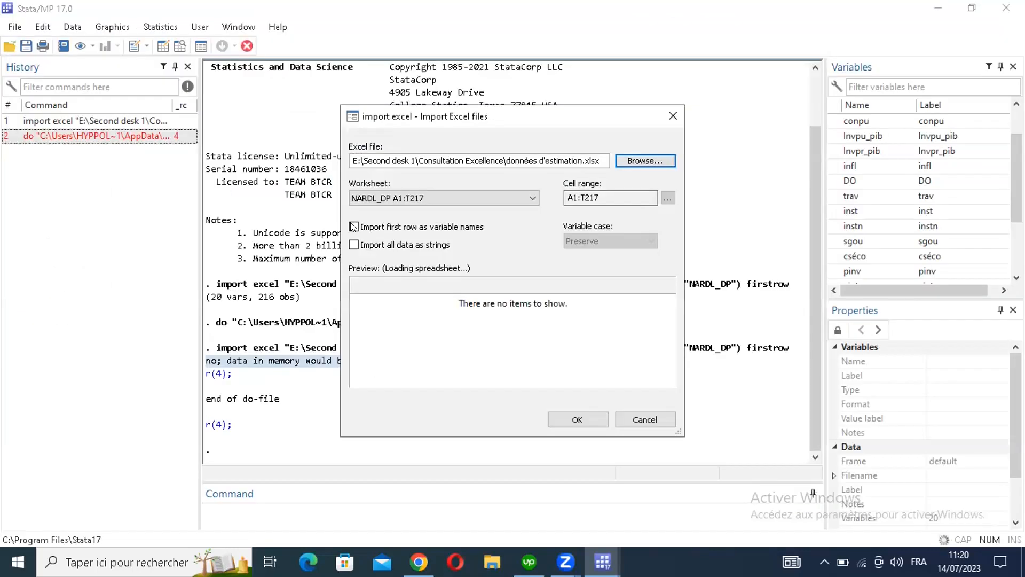
click(353, 227)
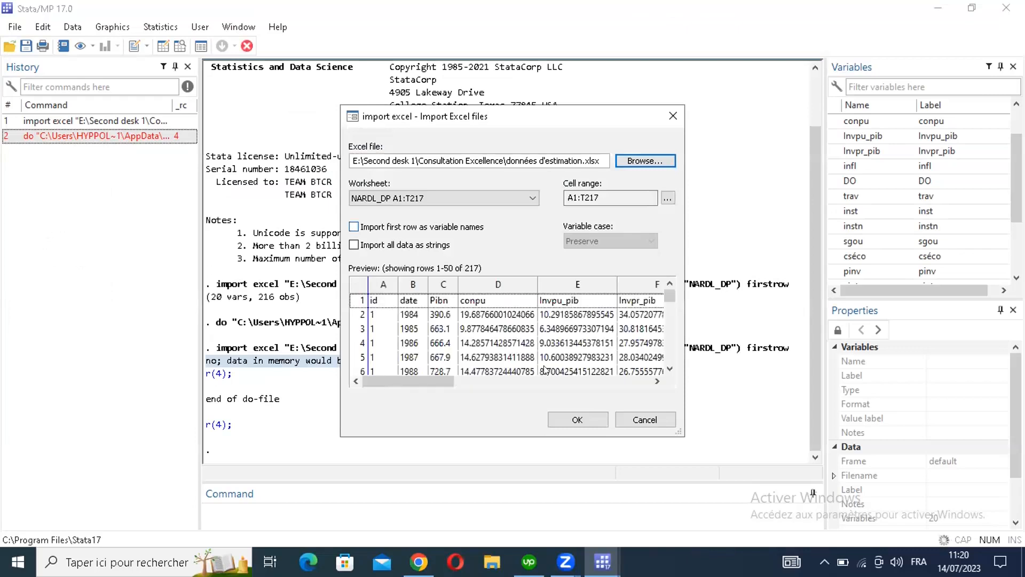
click(572, 420)
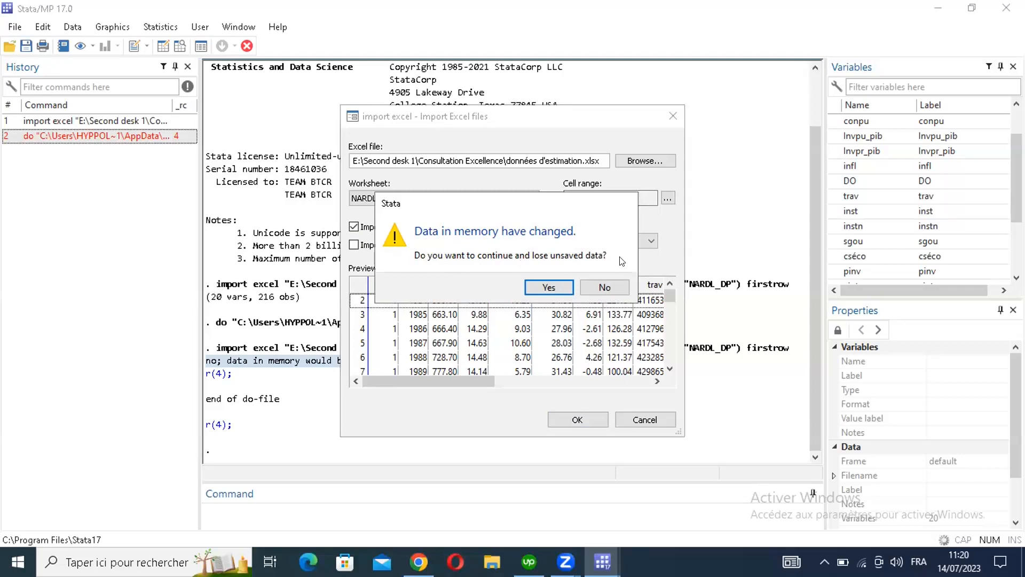
click(547, 287)
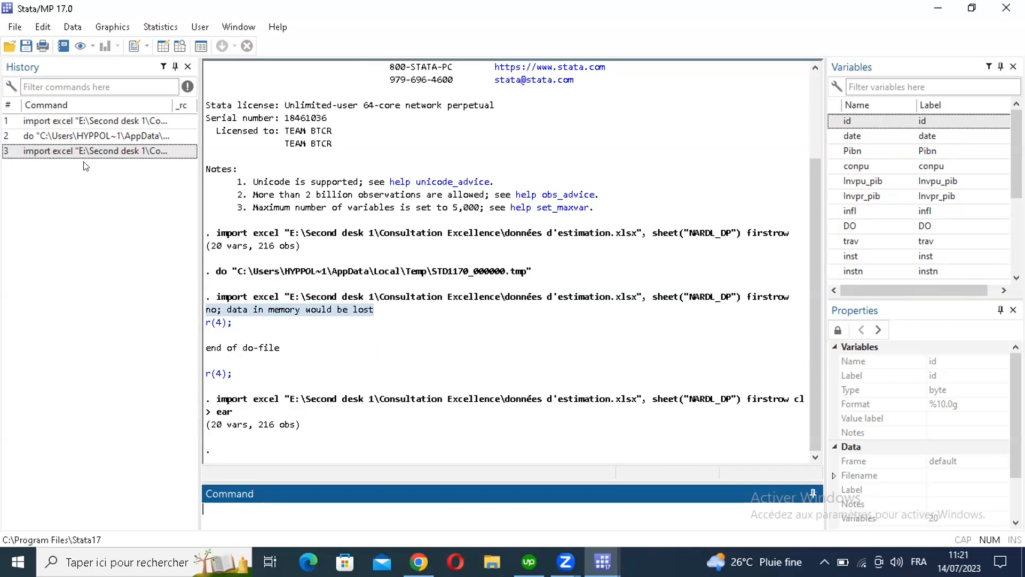
Step: Recall the latest import excel command with the clear option from the history, copy it in full, and clear the command line
click(96, 151)
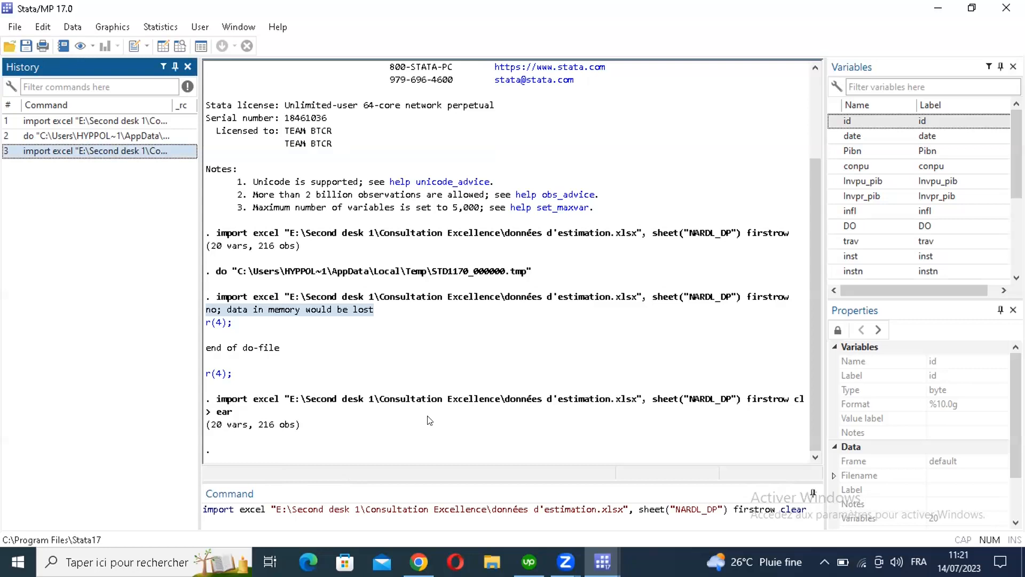
click(323, 509)
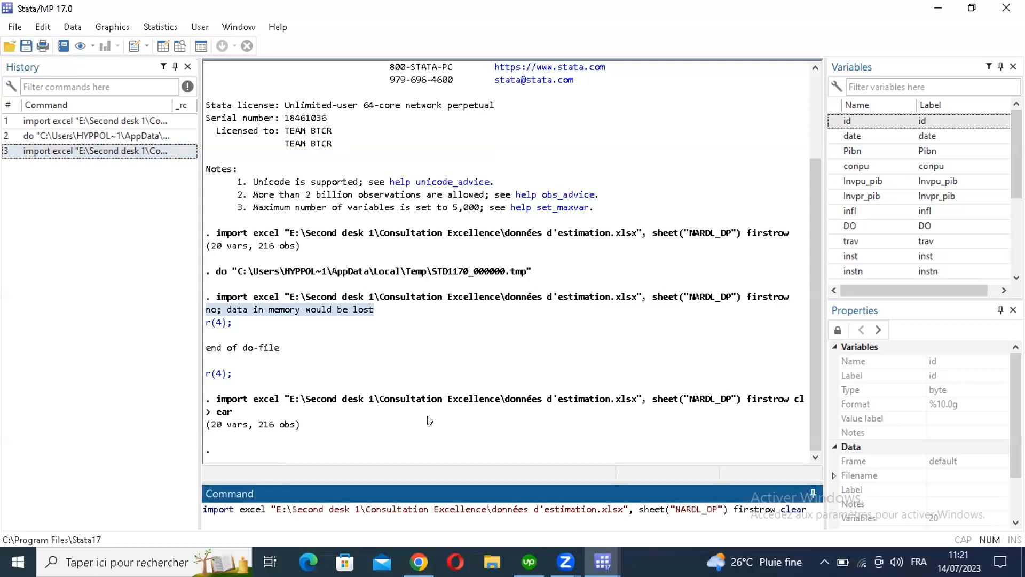
key(ctrl+a)
key(ctrl+c)
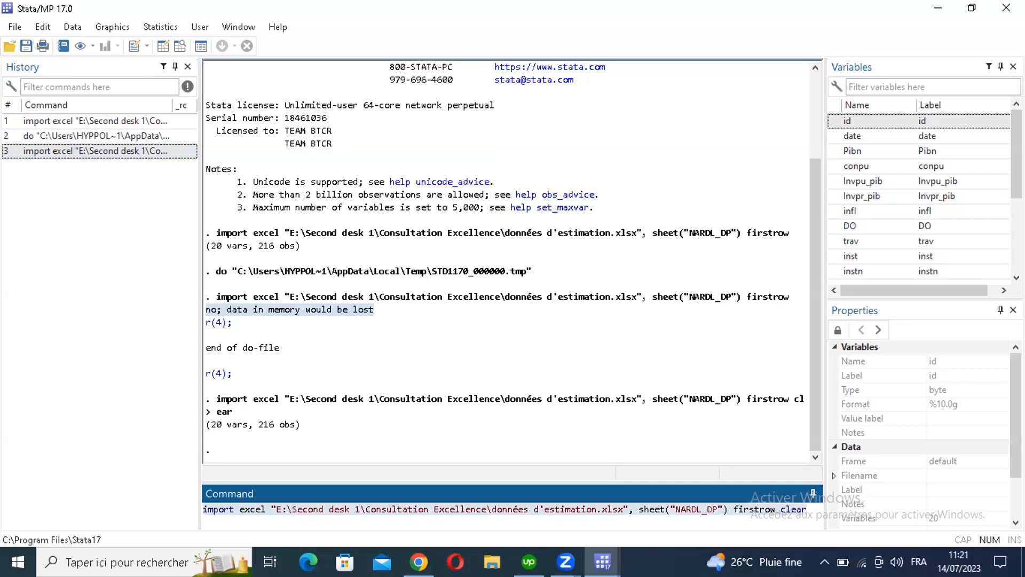
key(BackSpace)
Step: Paste the copied import excel command into the open do-file, one blank line below the existing command
click(603, 562)
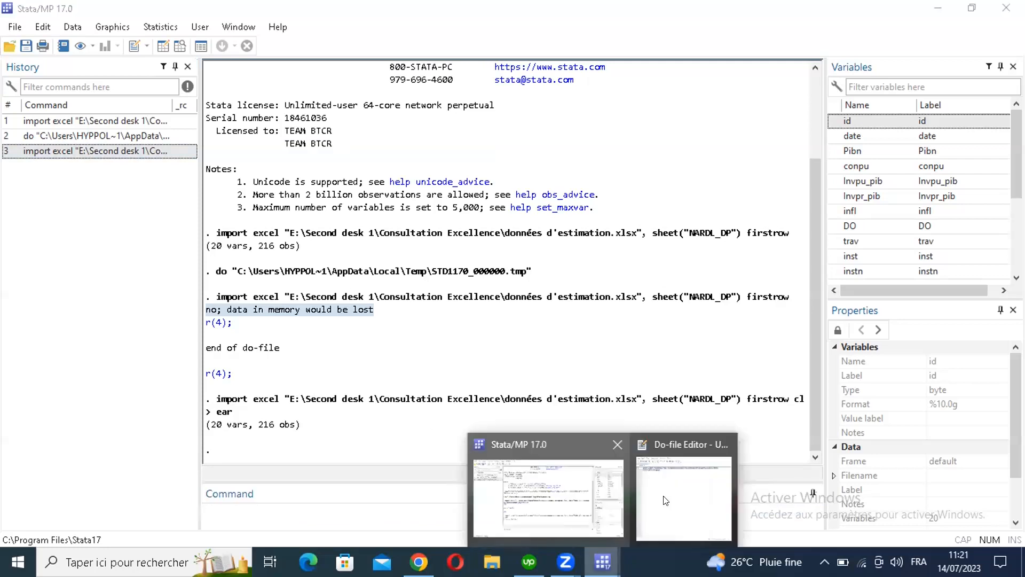
click(666, 500)
click(288, 104)
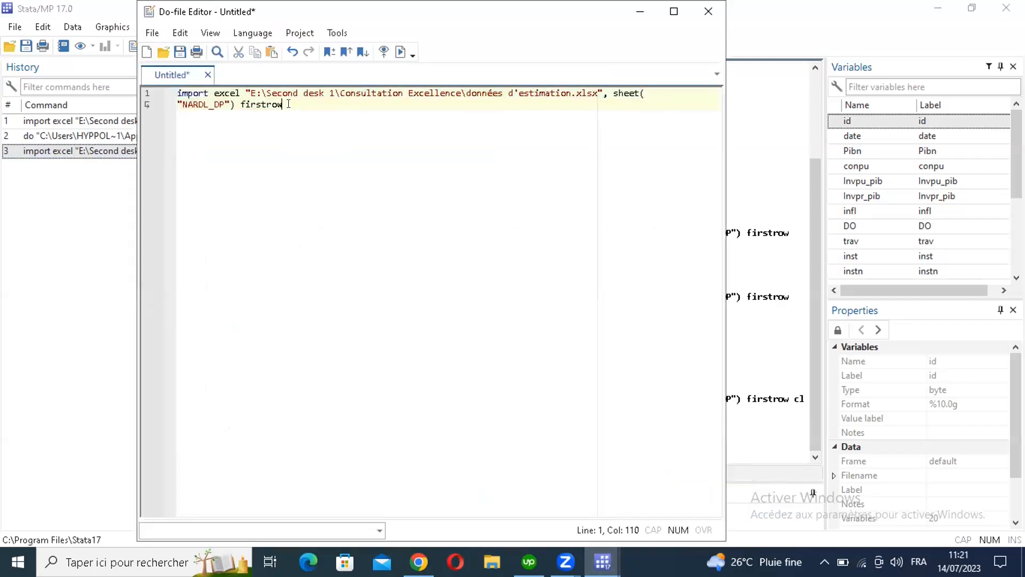
key(Return)
key(Return)
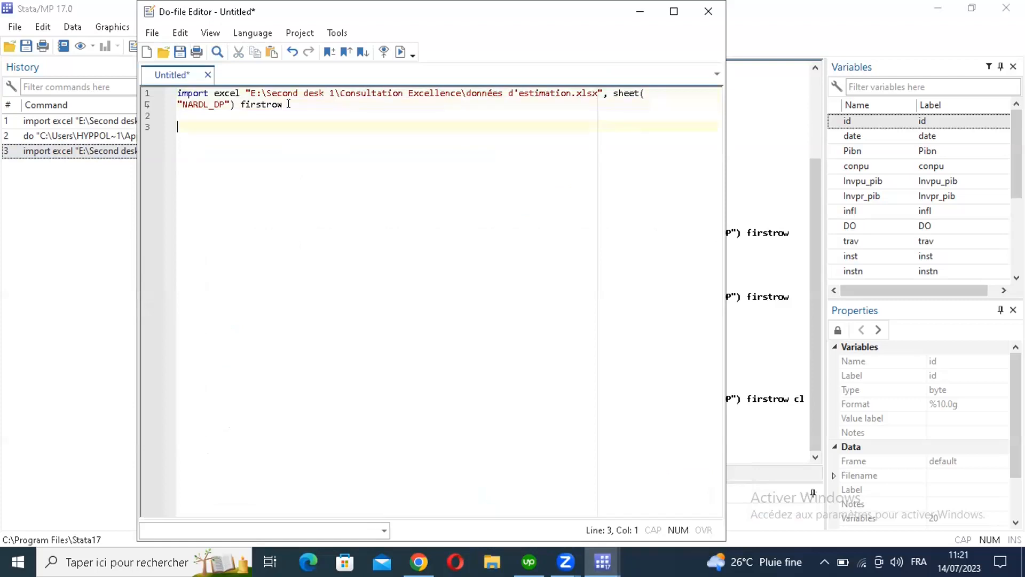
key(ctrl+v)
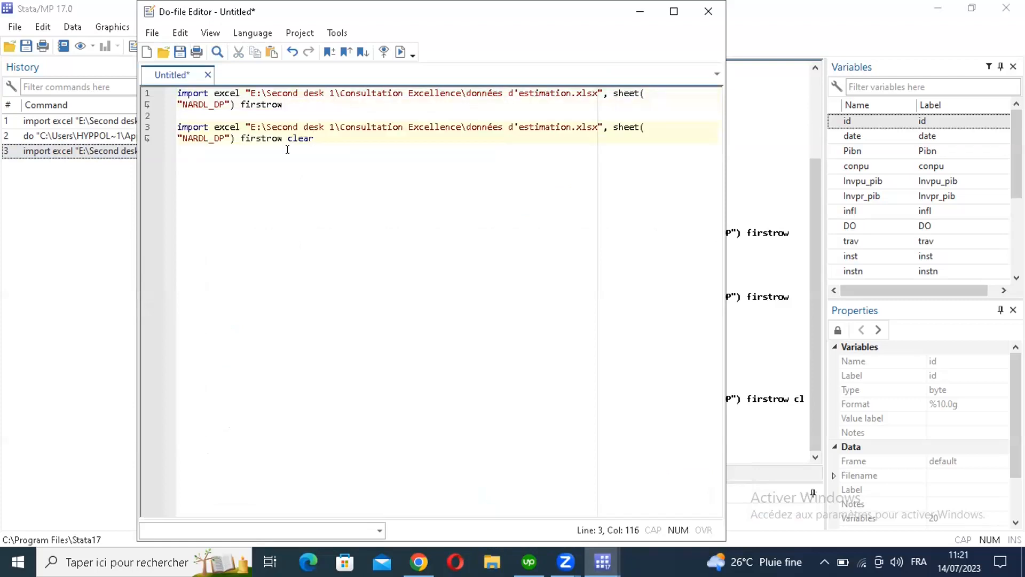
Step: Execute only the import excel command ending in clear from the do-file, check its output, and return to the end of that command
double_click(317, 133)
key(Right)
key(shift+Home)
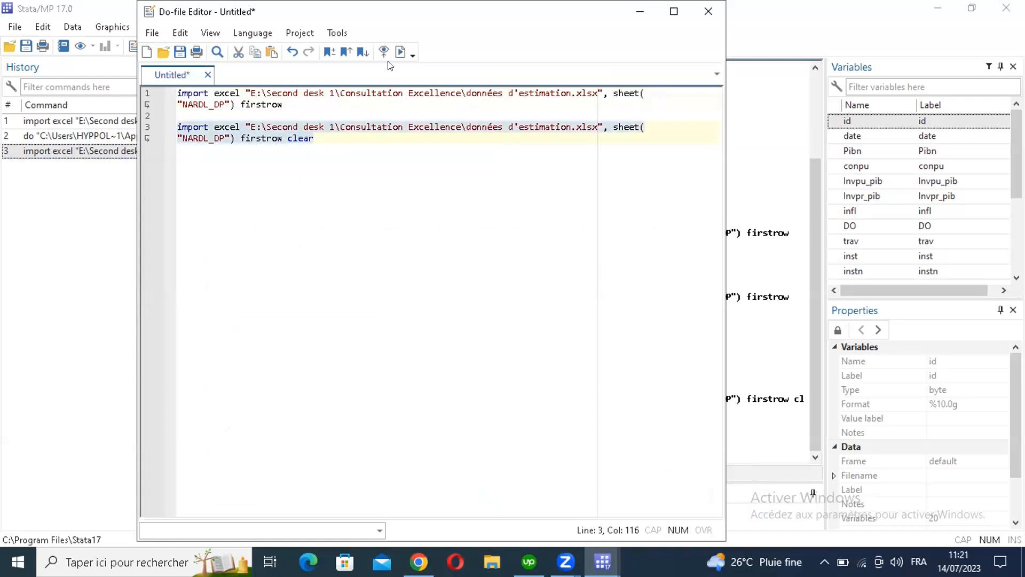
click(400, 53)
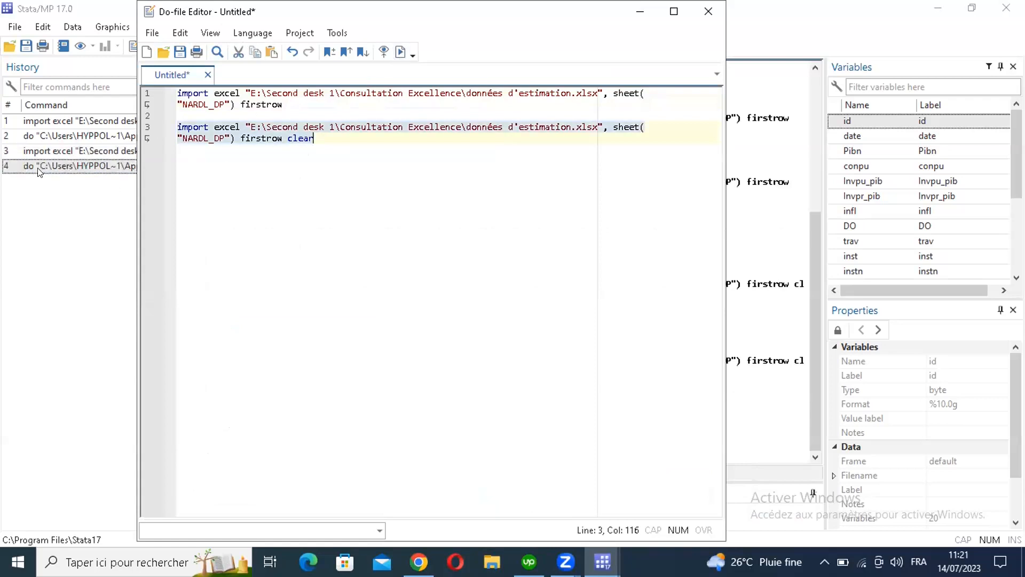
click(101, 395)
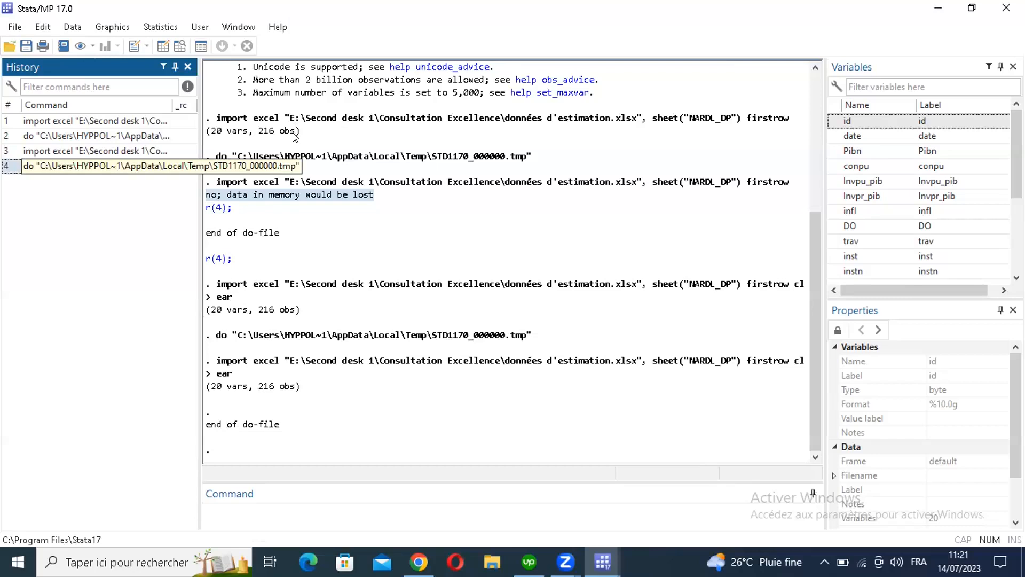
key(alt+Tab)
click(258, 121)
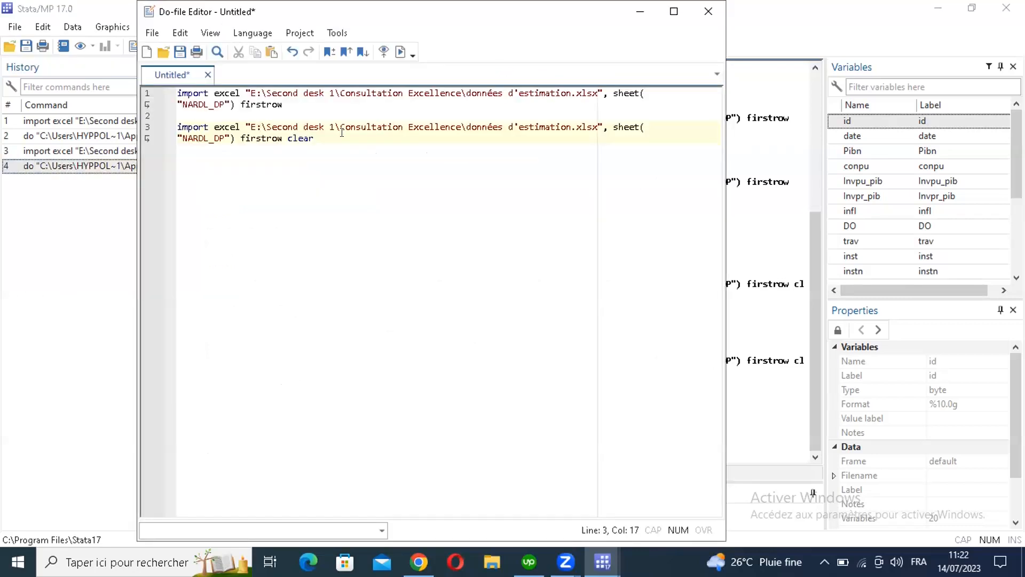
key(End)
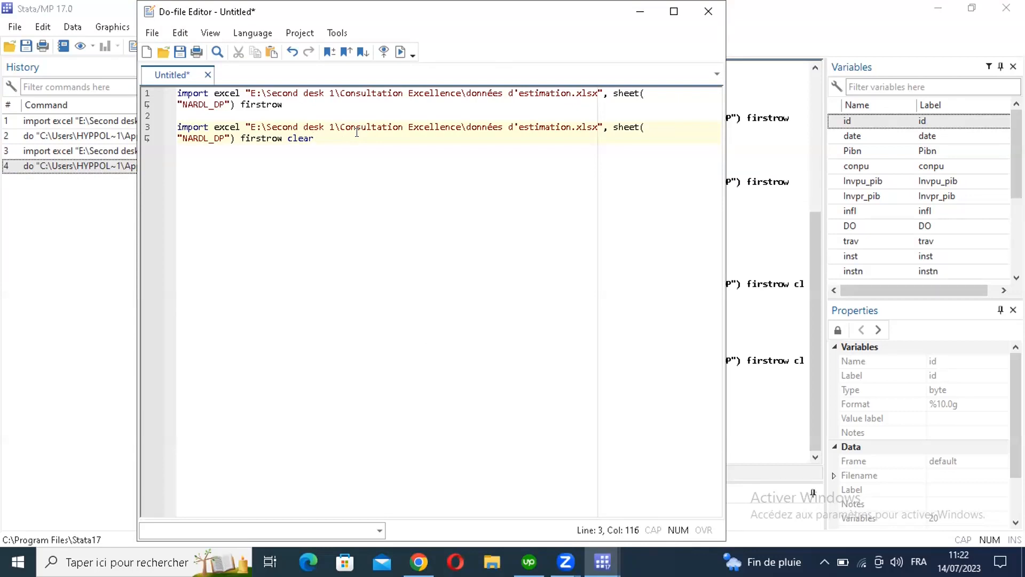
Step: Start saving the do-file and create a folder named "Formation stata économométrie" on the desktop (Bureau)
click(179, 51)
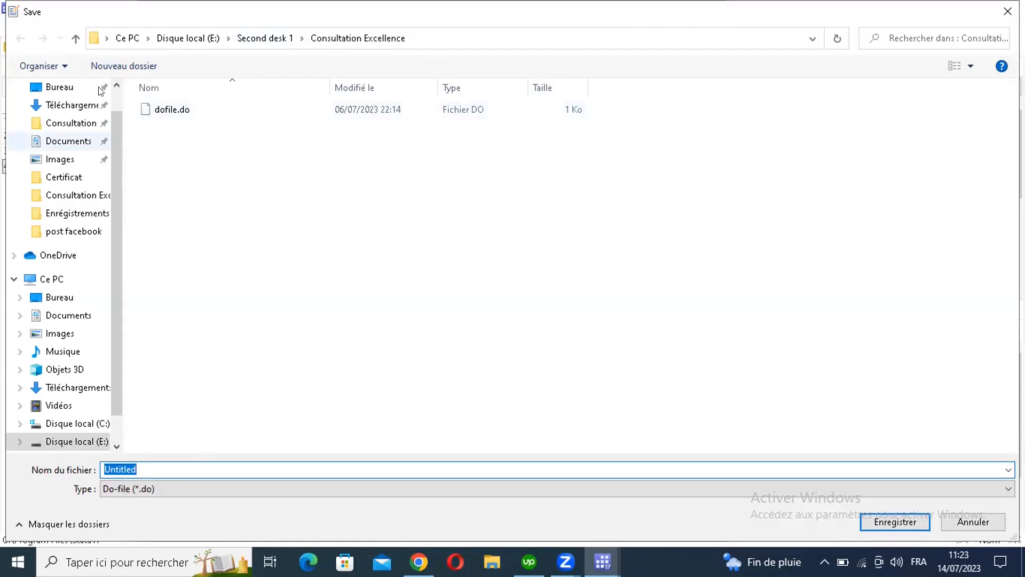
click(65, 92)
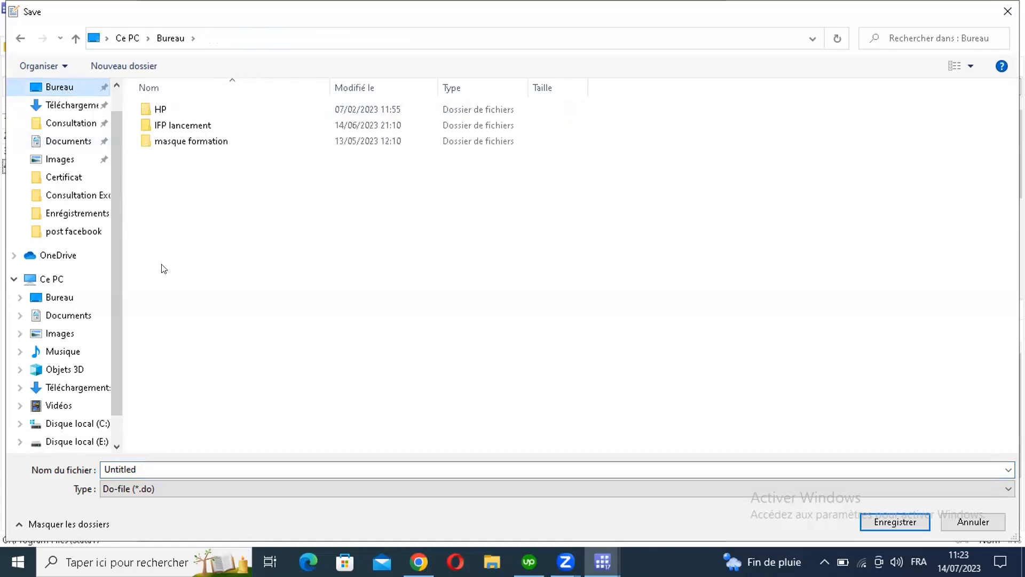
click(118, 65)
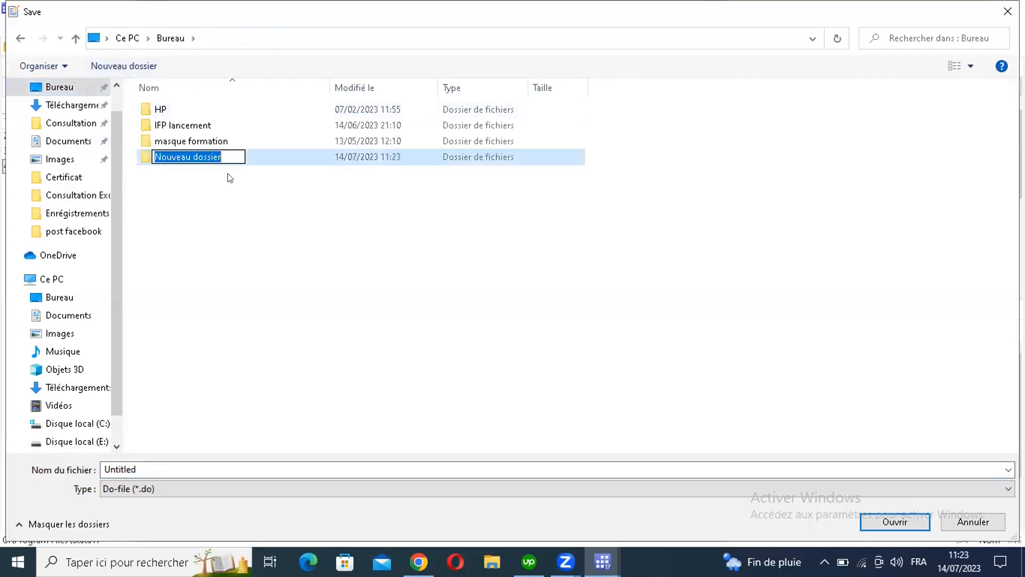
text(Formation stata)
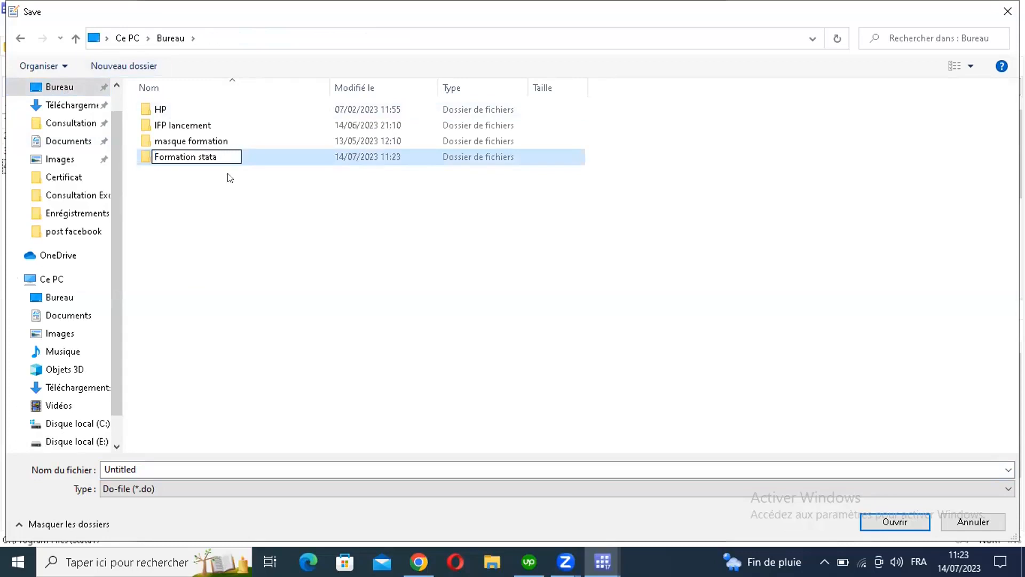
text( economométrie)
key(ctrl+Left)
key(Delete)
text(é)
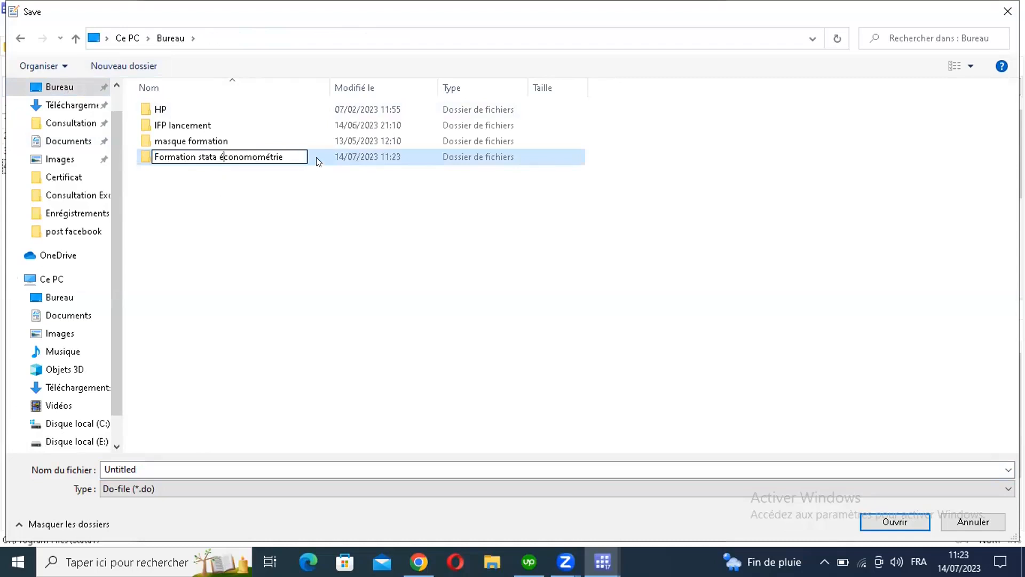
key(Return)
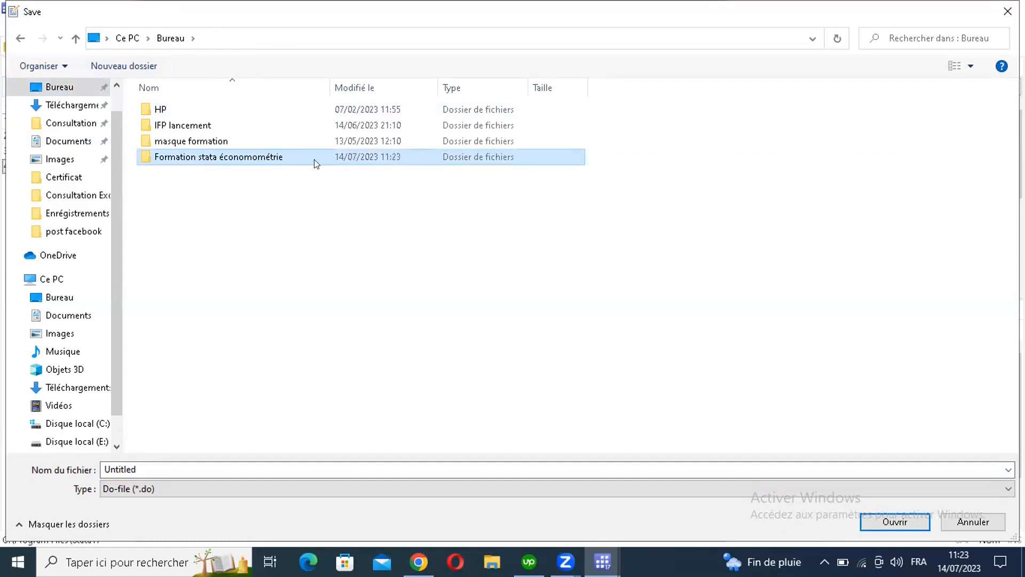
Step: Save the do-file in the Formation stata économométrie folder as "do file formation"
double_click(270, 158)
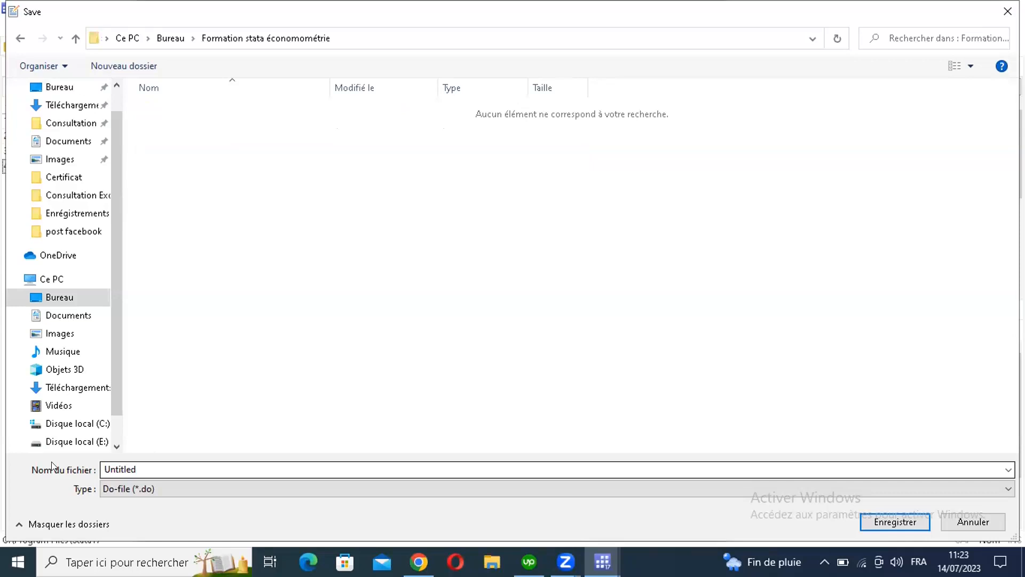
drag(140, 469, 51, 461)
text(do)
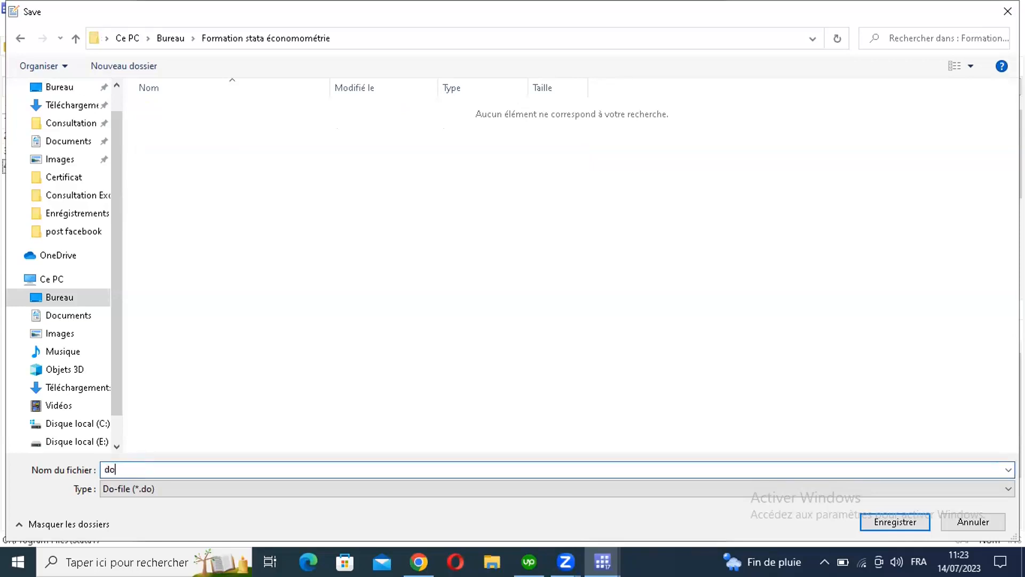
text( file formation)
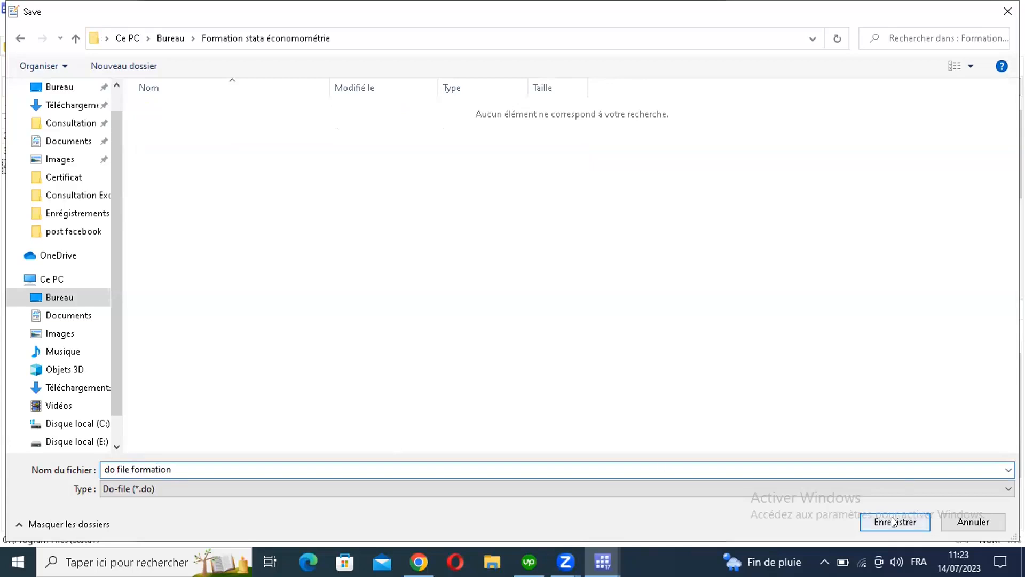
key(Return)
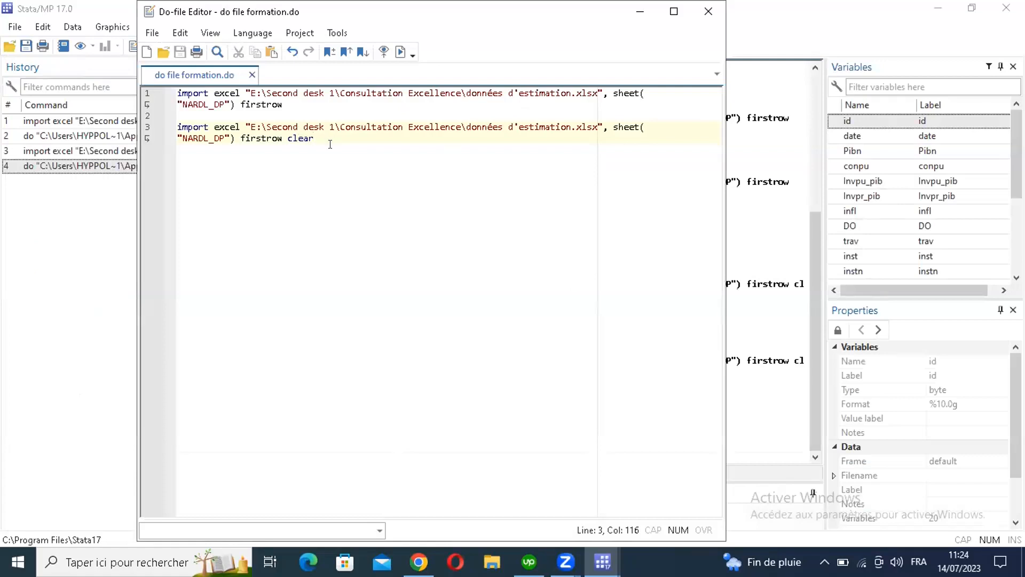
Step: Insert two blank lines above the first import excel command in the do-file
click(175, 85)
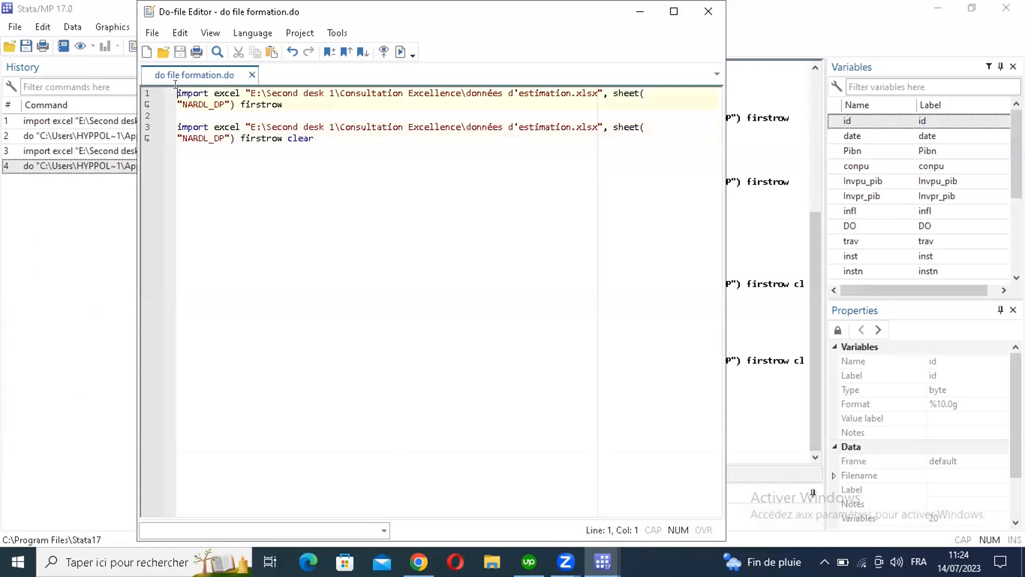
key(Return)
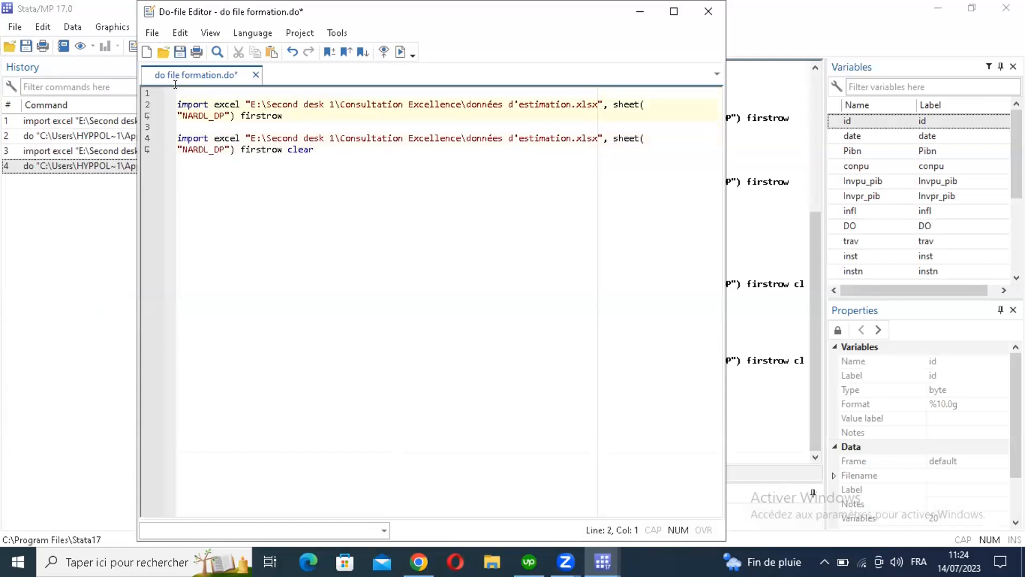
key(Return)
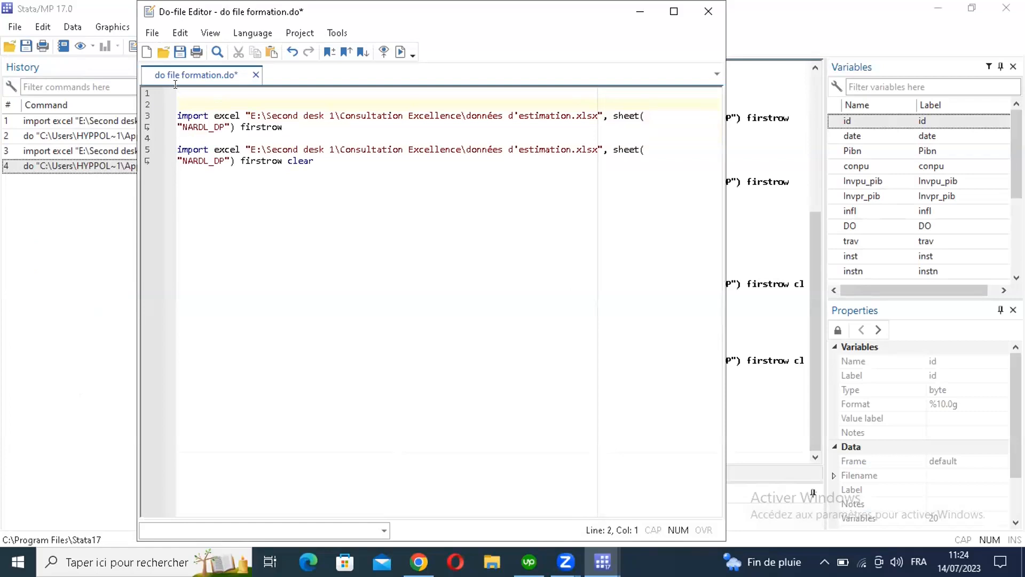
Step: Add the comment "*Importer pour la première fois" directly above the first import excel command, removing the extra blank line
key(Up)
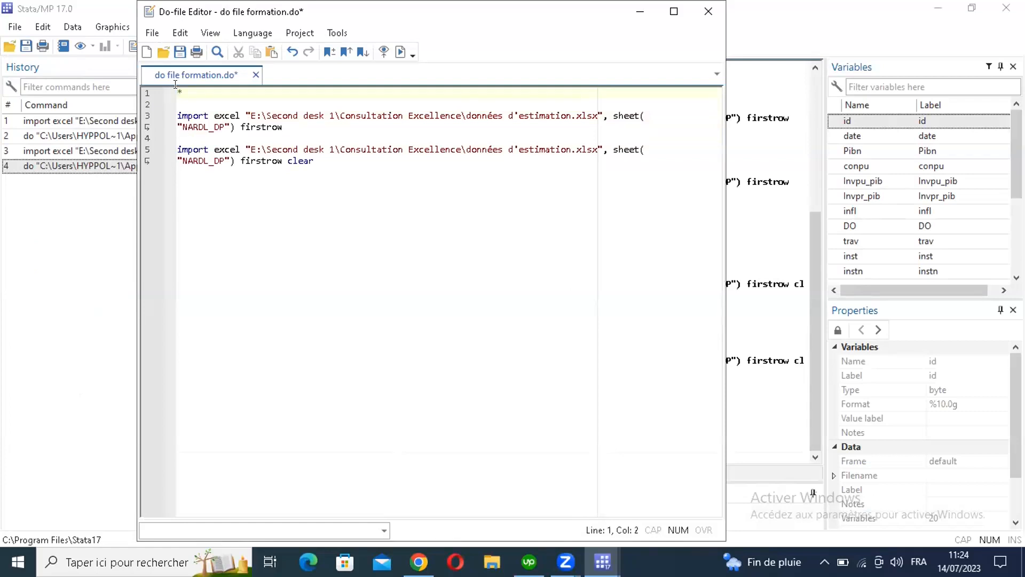
key(BackSpace)
key(Delete)
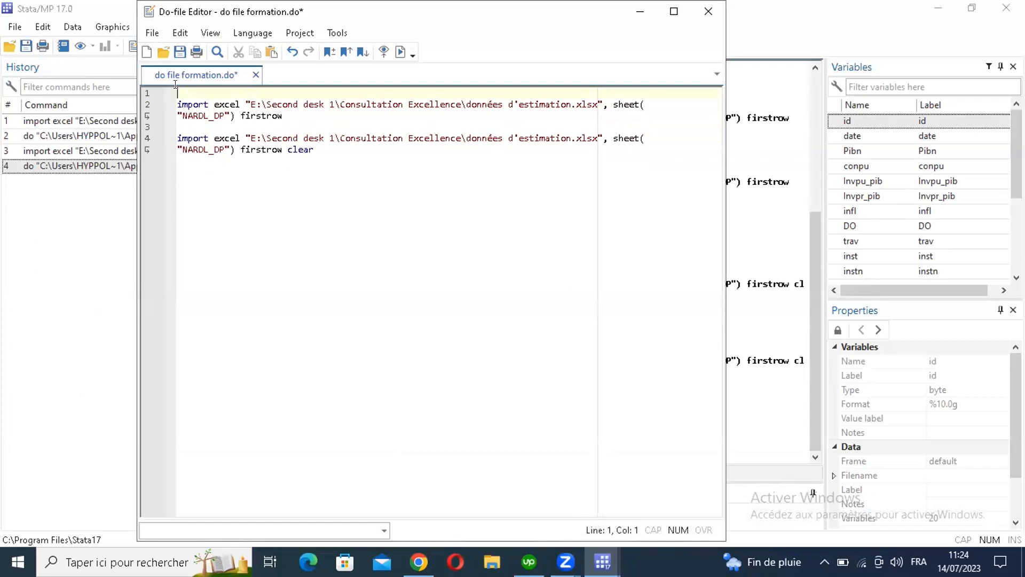
text(*Importer po)
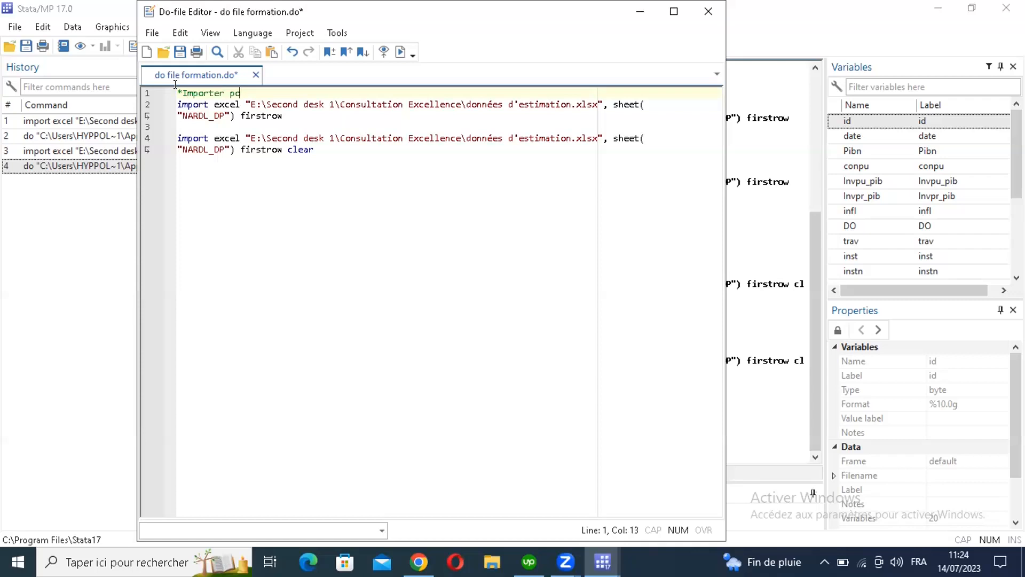
text(ur la première fois)
Step: Execute only the "*Importer pour la première fois" comment line from the do-file and check its output in the results
click(187, 104)
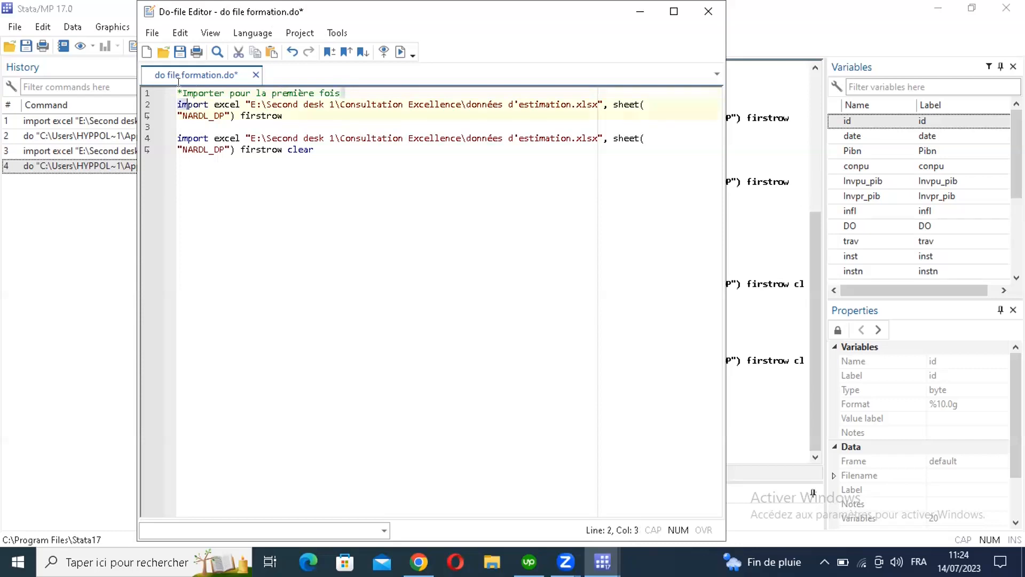
click(178, 92)
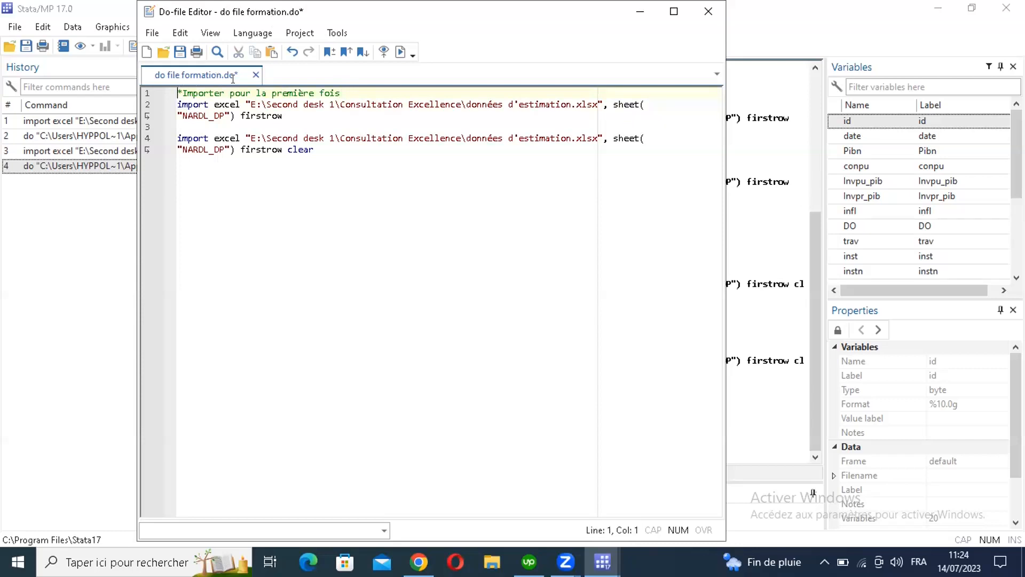
drag(178, 92, 356, 81)
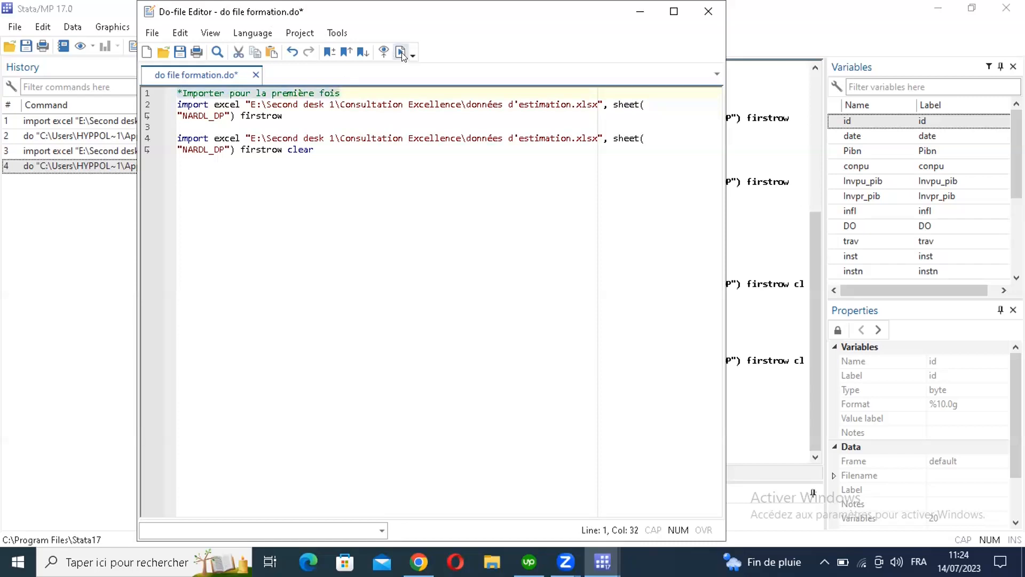
click(102, 263)
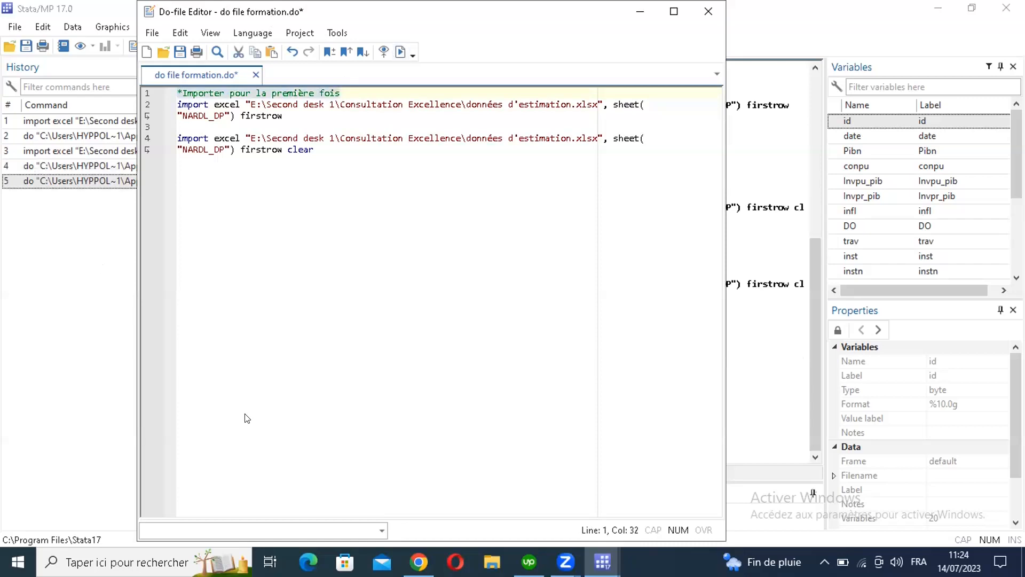
drag(402, 399, 219, 401)
drag(393, 408, 219, 401)
click(219, 401)
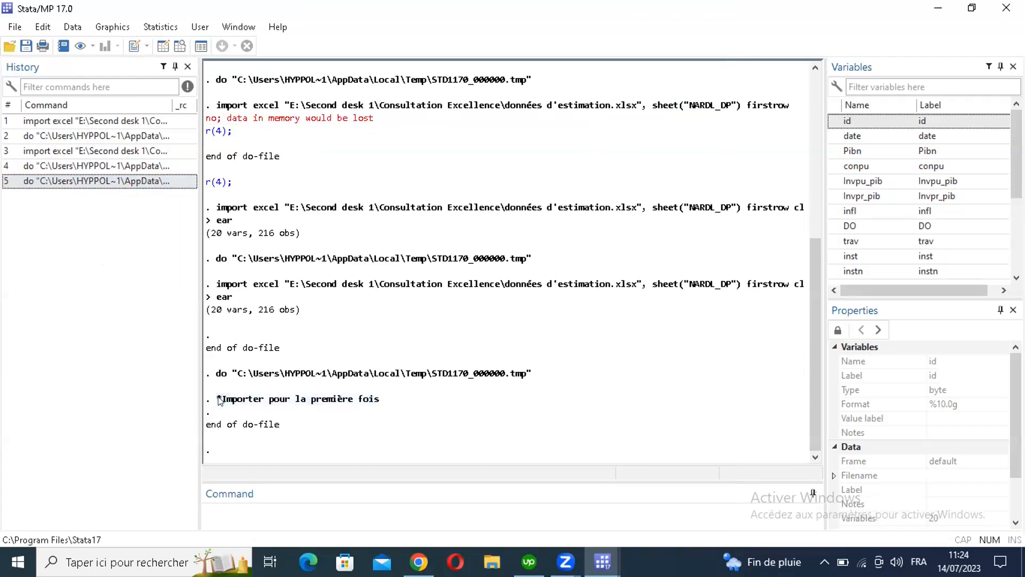
drag(218, 396, 390, 398)
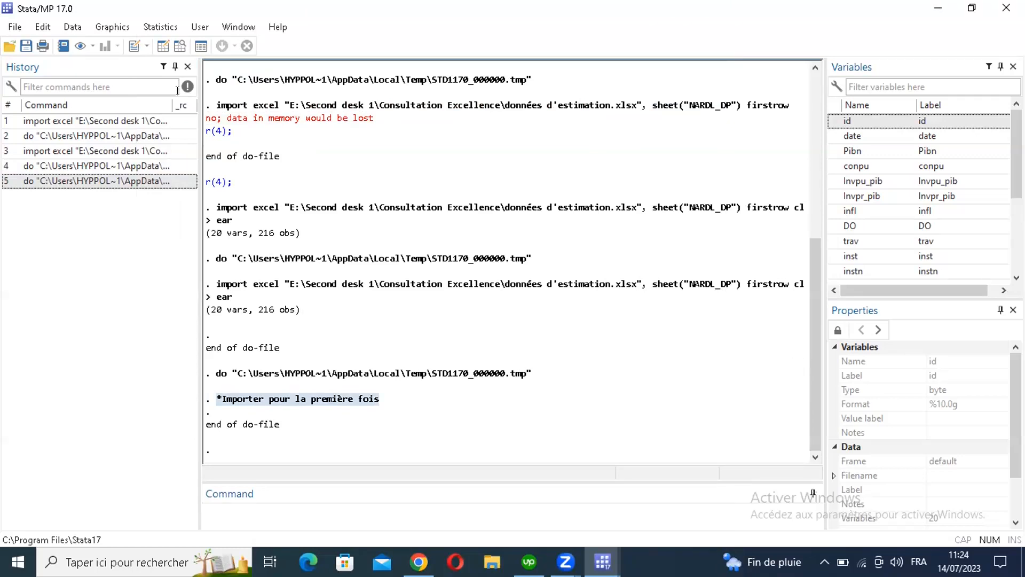
Step: Try executing the first comment line without its leading asterisk, and compare its wording with the import command and the results
key(ctrl+9)
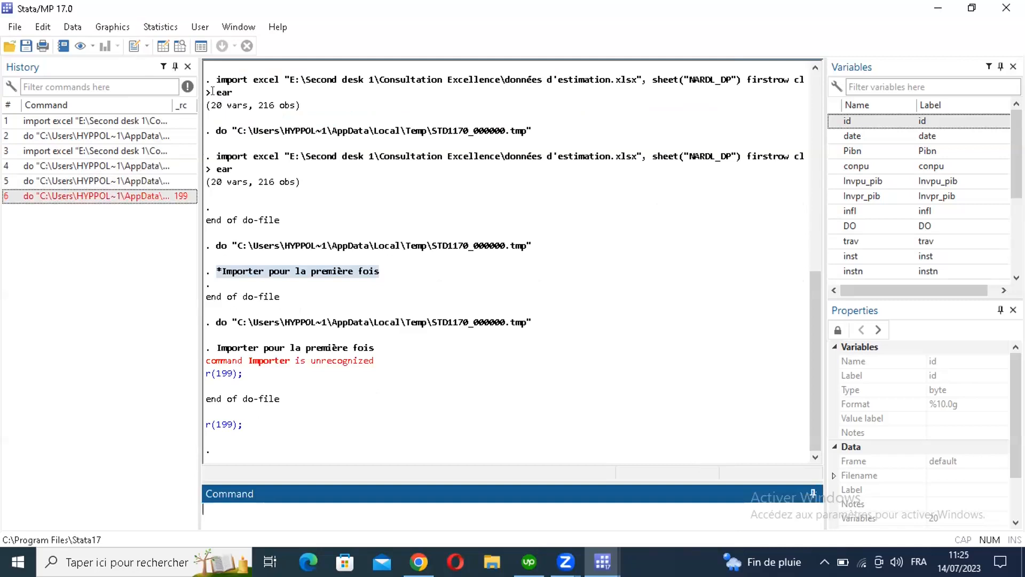
key(alt+Tab)
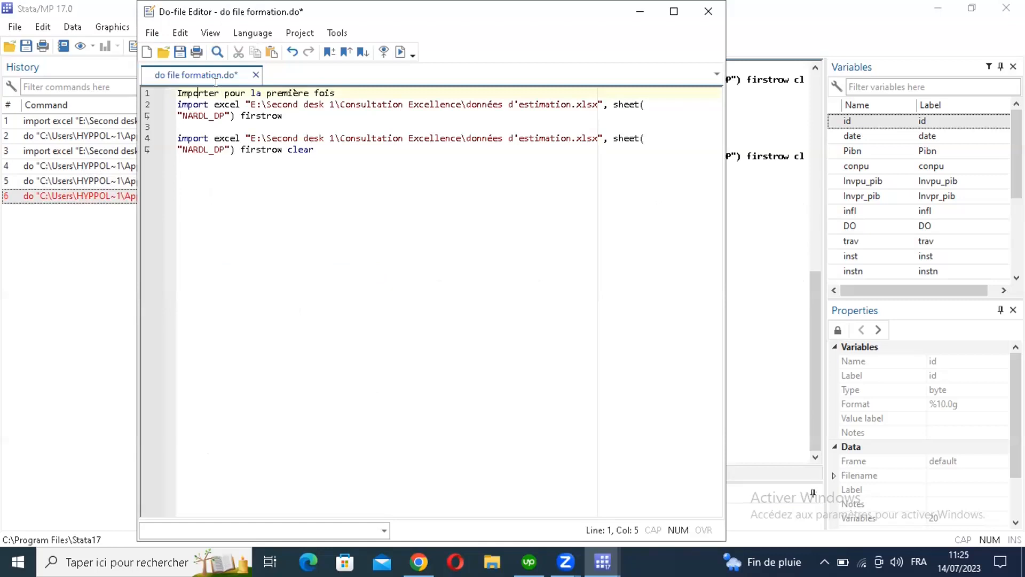
key(ctrl+Right)
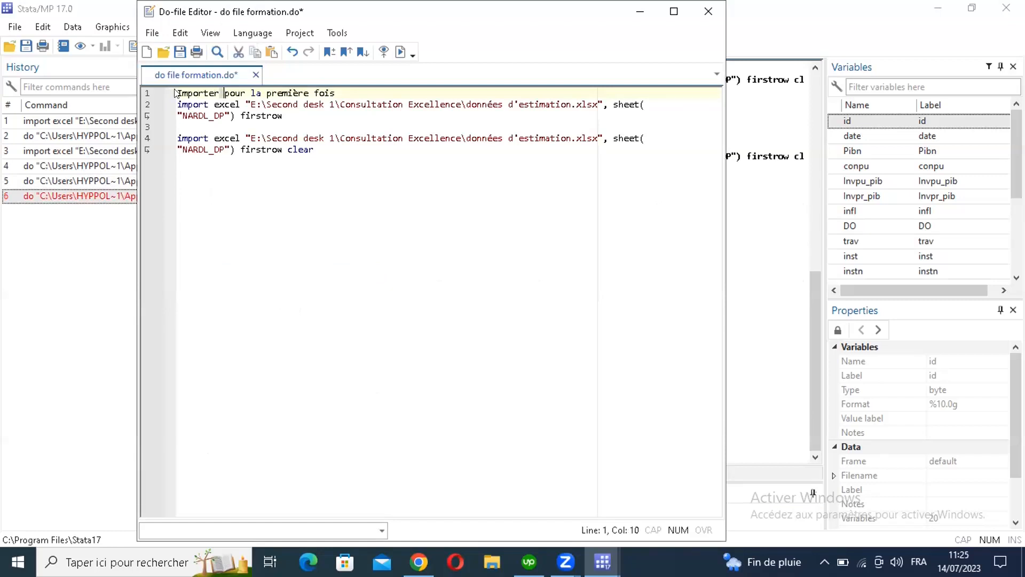
key(Home)
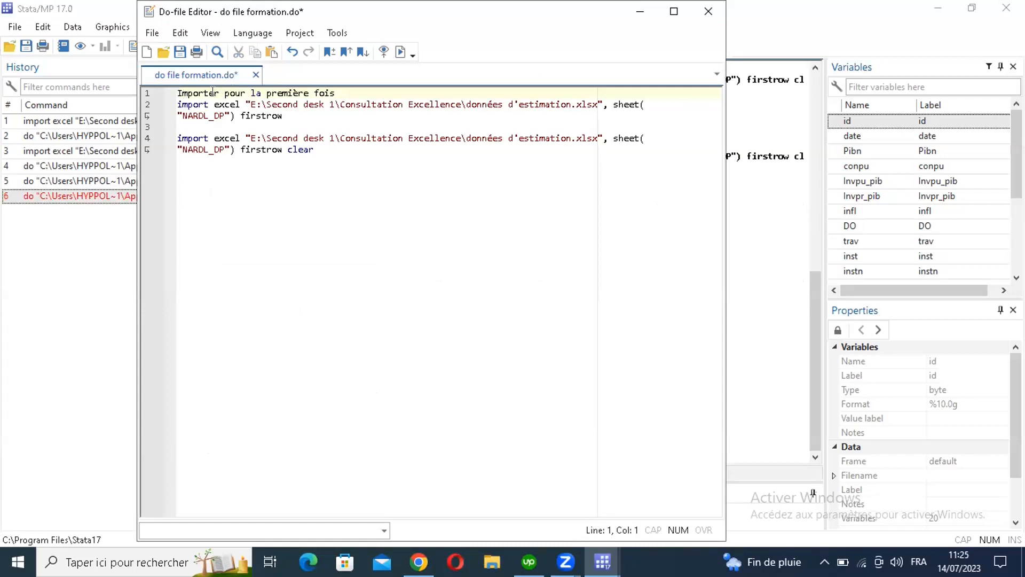
drag(178, 105, 203, 104)
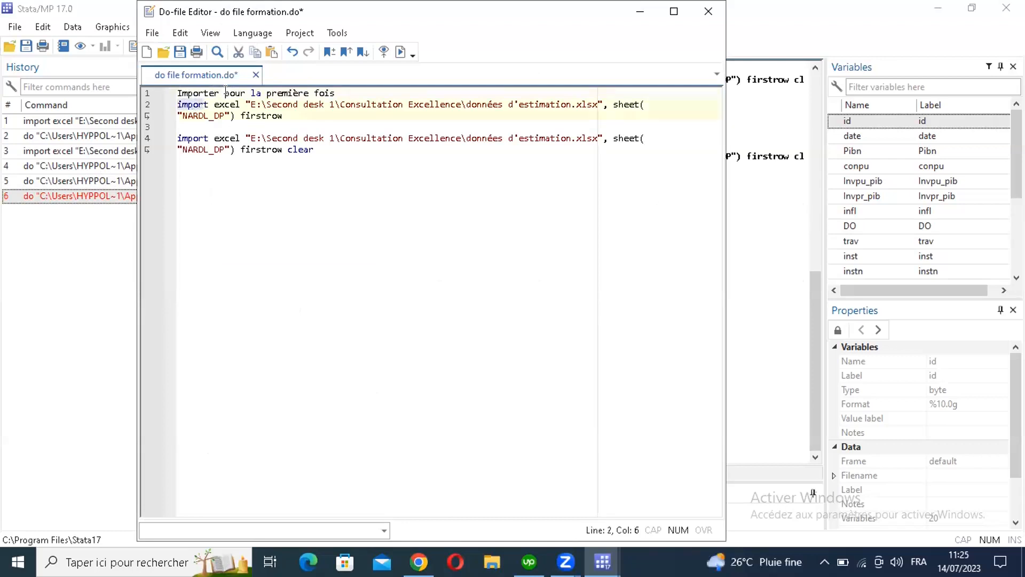
click(225, 93)
drag(224, 93, 333, 80)
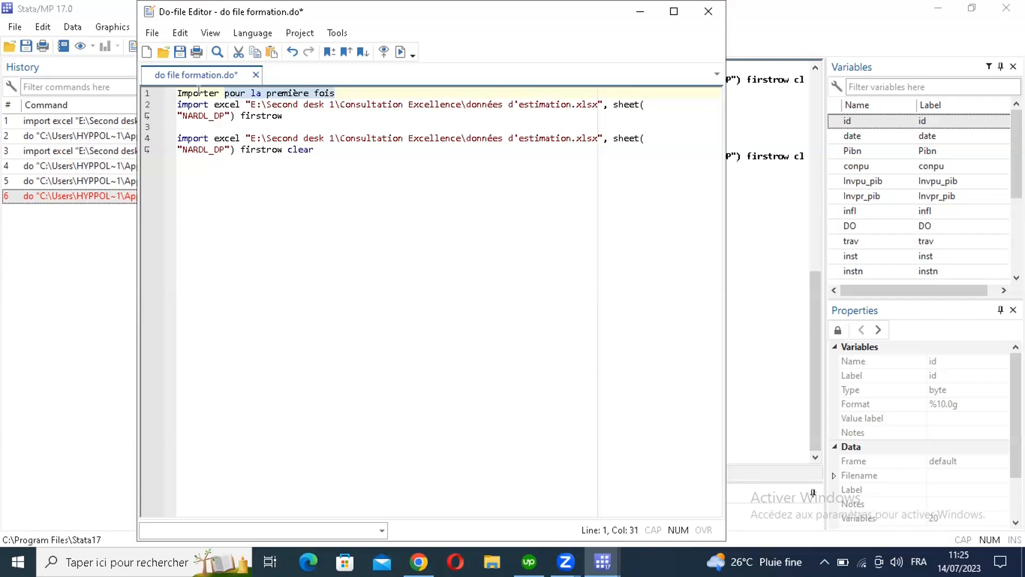
click(735, 40)
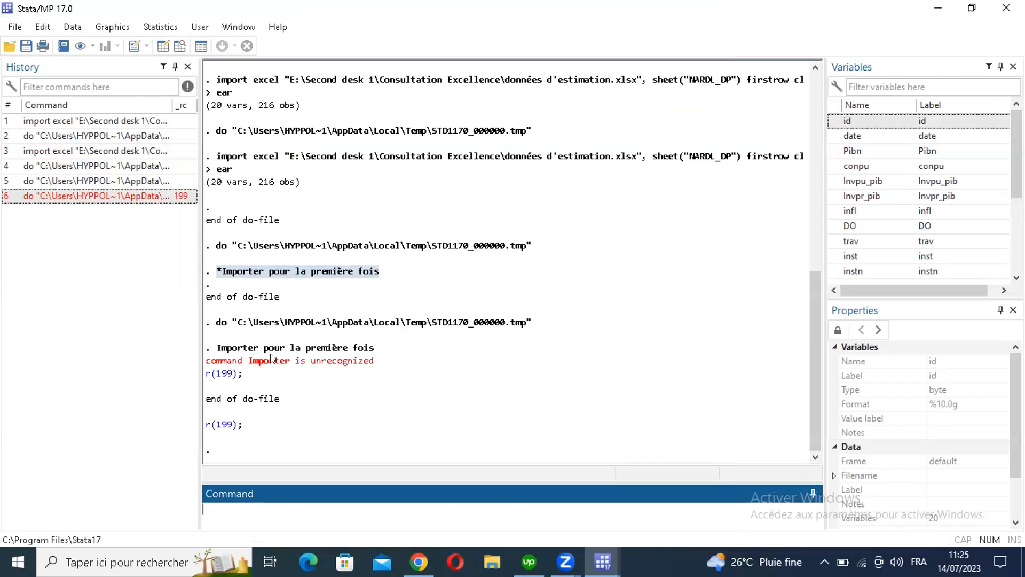
double_click(269, 361)
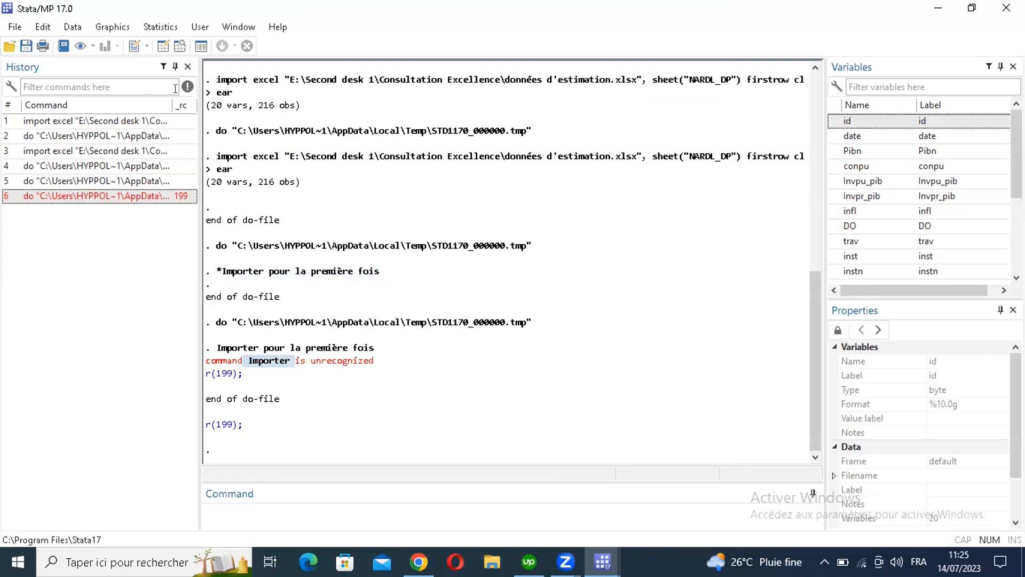
Step: Restore the leading asterisk on the "Importer pour la première fois" line in the do-file
key(alt+Tab)
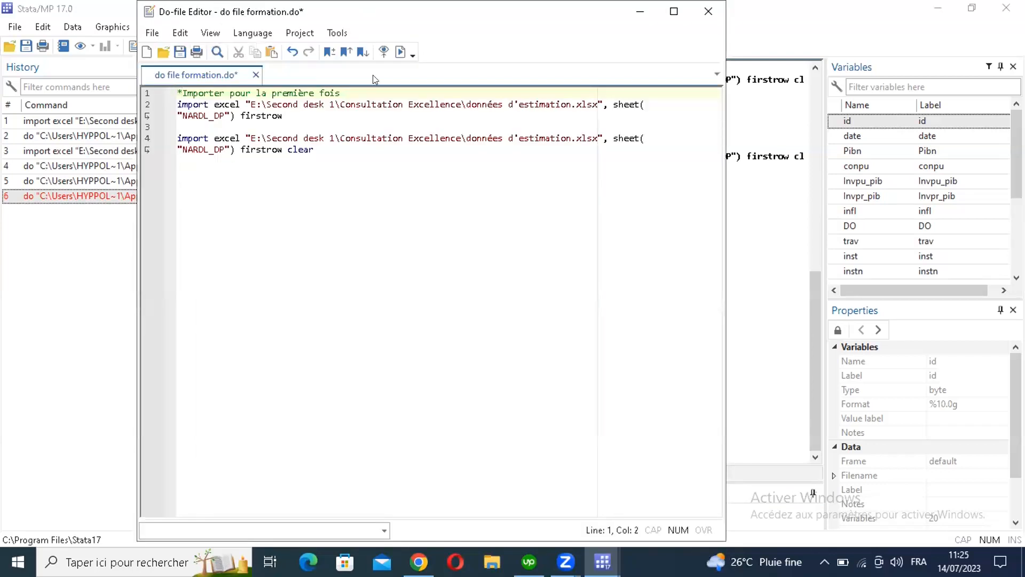
click(336, 92)
key(Right)
Step: Add the comment "*Importer lorsqu'il ya déjà des données en mémoire" directly above the second import excel command, with two blank lines before it
drag(217, 116, 246, 117)
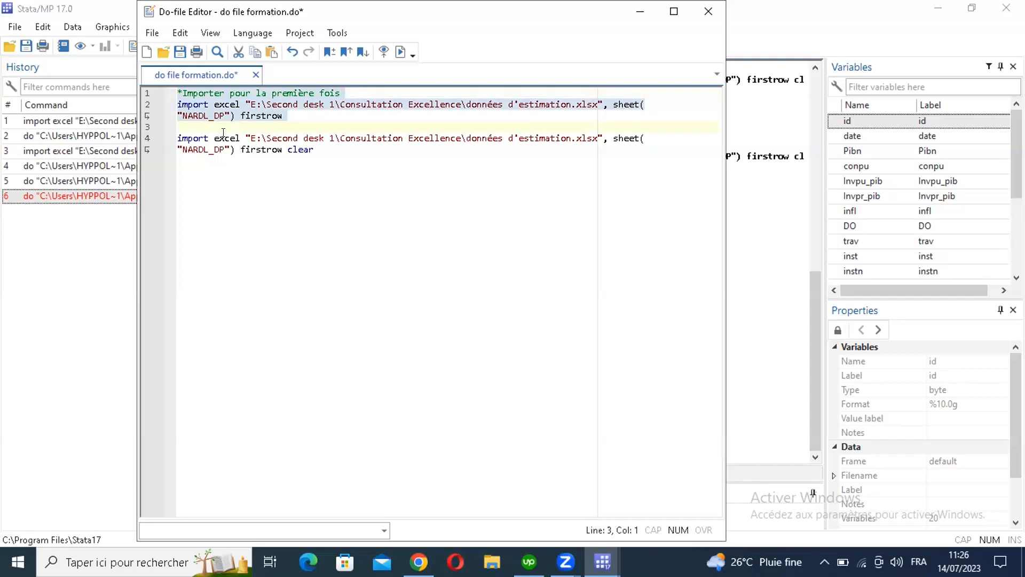
click(190, 127)
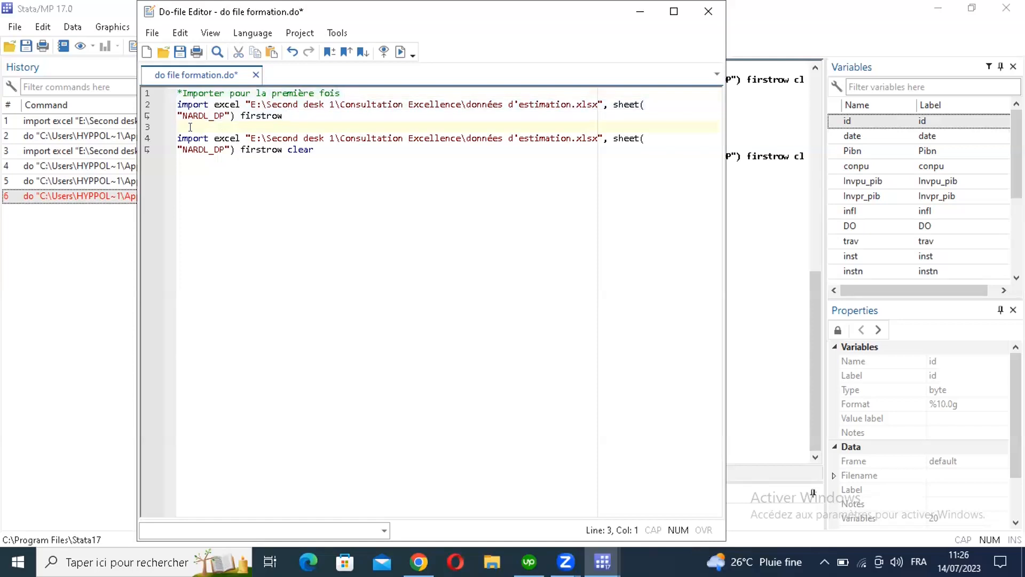
key(Return)
key(Return)
text(*)
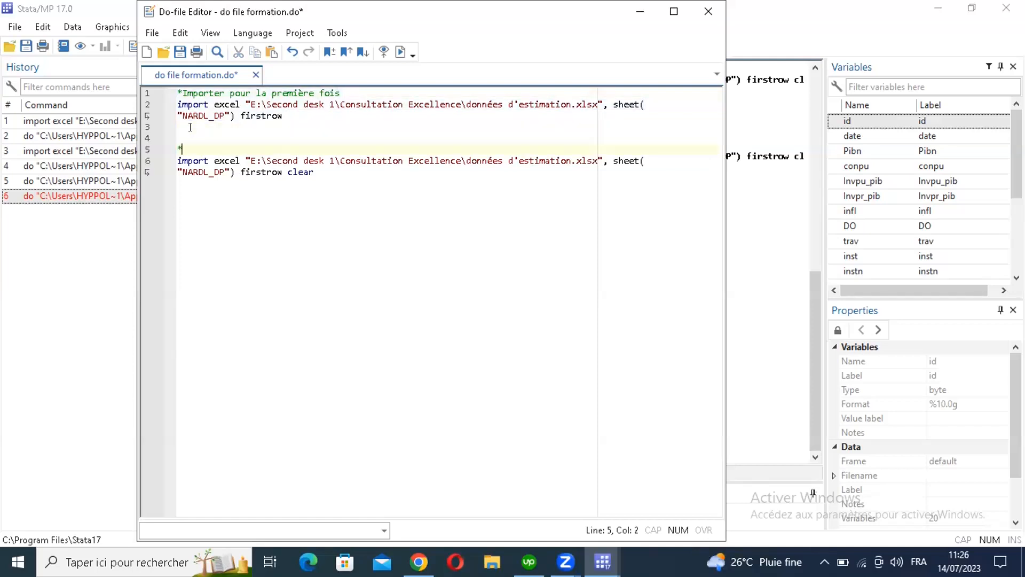
text(Impo)
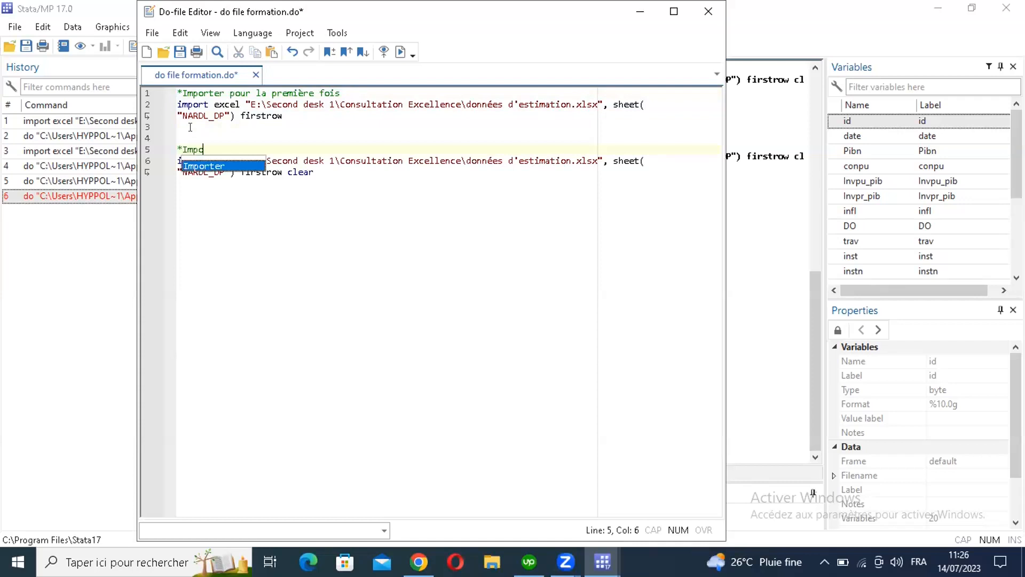
text(rter une)
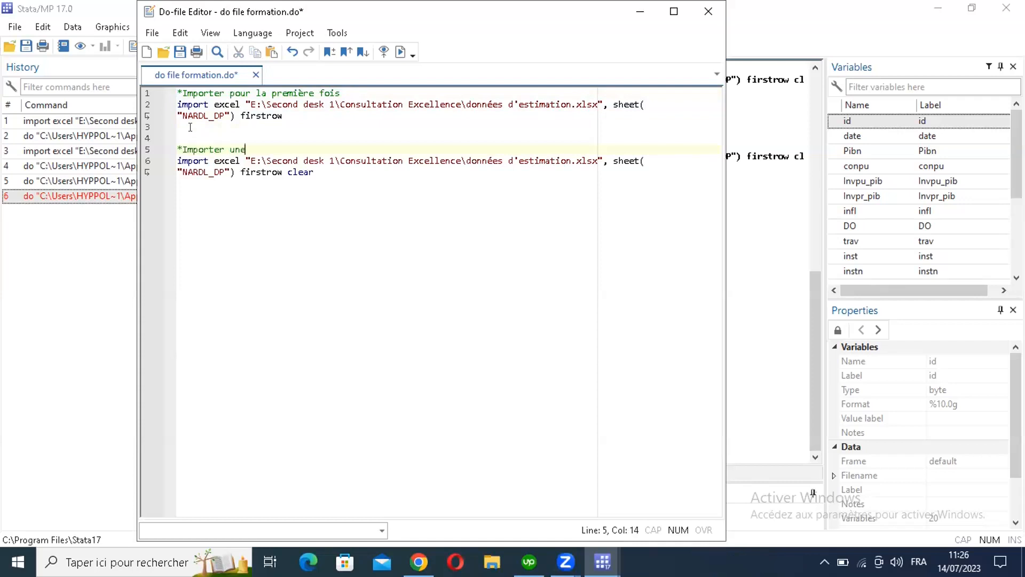
text( fois )
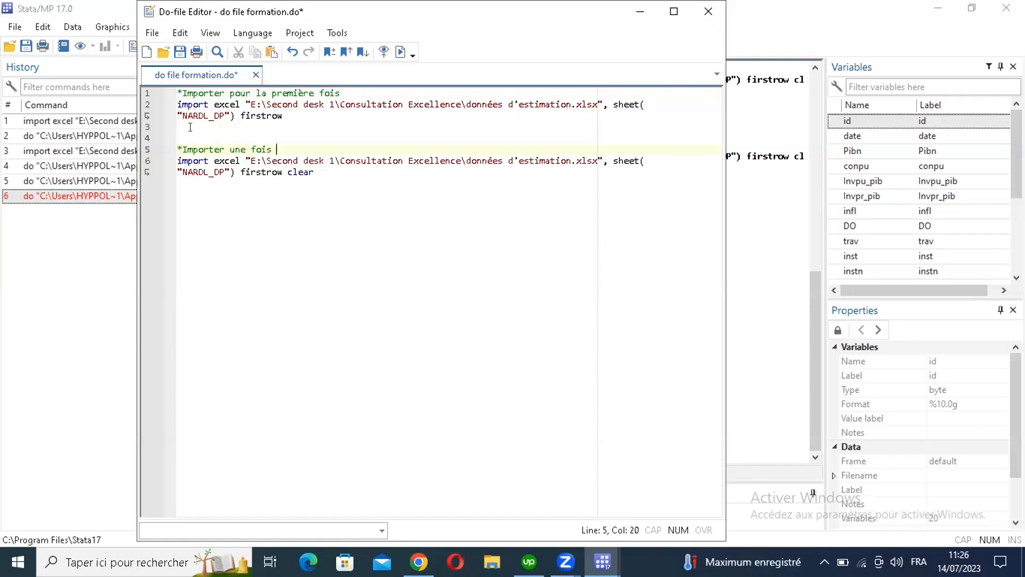
text(de )
text(plu)
key(BackSpace)
key(BackSpace)
key(BackSpace)
key(BackSpace)
key(BackSpace)
key(BackSpace)
key(BackSpace)
key(BackSpace)
key(BackSpace)
key(BackSpace)
key(BackSpace)
key(BackSpace)
key(BackSpace)
key(BackSpace)
key(BackSpace)
text(lorsqu'il ya déjà des donné)
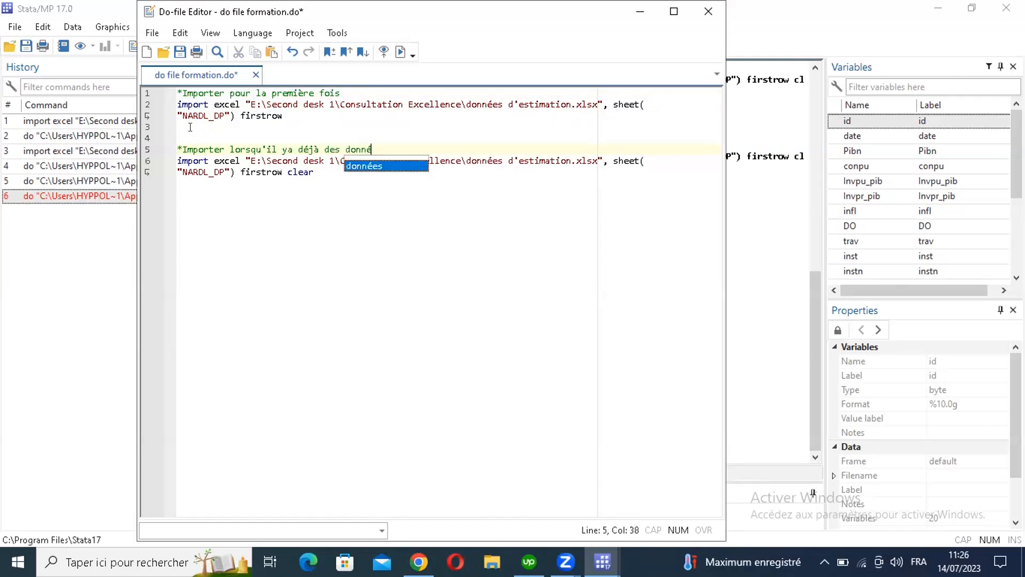
text(es en mémoire)
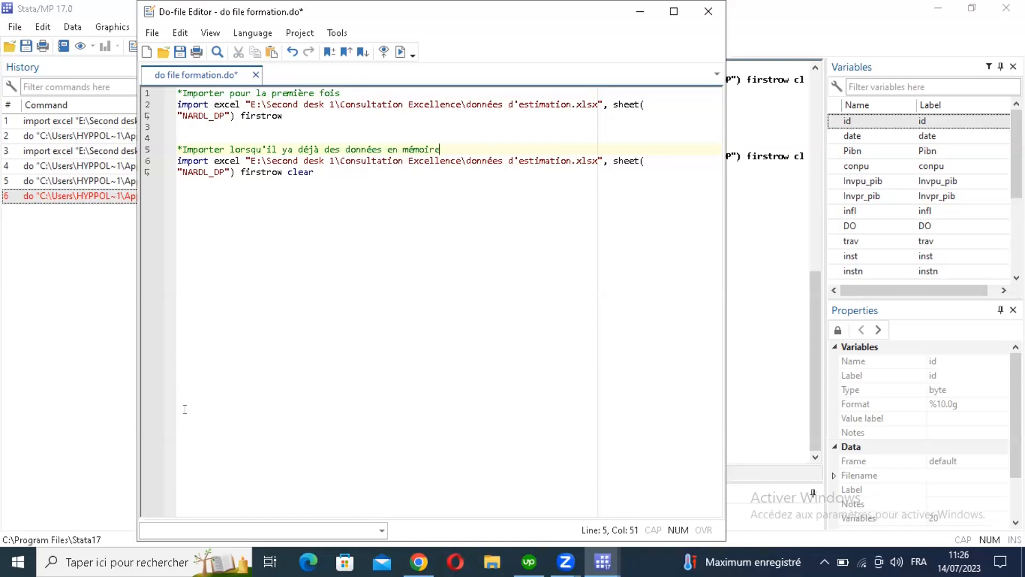
Step: Save and close the do-file, and reopen "do file formation.do" from the Formation stata économométrie folder
click(180, 51)
click(708, 12)
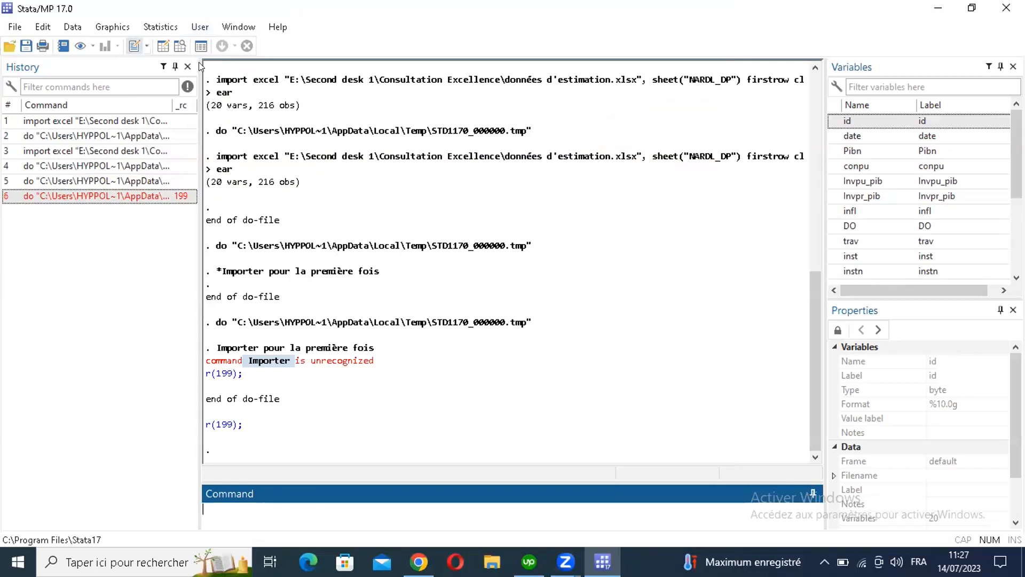
click(7, 51)
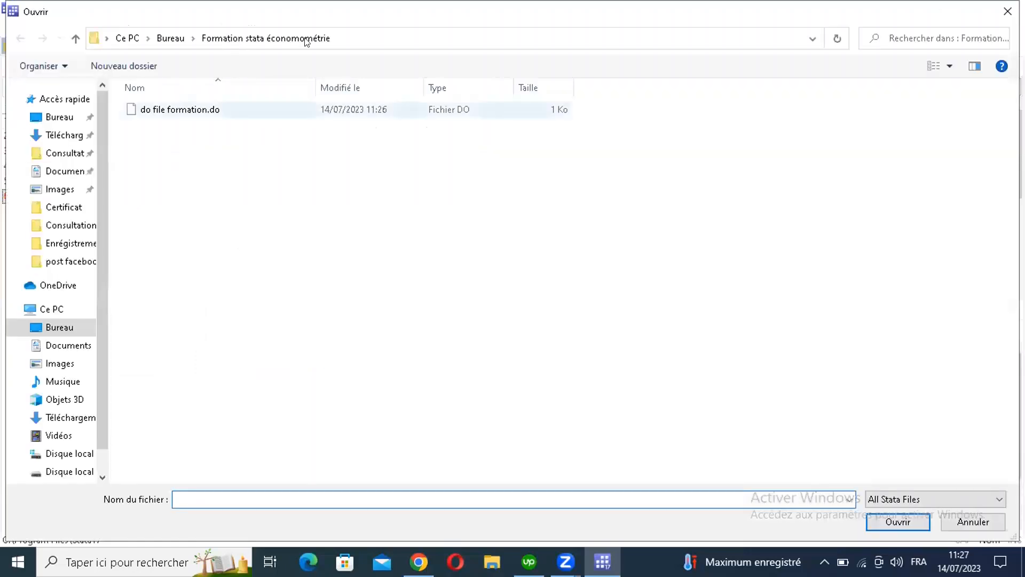
double_click(182, 114)
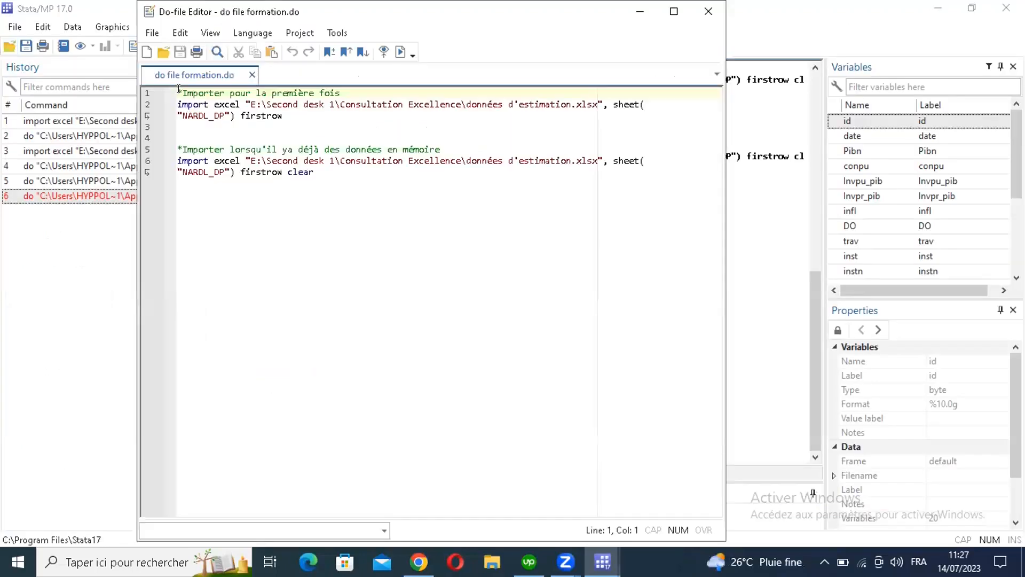
Step: Try executing the second import excel command from the do-file without its clear option
drag(182, 93, 319, 168)
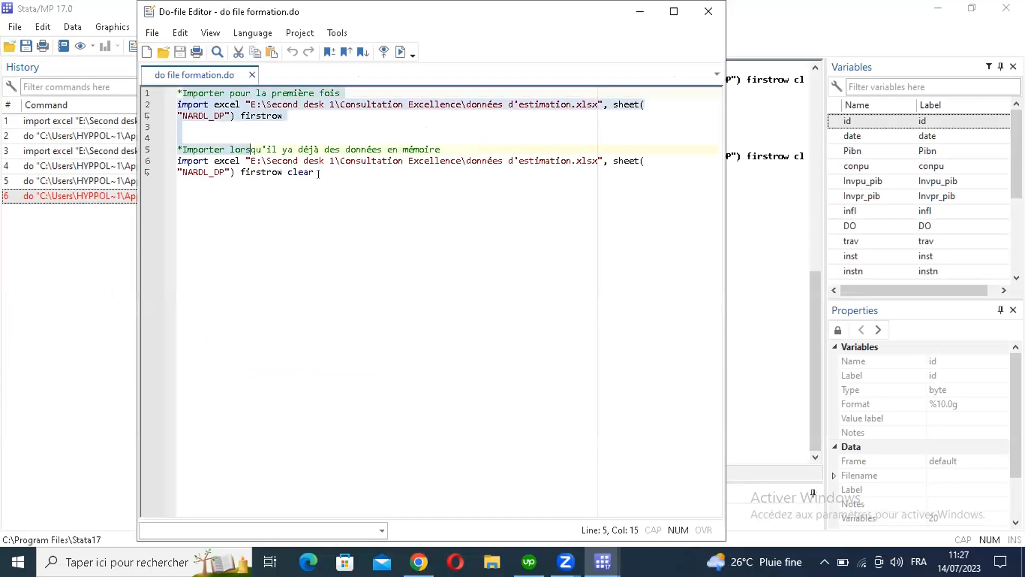
double_click(294, 171)
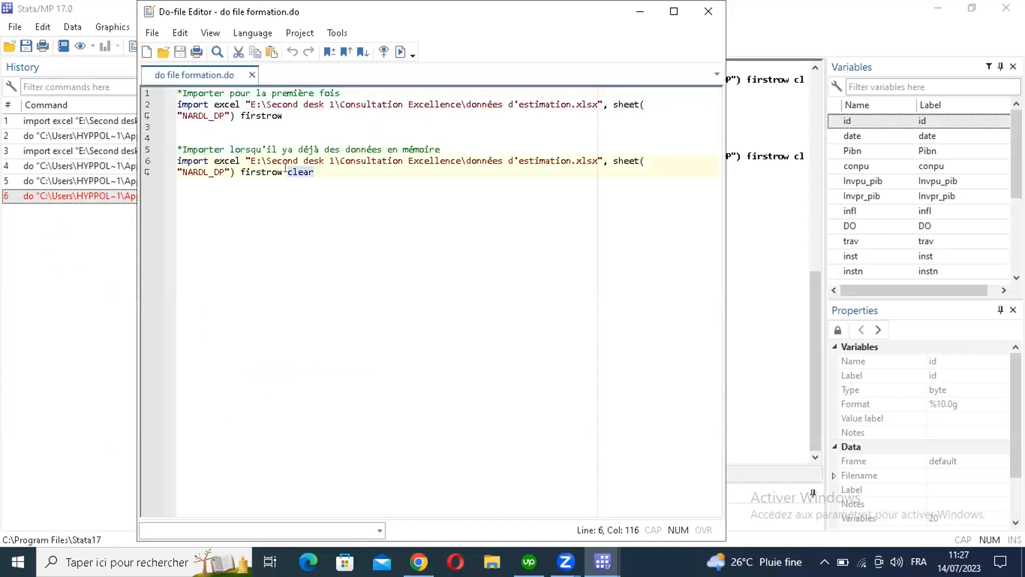
key(Left)
key(shift+End)
key(BackSpace)
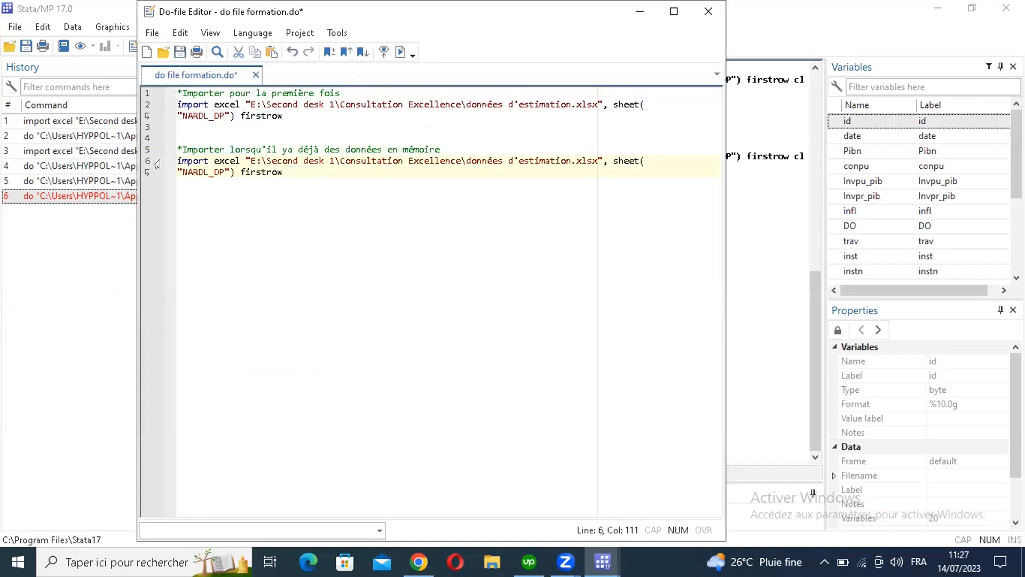
triple_click(287, 173)
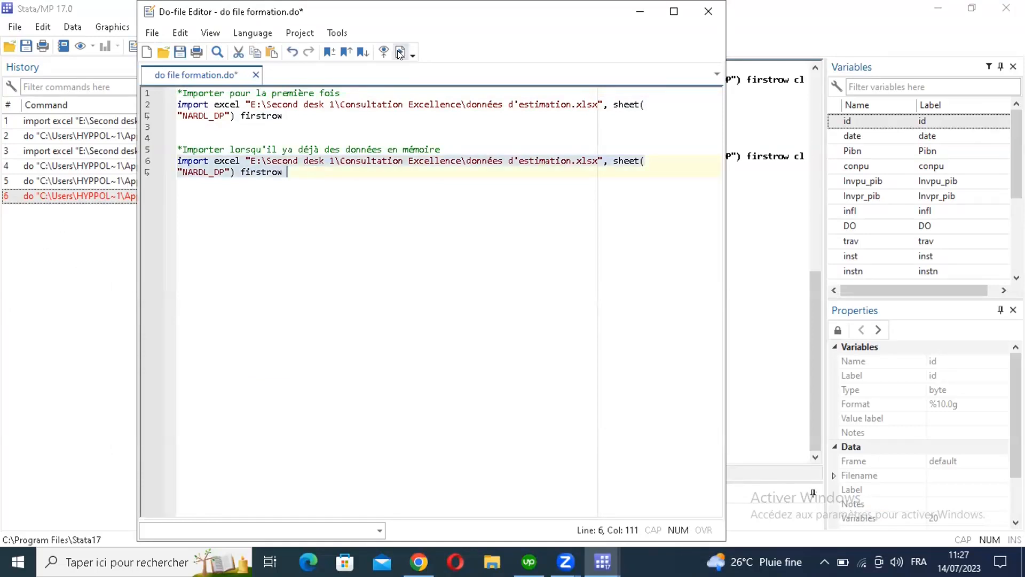
key(ctrl+d)
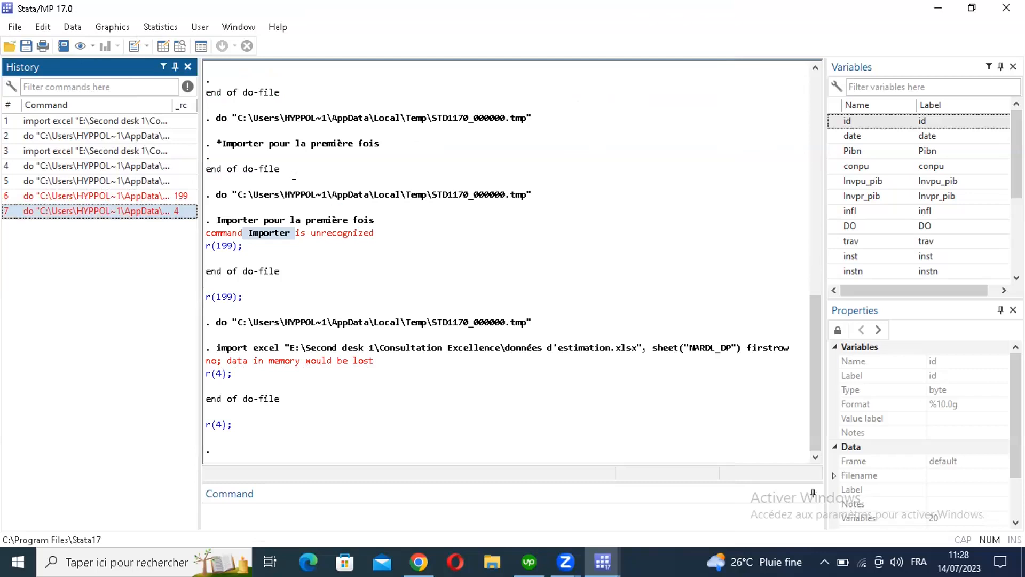
Step: Restore the clear option at the end of the second import excel command in the do-file
key(alt+Tab)
text(ear)
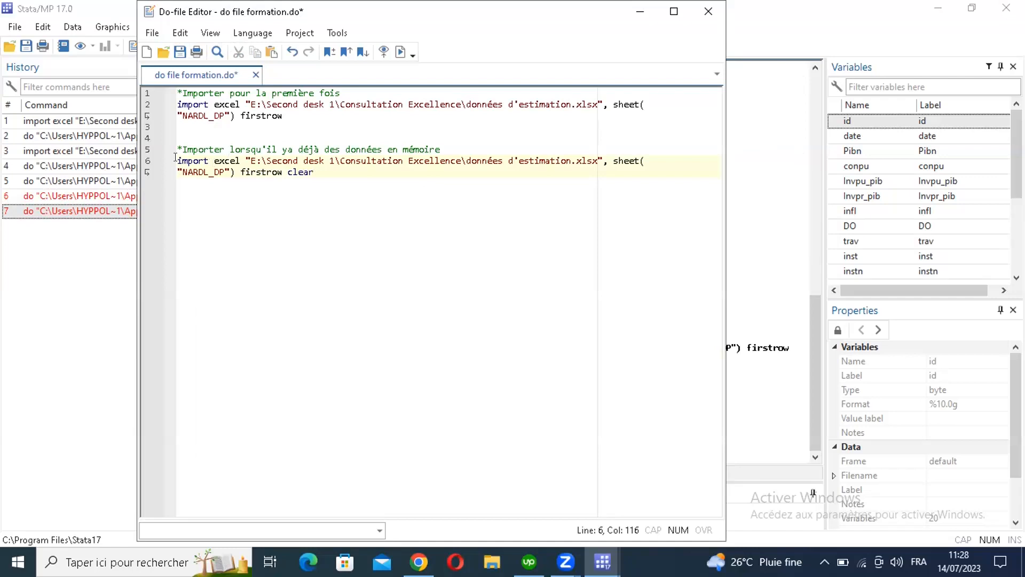
Step: Execute the second import excel command with its clear option from the do-file and check its output in the results
click(400, 54)
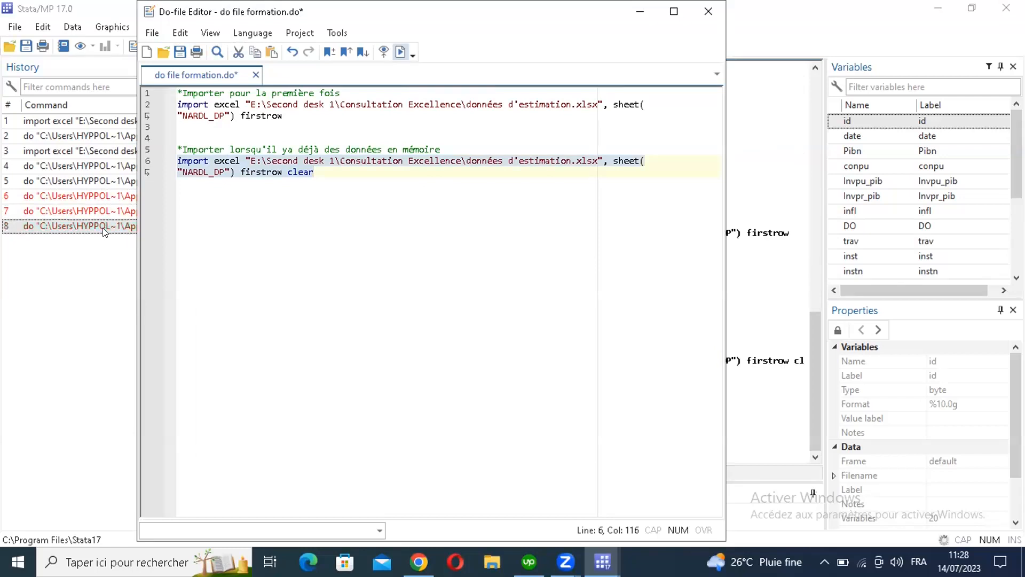
click(106, 229)
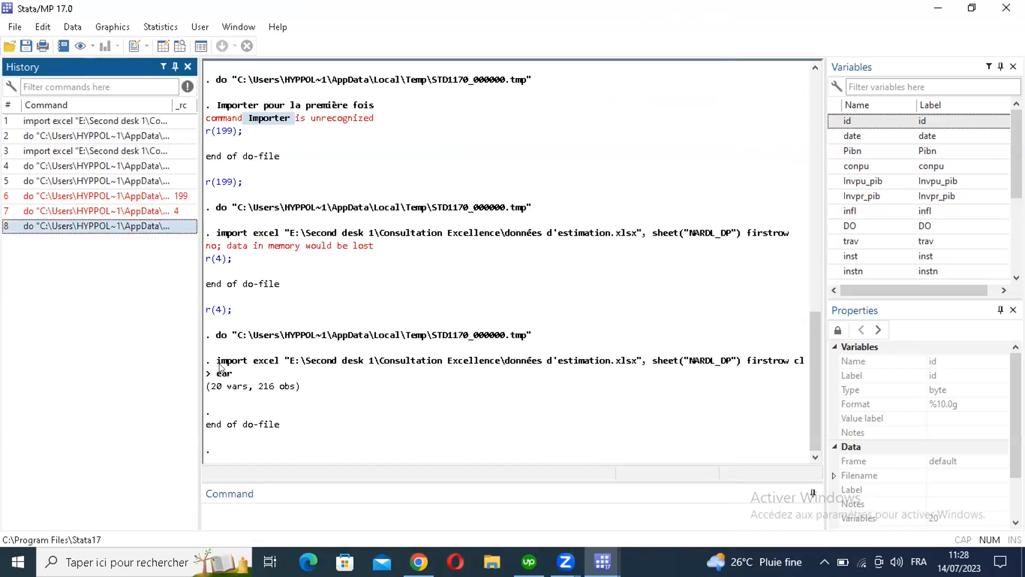
drag(218, 360, 303, 385)
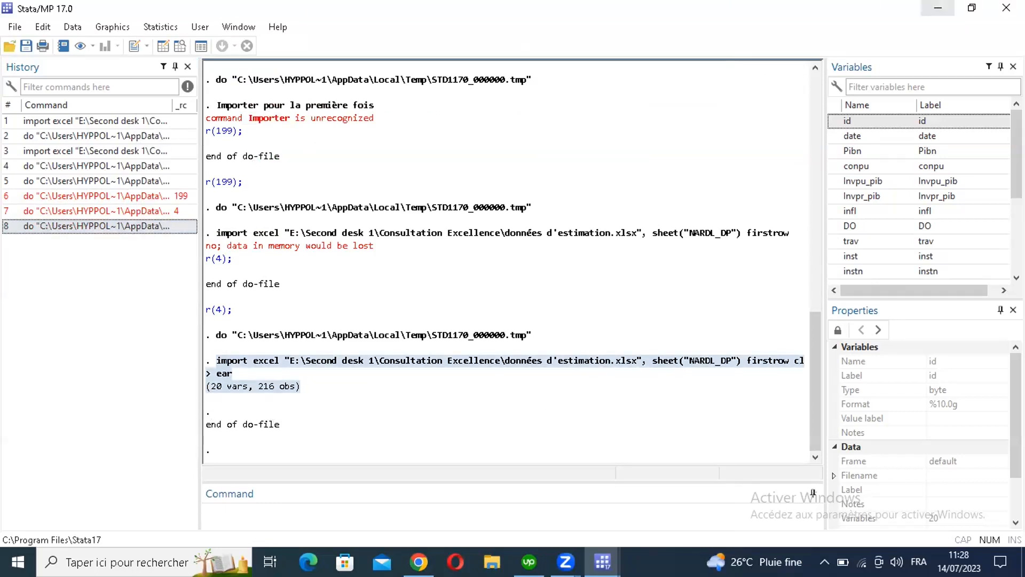
click(603, 562)
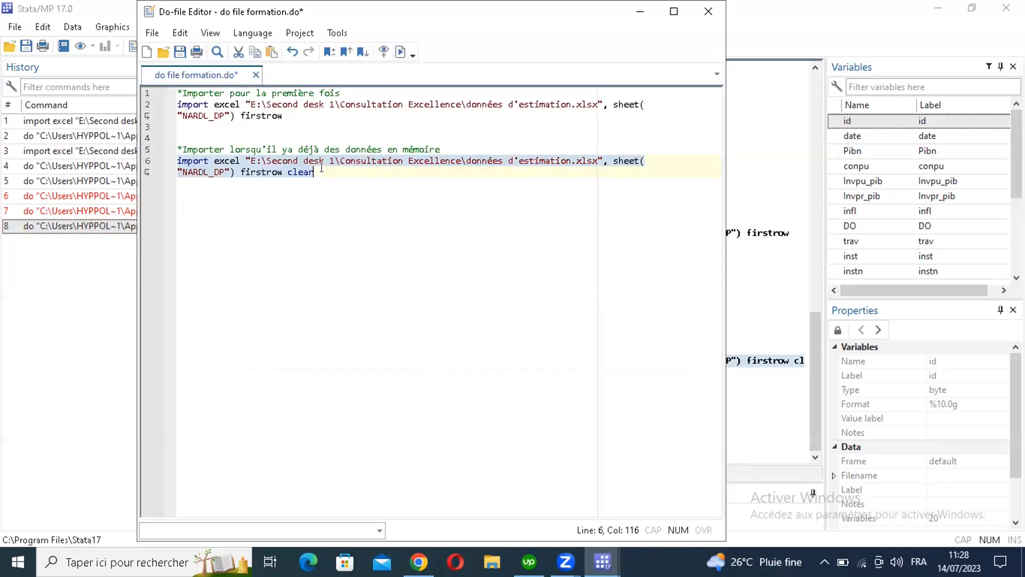
click(321, 168)
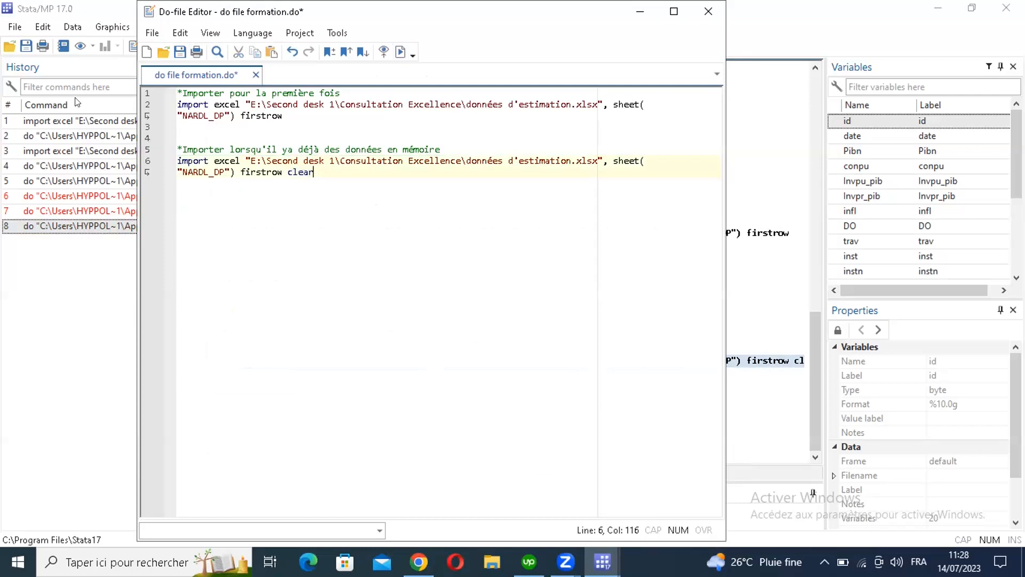
Step: Start an Excel import and select the données d'estimation workbook from the Consultation Excellence folder
click(17, 30)
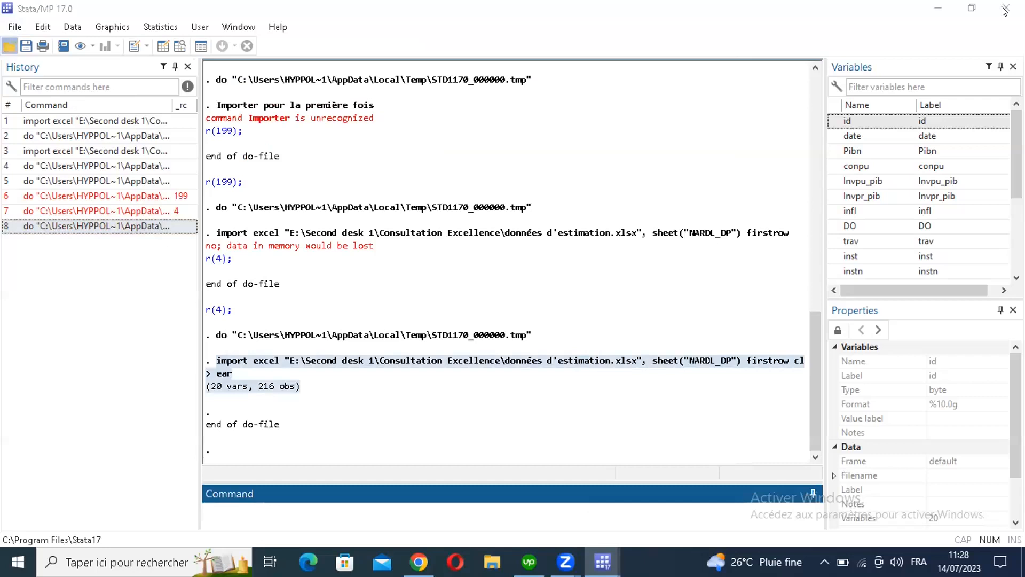
key(ctrl+o)
key(Escape)
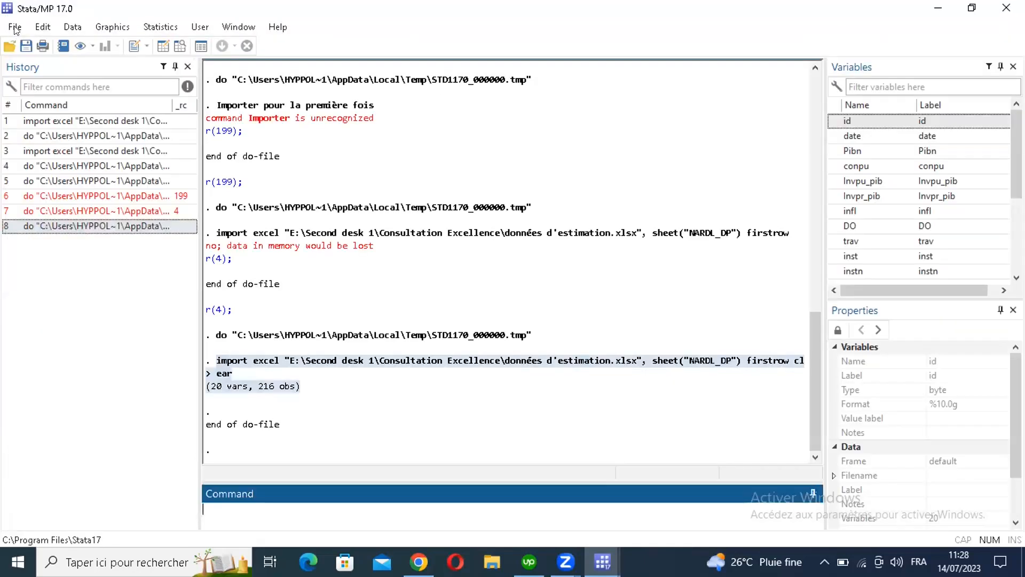
click(14, 28)
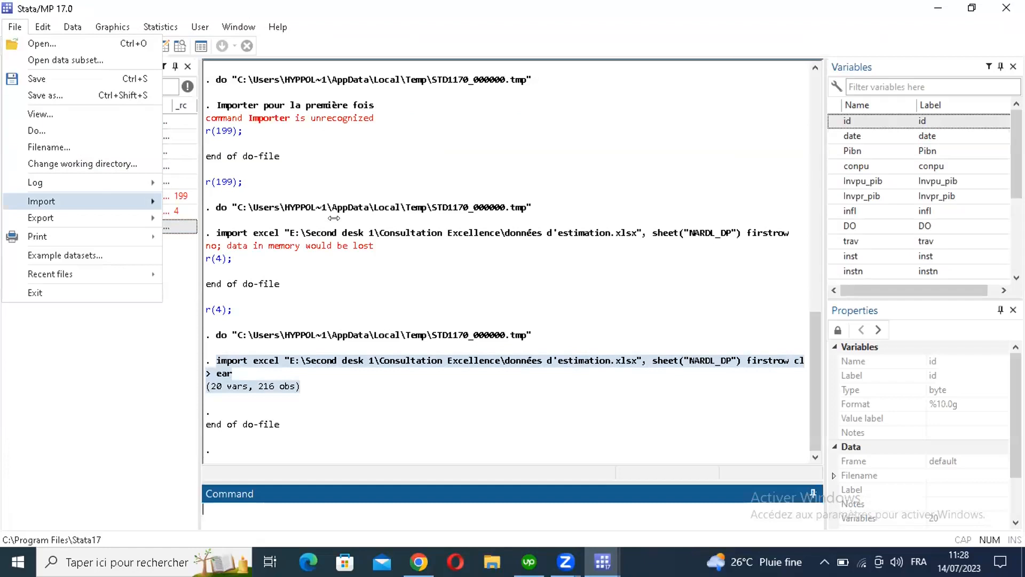
key(Right)
key(Return)
click(633, 162)
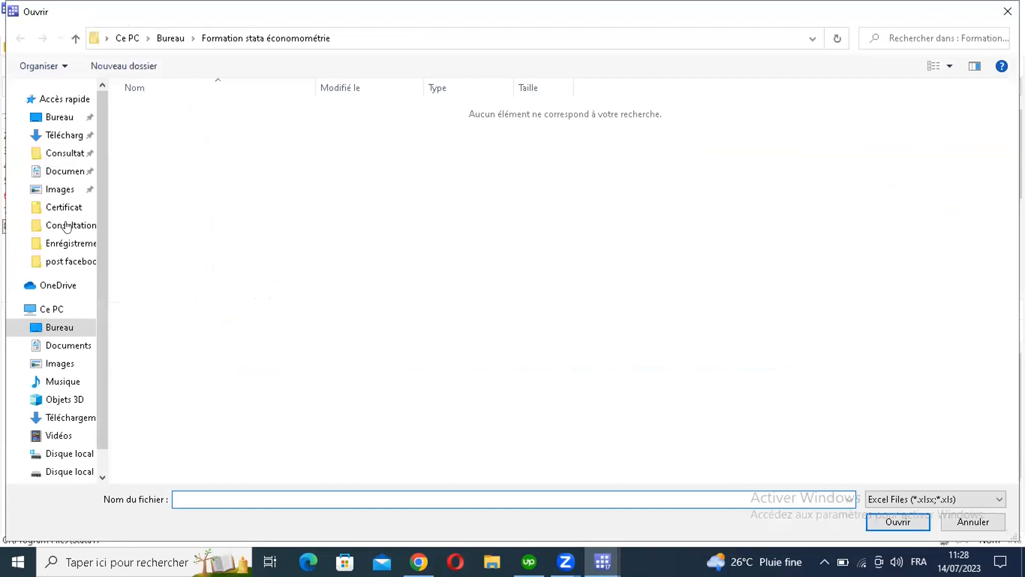
click(67, 226)
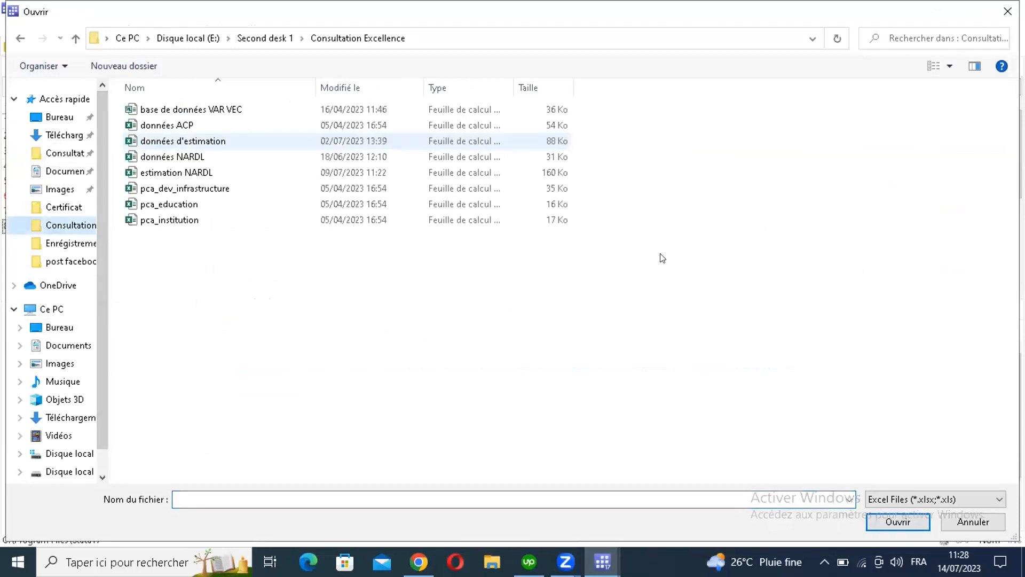
double_click(183, 141)
Step: Import the NARDL_DP sheet with the first row as variable names, replacing the data in memory
click(355, 228)
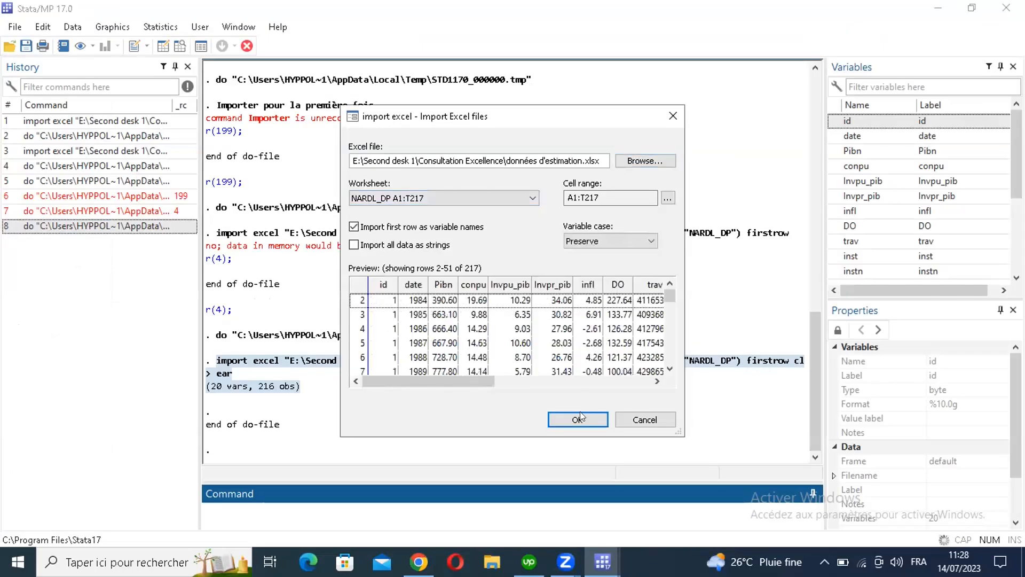
click(580, 418)
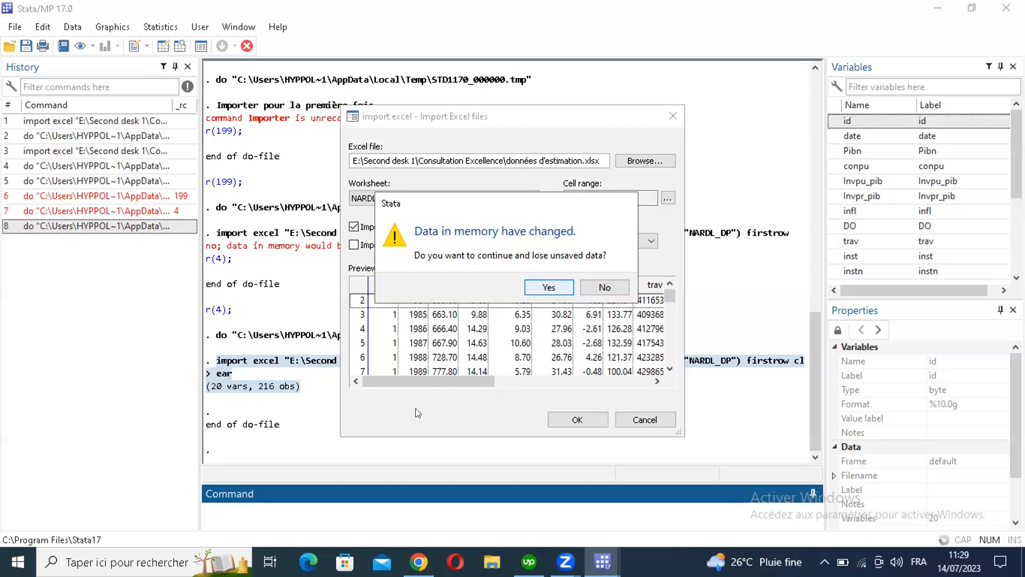
key(Return)
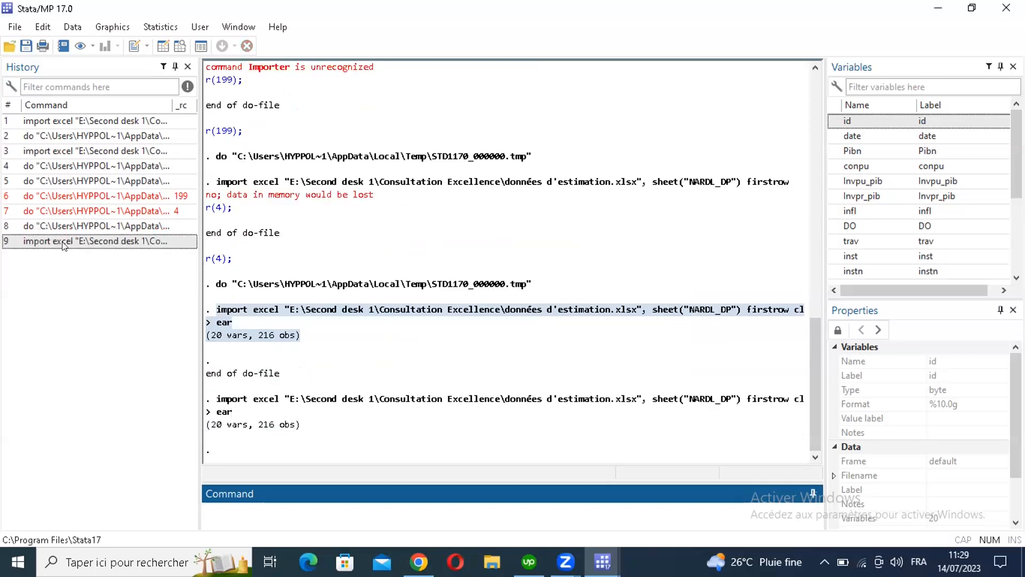
Step: Compare the clear option in the latest import command from the history with the one in the do-file's second import command
click(64, 246)
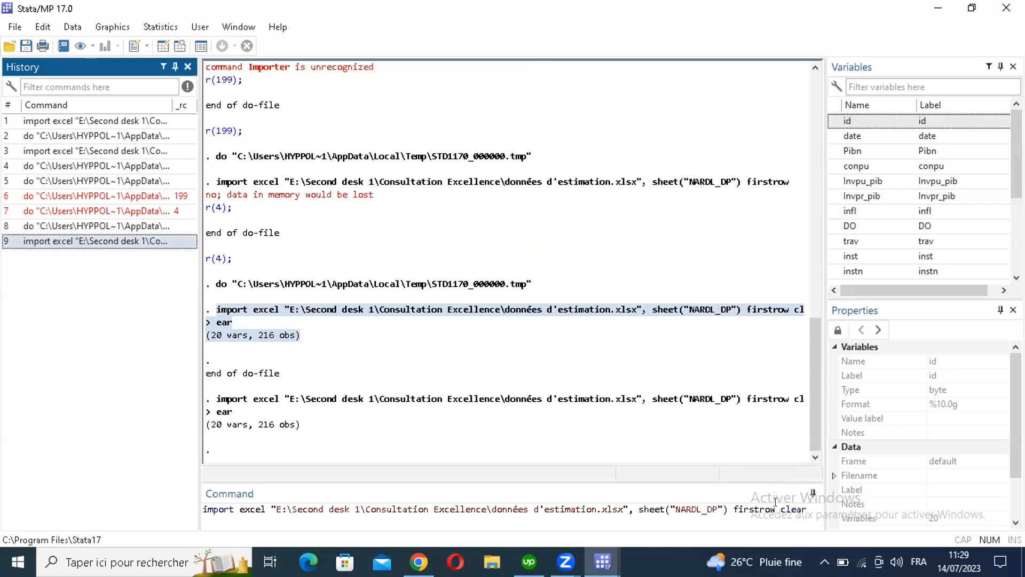
click(804, 508)
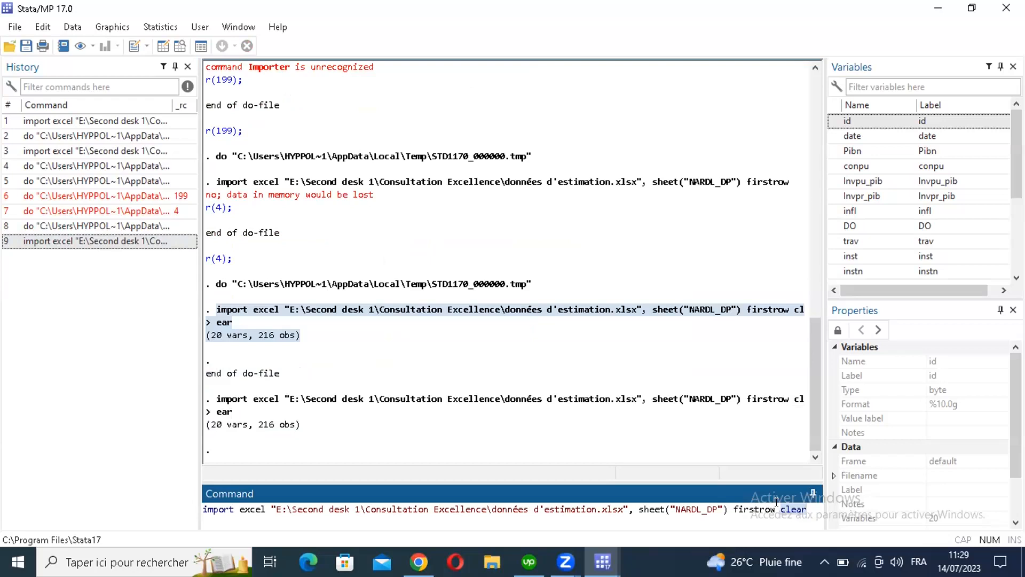
click(811, 502)
double_click(812, 503)
click(603, 561)
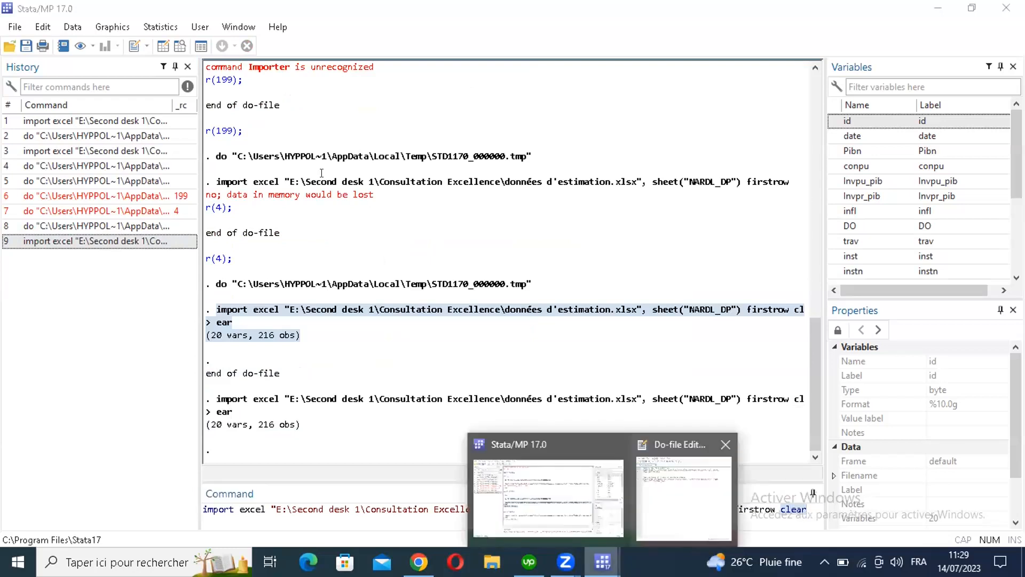
click(684, 499)
drag(322, 173, 284, 170)
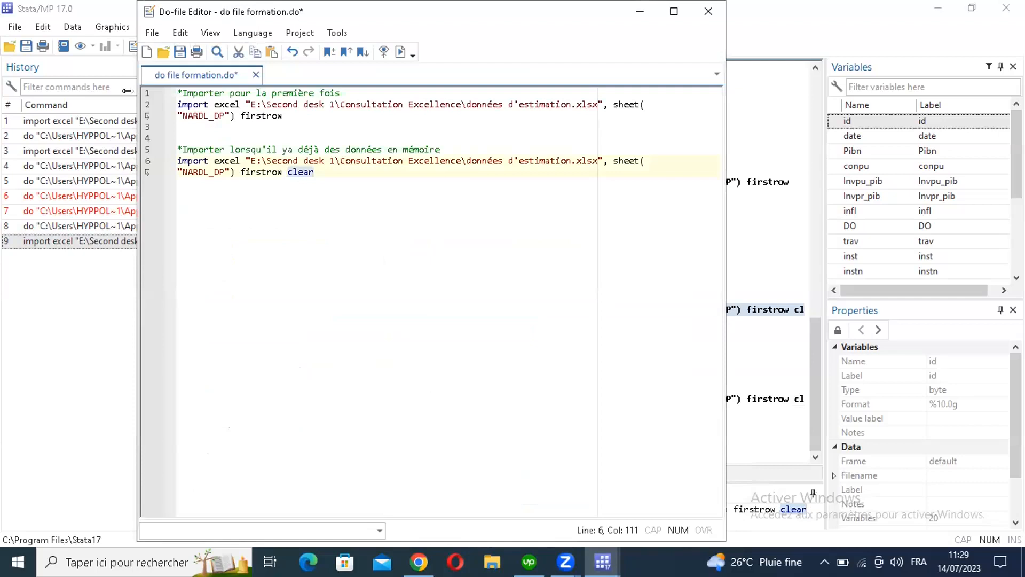
click(329, 167)
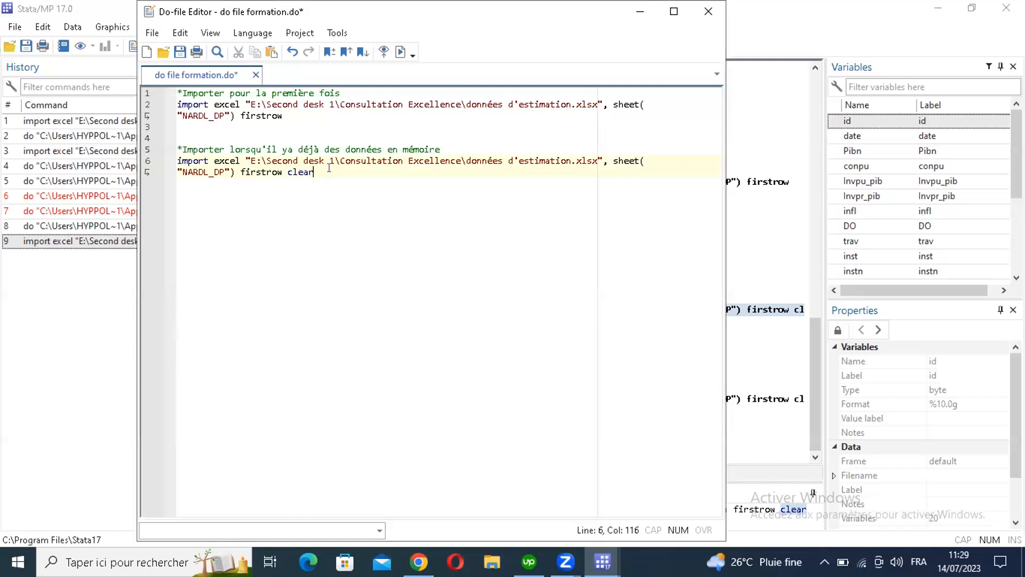
Step: Open the summarize dialog for summary statistics on the imported data
click(786, 18)
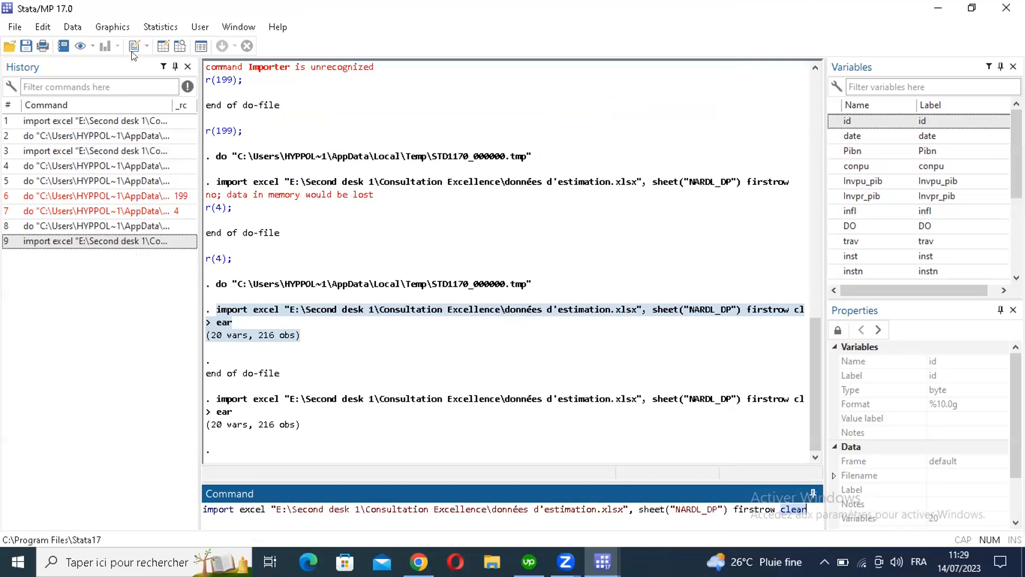
click(158, 31)
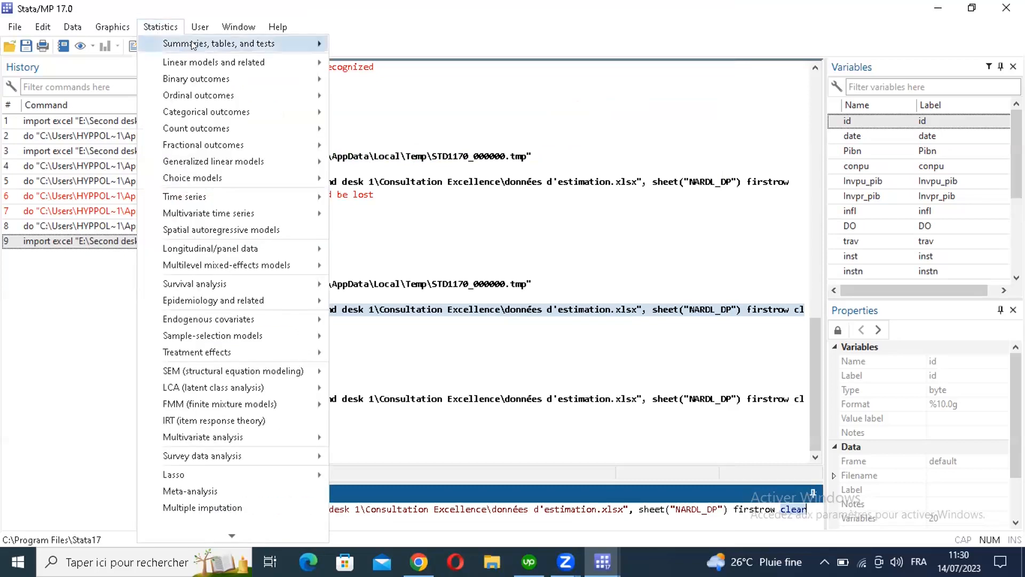
mouse_move(191, 43)
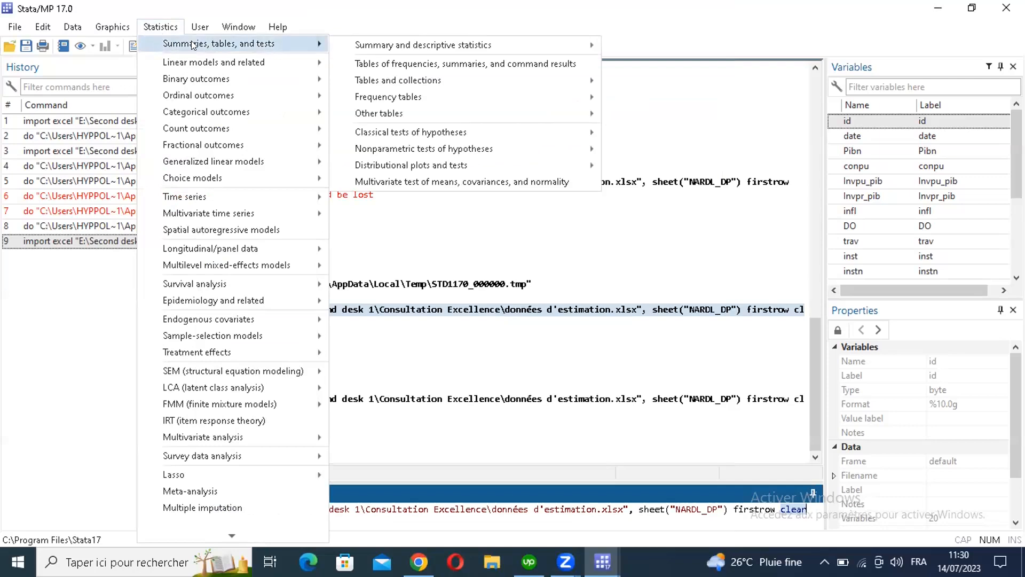
mouse_move(396, 40)
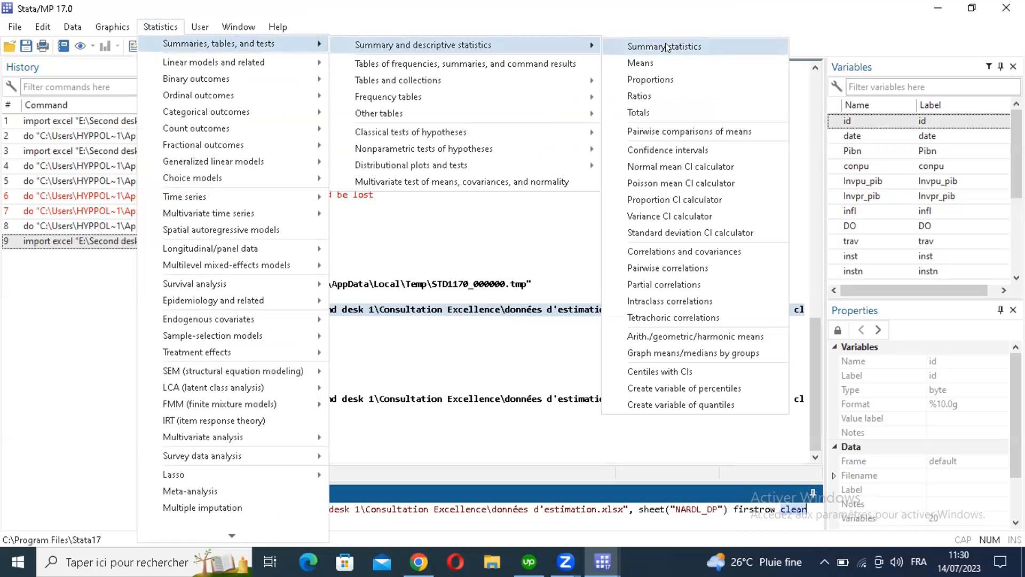
click(162, 28)
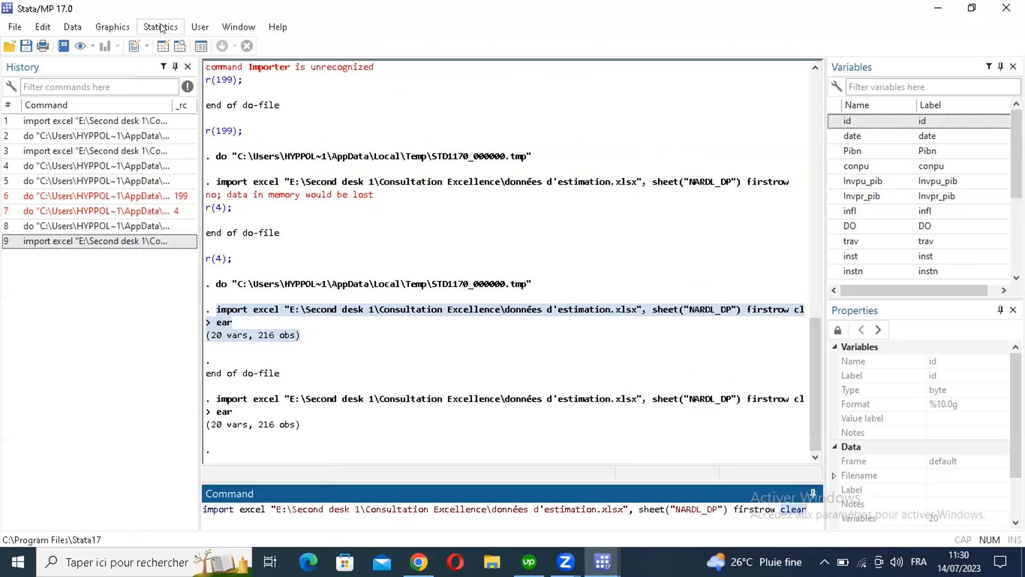
click(162, 28)
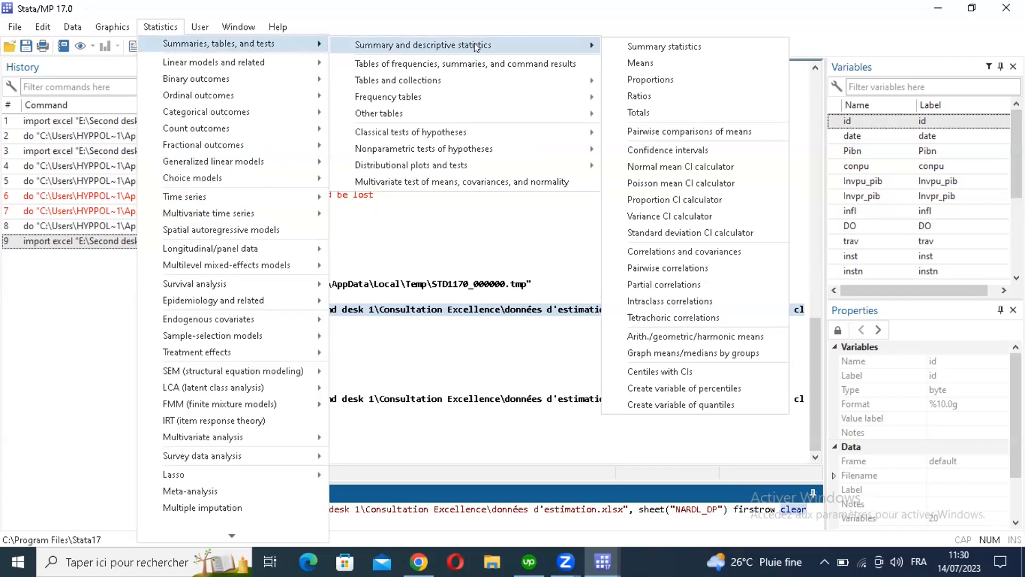
click(684, 46)
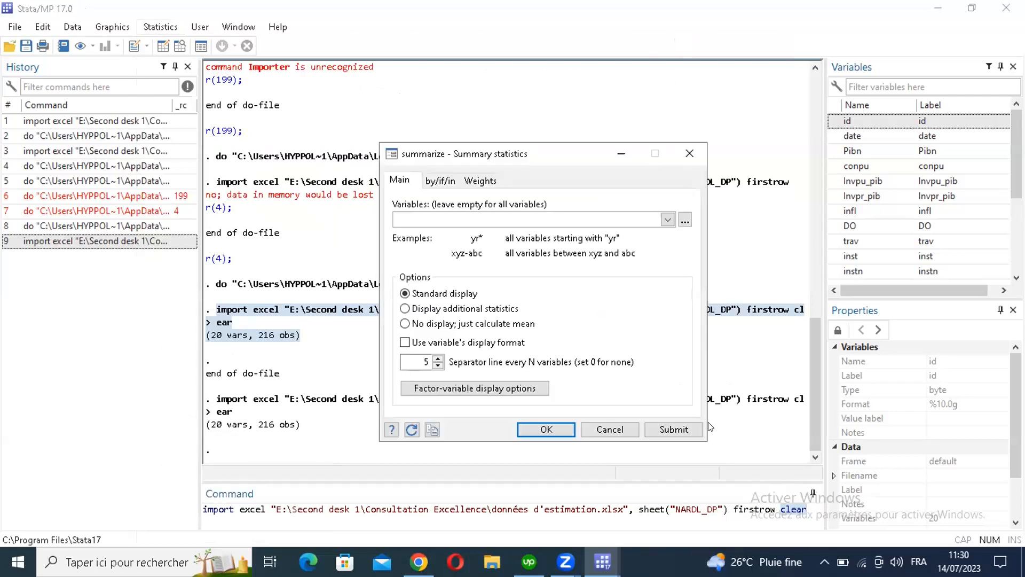
Step: Summarize the variables Pibn, conpu and Invpu_pib with the standard display
click(667, 220)
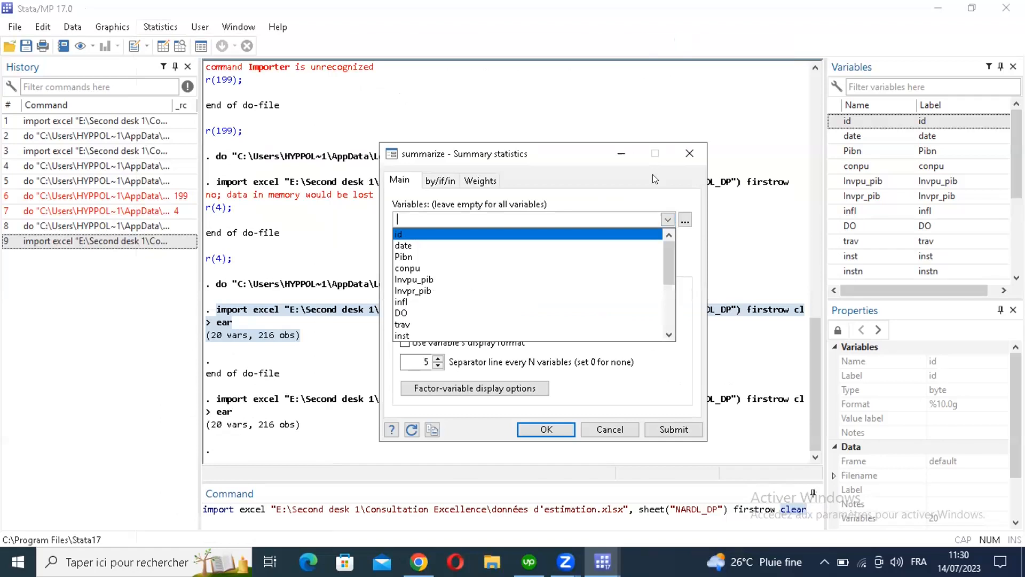
click(415, 185)
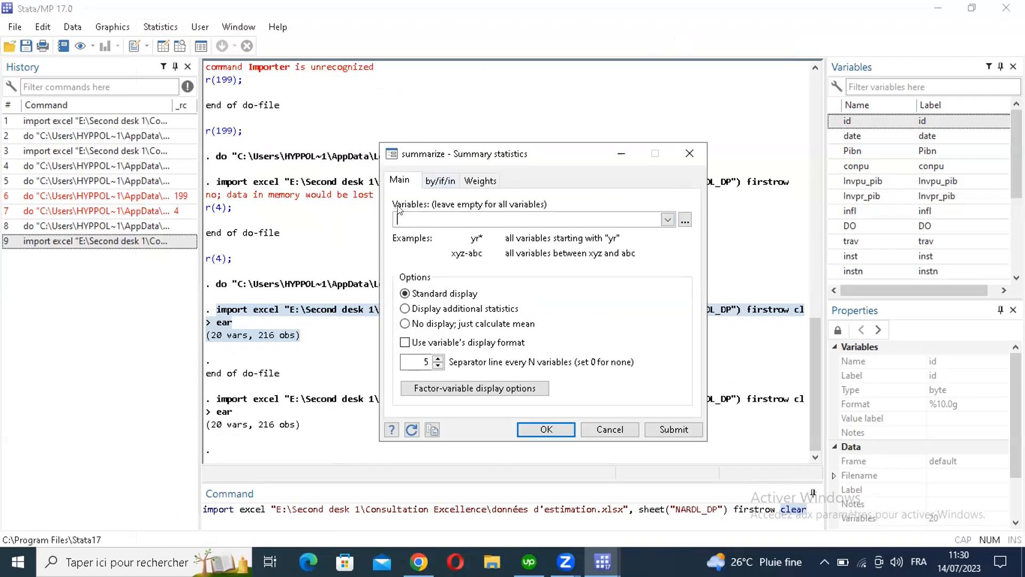
click(668, 218)
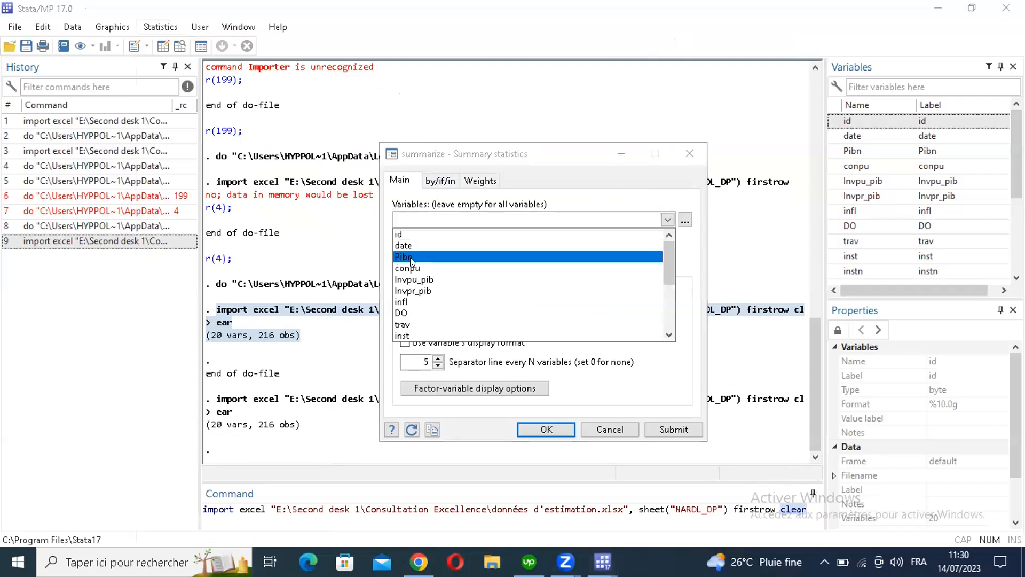
click(413, 261)
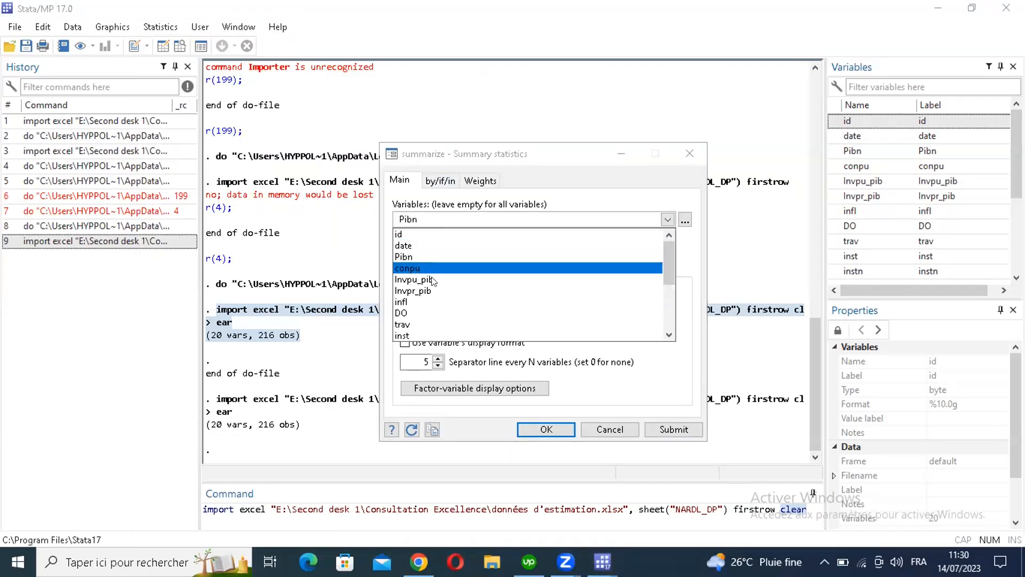
click(422, 268)
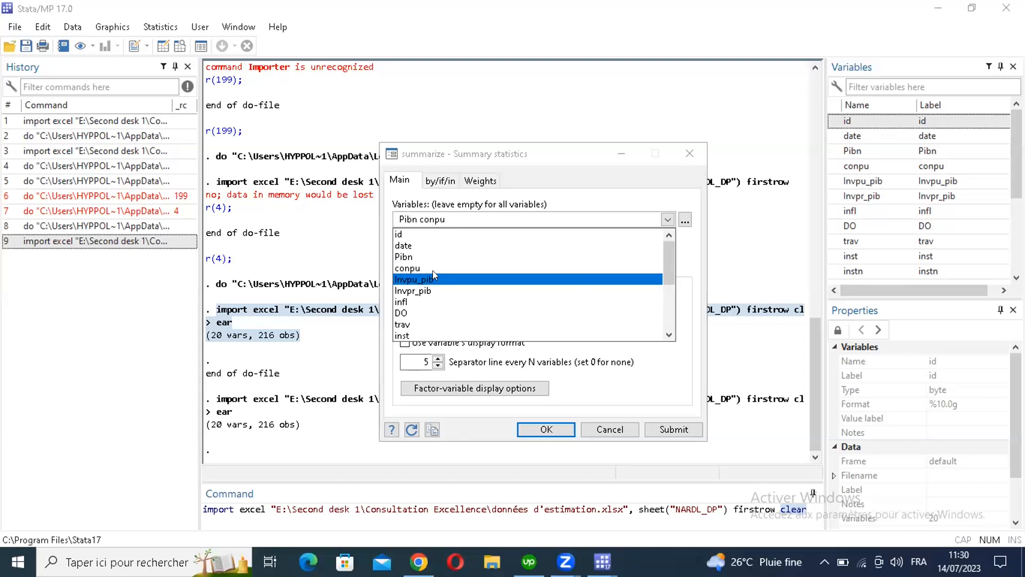
click(577, 277)
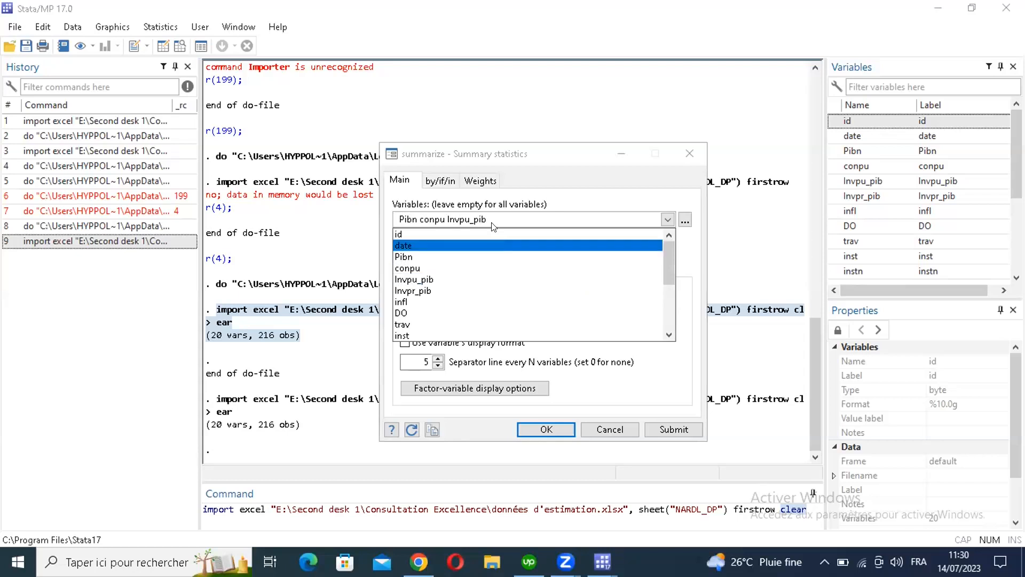
click(531, 131)
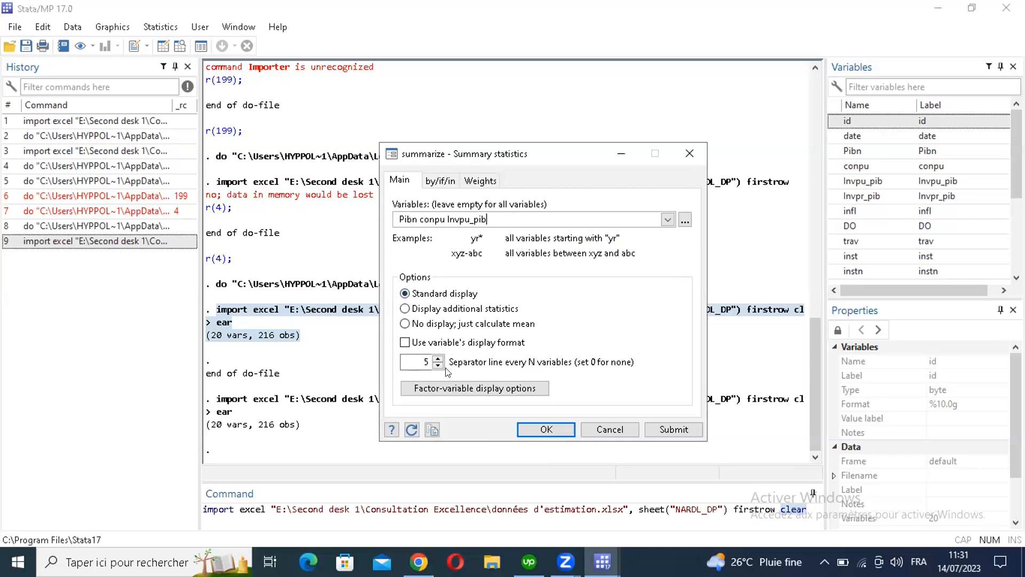
click(667, 220)
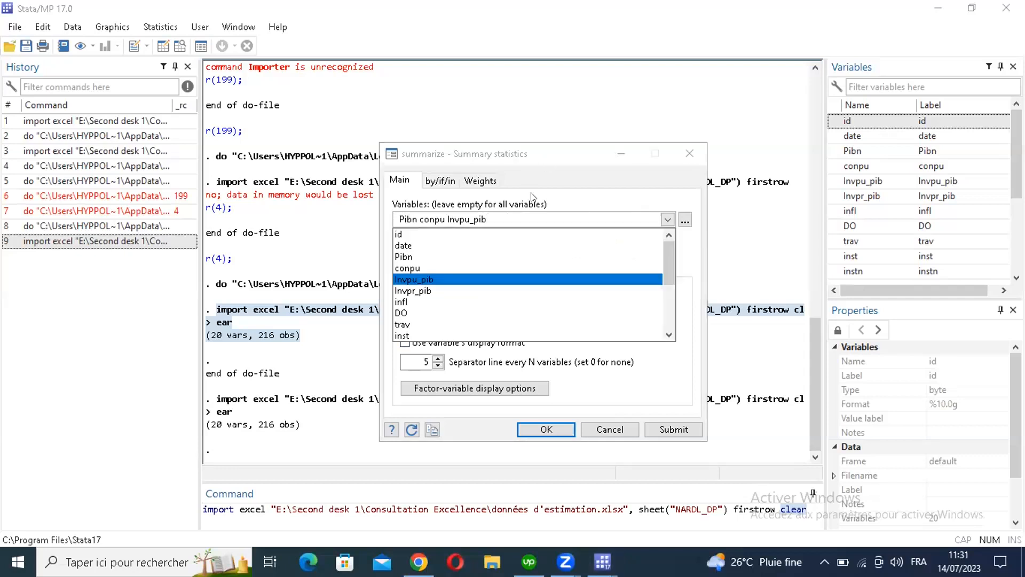
click(521, 265)
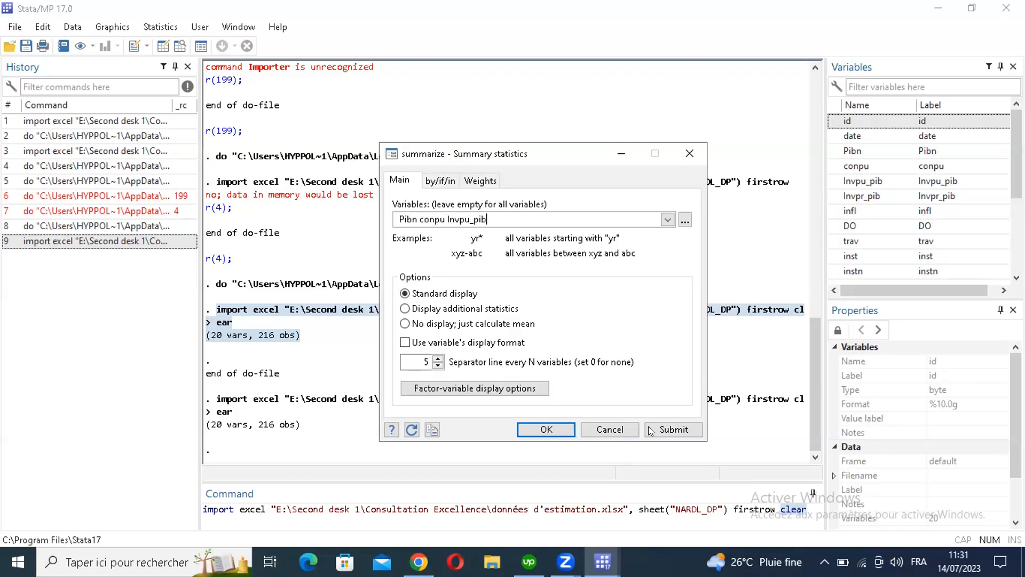
click(546, 429)
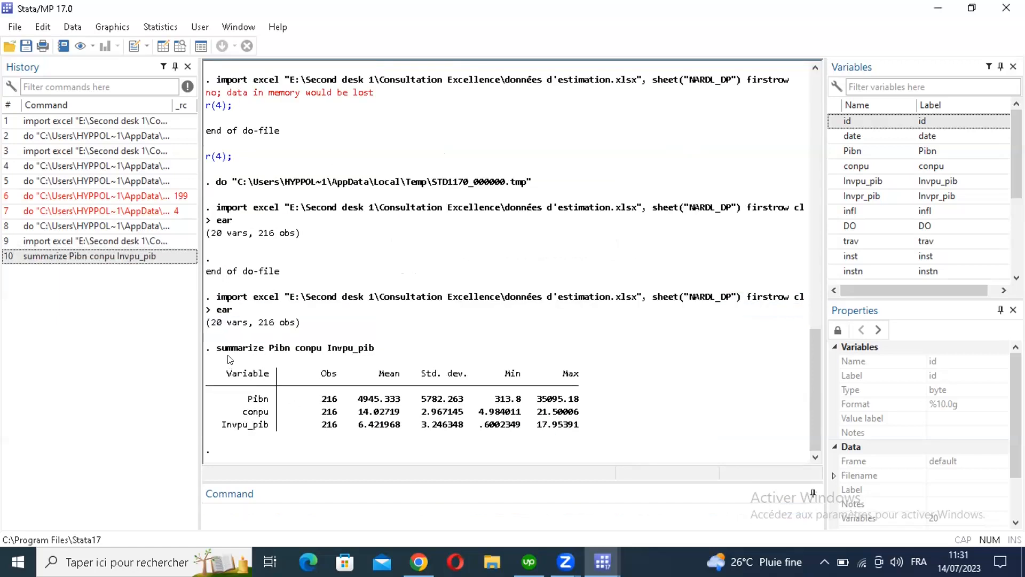
Step: Examine the observations, mean, standard deviation, minimum and maximum of Pibn, conpu and Invpu_pib in the summary table
drag(224, 368, 581, 426)
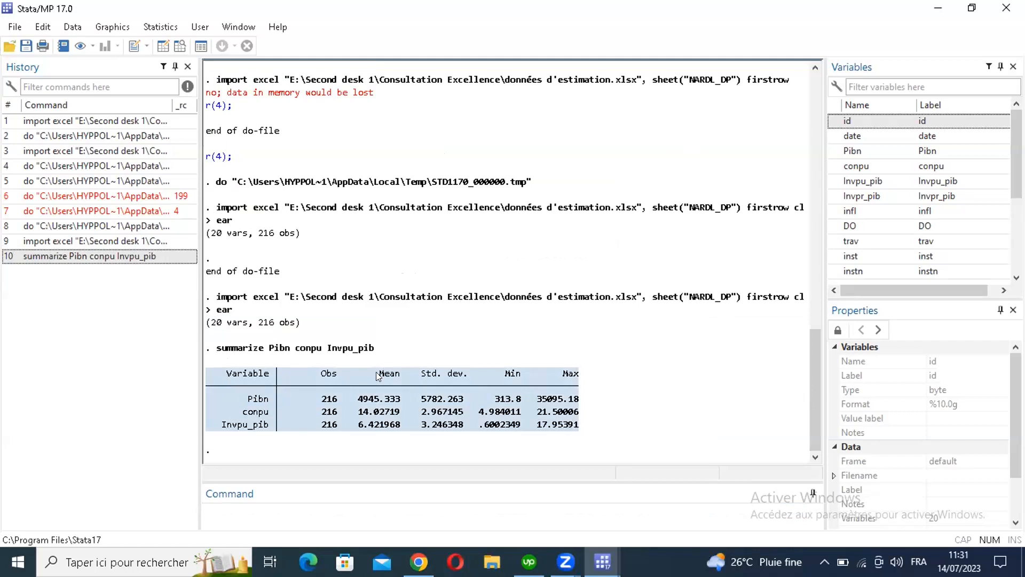
click(354, 401)
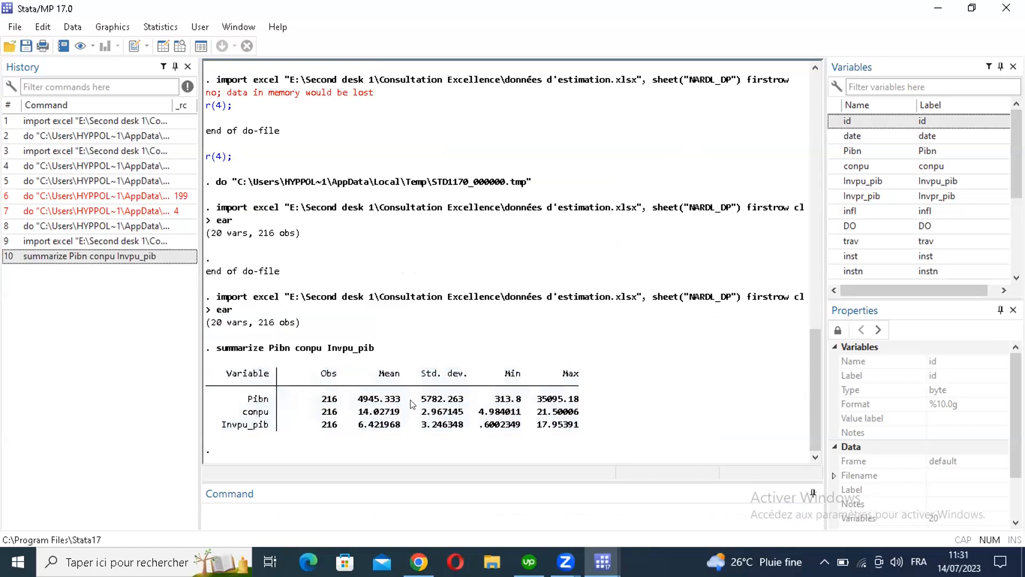
drag(409, 399, 353, 402)
click(370, 416)
double_click(457, 372)
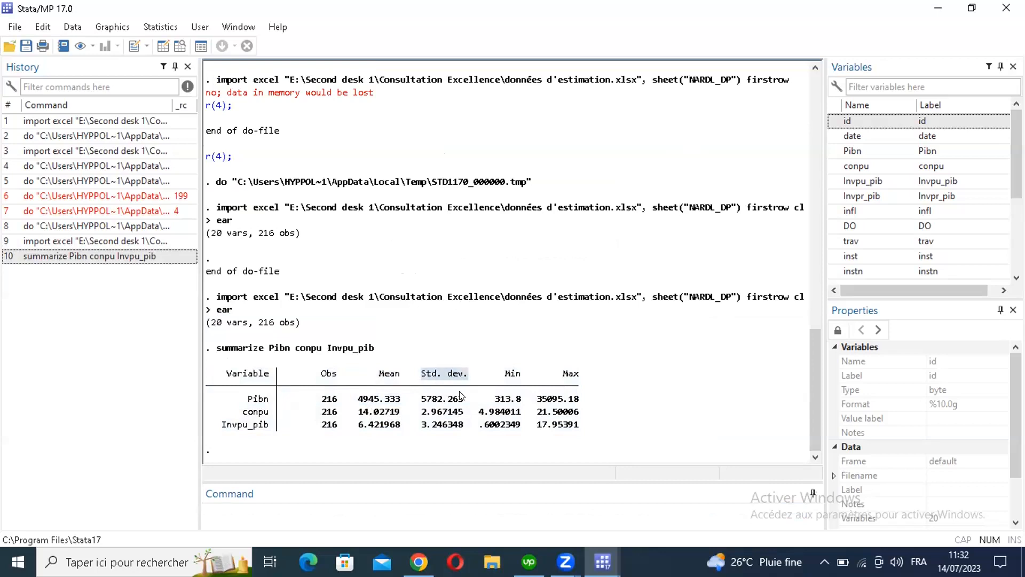
click(512, 372)
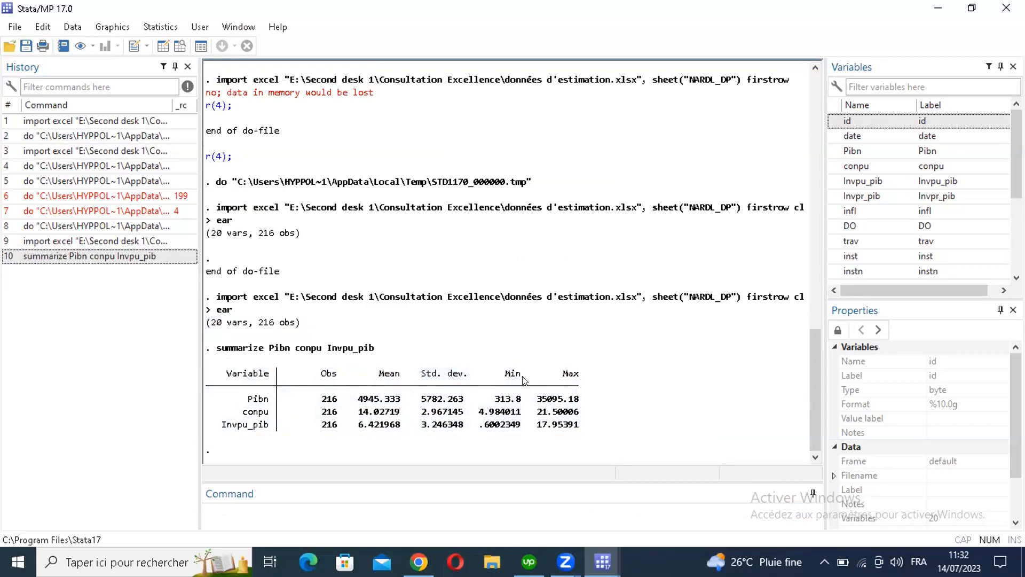
double_click(512, 373)
double_click(570, 373)
drag(219, 375, 581, 426)
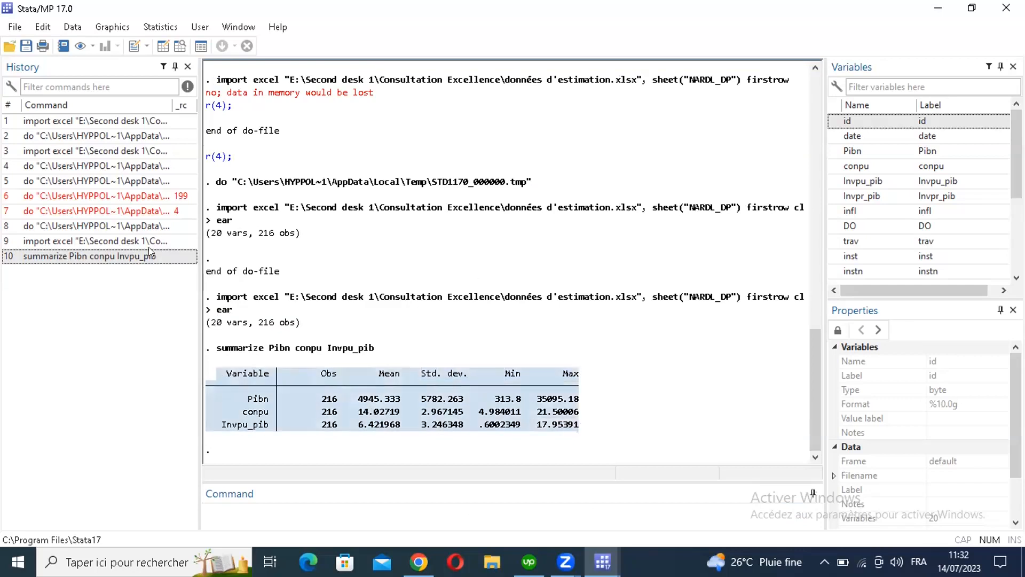
Step: Recall the summarize command for Pibn, conpu and Invpu_pib from the history, copy it and clear the command line
click(37, 259)
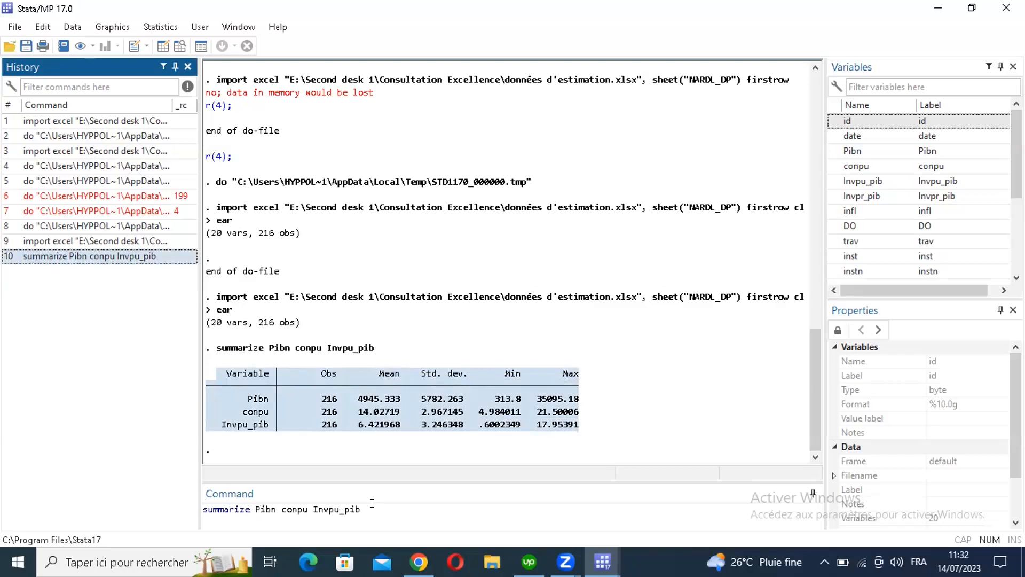
click(214, 512)
drag(186, 510, 187, 513)
key(ctrl+c)
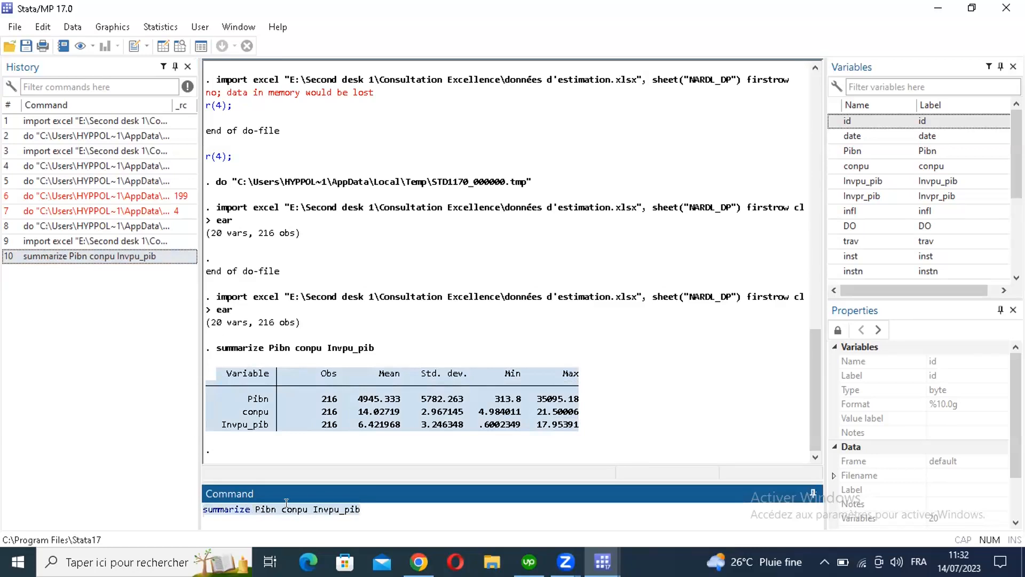
key(BackSpace)
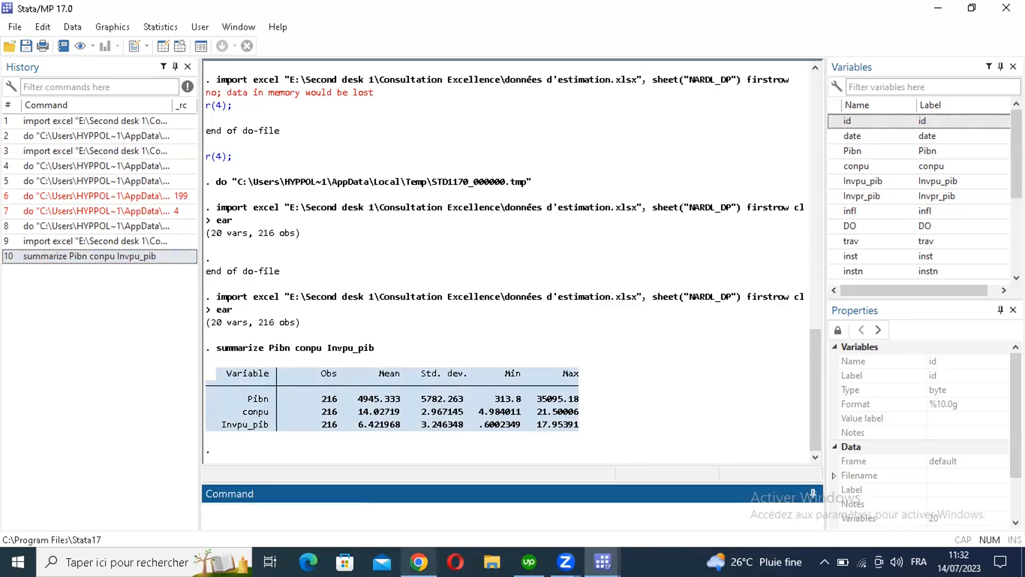
Step: Add the comment "*Statistiques descriptives" below the second import command in do file formation.do, separated by a blank line
mouse_move(602, 561)
click(790, 475)
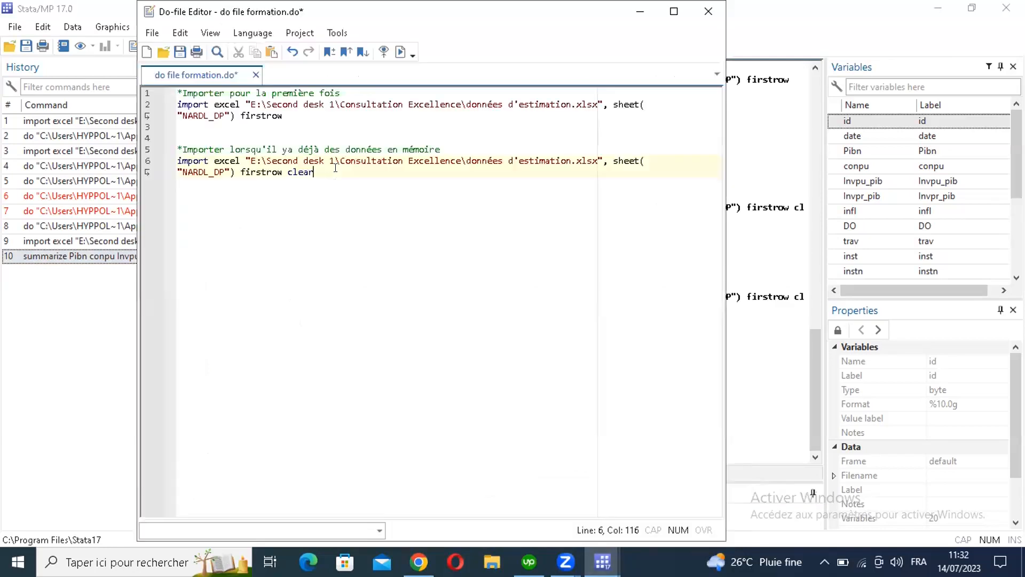
key(Return)
key(Return)
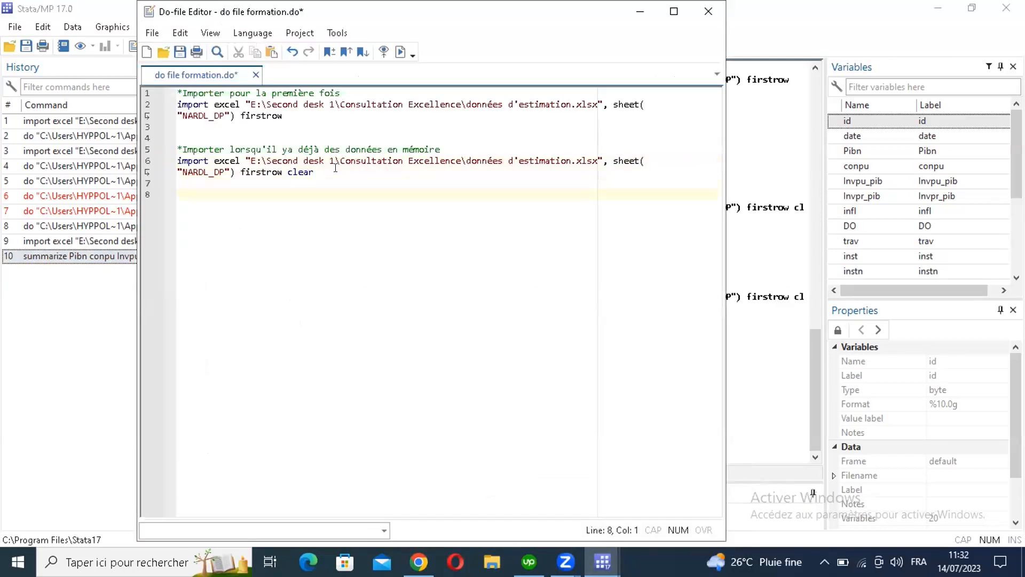
text(*s)
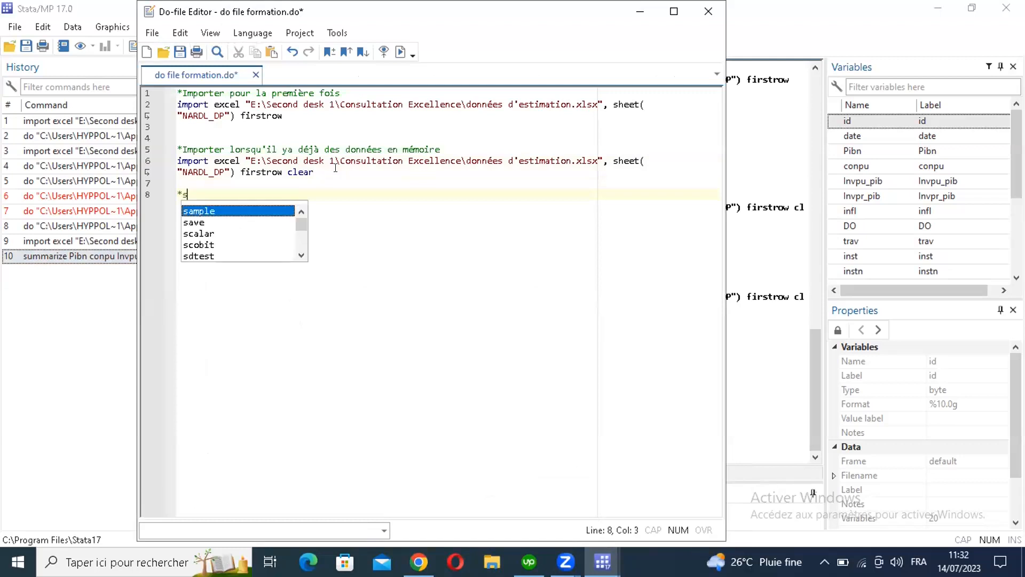
key(BackSpace)
text(Stat)
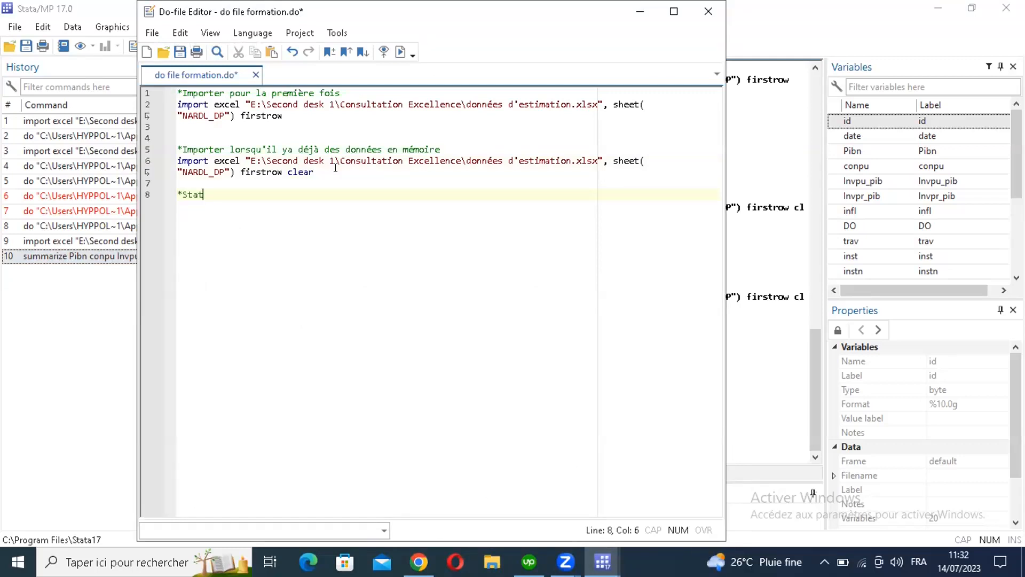
text(istiques)
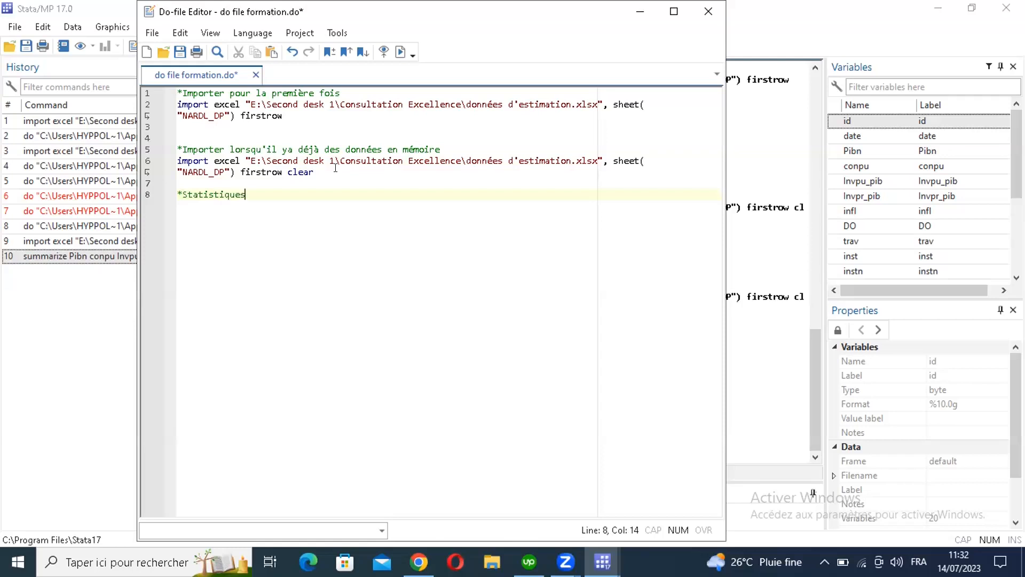
text( descriptives)
Step: Paste the copied summarize command below the descriptive statistics comment, leaving a blank line between, and save the do-file
key(Return)
key(Return)
key(ctrl+v)
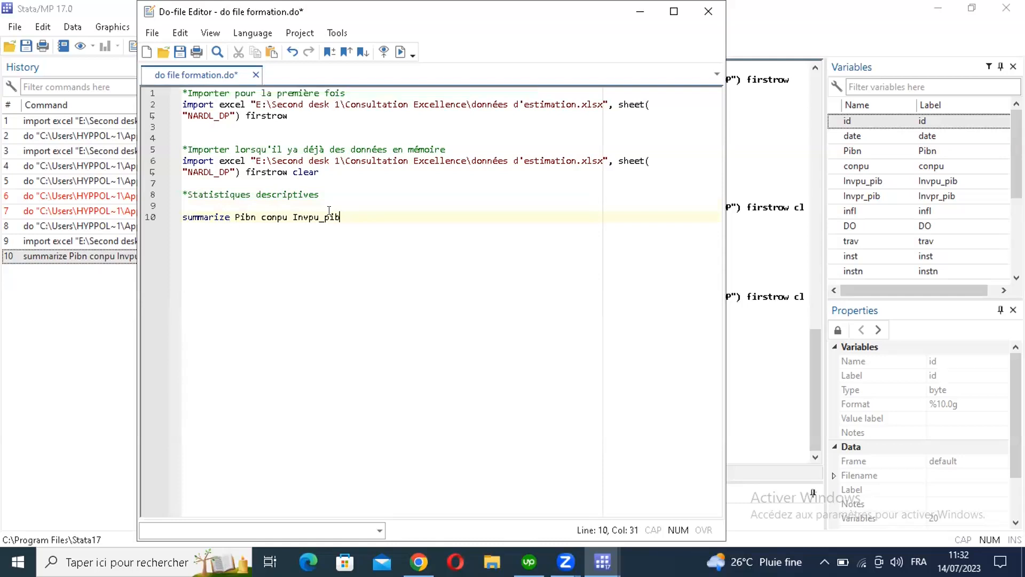
shift+click(235, 216)
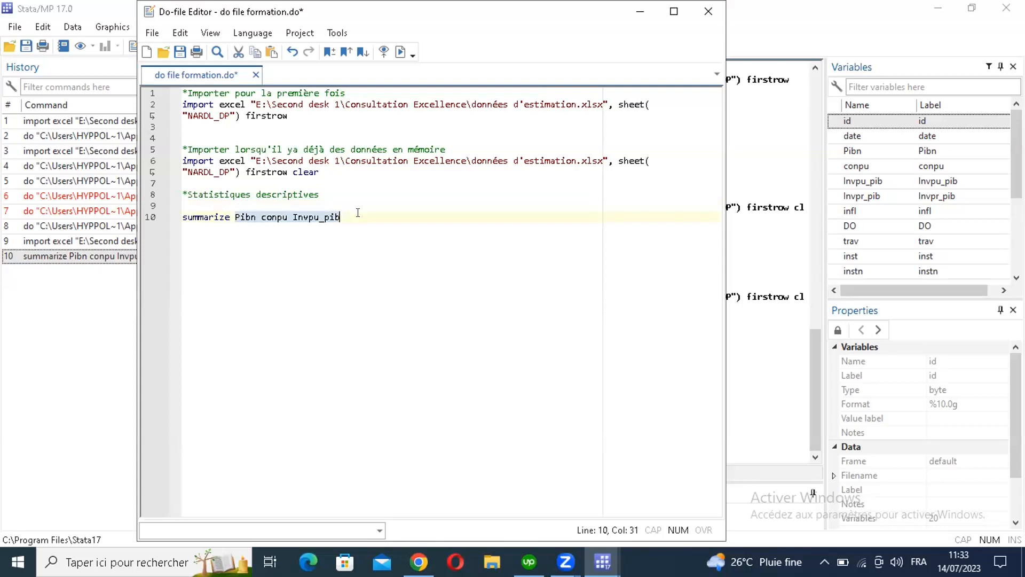
key(Right)
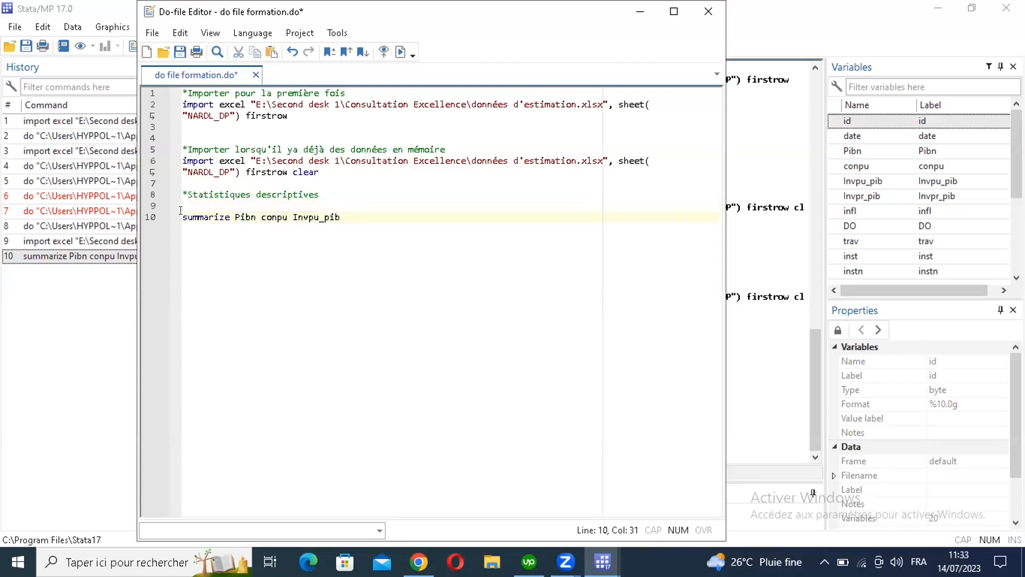
double_click(216, 216)
click(233, 216)
shift+click(345, 215)
key(Right)
click(174, 52)
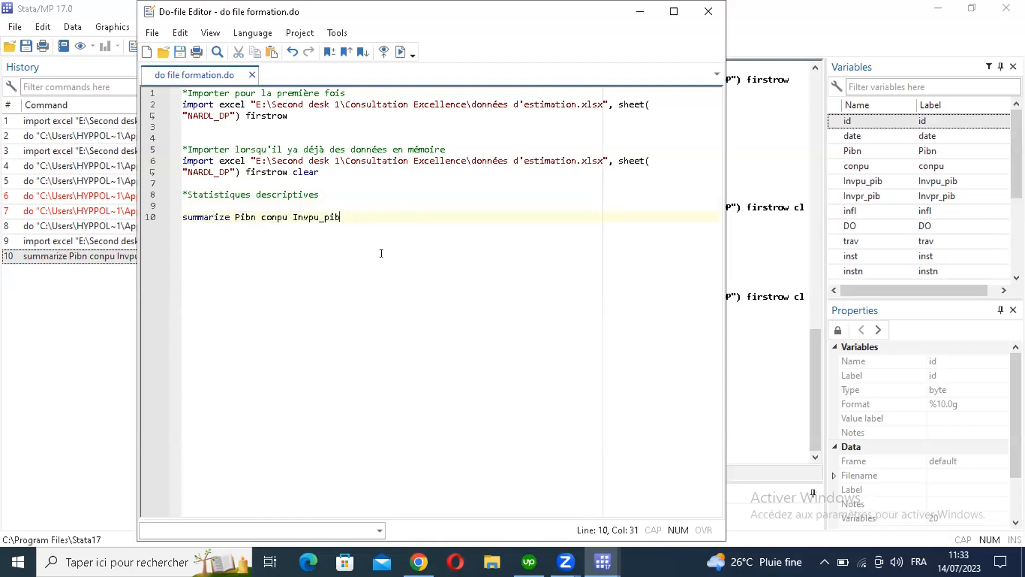
Step: Execute only the summarize line of the do-file and inspect the resulting table in the Results window
shift+click(274, 209)
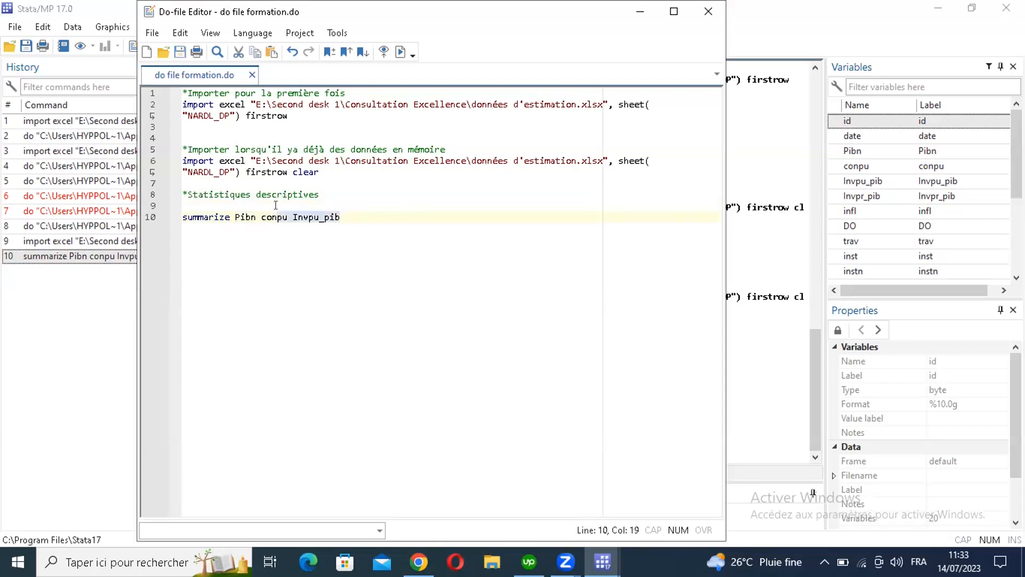
click(400, 52)
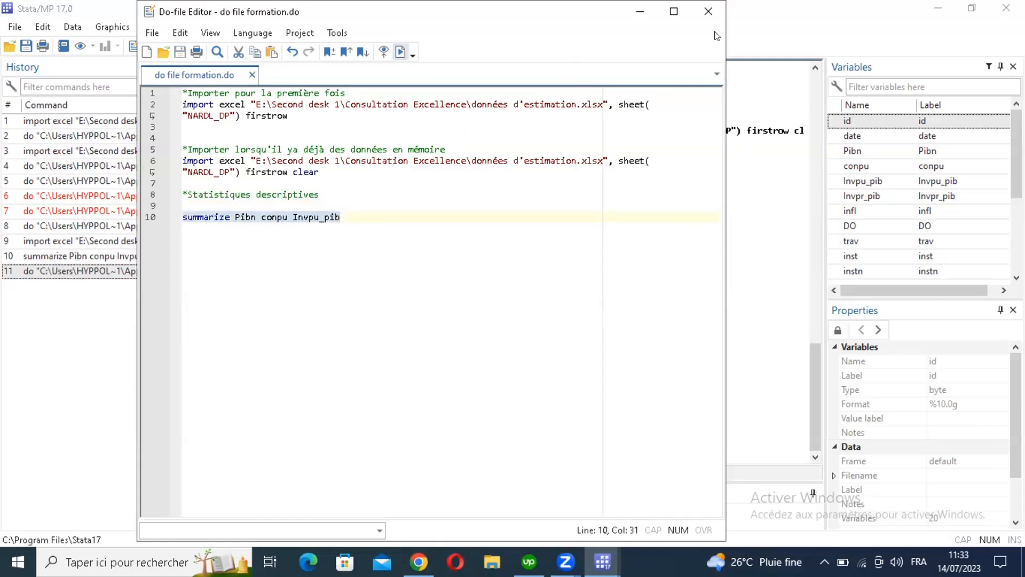
click(641, 11)
click(534, 380)
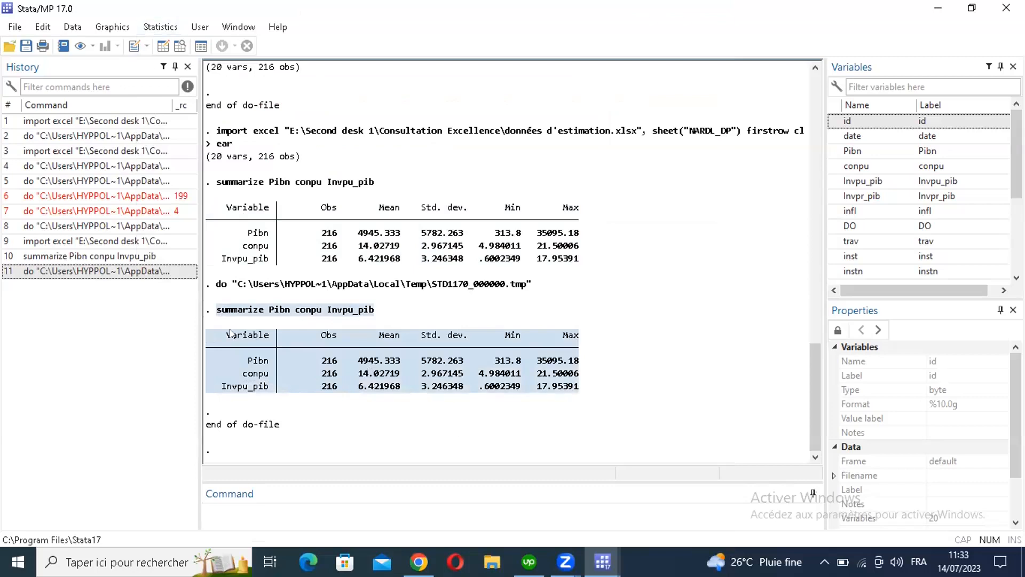
drag(221, 326, 602, 398)
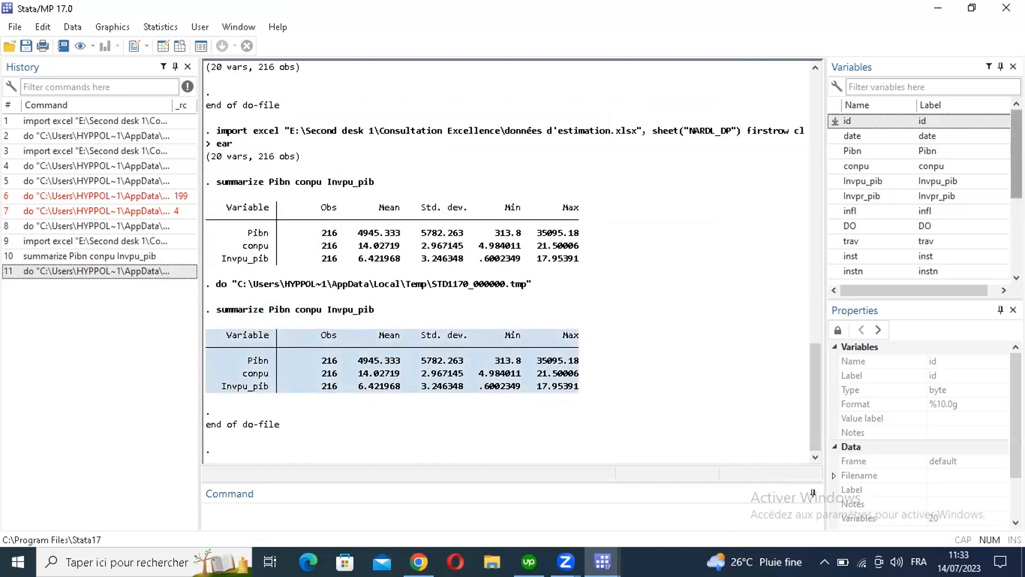
Step: Insert the variable names Invpr_pib and infl into the empty command line from the variable list and cut them
drag(1016, 154, 907, 174)
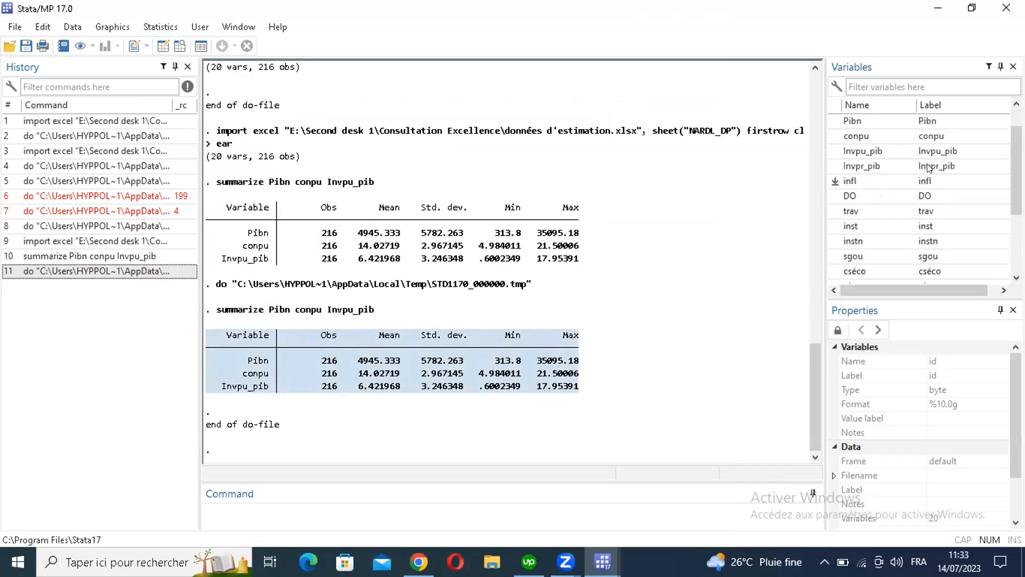
click(930, 168)
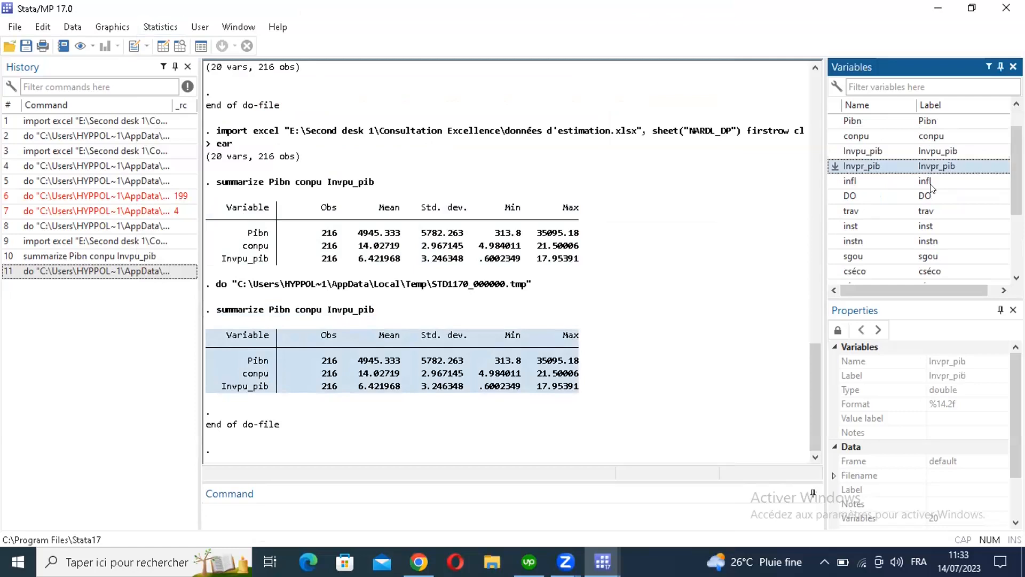
double_click(930, 168)
click(928, 179)
double_click(928, 179)
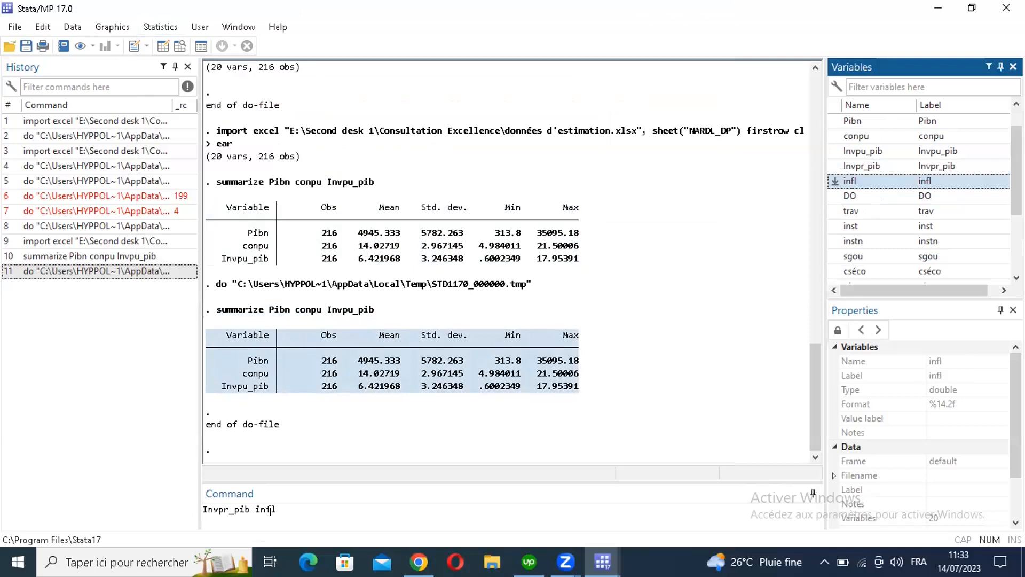
click(271, 510)
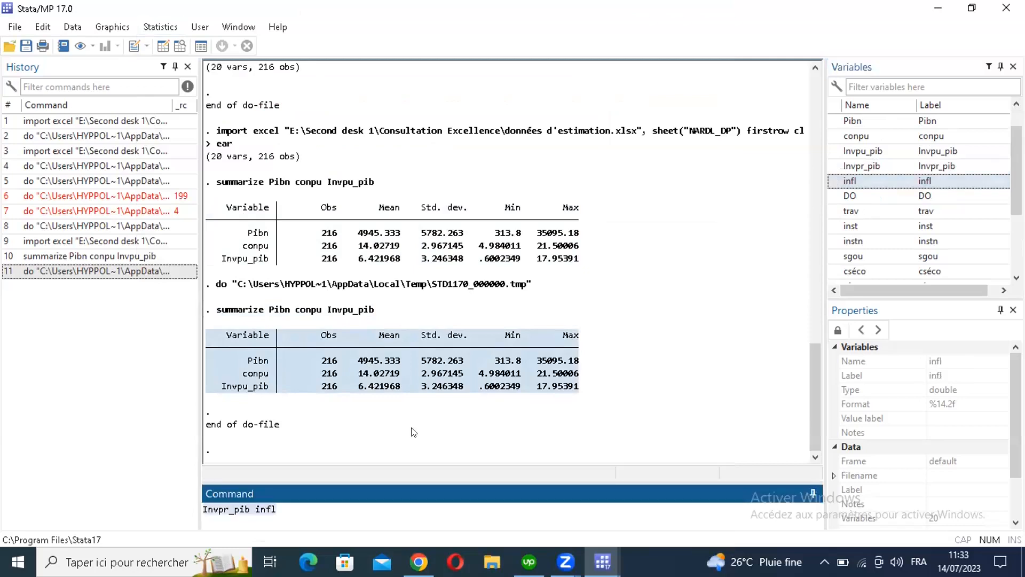
key(ctrl+x)
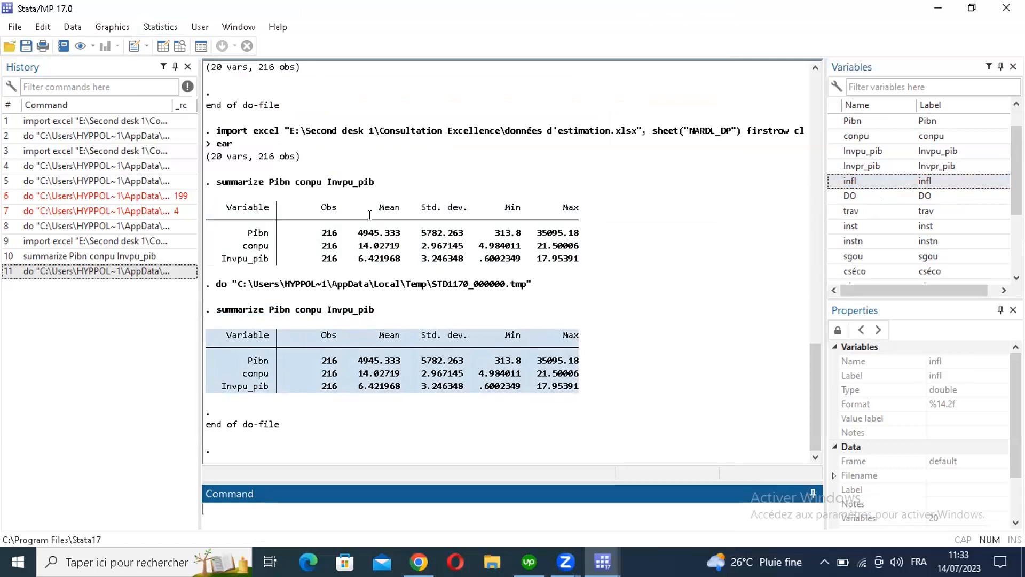
Step: Append Invpr_pib and infl to the do-file's summarize command and execute that line
key(alt+Tab)
key(ctrl+v)
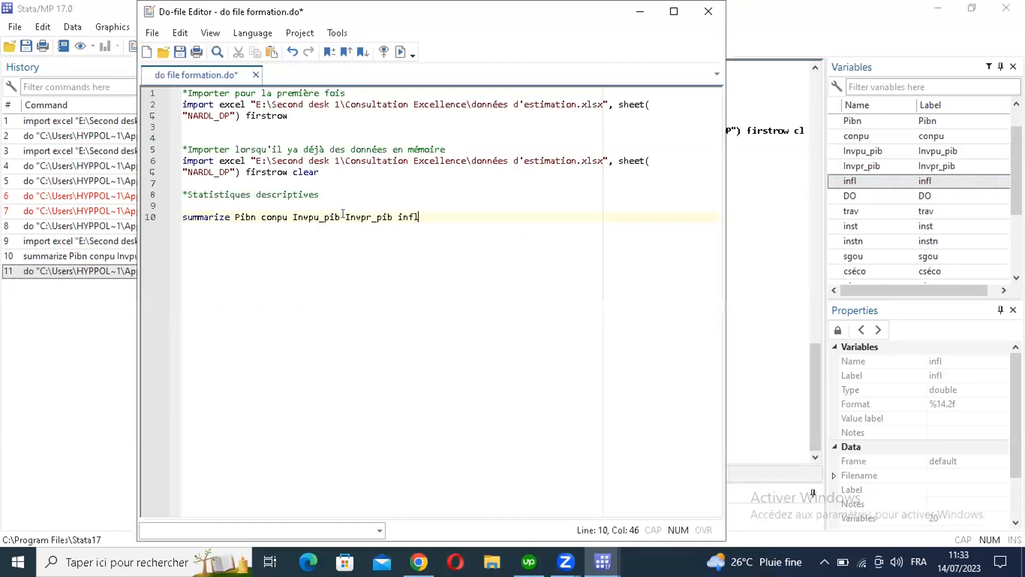
double_click(385, 216)
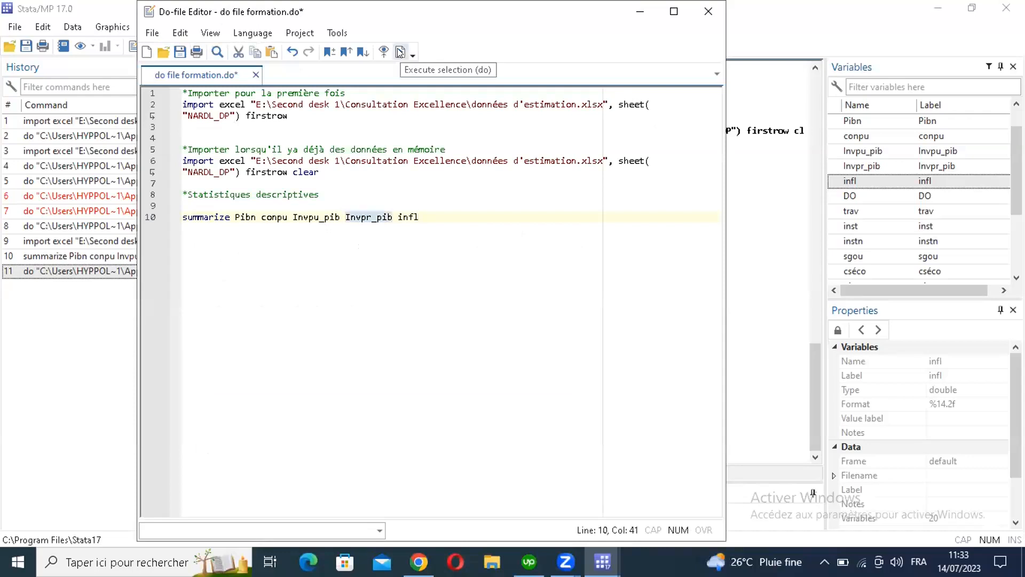
click(400, 52)
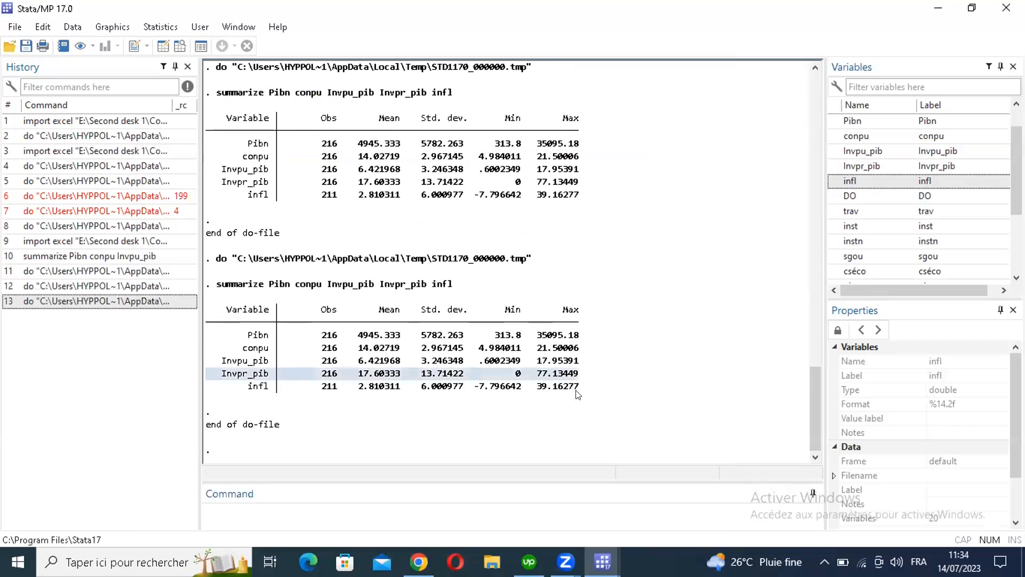
Step: Examine the statistics of the five variables in the latest summary table, including the mean and standard deviation columns
drag(234, 322, 582, 385)
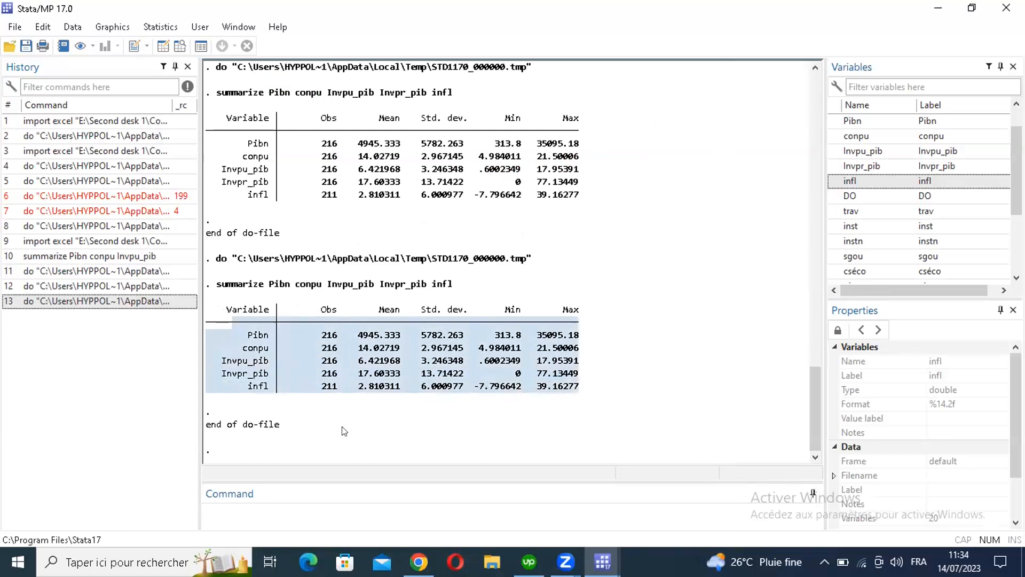
drag(397, 382, 404, 337)
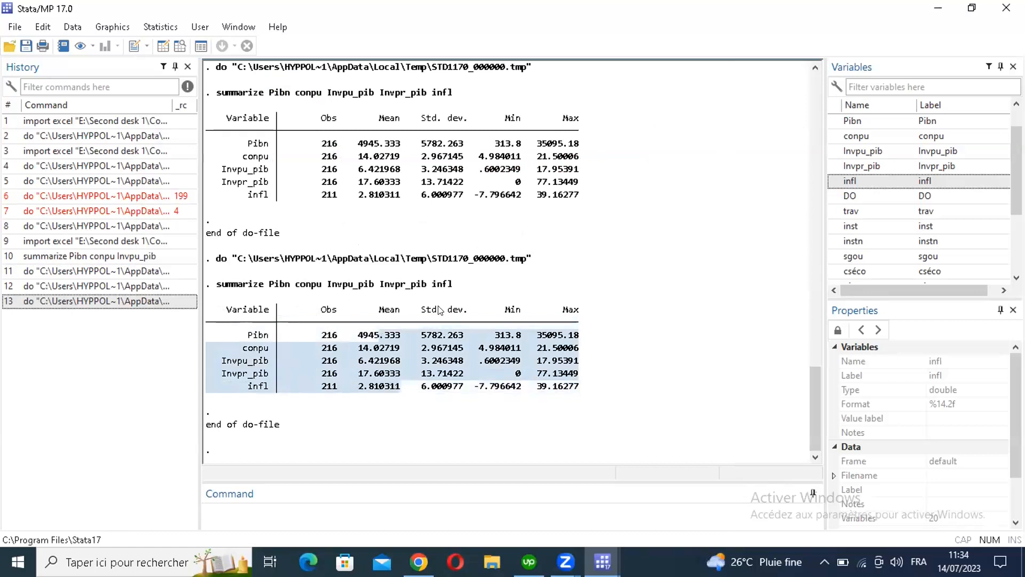
click(438, 308)
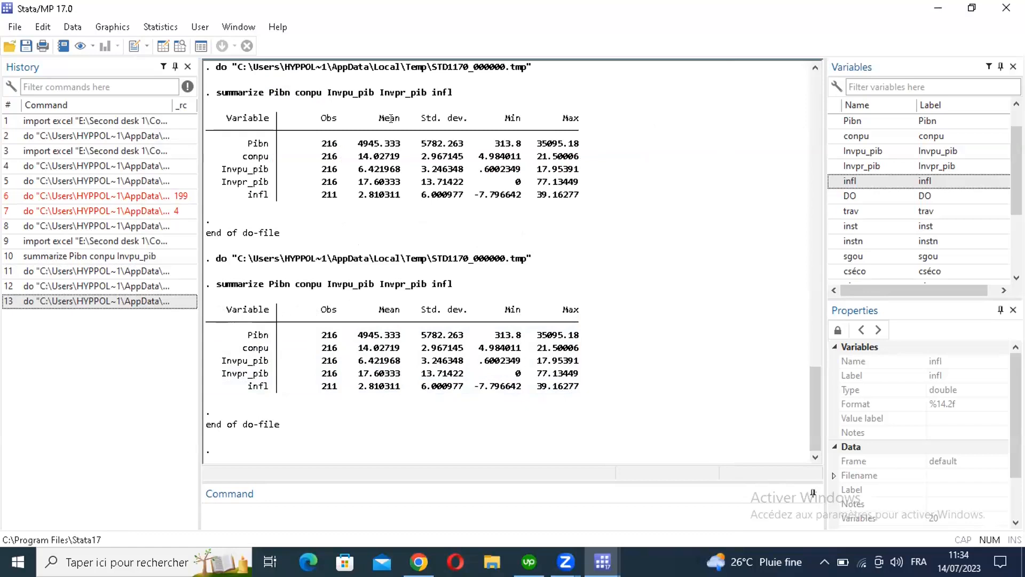
Step: Return to the do-file and review the first import command together with its comment
key(alt+Tab)
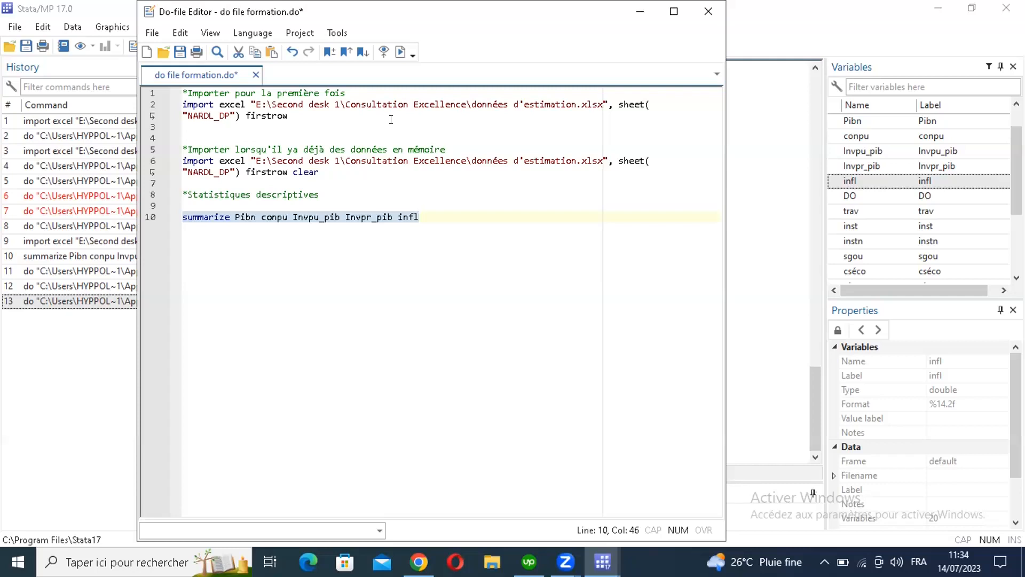
drag(181, 90, 291, 116)
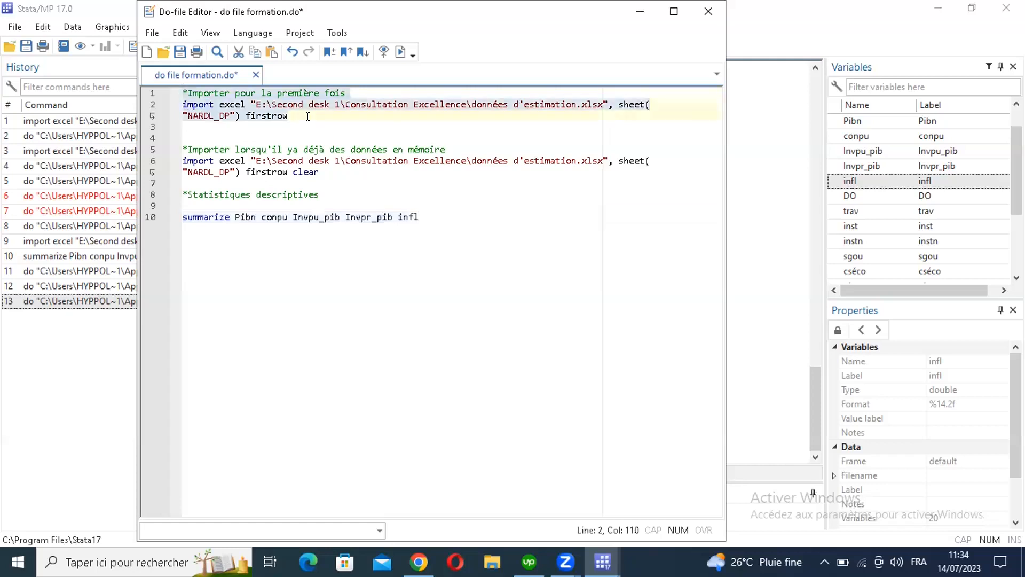
click(257, 105)
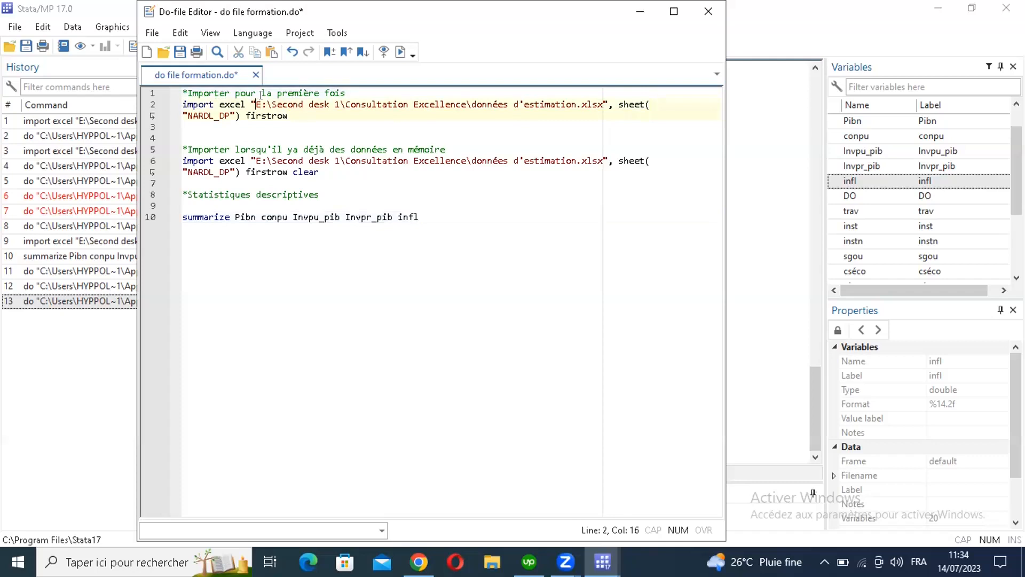
Step: Examine the quoted Excel file path in the do-file's first import command
drag(381, 92, 503, 95)
drag(582, 96, 598, 103)
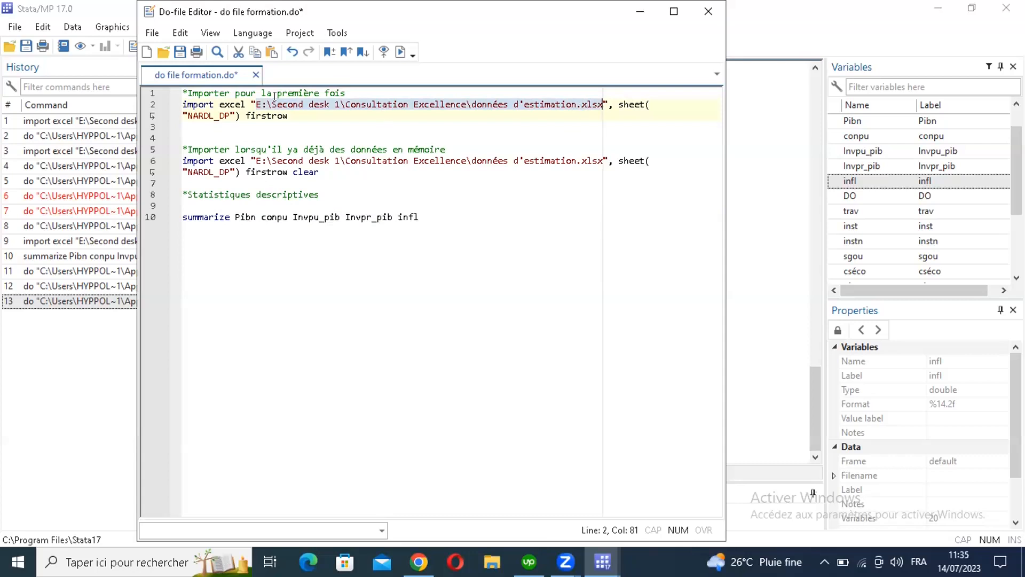
click(252, 96)
drag(251, 97, 604, 102)
click(432, 229)
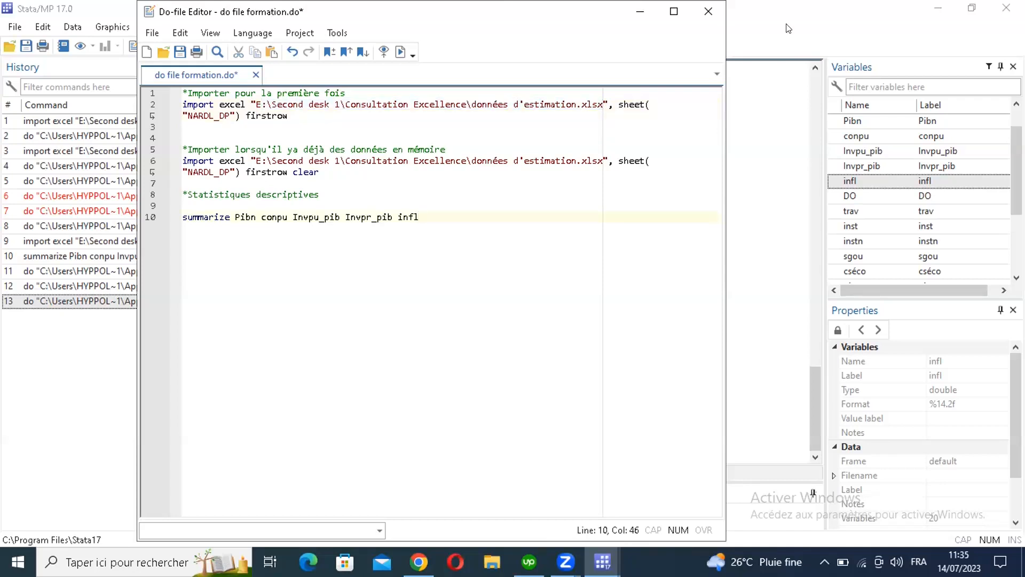
Step: Open dofile.do from the Consultation Excellence folder in the do-file editor
click(30, 65)
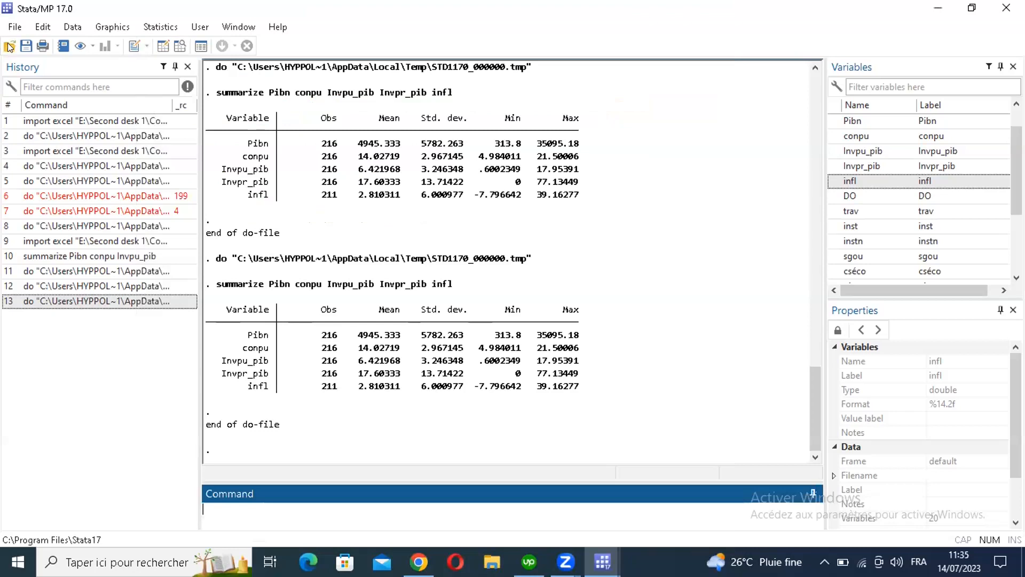
click(9, 46)
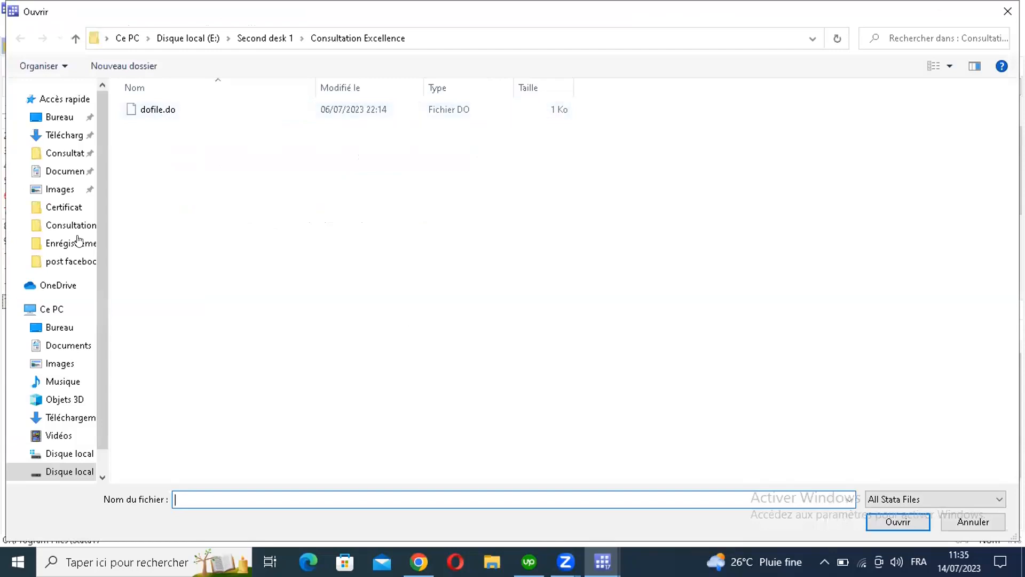
double_click(232, 111)
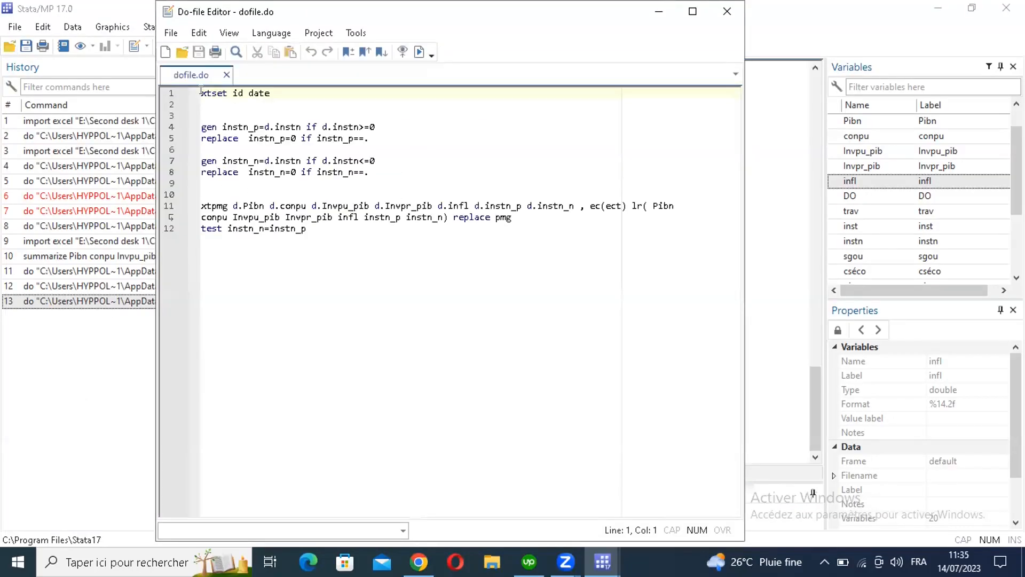
Step: Execute only the line xtset id date from dofile.do and display the results window
drag(202, 93, 544, 211)
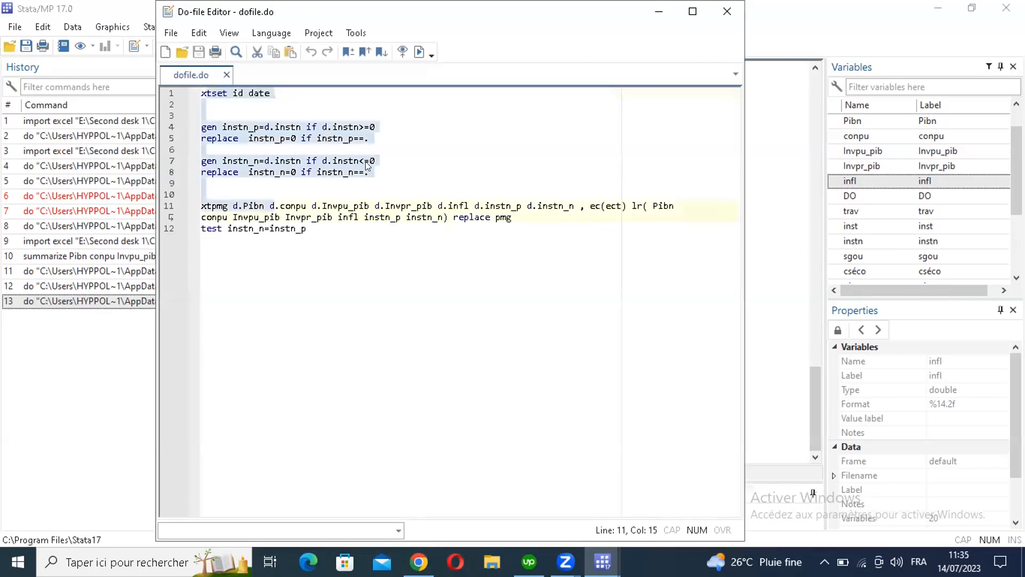
key(shift+End)
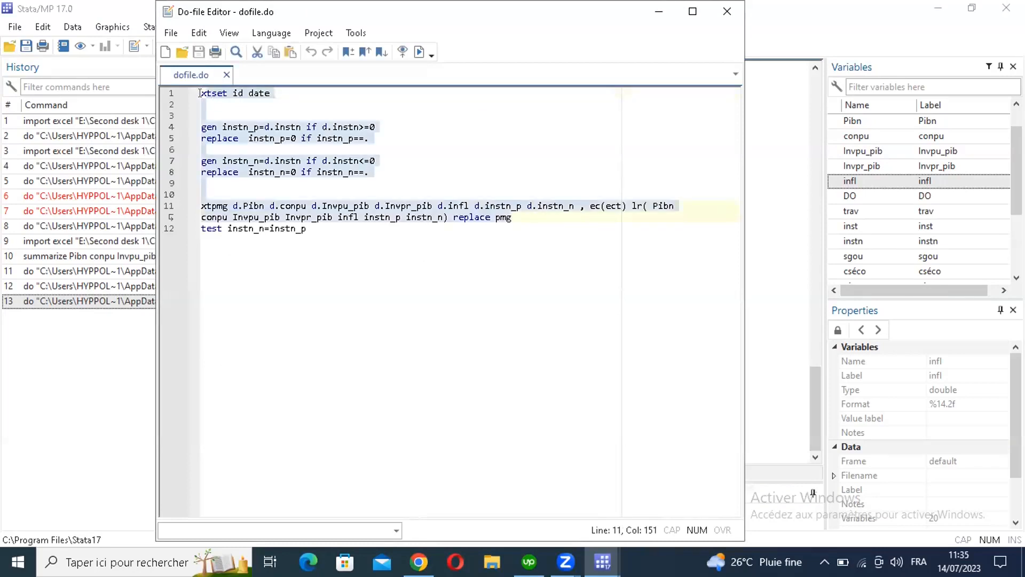
click(199, 93)
click(200, 93)
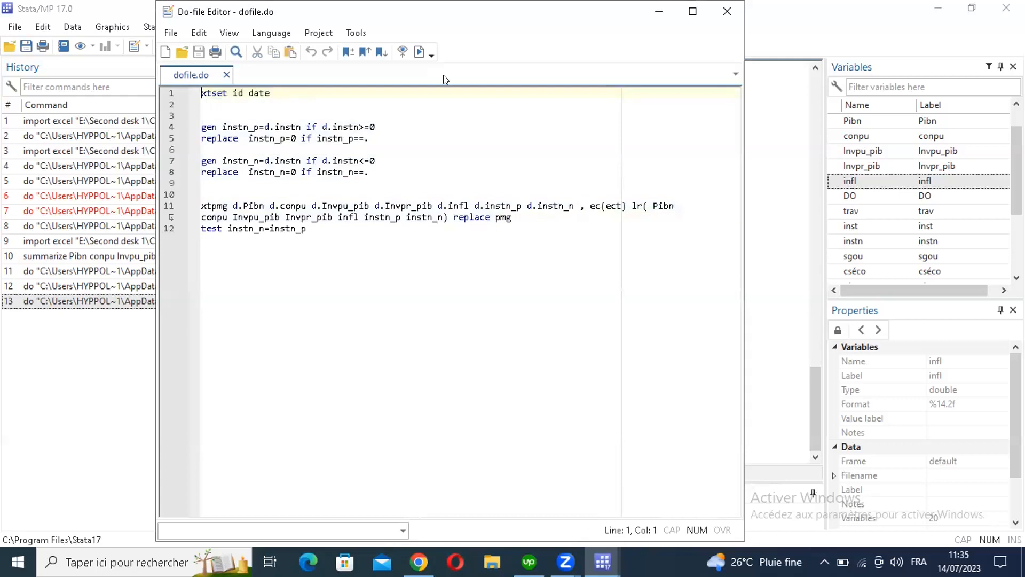
key(shift+End)
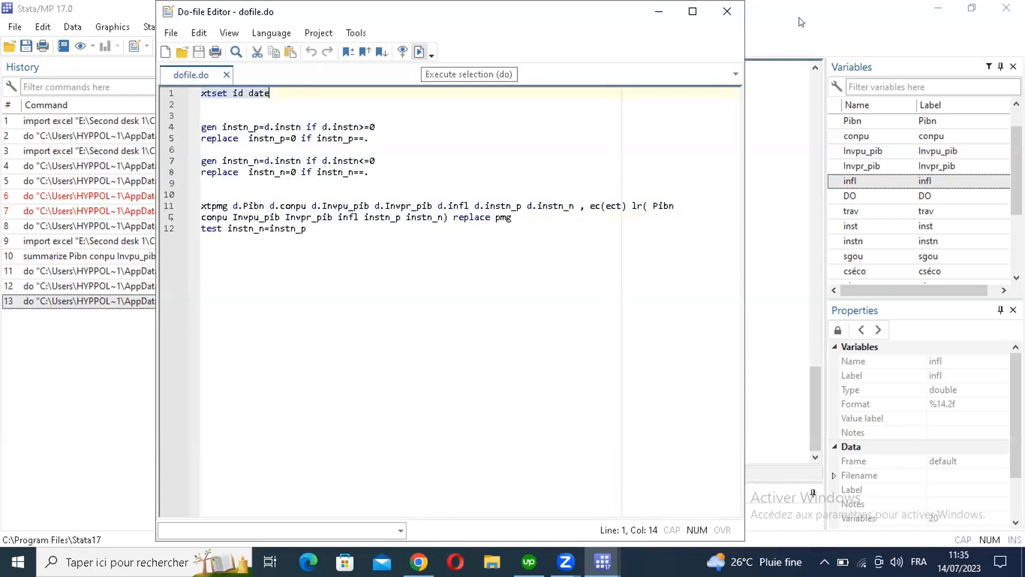
key(ctrl+d)
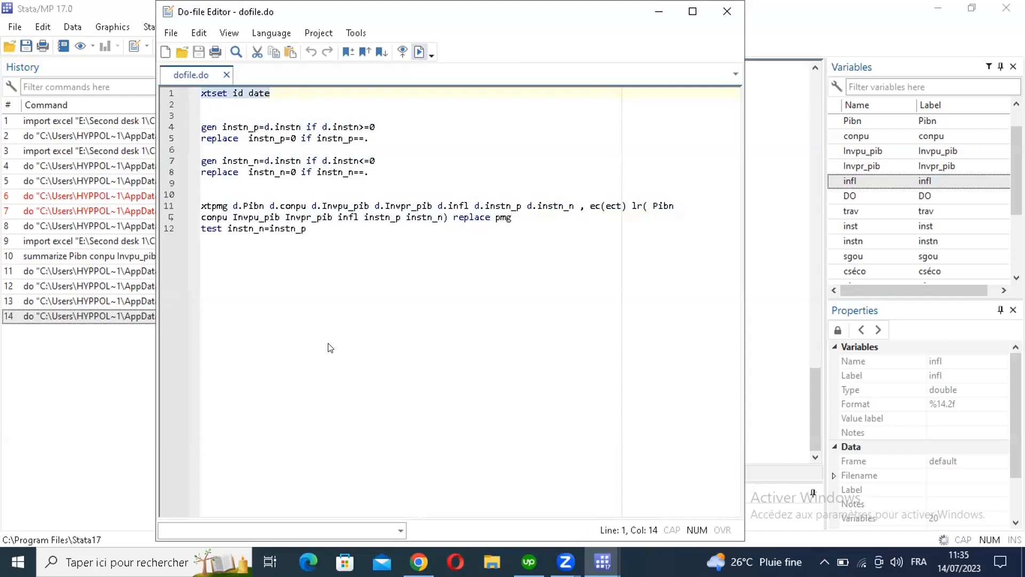
click(608, 548)
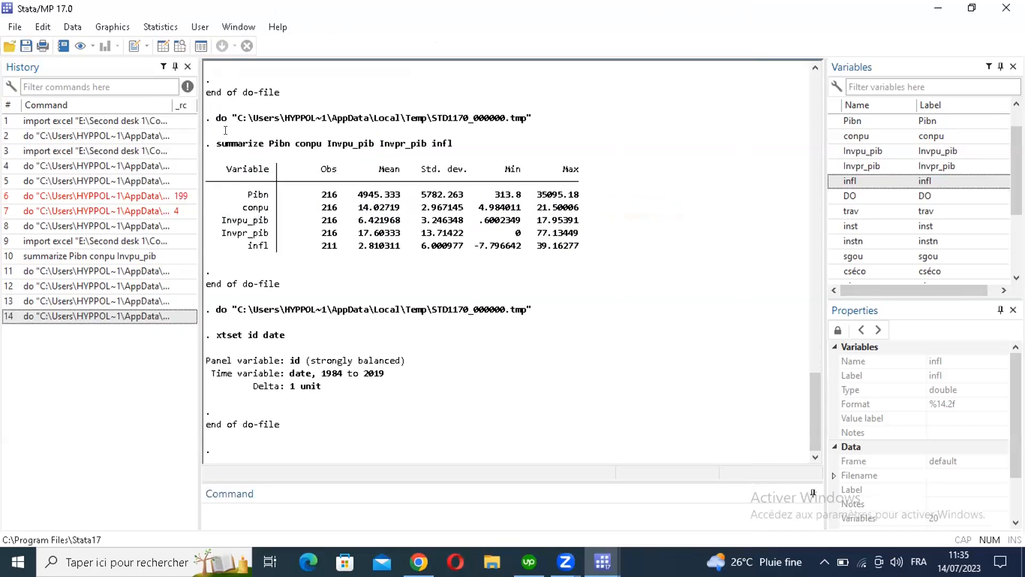
Step: Execute the gen and replace lines of dofile.do that create instn_p and instn_n
drag(202, 127, 390, 156)
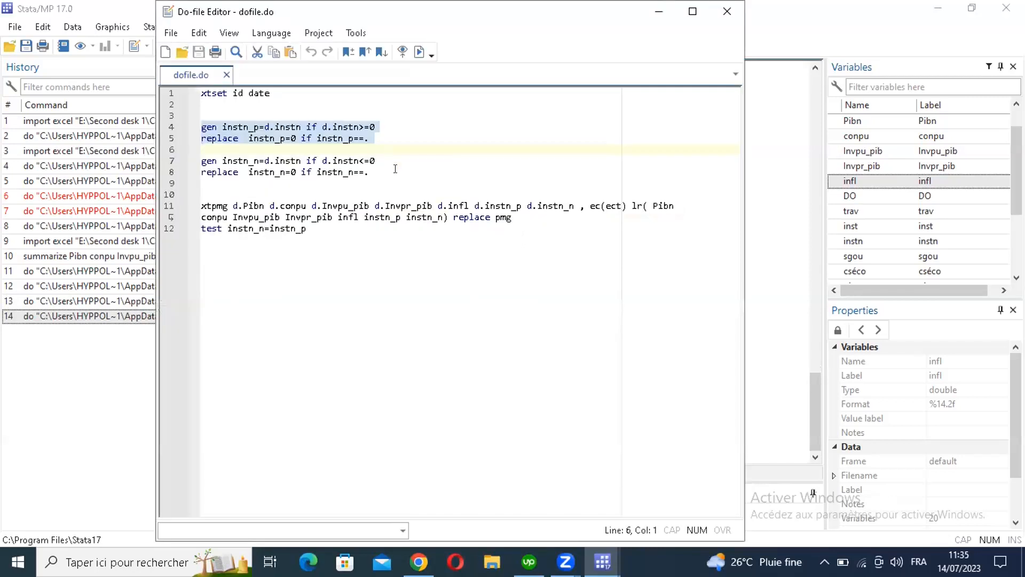
shift+click(395, 169)
click(419, 51)
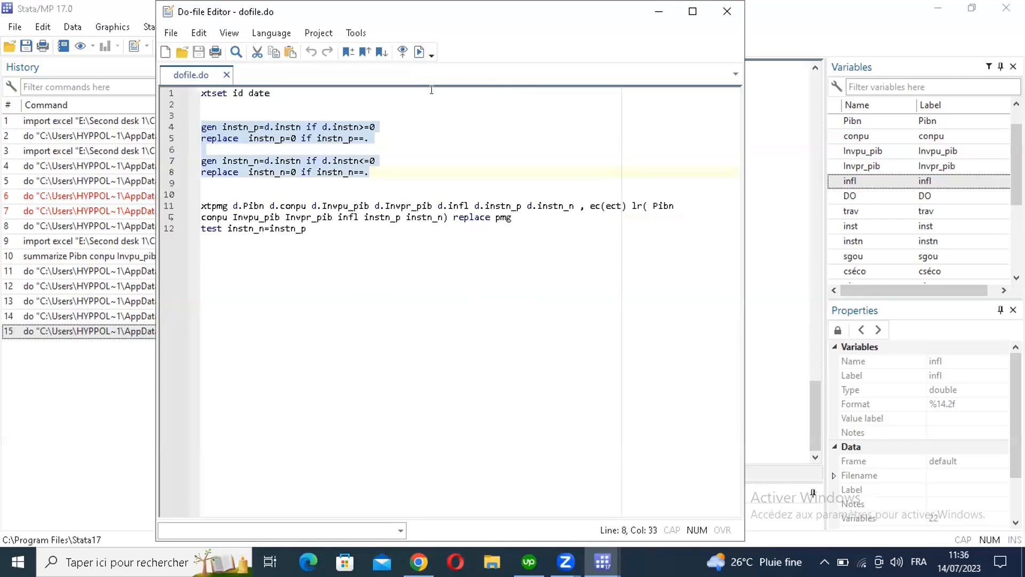
Step: Execute the xtpmg command with the pmg option together with the line test instn_n=instn_p from dofile.do
drag(201, 206, 307, 230)
click(420, 52)
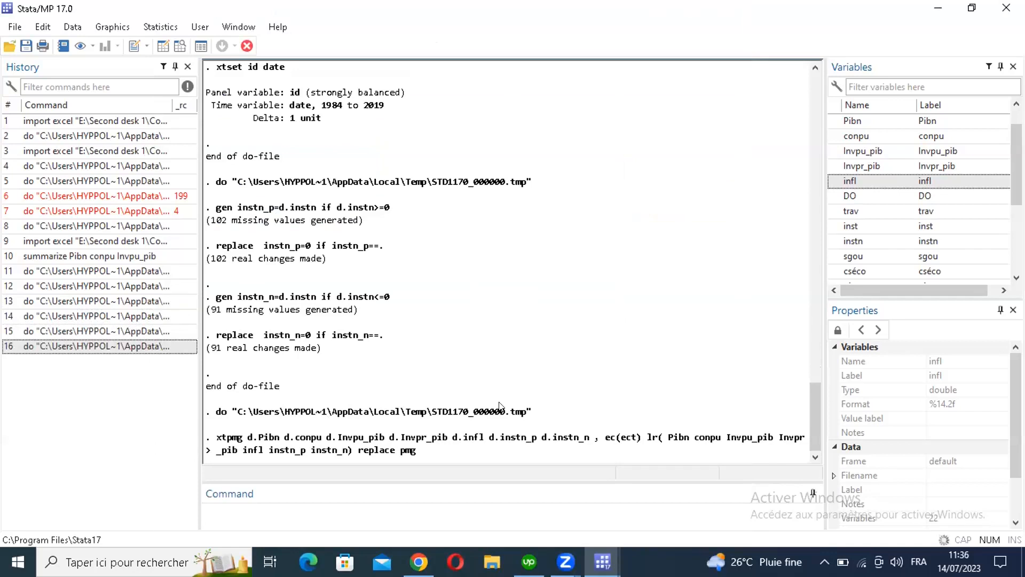
click(425, 440)
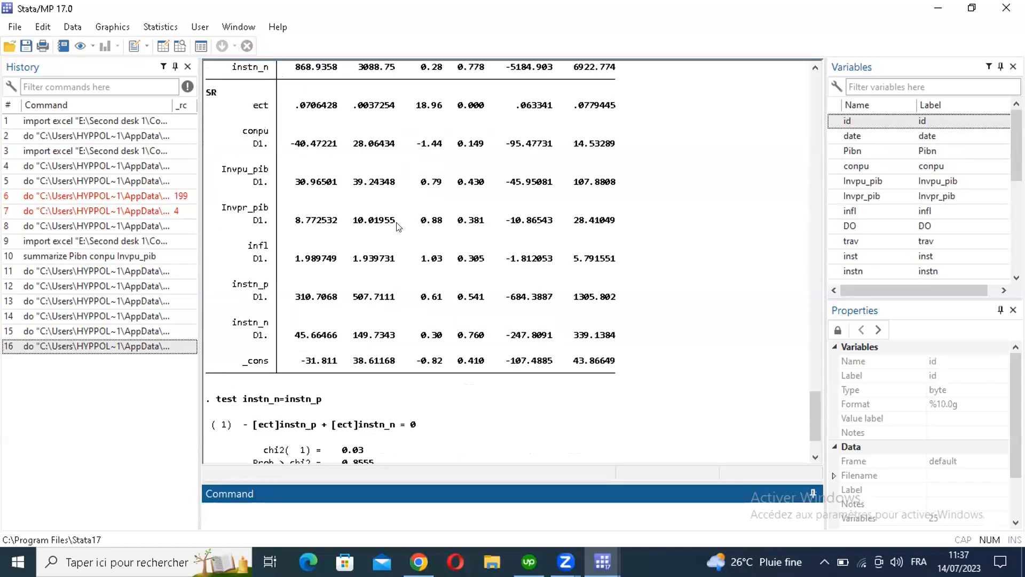
Step: Examine the Pooled Mean Group regression output, including the ect and SR coefficients and the test of instn_n=instn_p
scroll(400, 225, up, 6)
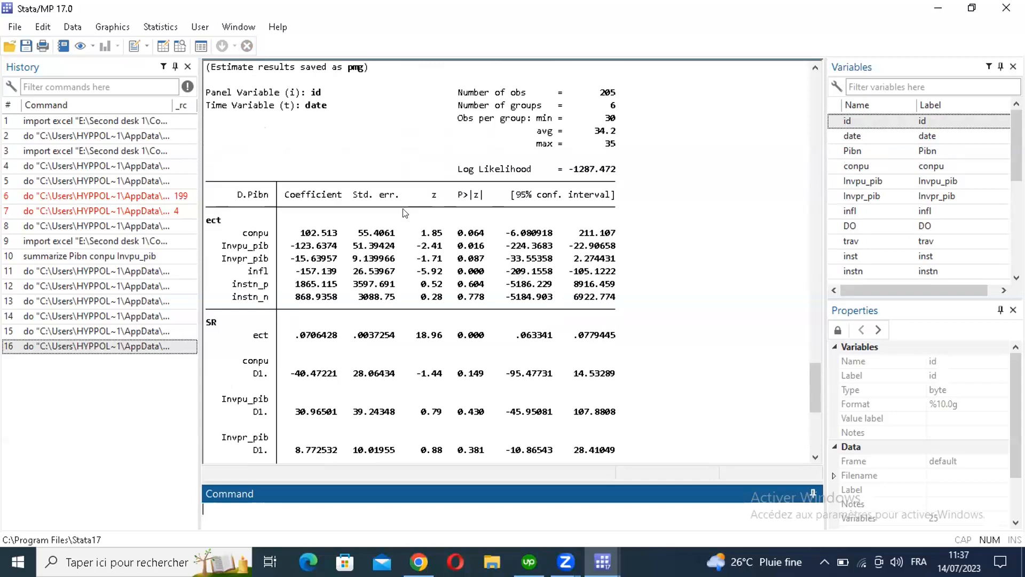
scroll(404, 213, up, 2)
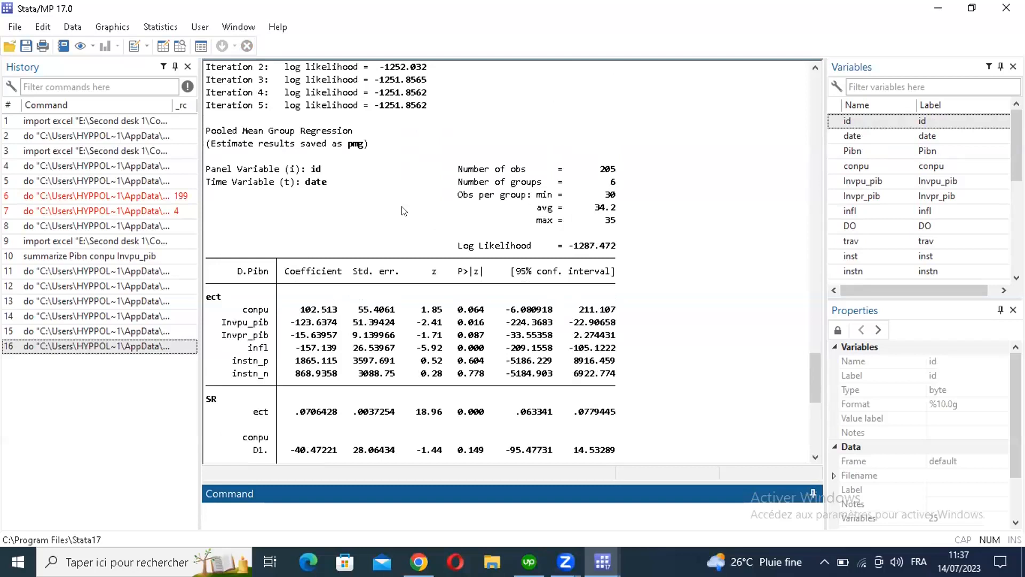
scroll(405, 211, up, 2)
scroll(557, 286, down, 5)
drag(312, 220, 620, 284)
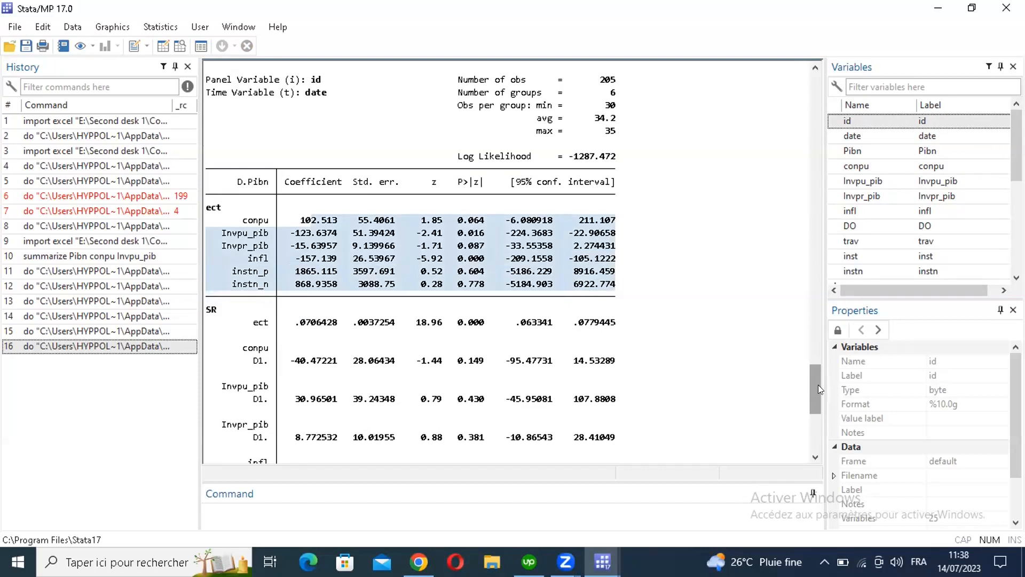
scroll(821, 416, down, 8)
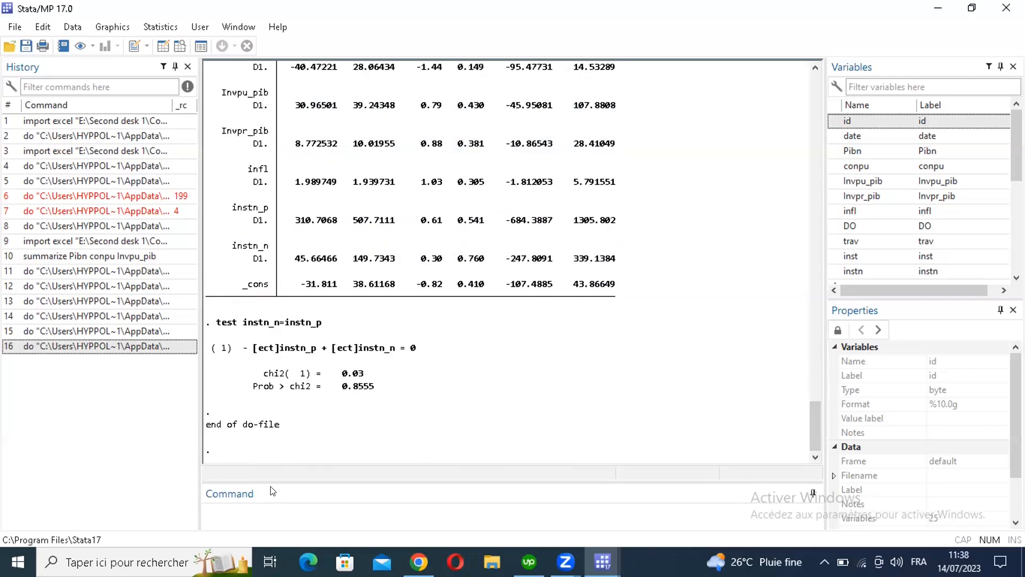
scroll(342, 363, up, 1)
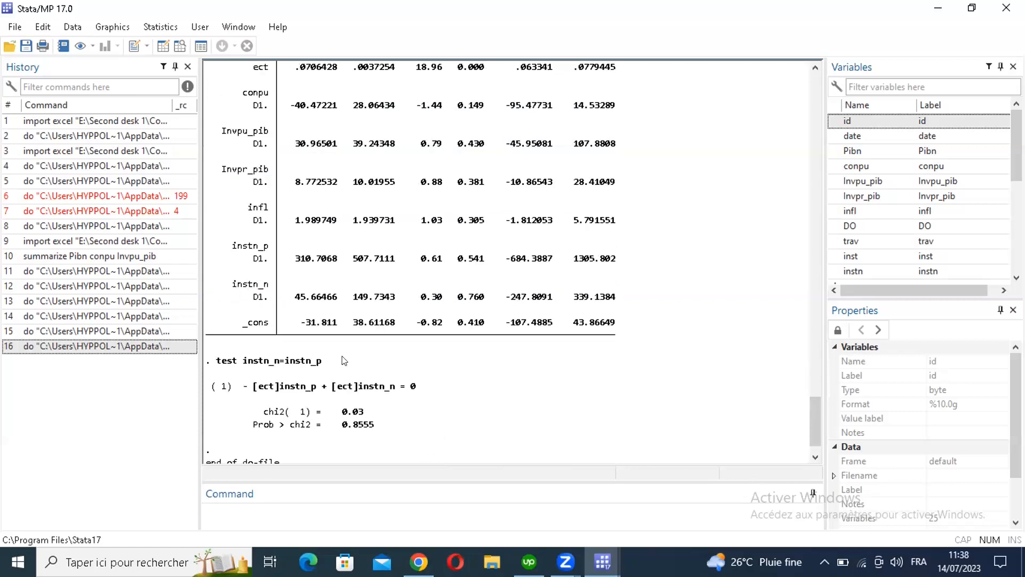
scroll(337, 150, up, 4)
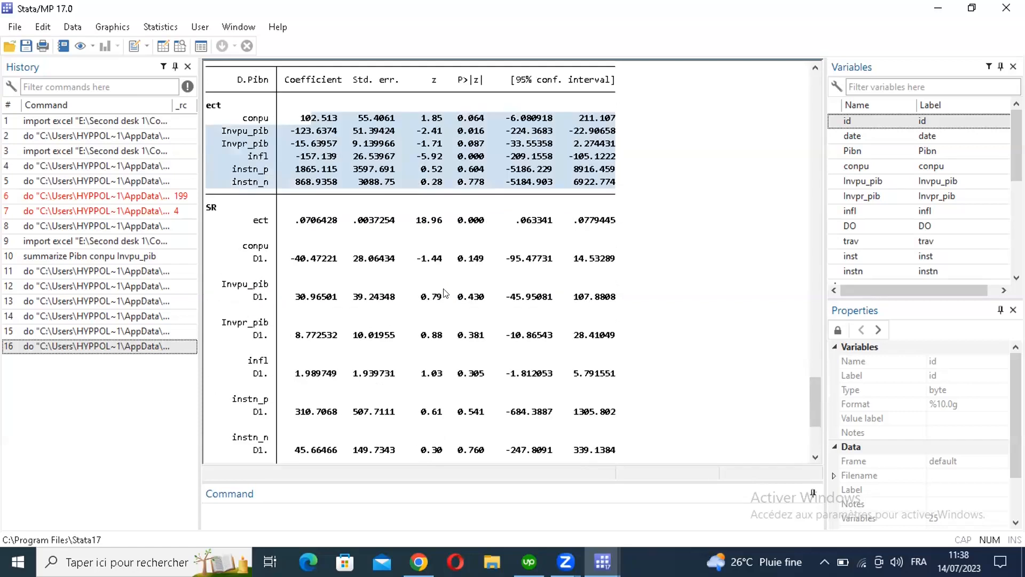
Step: Minimize the dofile.do window and return to the end of the summarize line in do file formation.do
click(163, 46)
click(602, 562)
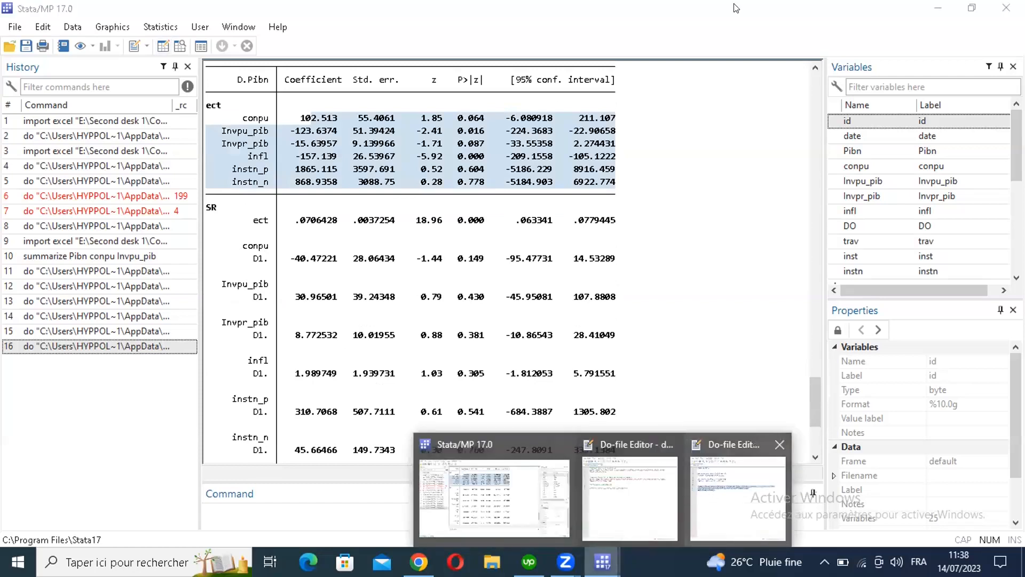
click(709, 490)
click(659, 11)
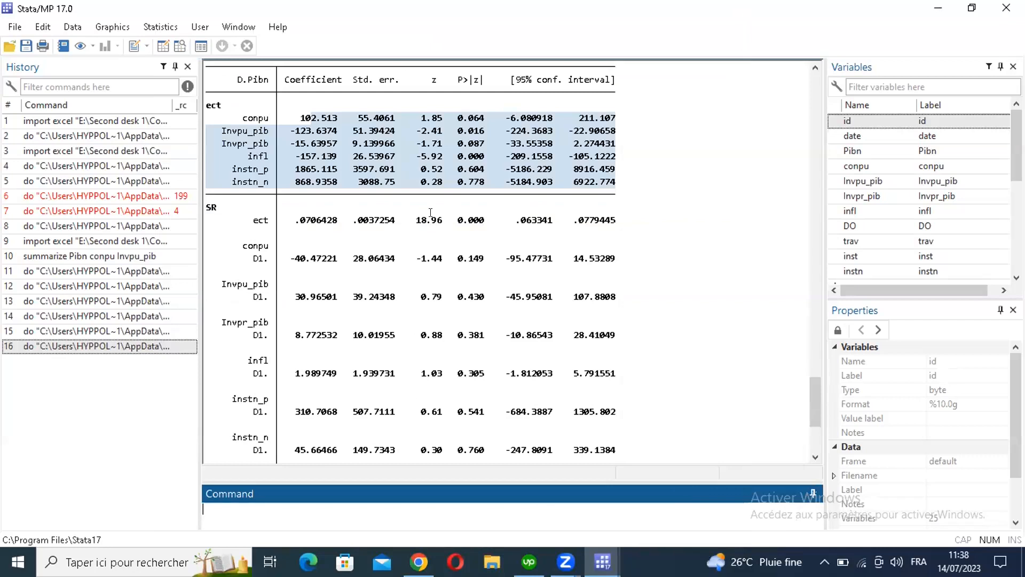
key(alt+Tab)
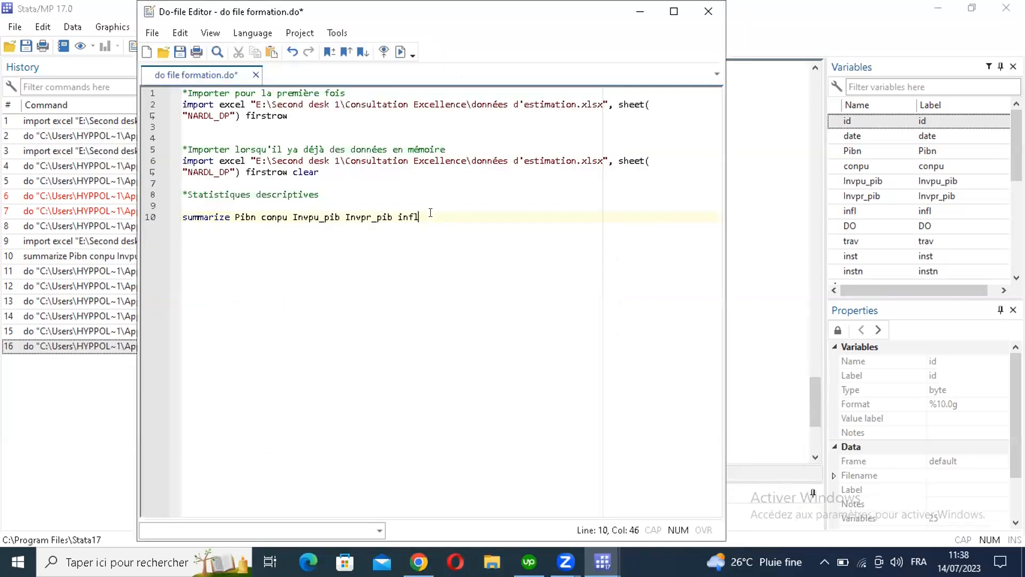
double_click(430, 213)
click(431, 213)
Step: Insert the variable names DO and trav into the empty command line from the variable list and cut them
click(927, 226)
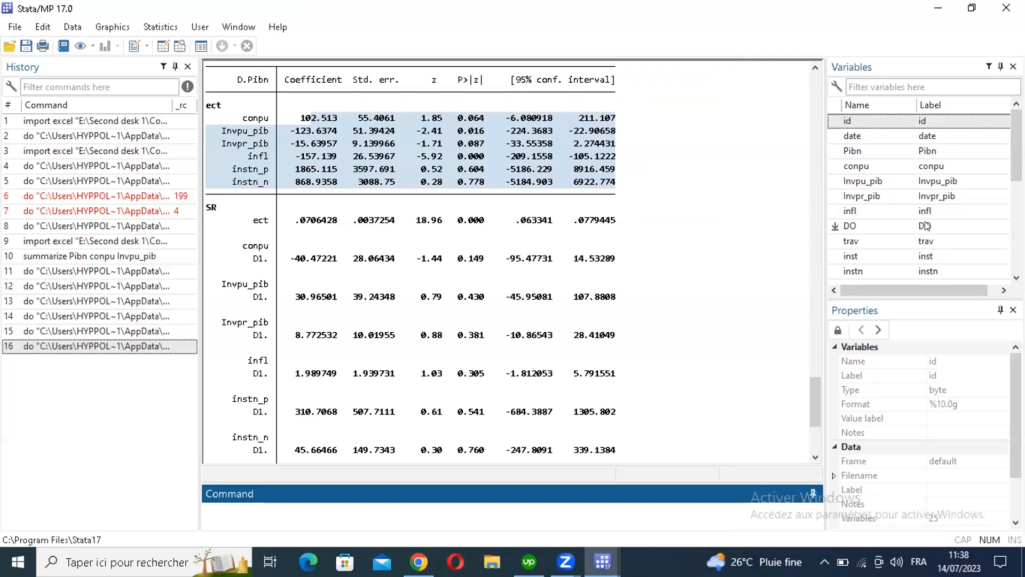
double_click(927, 225)
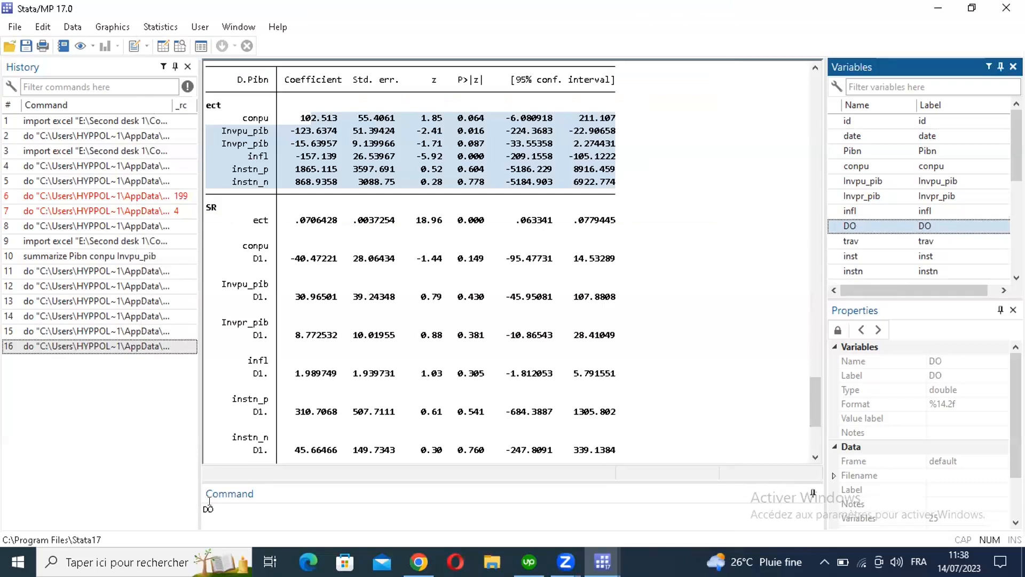
click(926, 244)
double_click(927, 244)
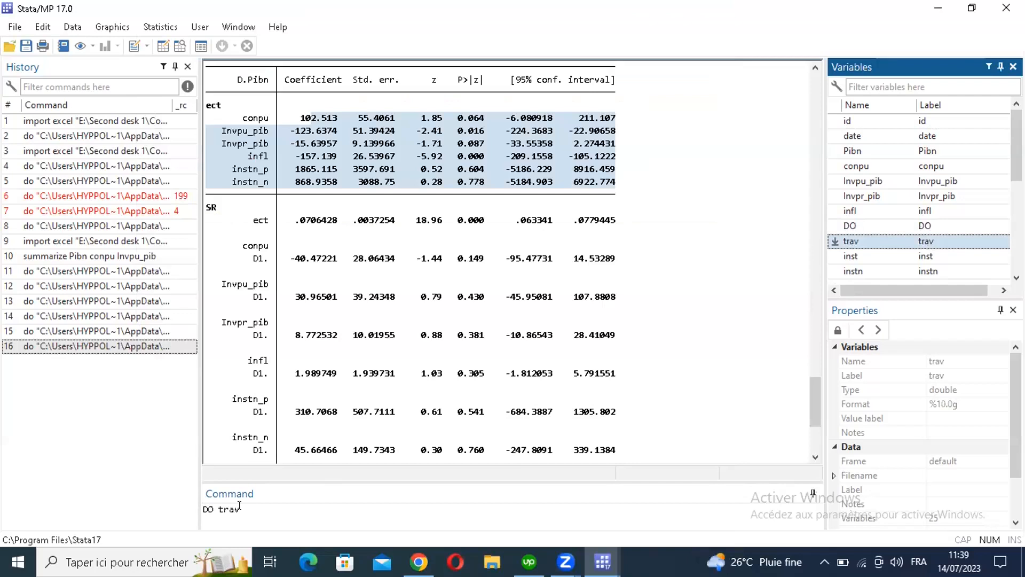
drag(240, 507, 193, 507)
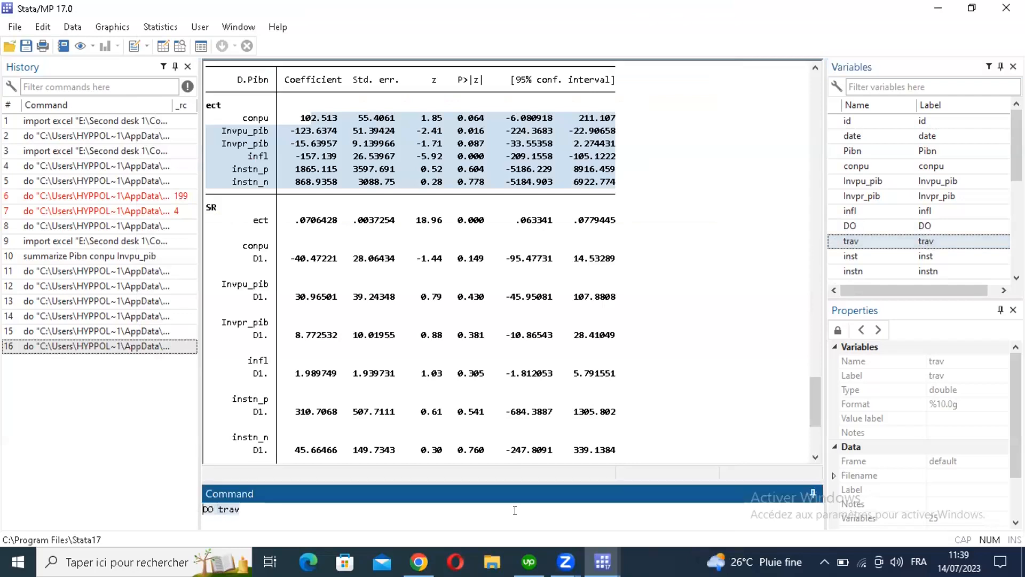
key(BackSpace)
Step: Append DO and trav to the do-file's summarize command and execute that line
key(alt+Tab)
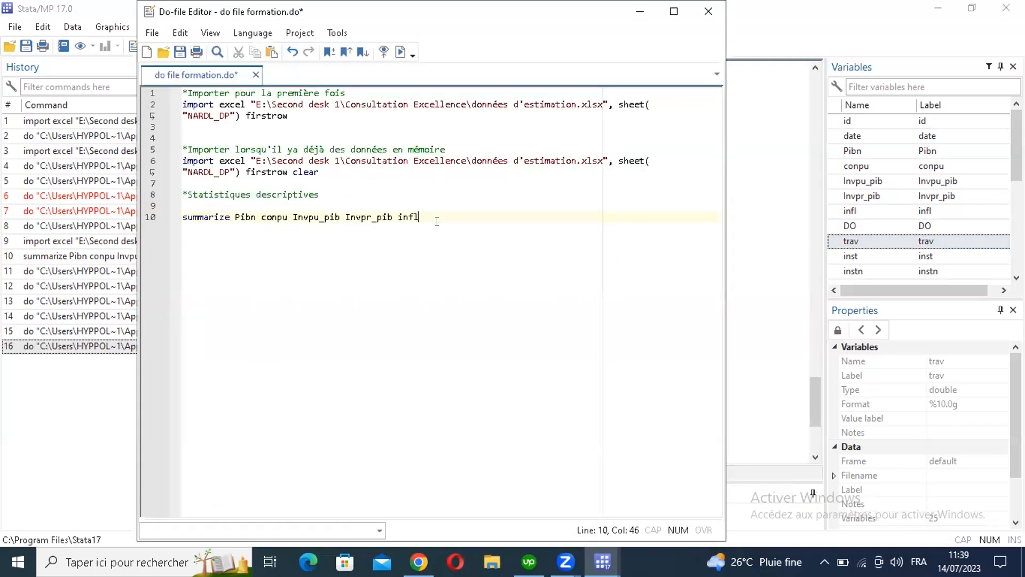
text(DO trav)
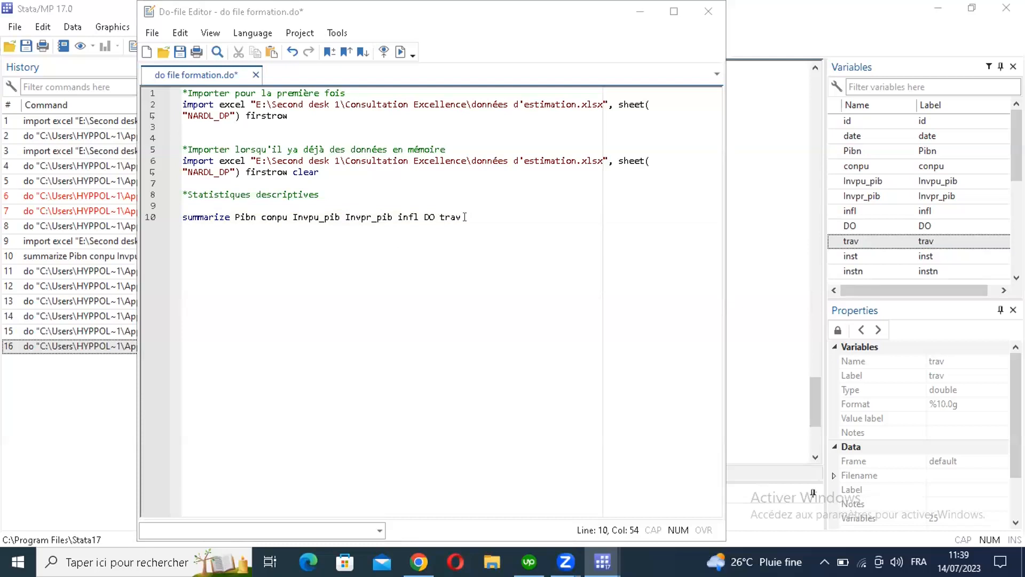
key(shift+Home)
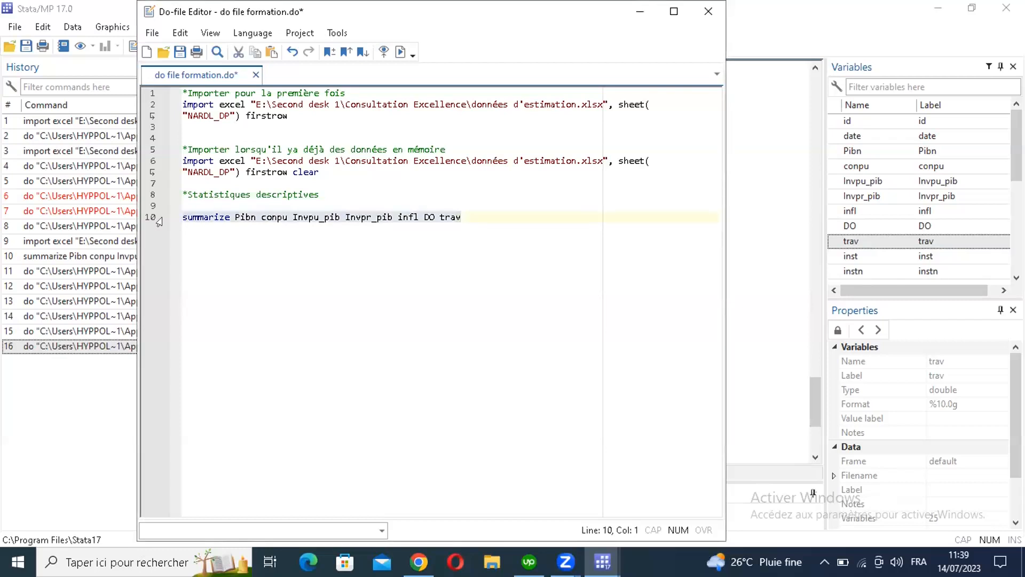
click(399, 52)
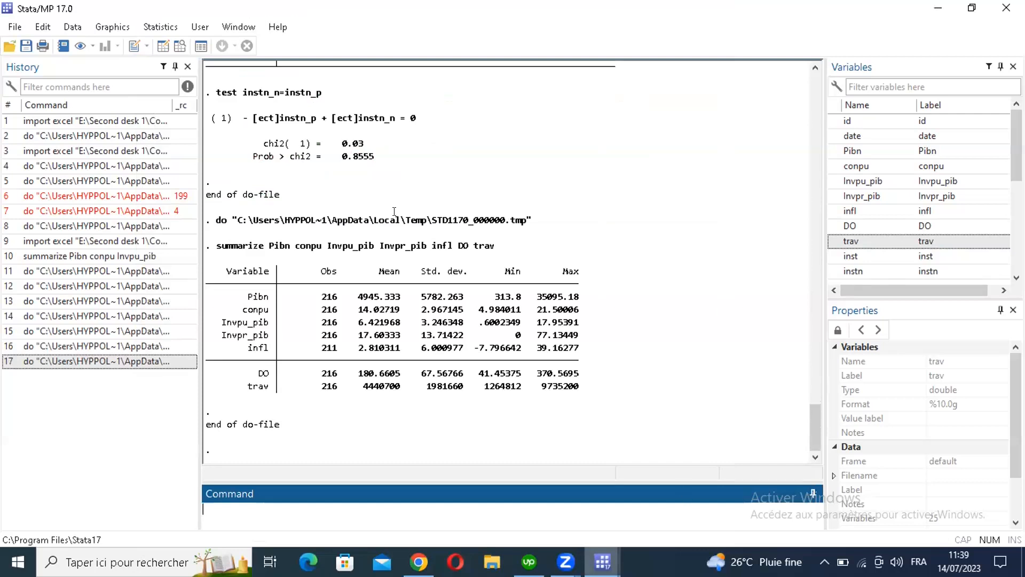
Step: Execute the extended summarize line once more and select its whole statistics table in the results
key(alt+Tab)
double_click(445, 220)
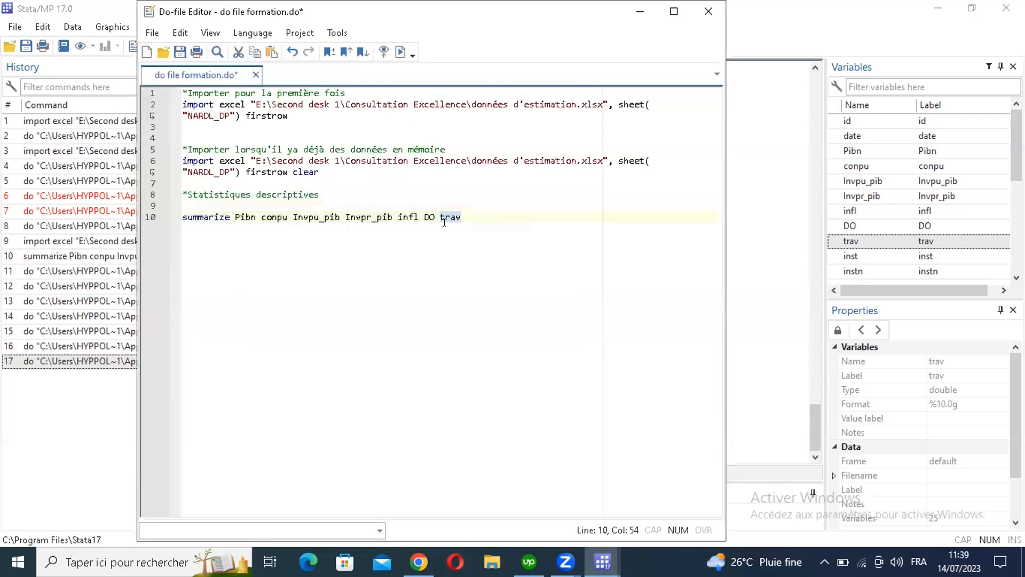
click(399, 53)
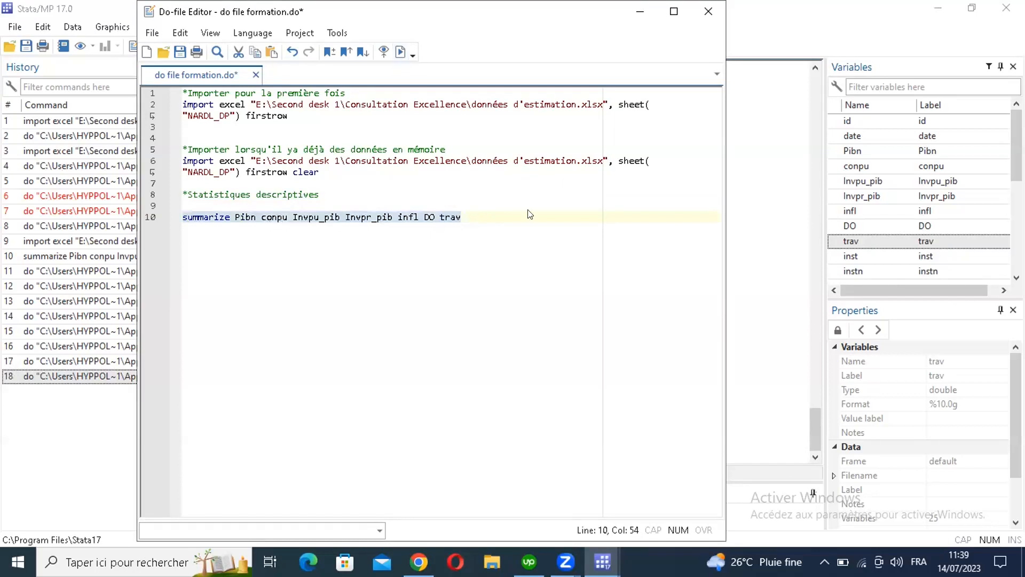
key(alt+Tab)
drag(207, 270, 580, 387)
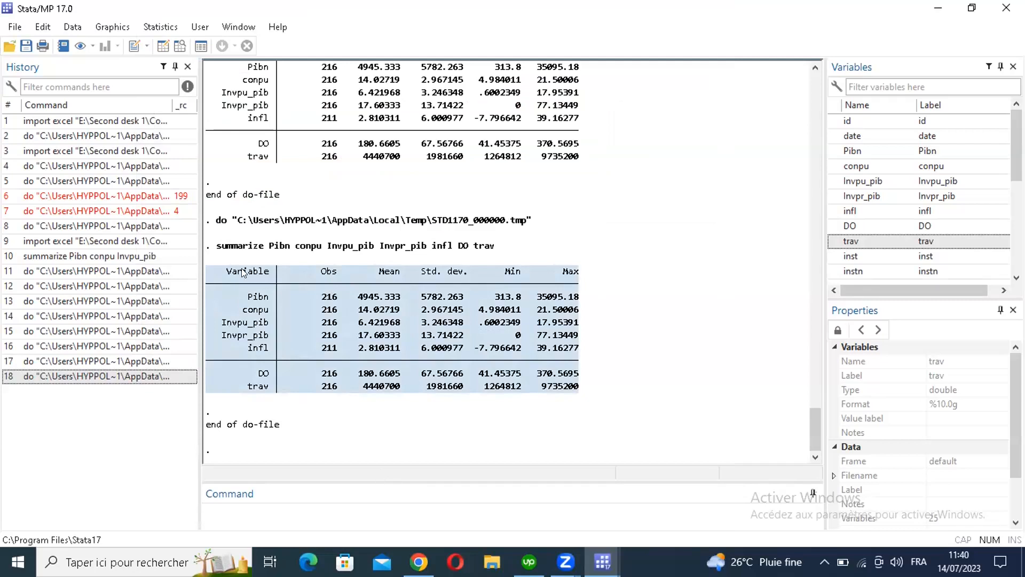
Step: Reselect the latest statistics table in the results and return to the start of the summarize line in the do-file
click(268, 283)
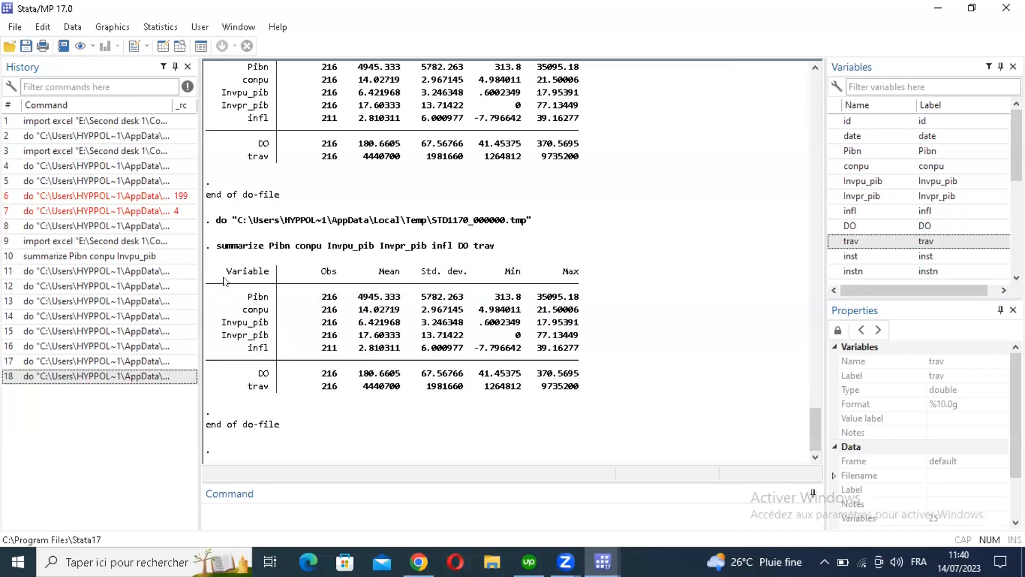
drag(224, 273, 583, 385)
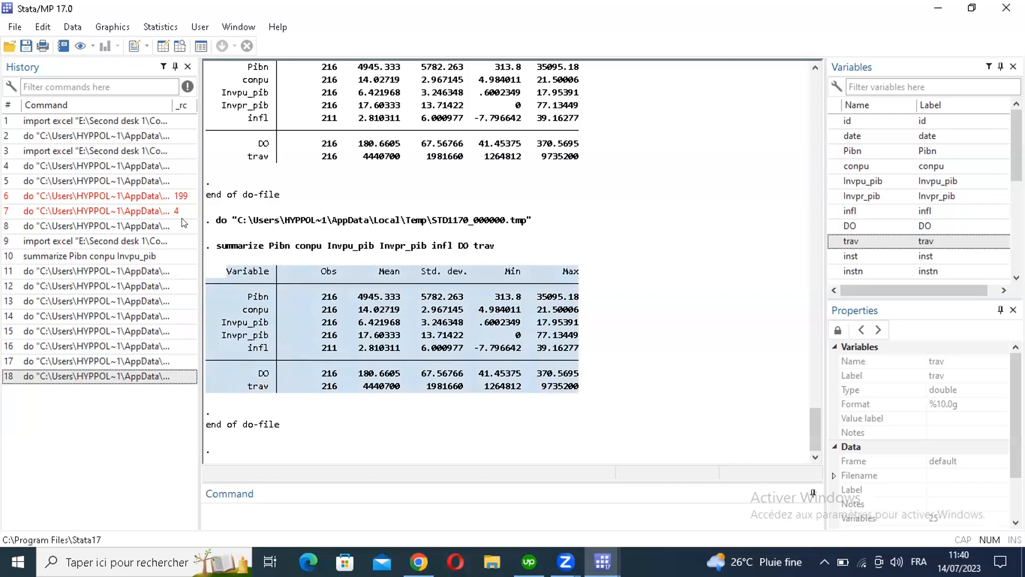
right_click(183, 219)
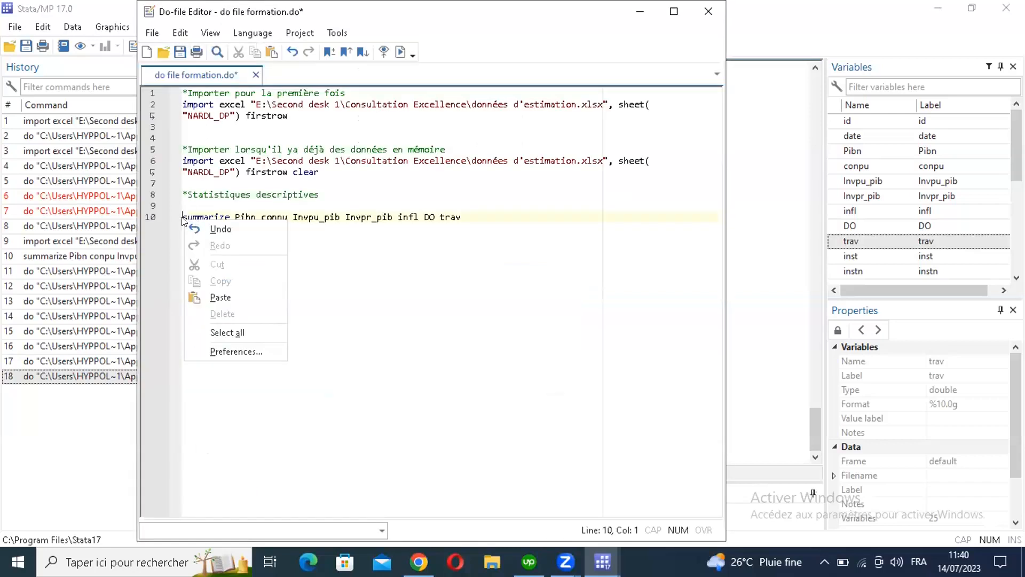
Step: Prefix the do-file's summarize command with asdoc
double_click(185, 217)
key(End)
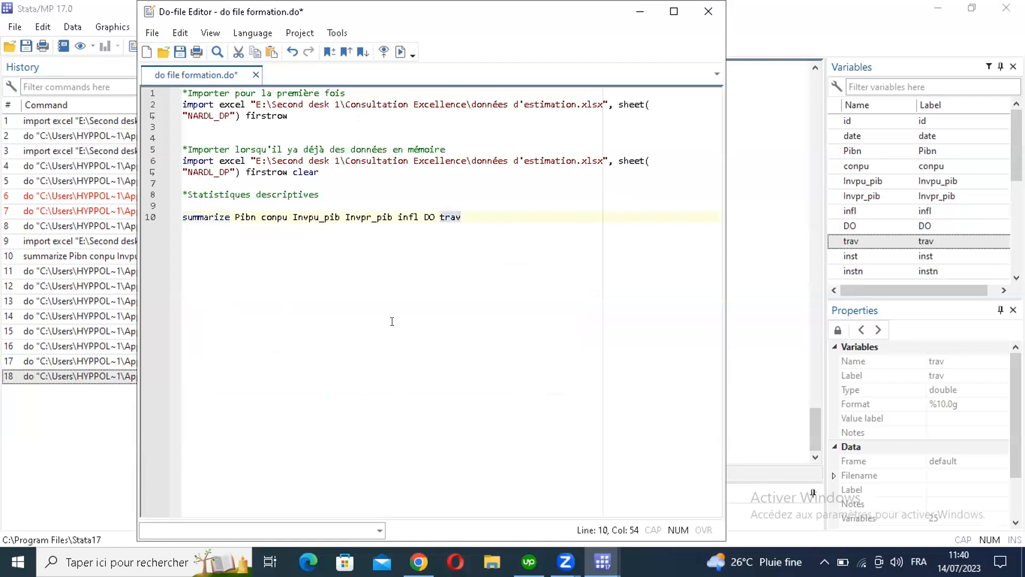
key(Home)
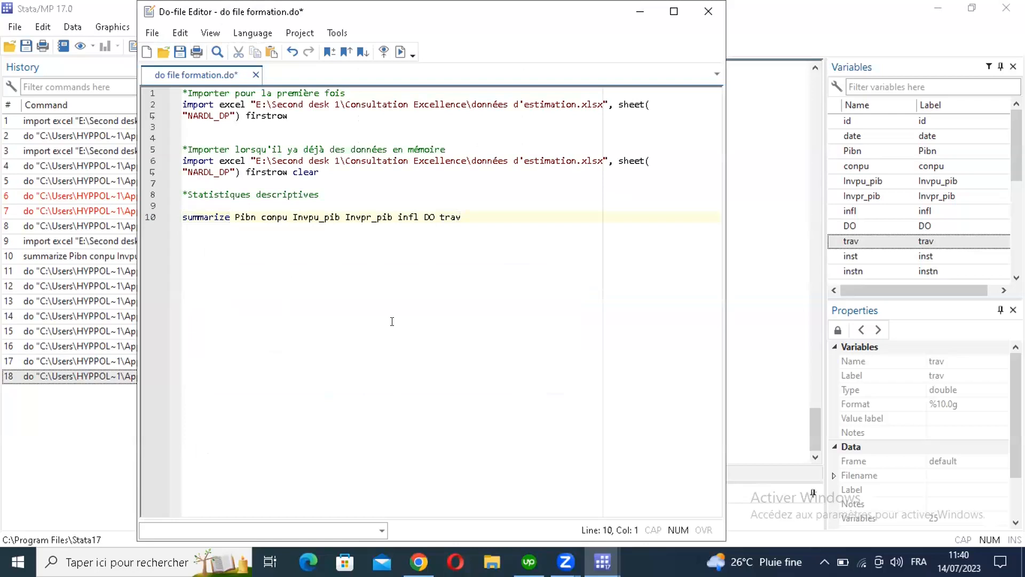
text(ad)
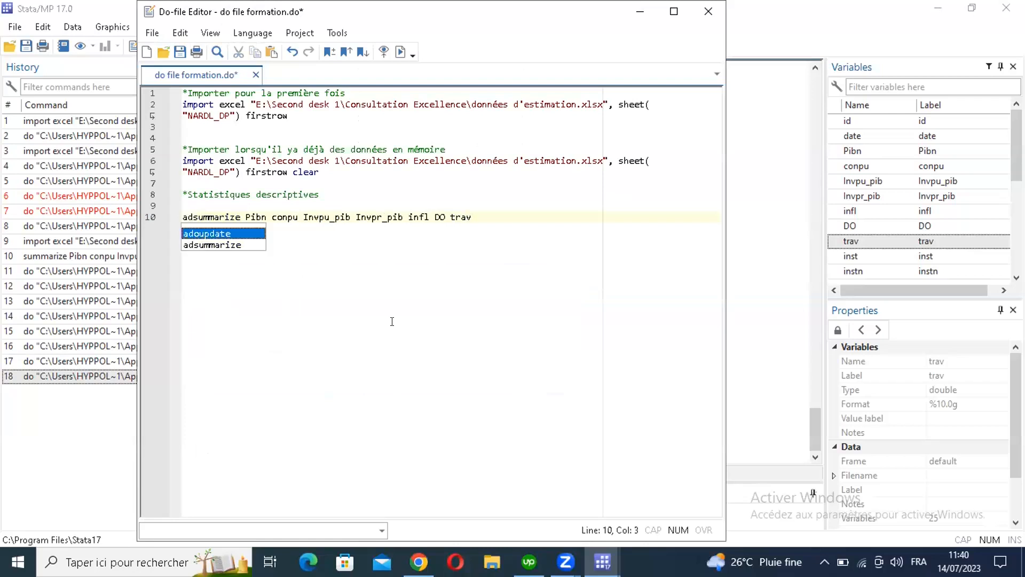
key(BackSpace)
text(sdoc)
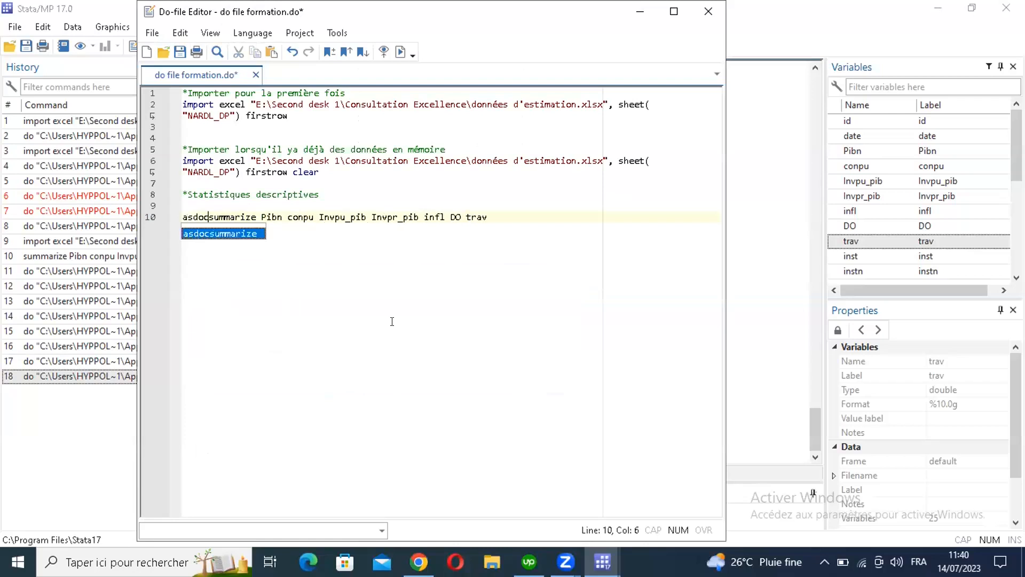
Step: Try to execute the whole asdoc summarize line from the do-file
drag(188, 217, 494, 219)
click(183, 217)
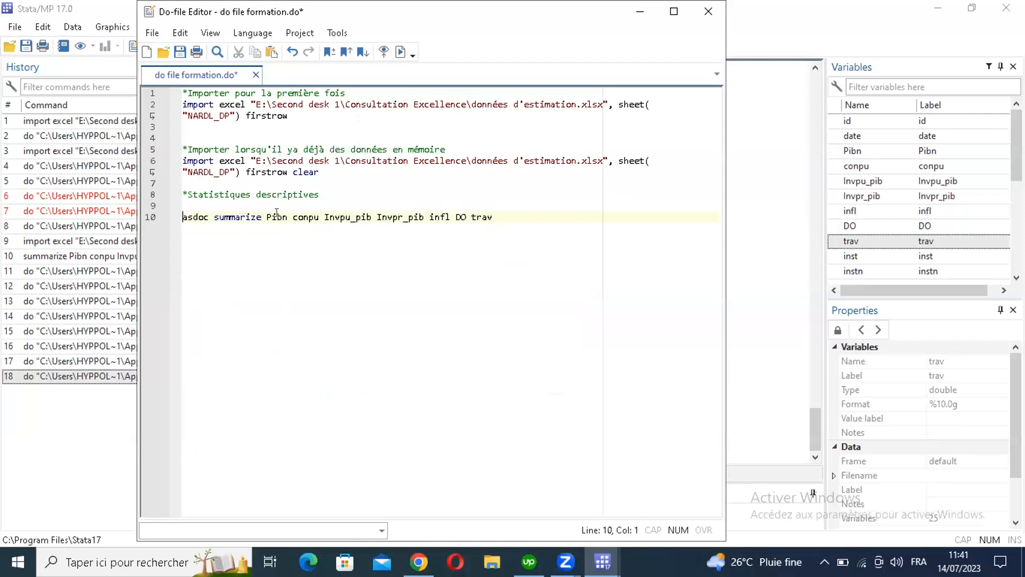
key(ctrl+shift+Right)
key(ctrl+shift+Right)
key(shift+End)
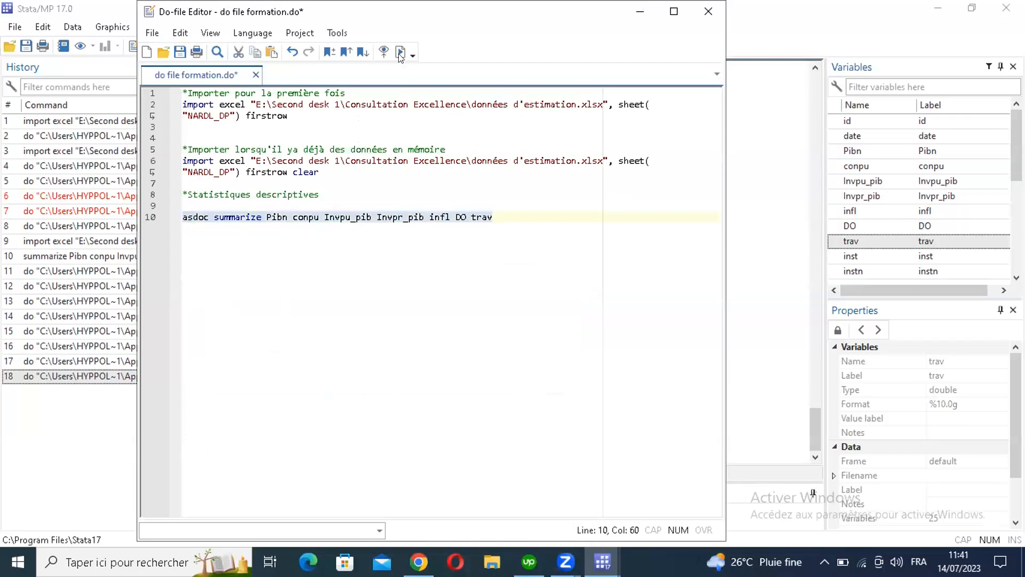
click(400, 55)
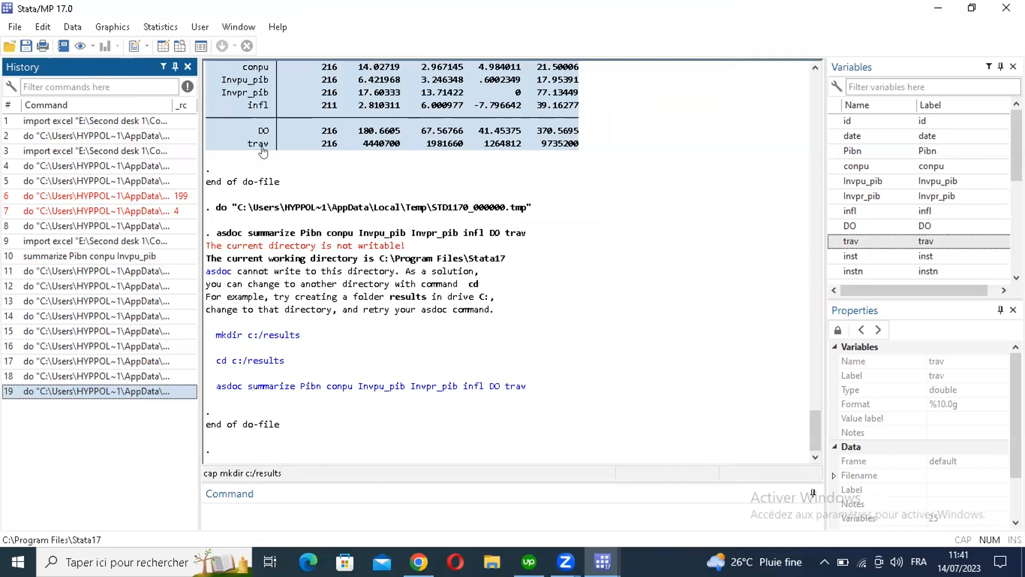
Step: Switch to File Explorer, browse drives E: and C:, and open the results folder on C:
key(super+e)
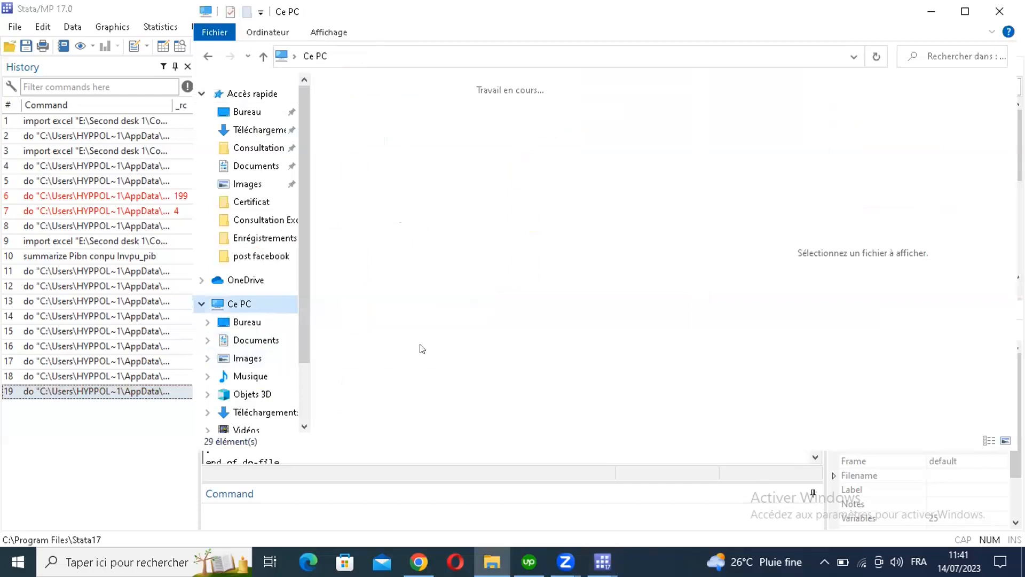
click(413, 353)
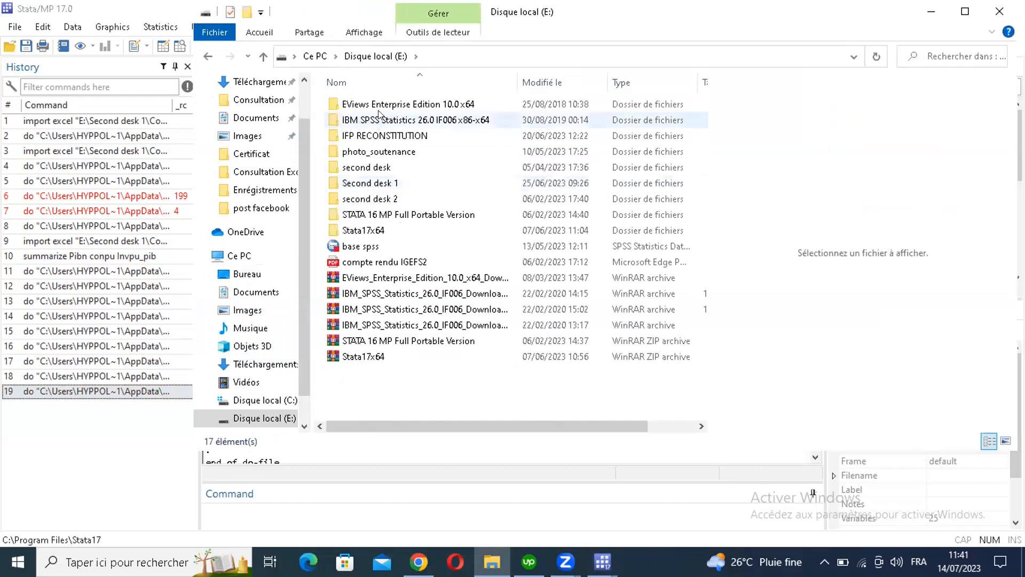
click(207, 57)
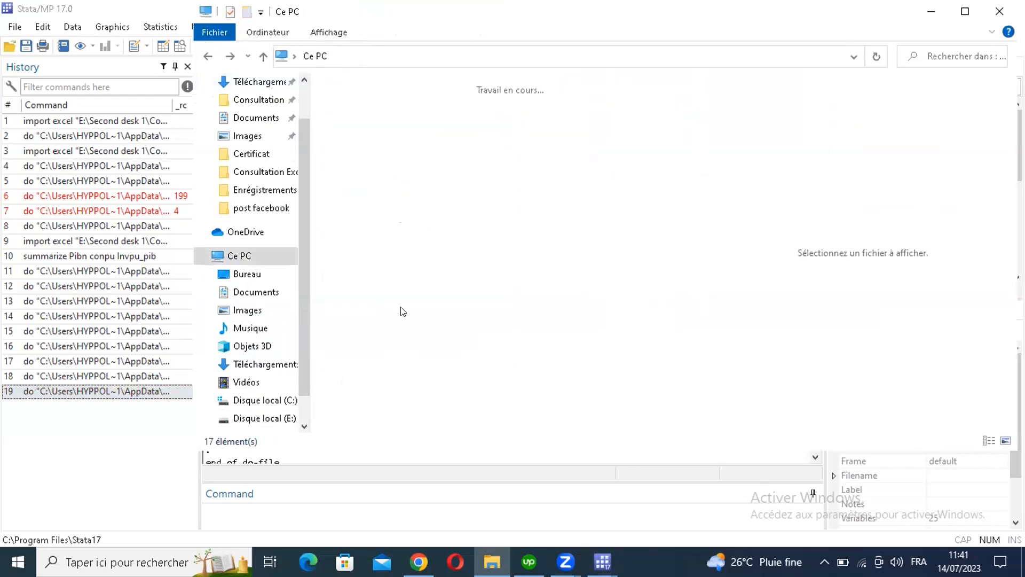
double_click(403, 300)
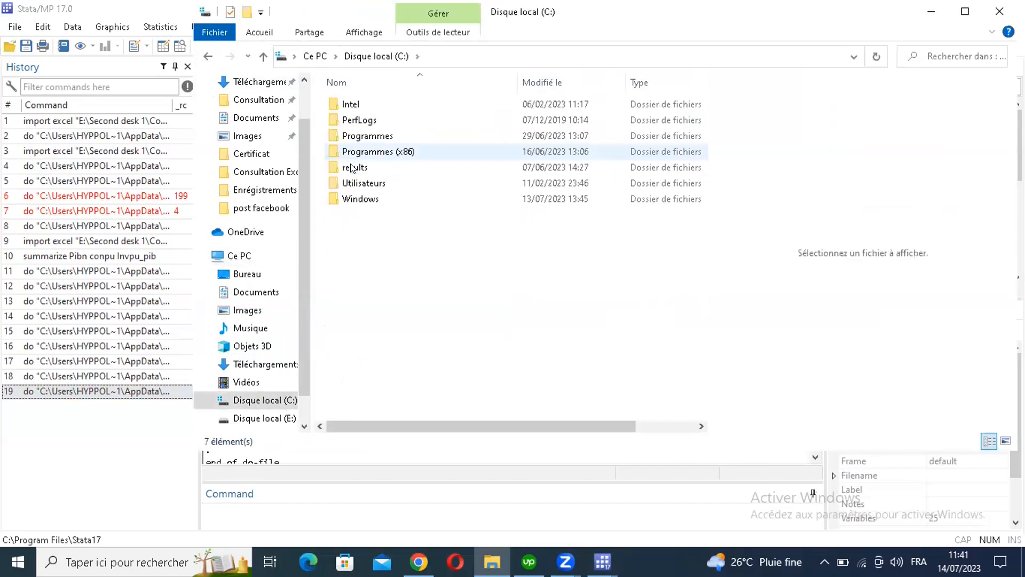
double_click(404, 167)
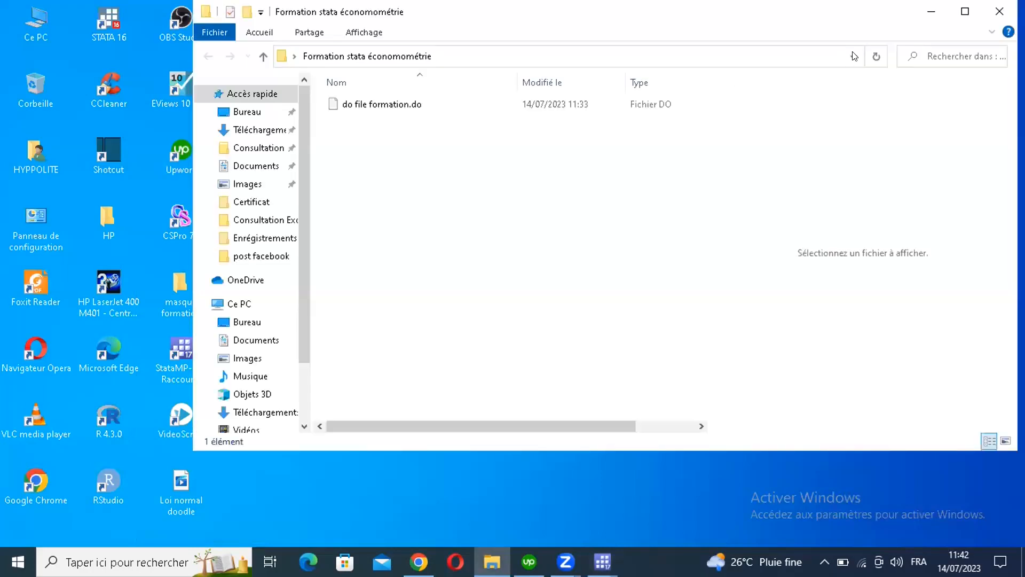
Step: Copy the full path of the Formation stata économométrie folder and return to the end of the do-file's second import command
click(401, 57)
key(ctrl+c)
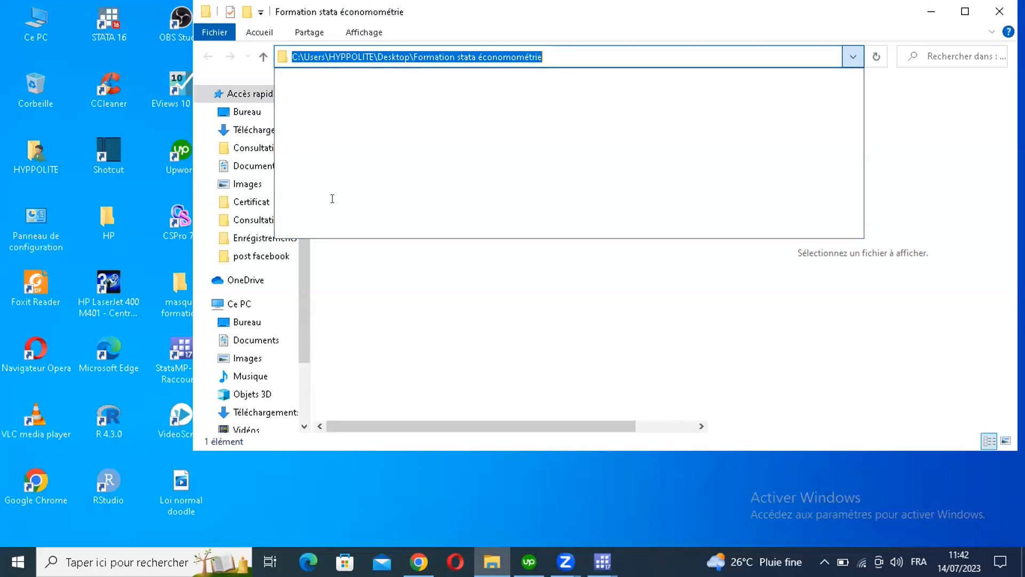
key(alt+Tab)
click(335, 168)
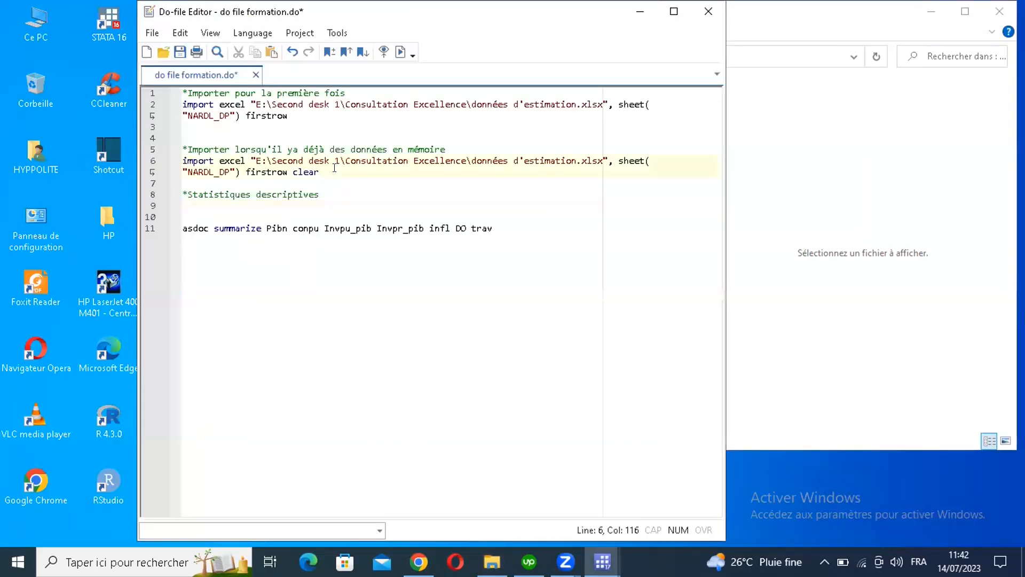
Step: Add the comment "*definir le fichier d'excution" below the second import command in the do-file
key(Return)
key(Return)
text(*)
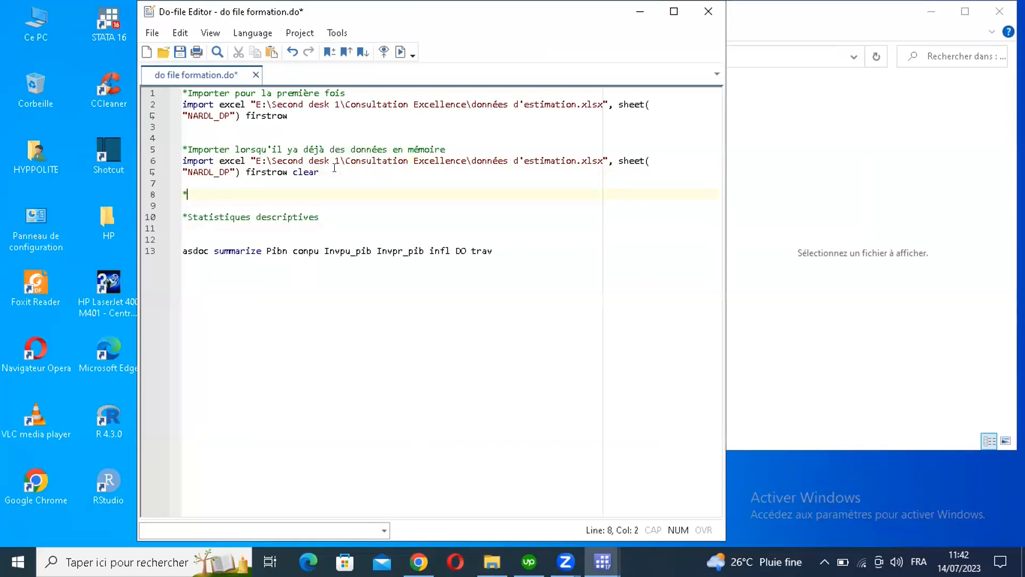
text(de)
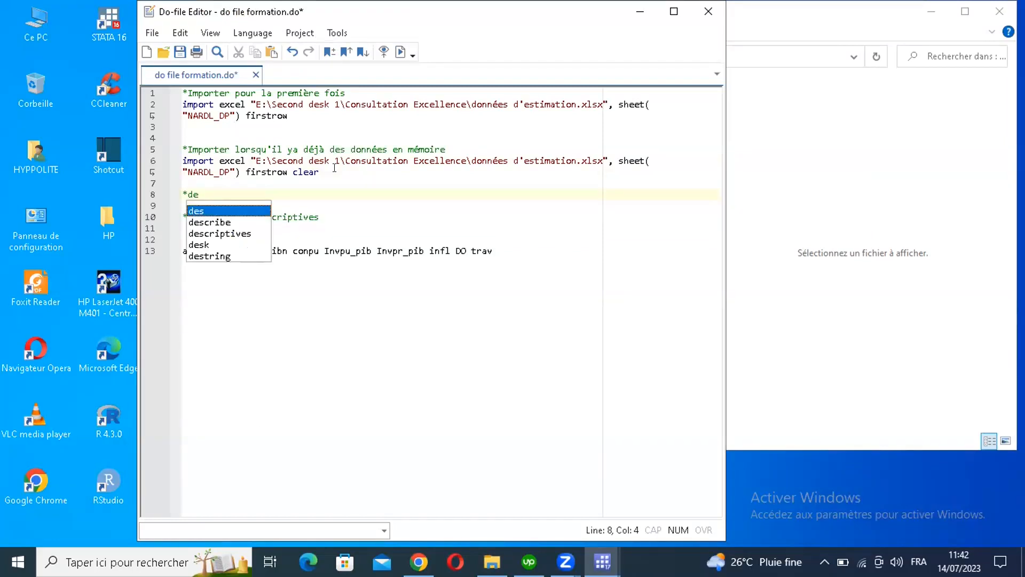
text(finir)
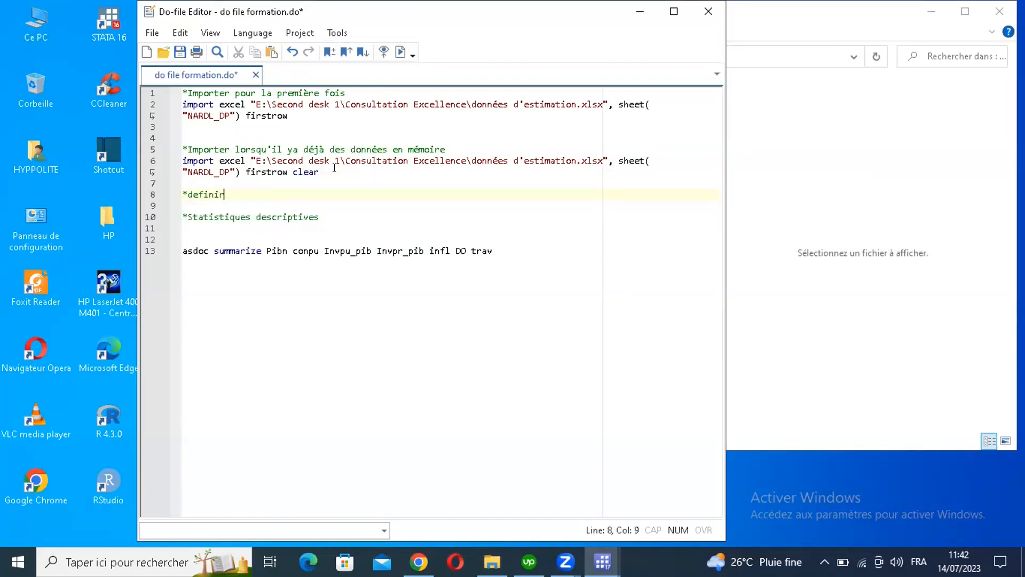
text( le fichier )
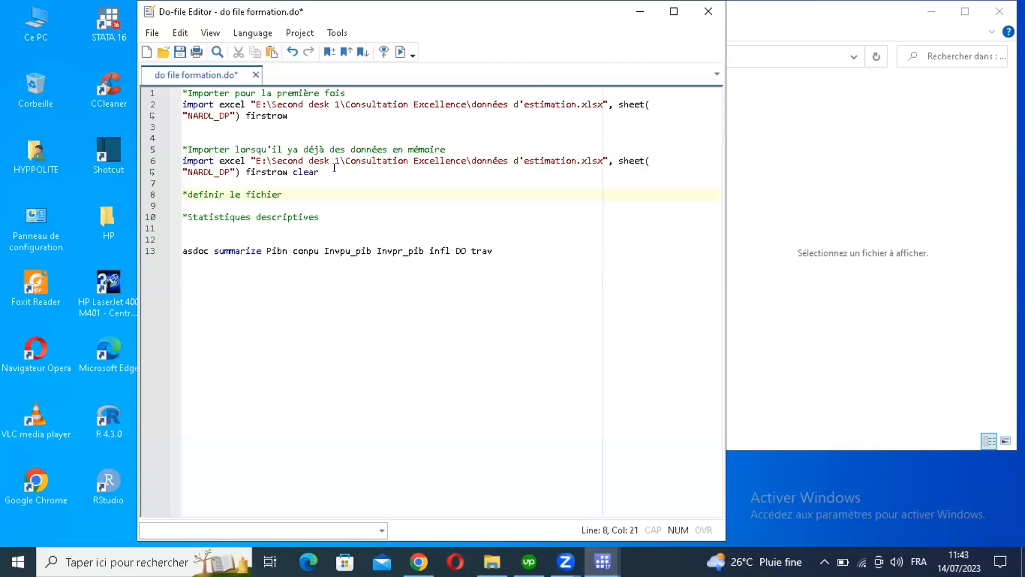
text(d'ex)
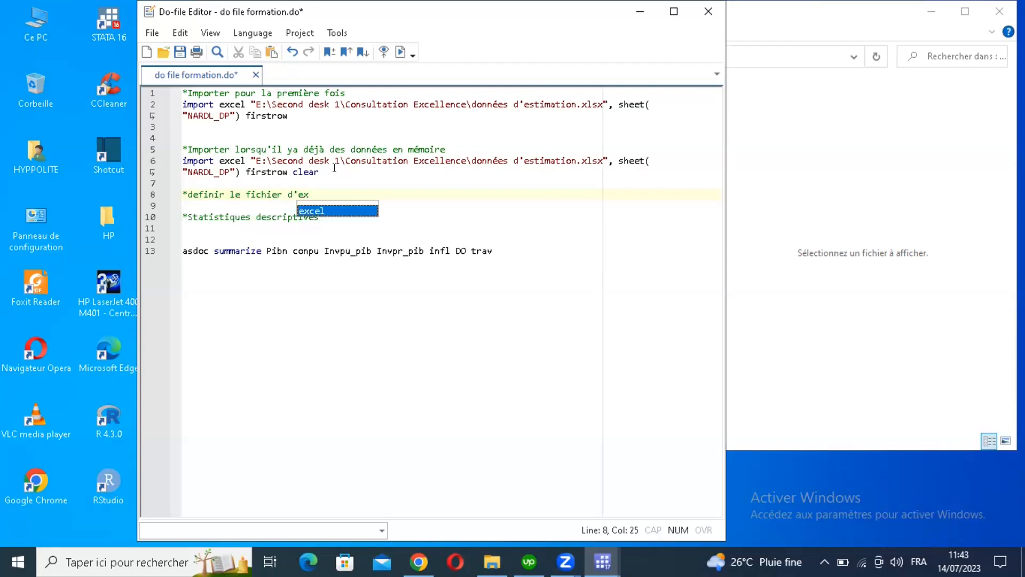
text(cution)
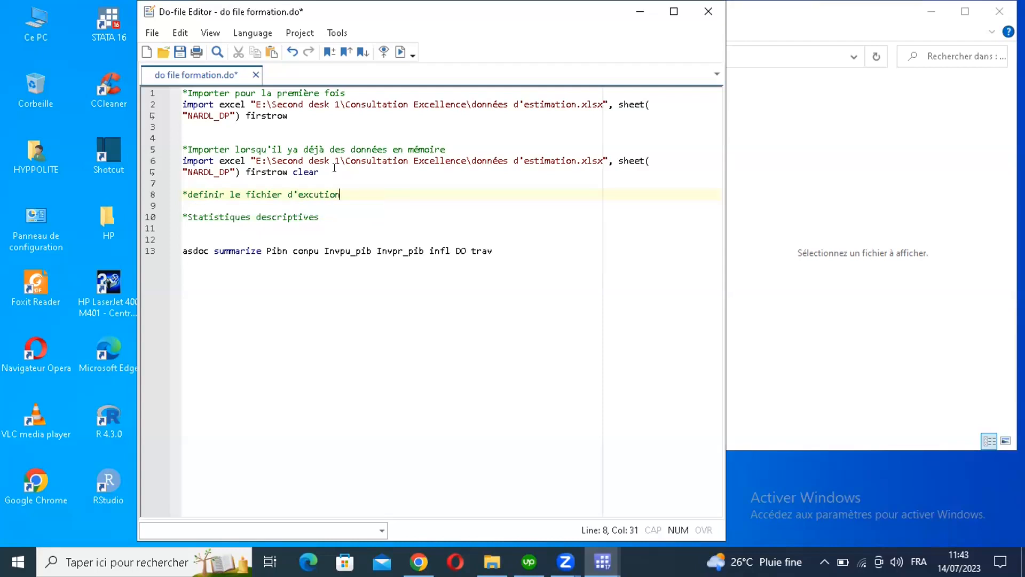
Step: Add a cd command with the copied Formation stata économométrie folder path in quotes below the new comment
key(Return)
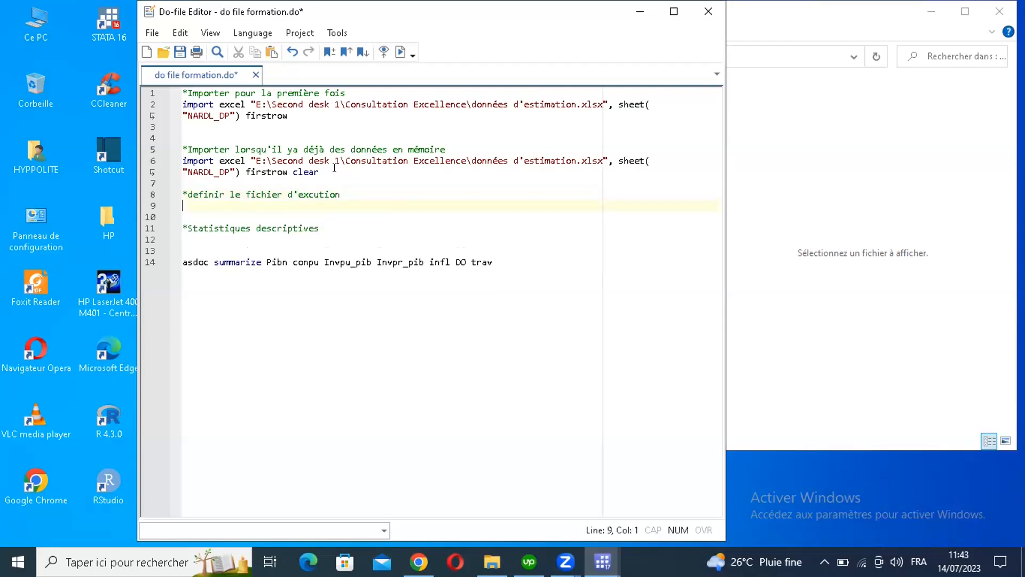
text(cd ")
key(ctrl+v)
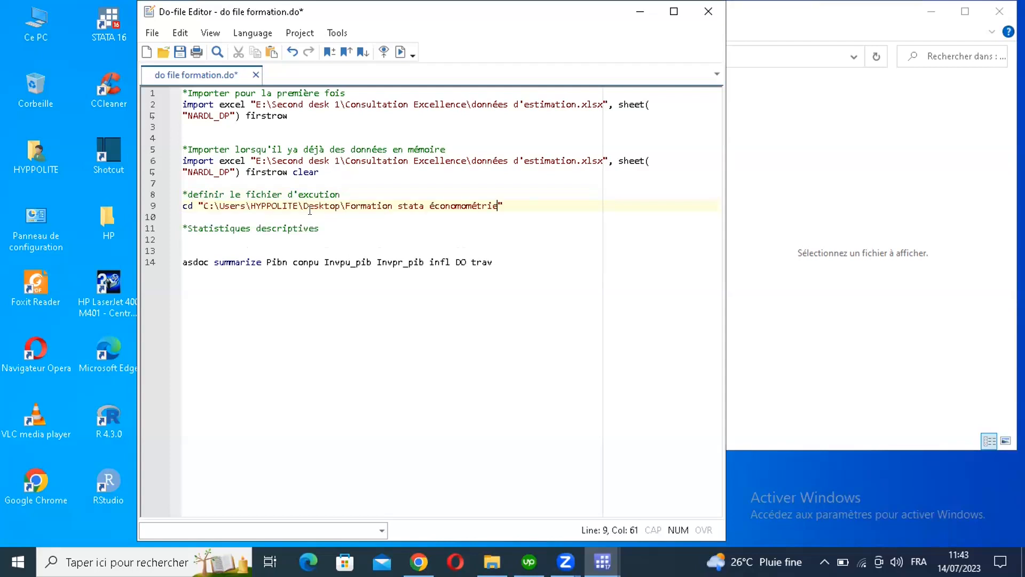
Step: Replace the backslashes in the cd command's path with forward slashes and execute that line
click(217, 205)
key(BackSpace)
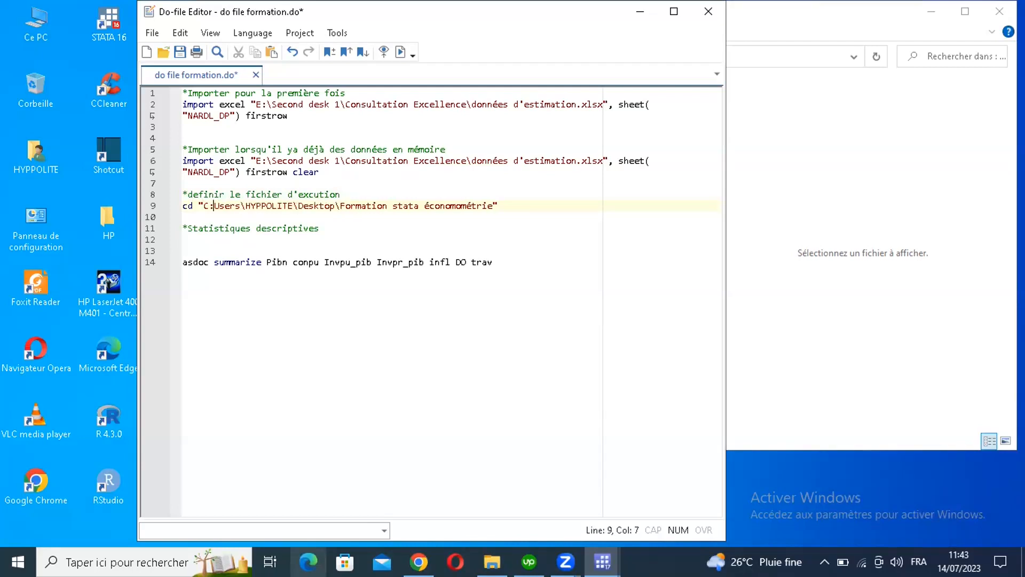
text(/)
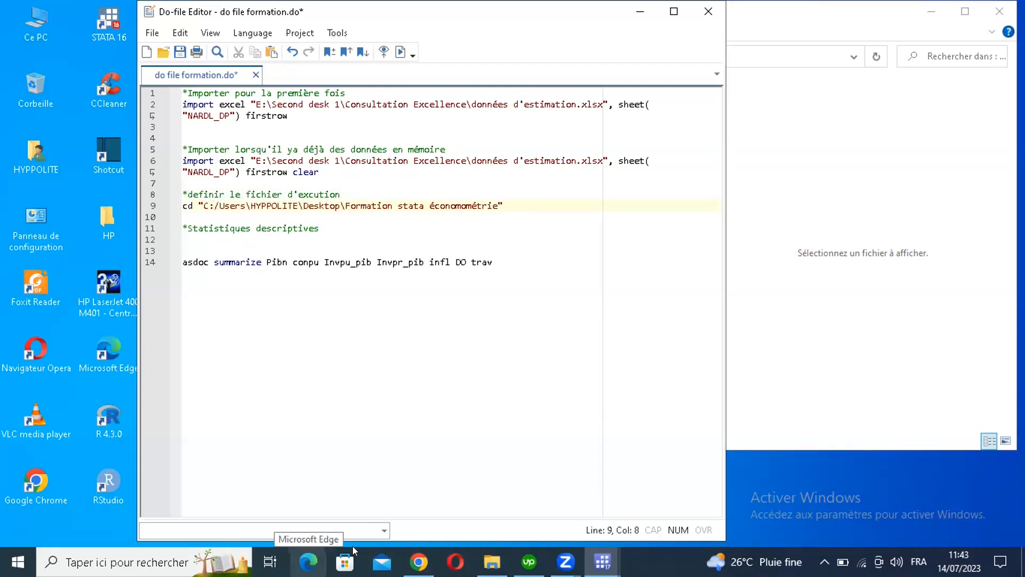
click(248, 205)
key(BackSpace)
text(/)
click(302, 205)
key(BackSpace)
text(/)
click(344, 205)
drag(186, 205, 504, 209)
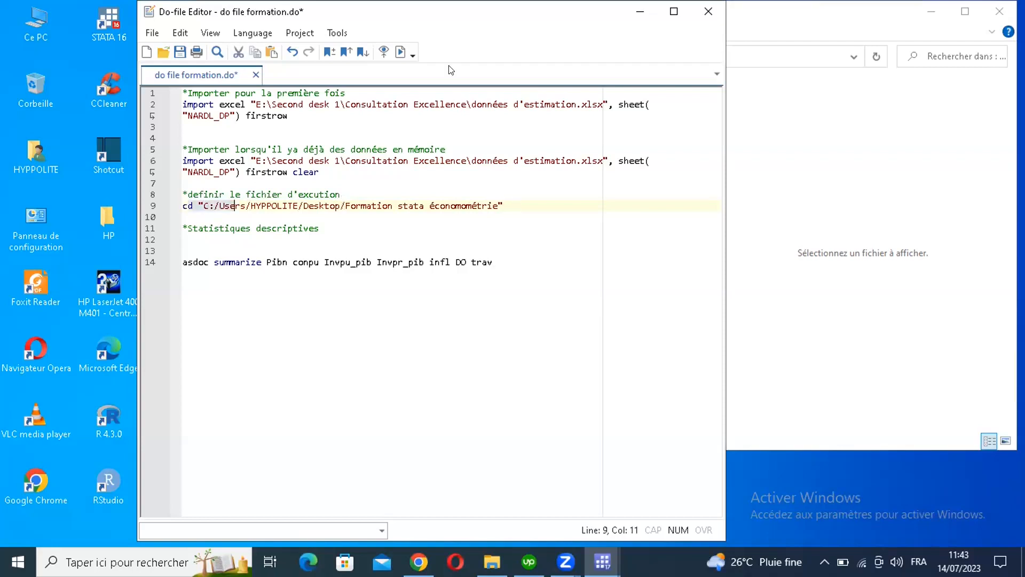
click(403, 54)
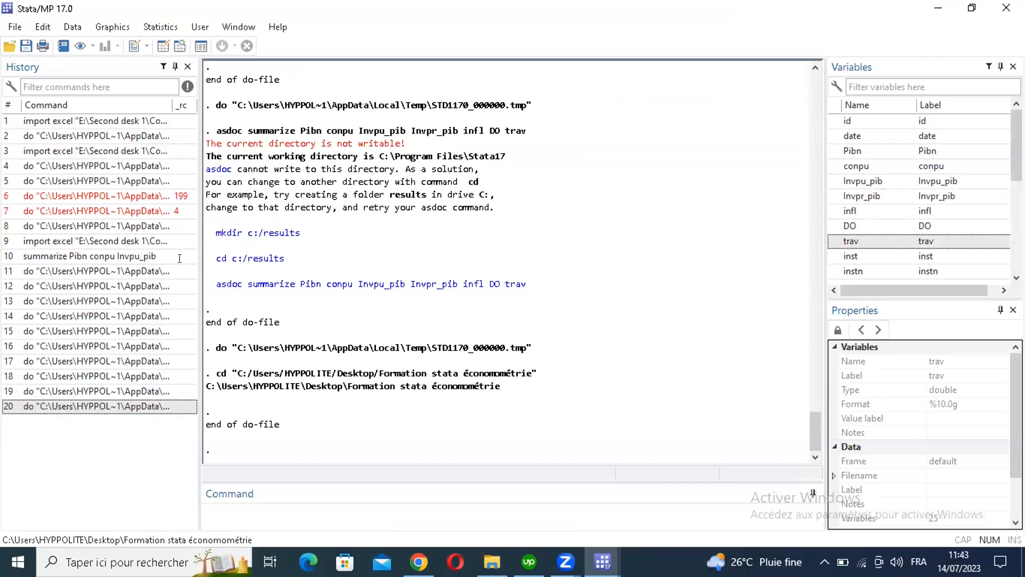
Step: Execute the asdoc summarize line from the do-file again and open the exported Myfile.doc
key(alt+Tab)
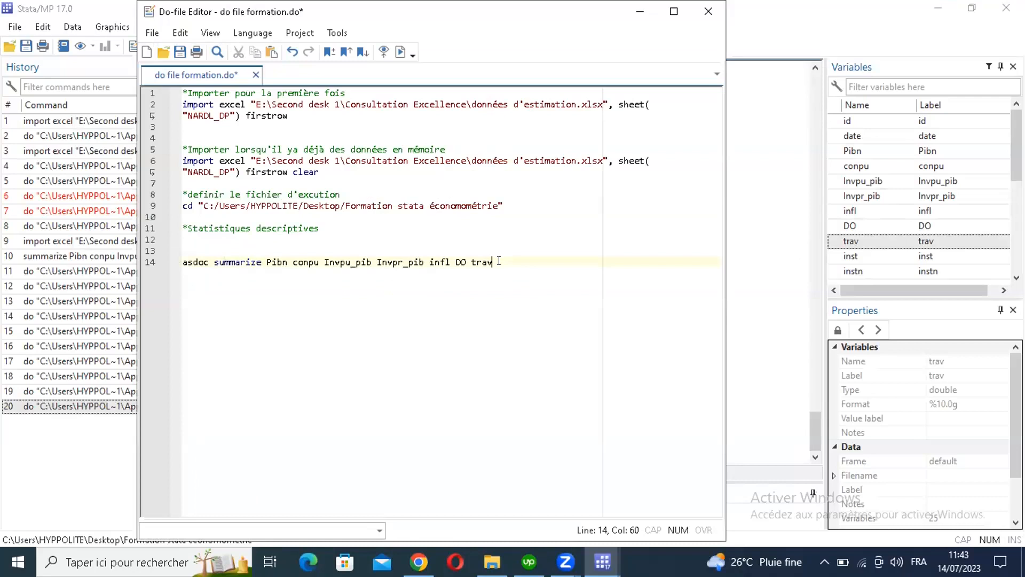
key(Home)
key(shift+End)
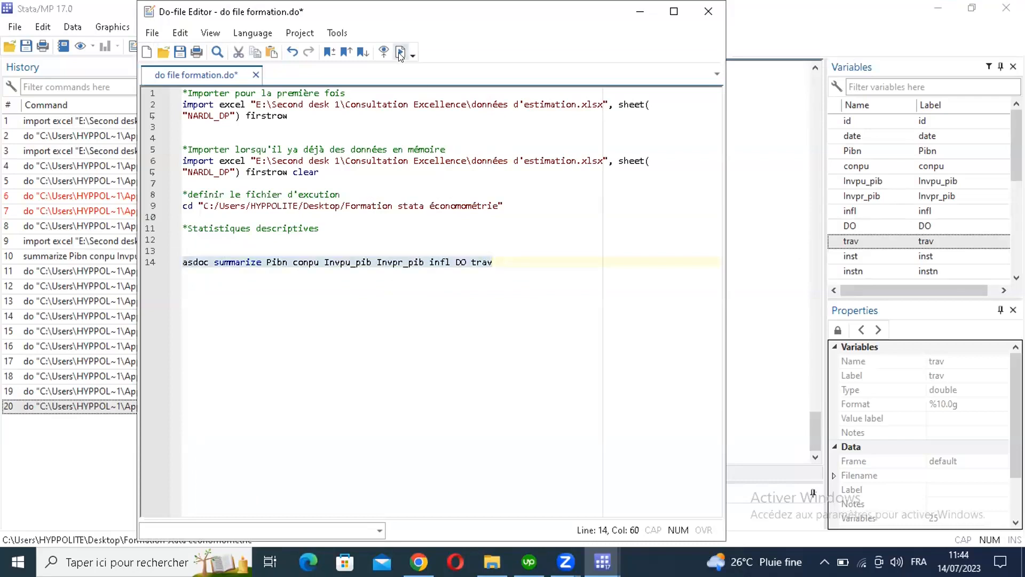
click(400, 53)
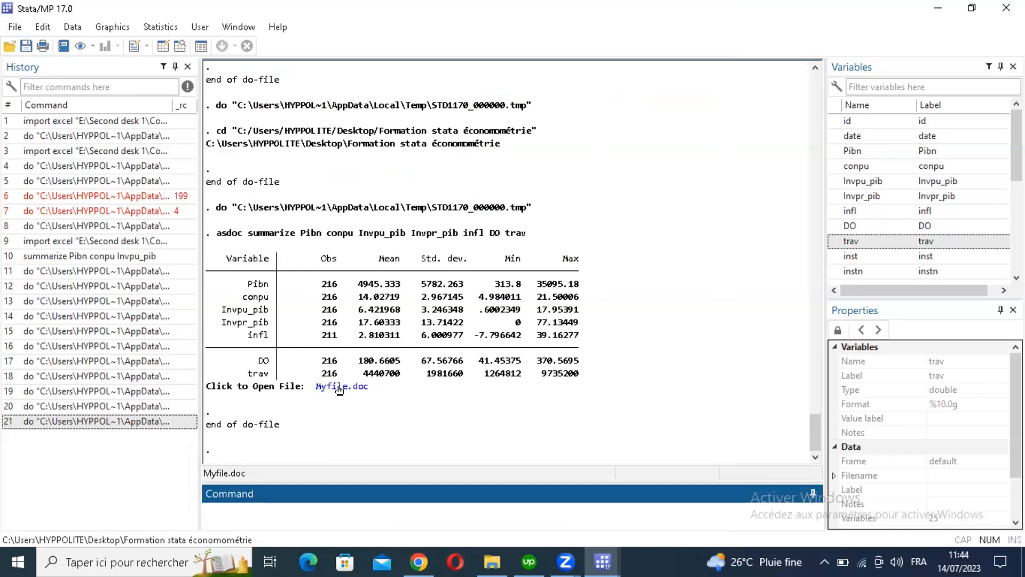
click(332, 389)
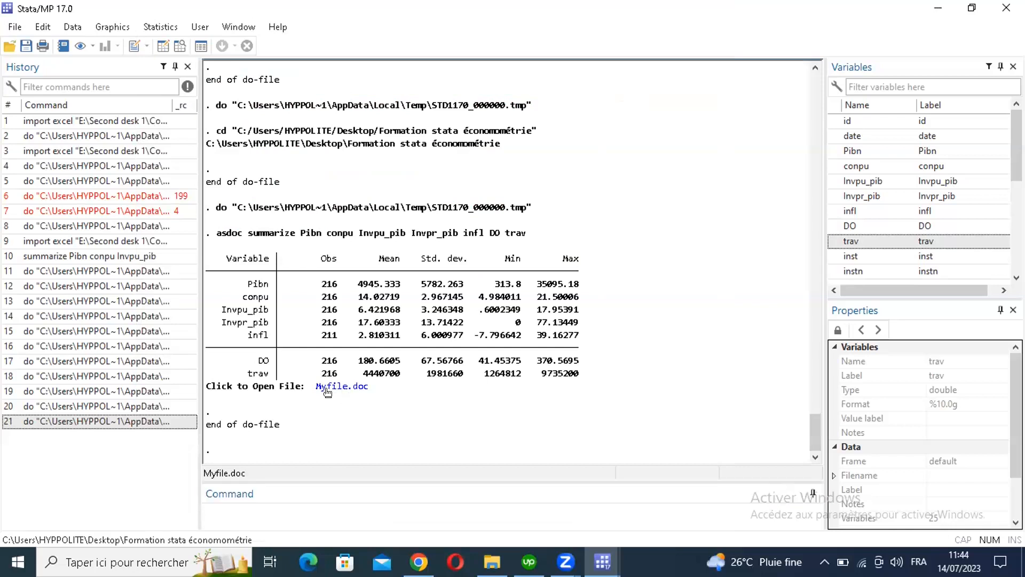
Step: Open the exported Myfile.doc from the Stata results in Word, clearing the folder window and the Office activation notice
click(354, 391)
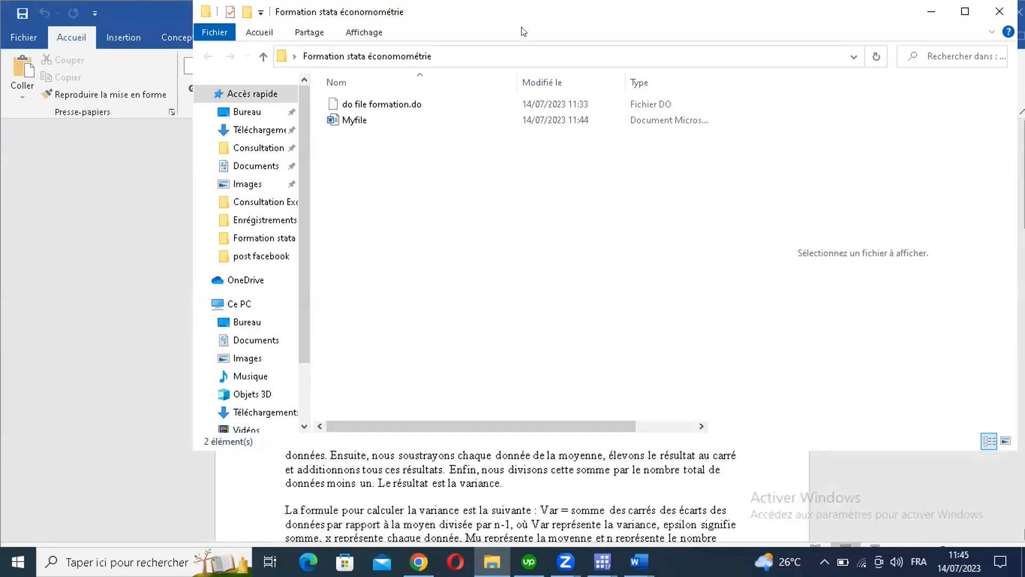
click(931, 11)
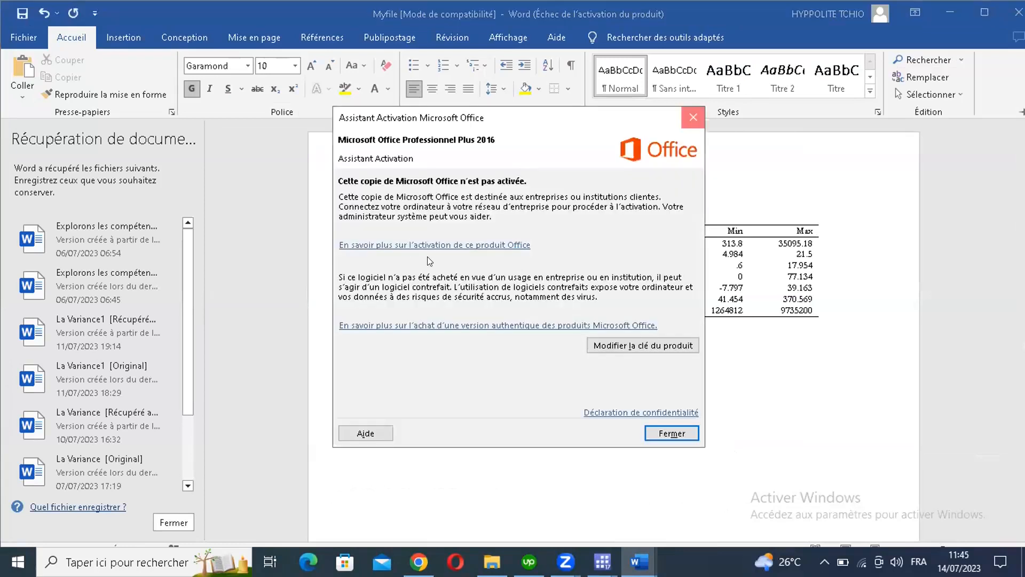
key(Return)
Step: Select the whole descriptive statistics table in Myfile and bring up the copy option for it
click(438, 265)
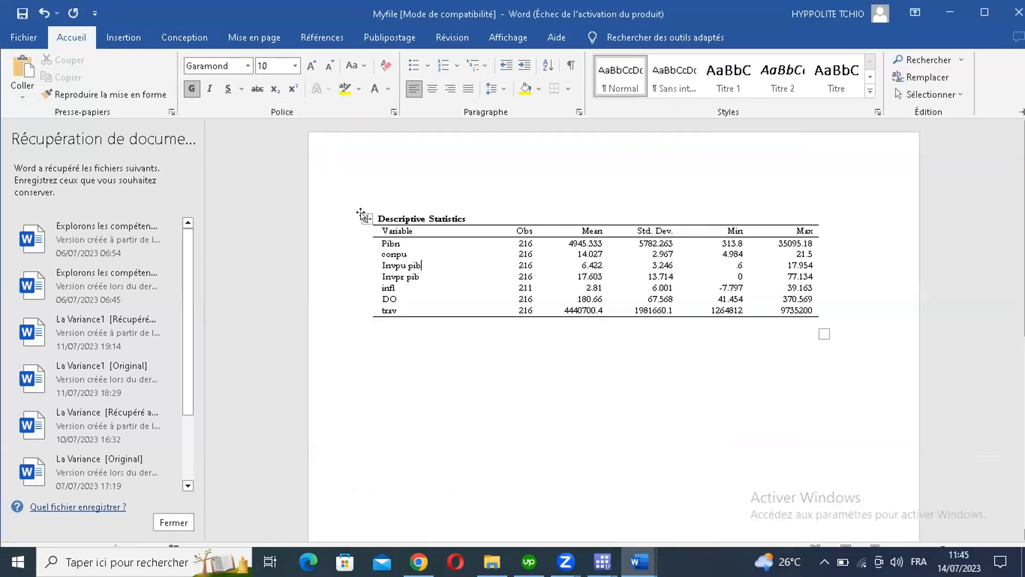
key(ctrl+a)
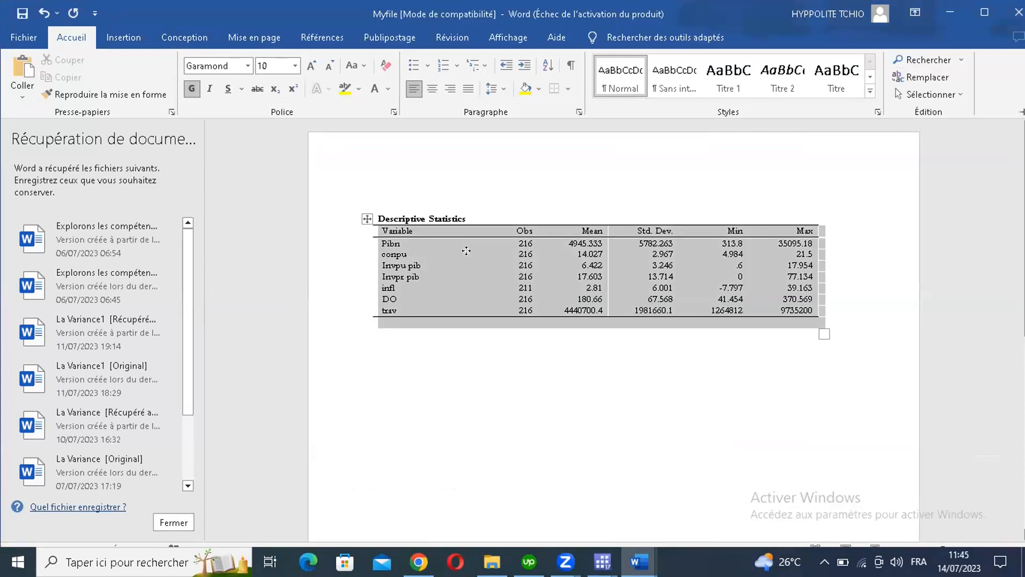
right_click(470, 259)
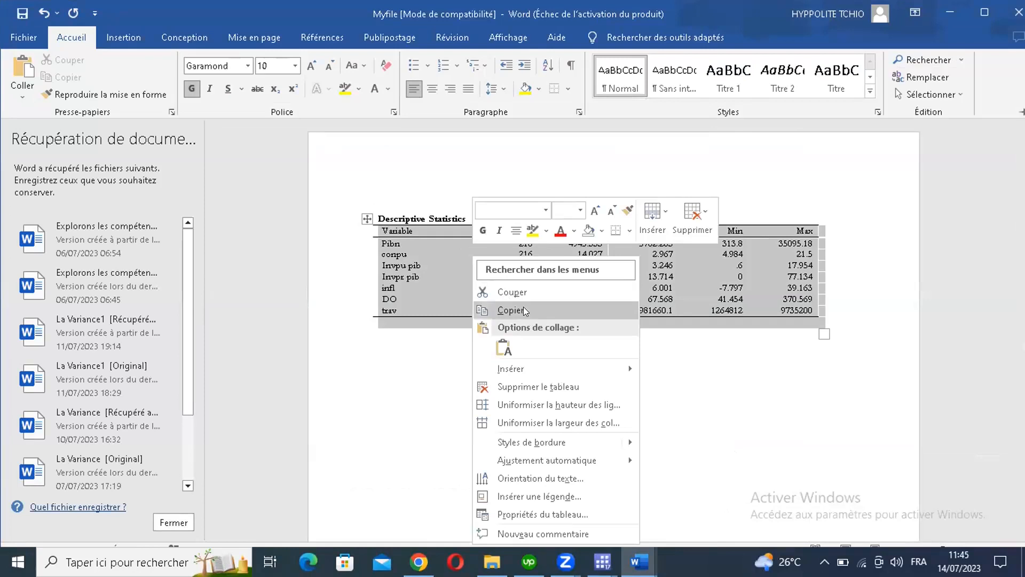
click(288, 327)
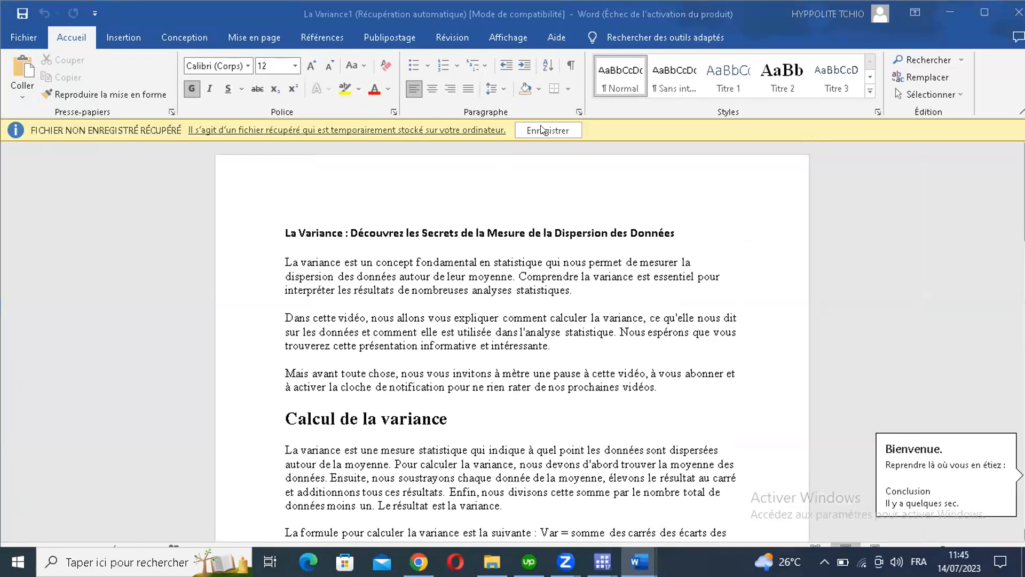
Step: Save the recovered La Variance1 document and return to Myfile
click(543, 132)
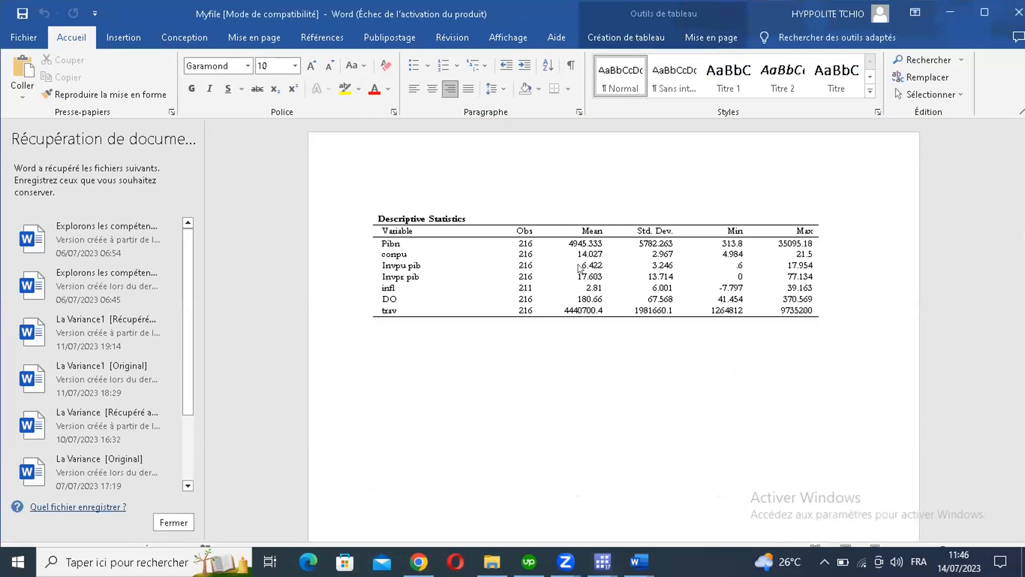
click(403, 17)
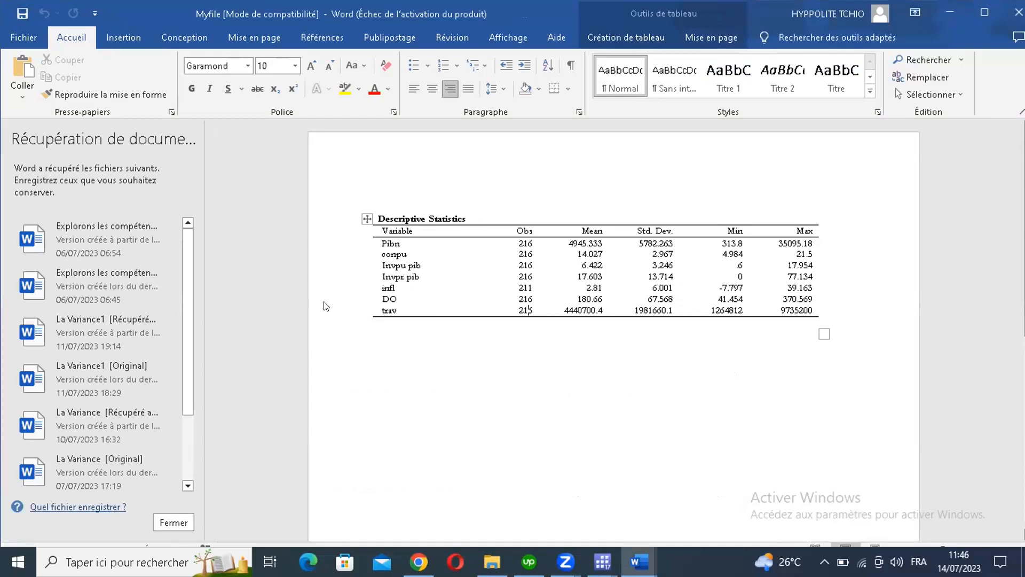
Step: Switch to Stata and back to Myfile in Word, and highlight the table's data rows and its Descriptive Statistics title for review
key(alt+Tab)
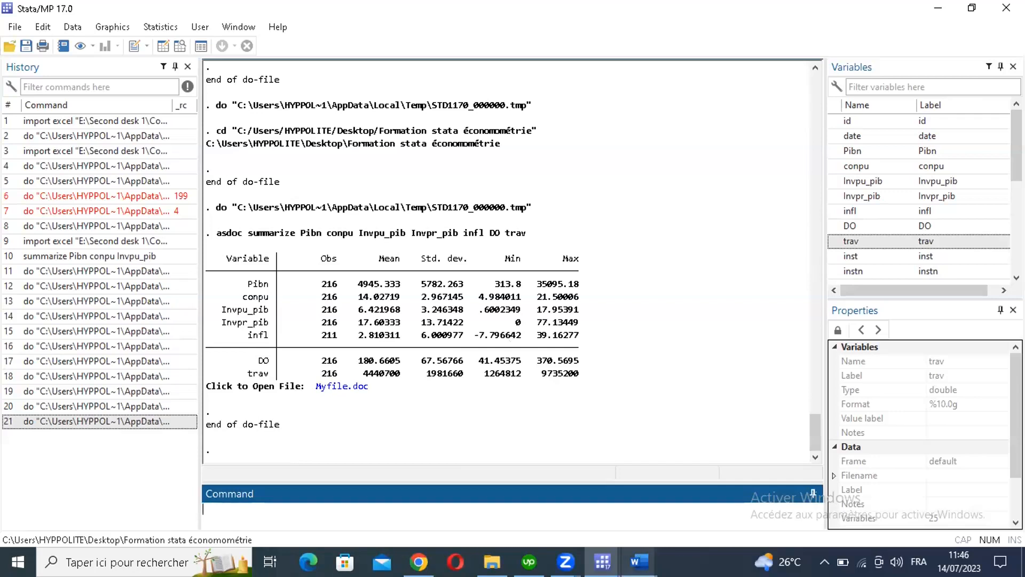
click(640, 561)
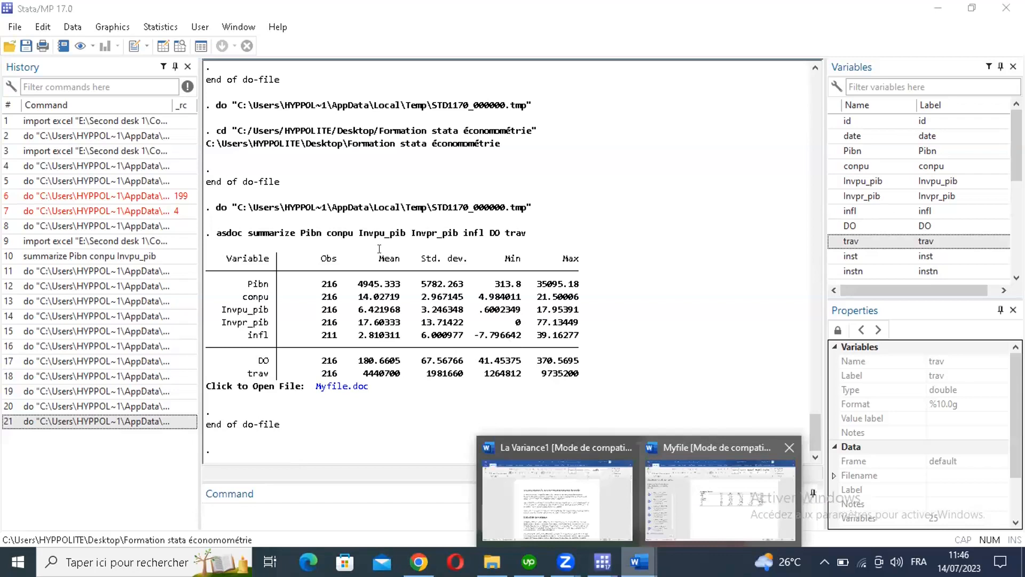
click(721, 501)
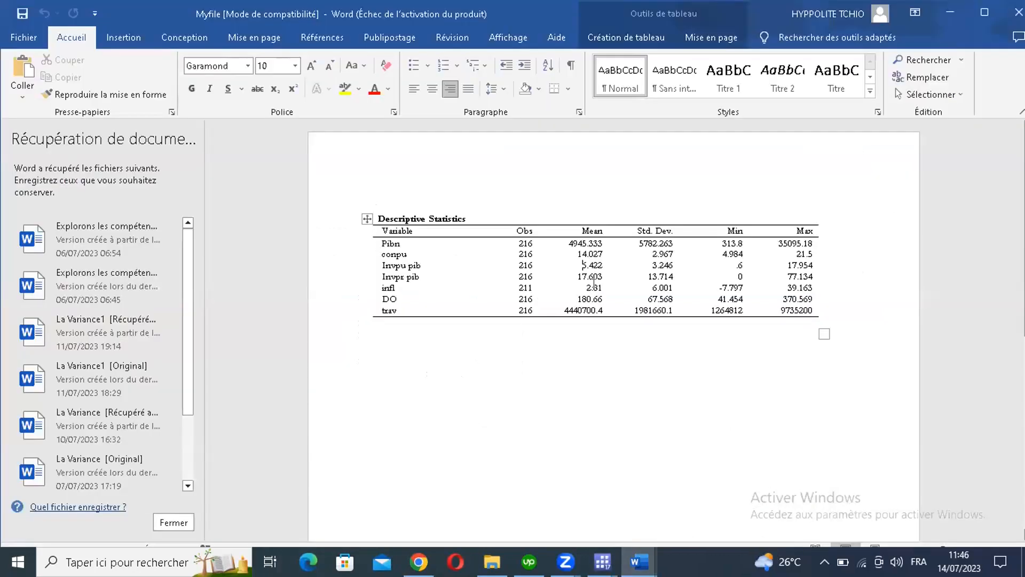
drag(380, 244, 811, 310)
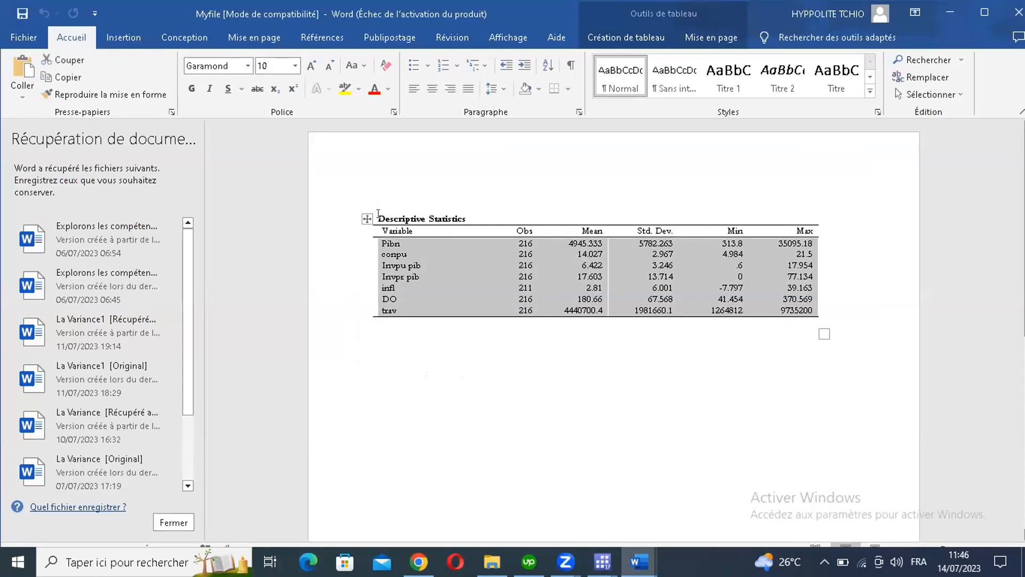
click(474, 213)
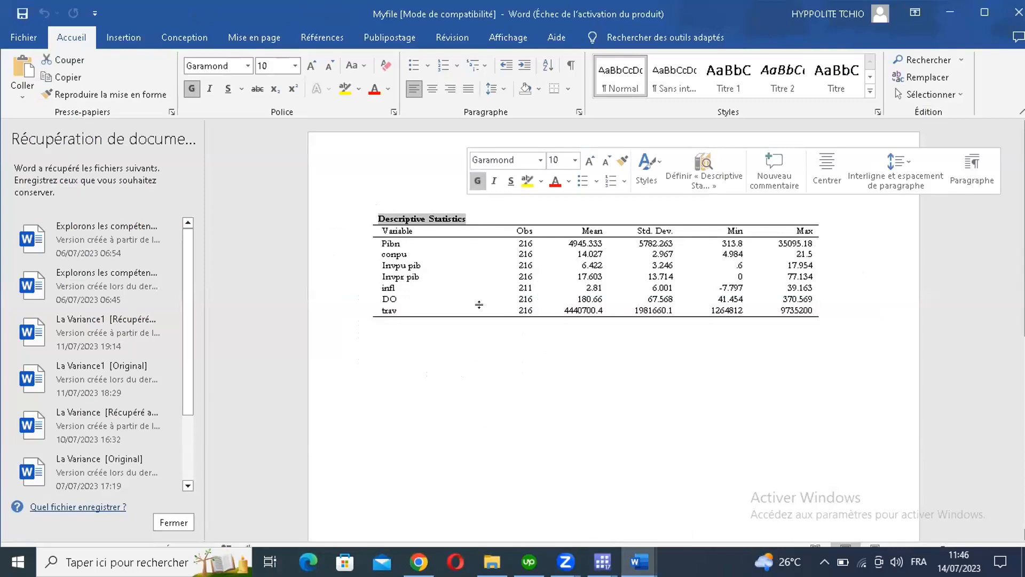
mouse_move(366, 218)
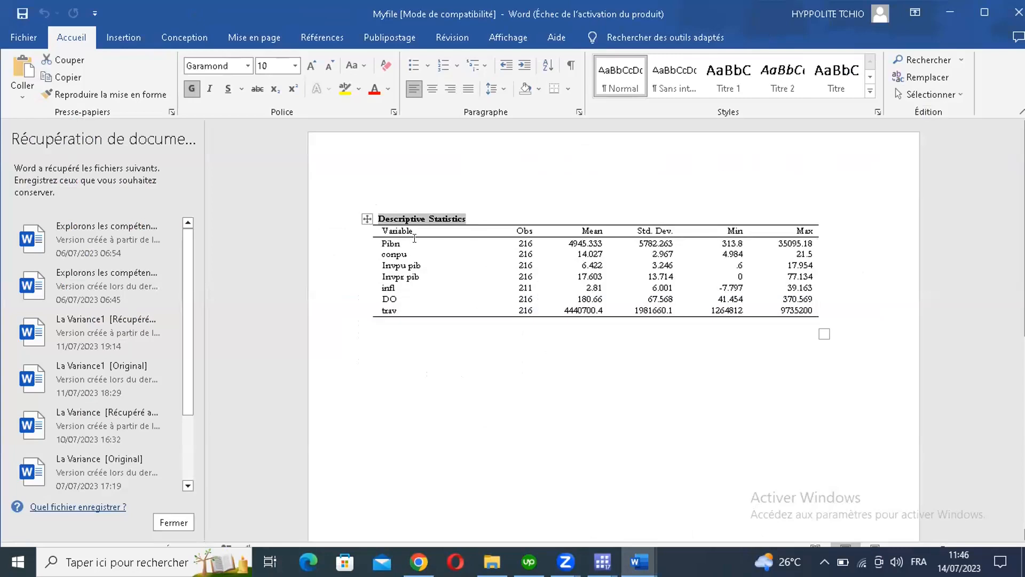
Step: Switch to Stata and highlight the summary statistics output to compare it with the exported Word table
click(602, 562)
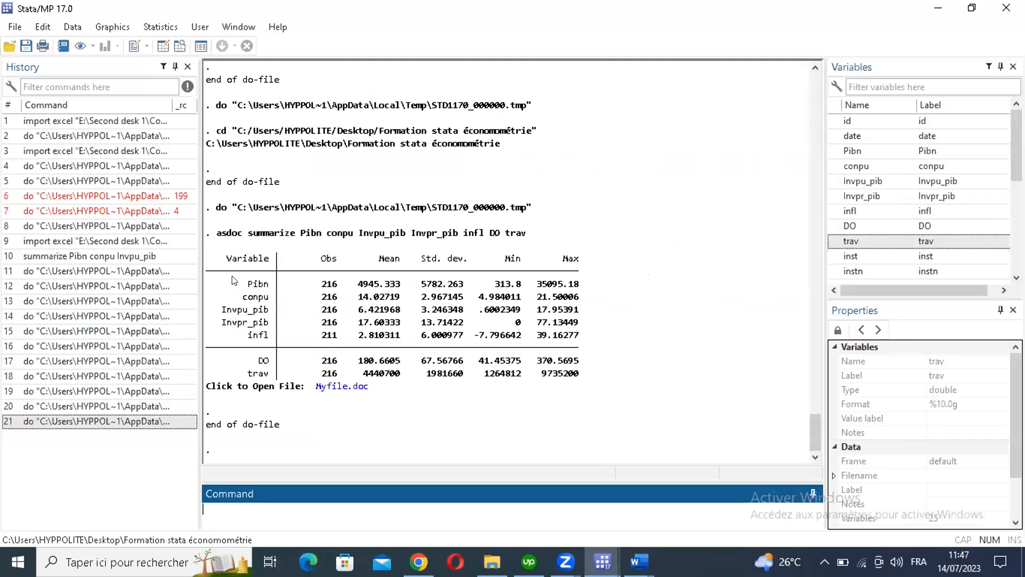
drag(232, 276, 579, 322)
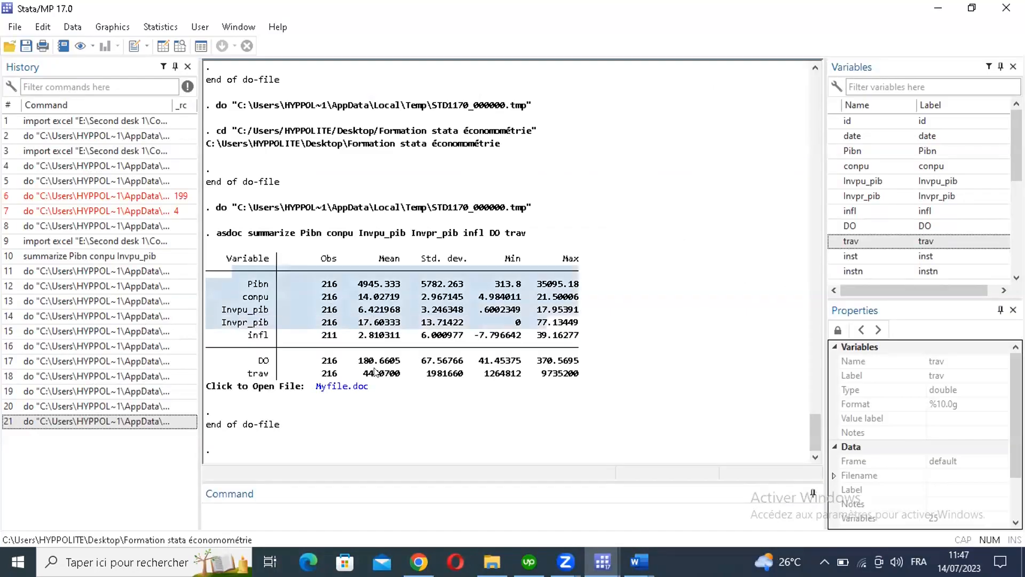
click(248, 283)
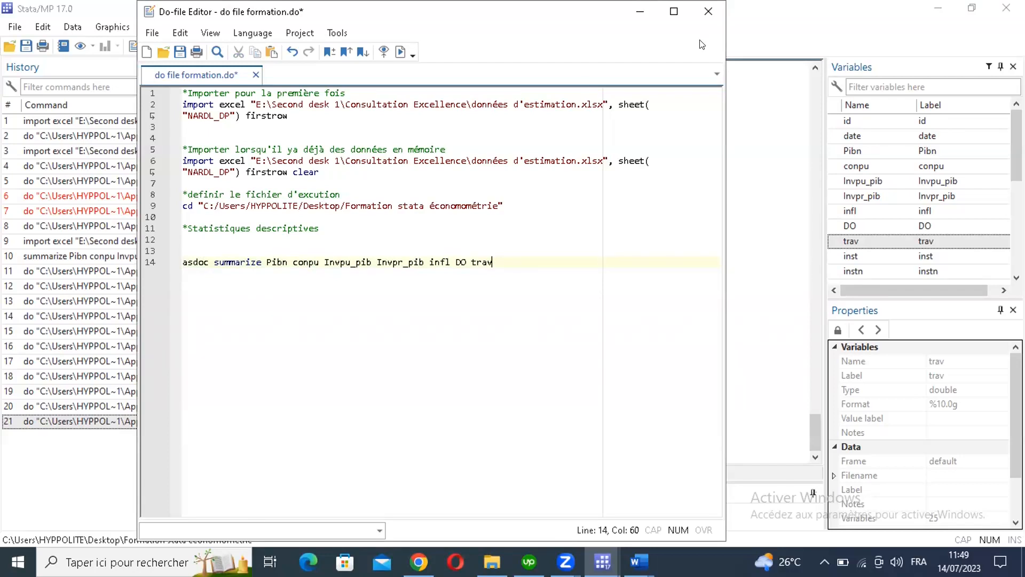
Step: Return to the main Stata window and run the command help asdoc to open the asdoc documentation
click(800, 31)
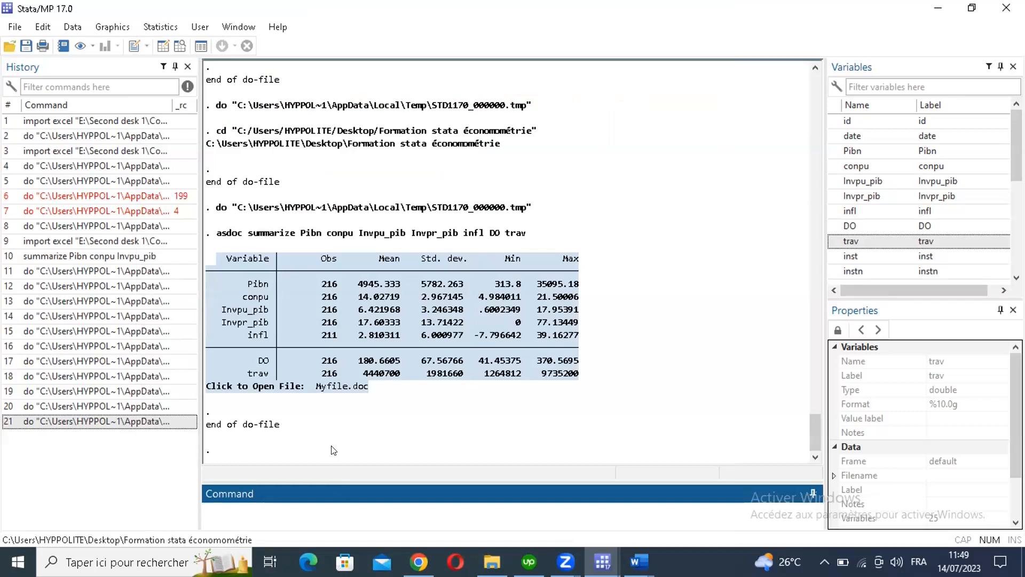
click(233, 511)
text(help)
text(asdoc)
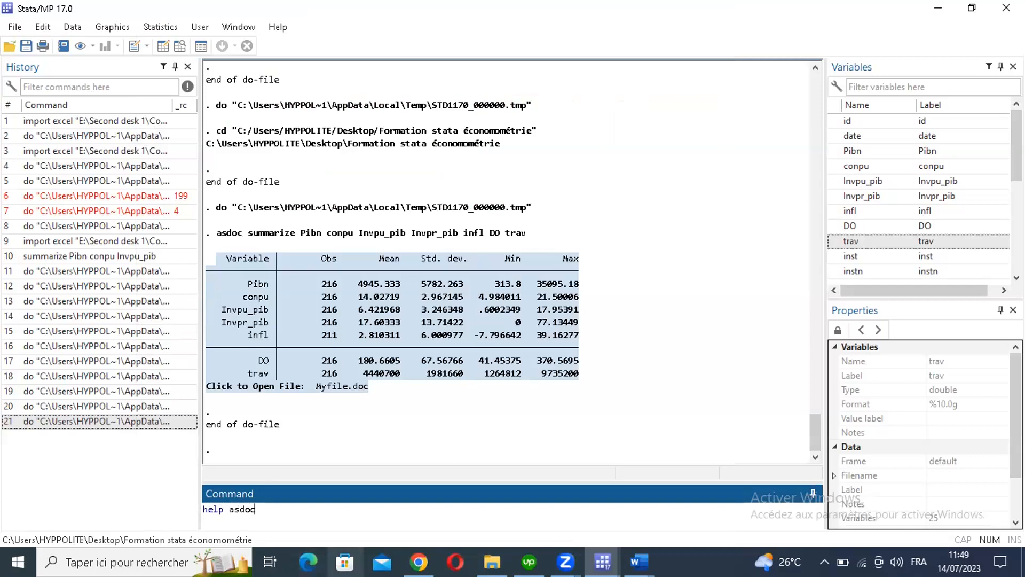
key(Return)
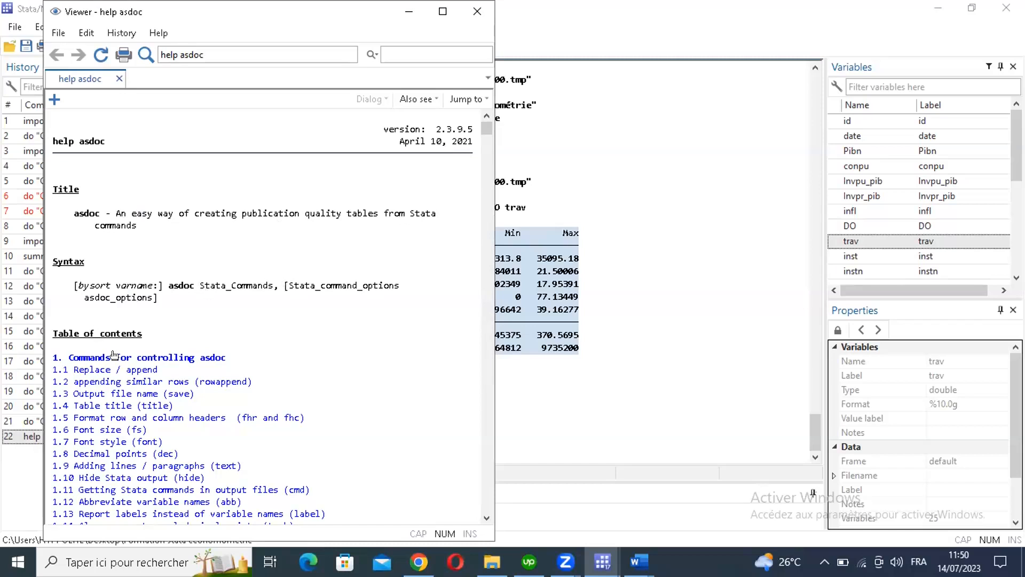
Step: Look through the asdoc help's table of contents, from the control commands and summary statistics sections down to the description and asdoc options
scroll(104, 327, down, 1)
scroll(93, 283, down, 1)
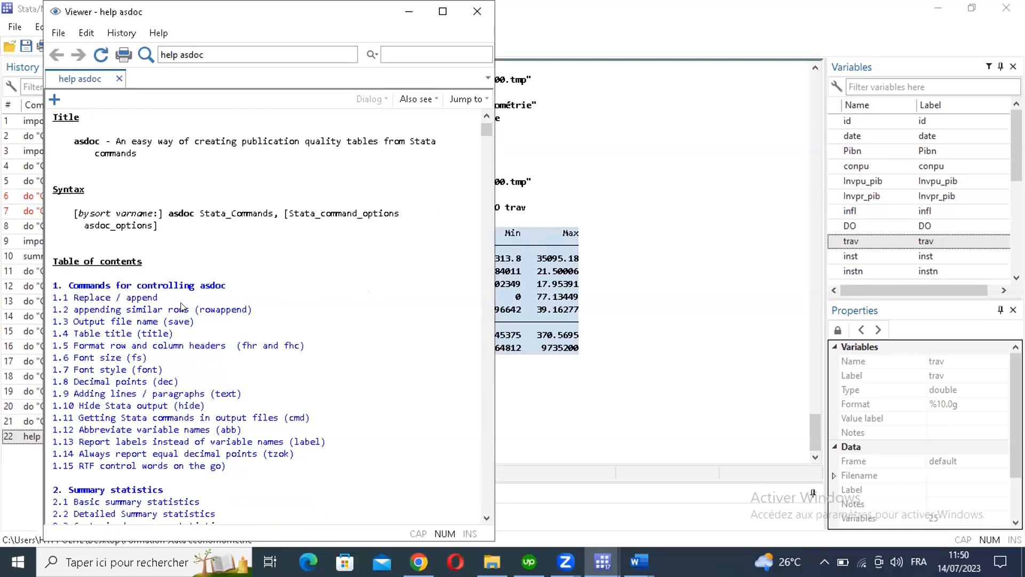
scroll(181, 305, down, 2)
scroll(486, 136, down, 1)
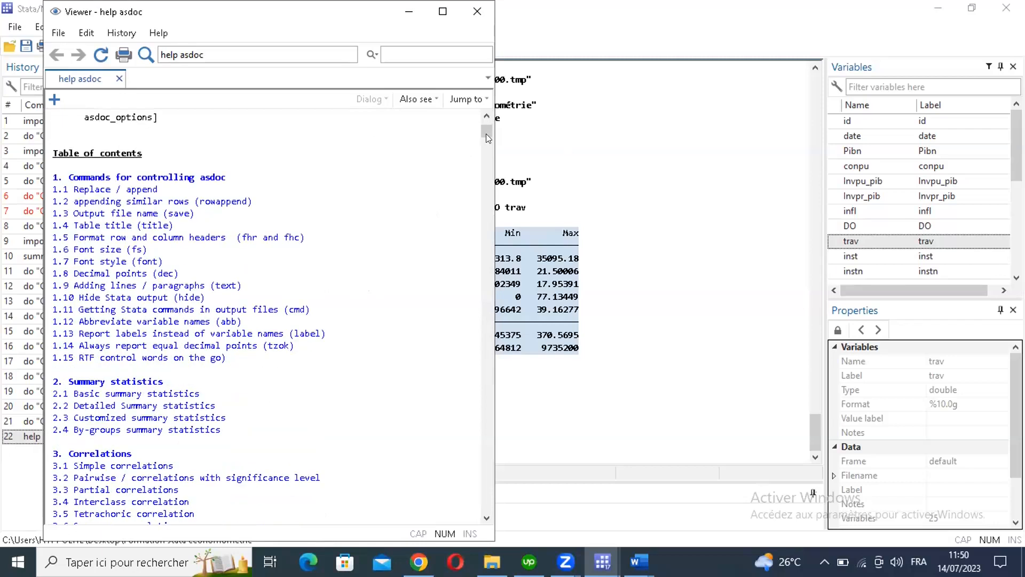
scroll(488, 142, down, 8)
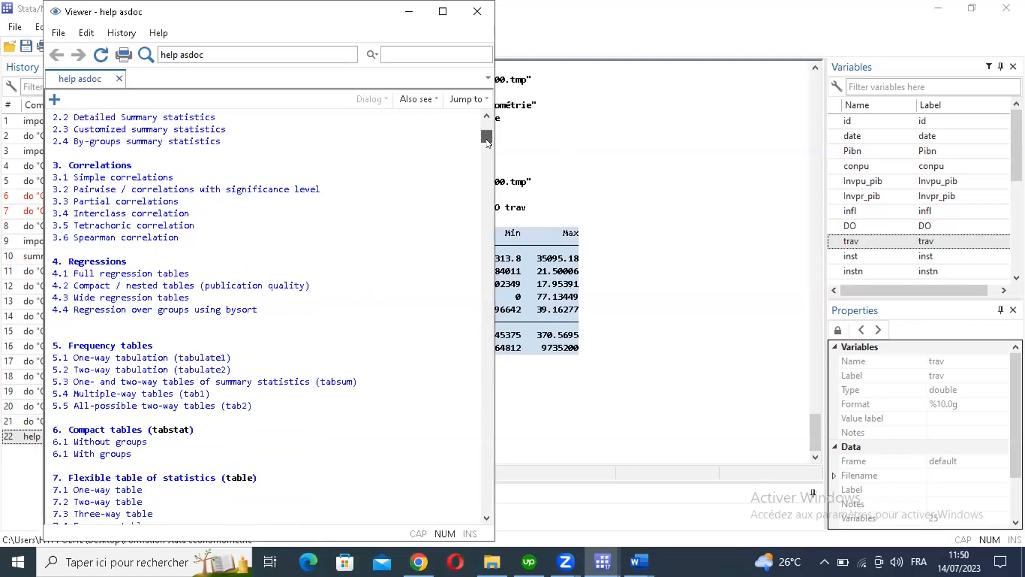
scroll(487, 142, down, 2)
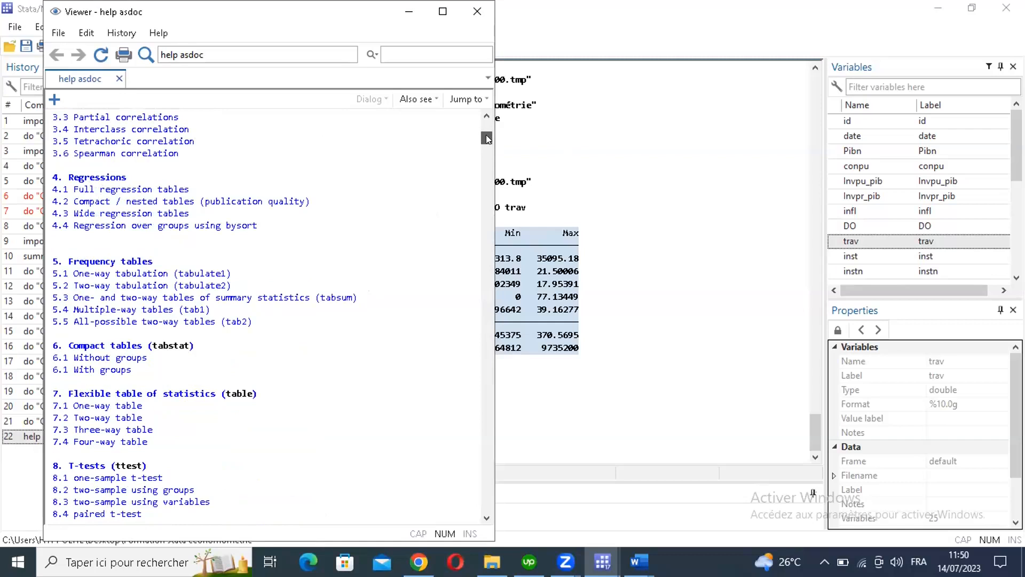
scroll(487, 139, up, 7)
scroll(125, 240, up, 6)
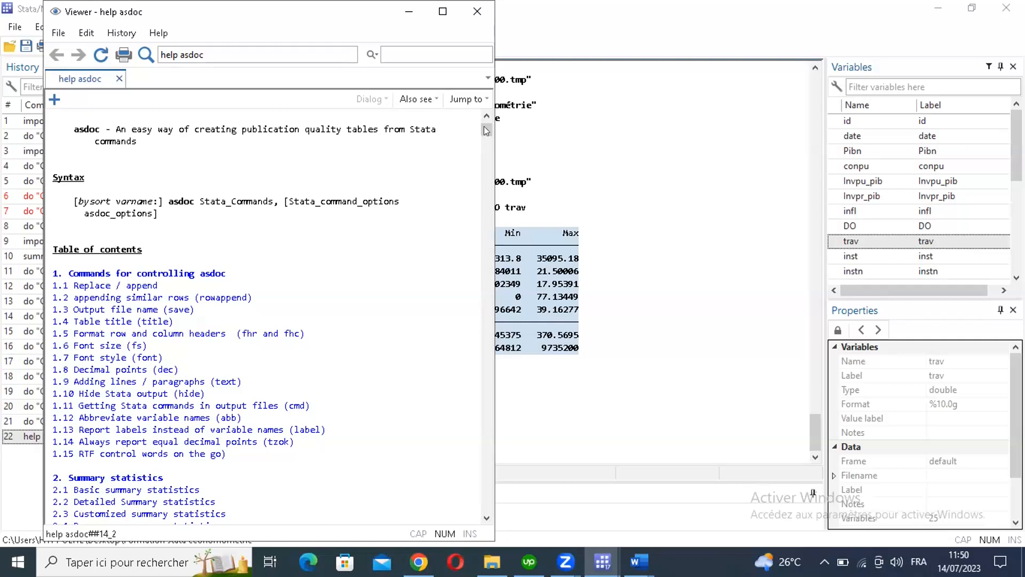
scroll(134, 239, down, 10)
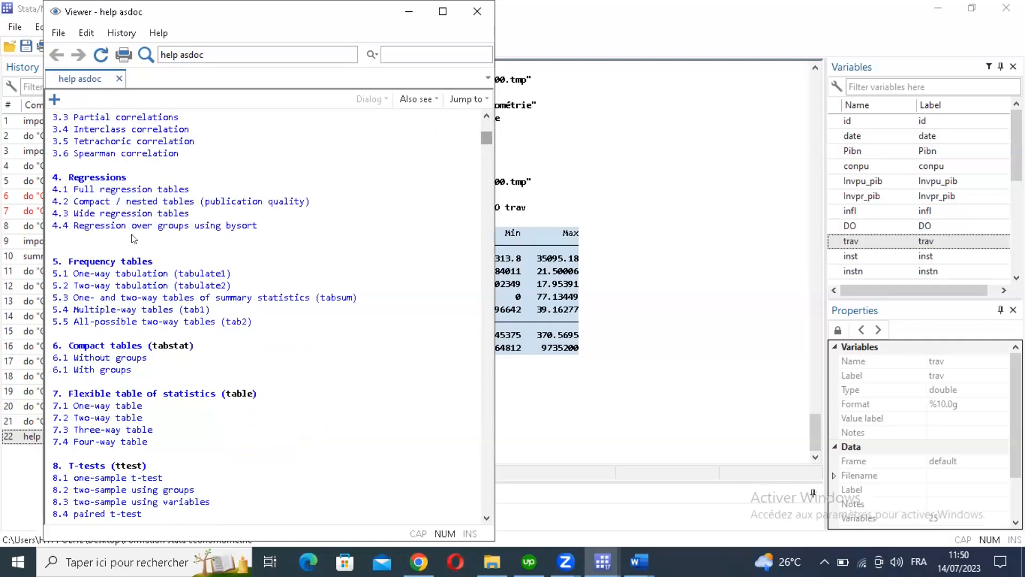
scroll(94, 201, up, 3)
scroll(94, 202, up, 1)
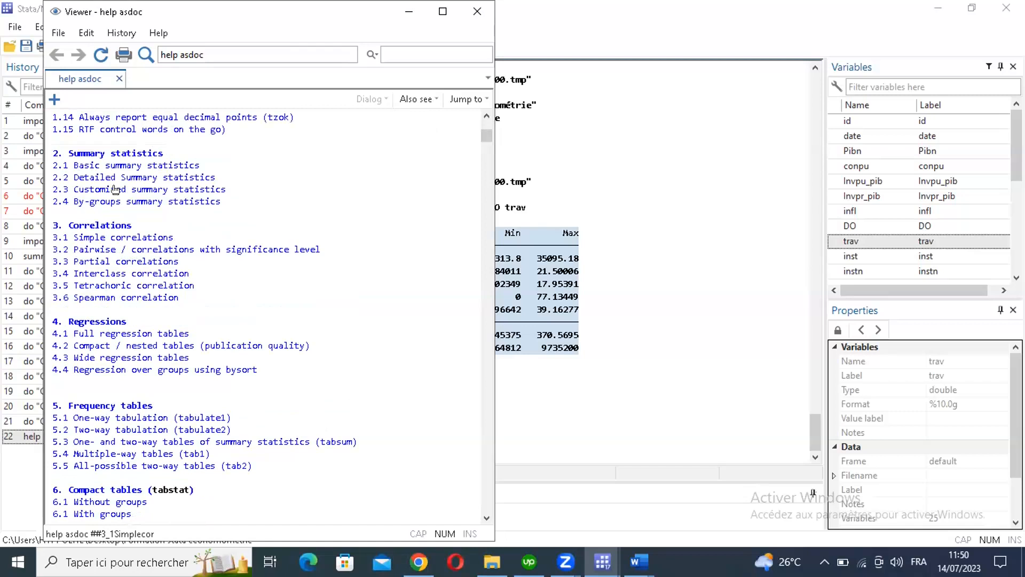
scroll(116, 190, up, 1)
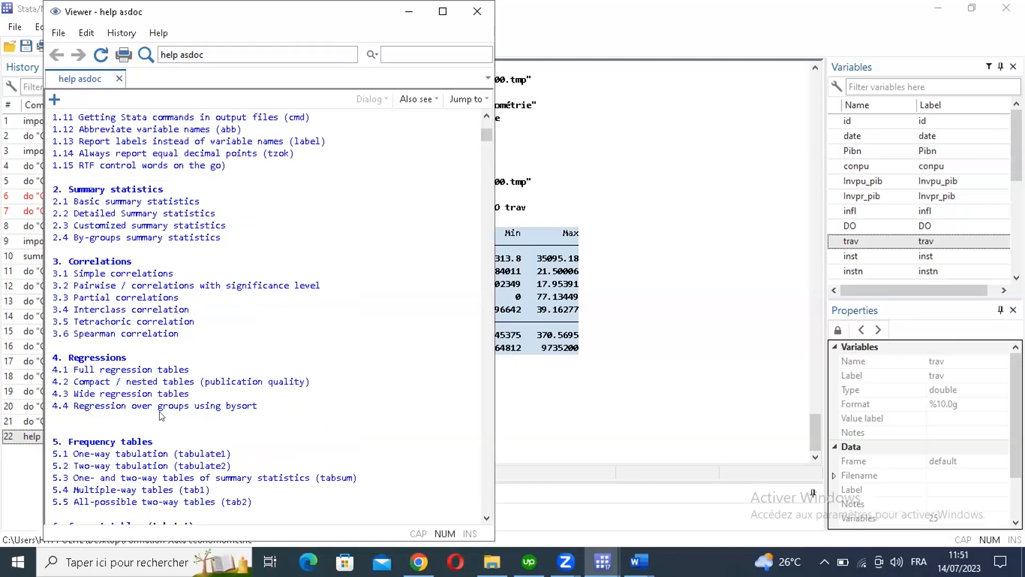
scroll(162, 416, down, 2)
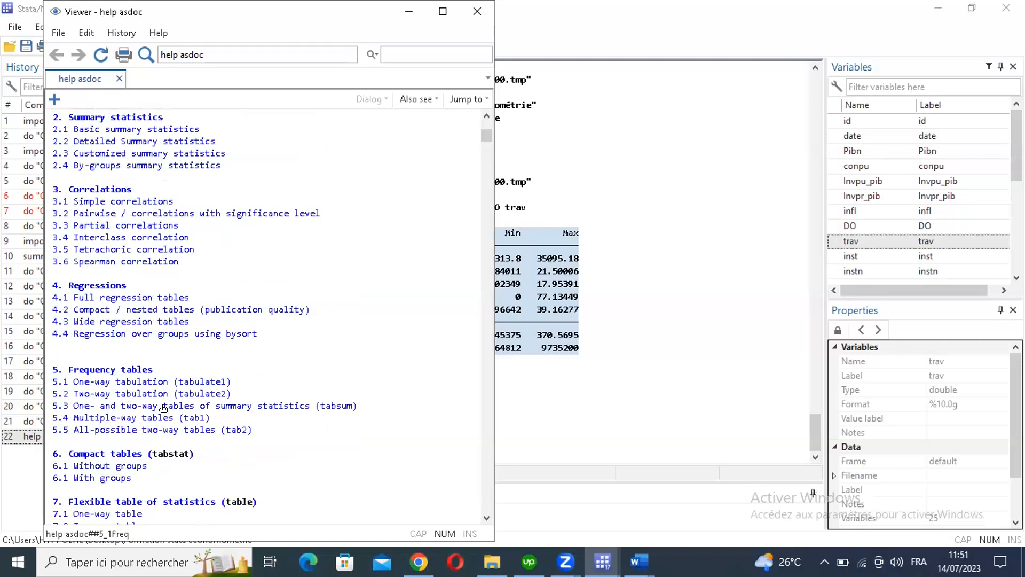
scroll(154, 360, down, 1)
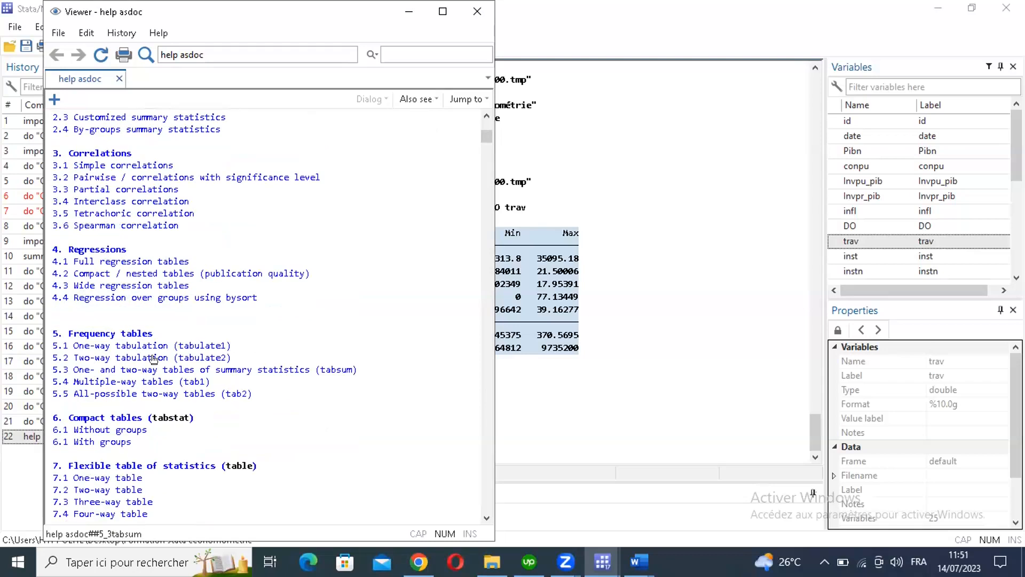
scroll(109, 392, down, 1)
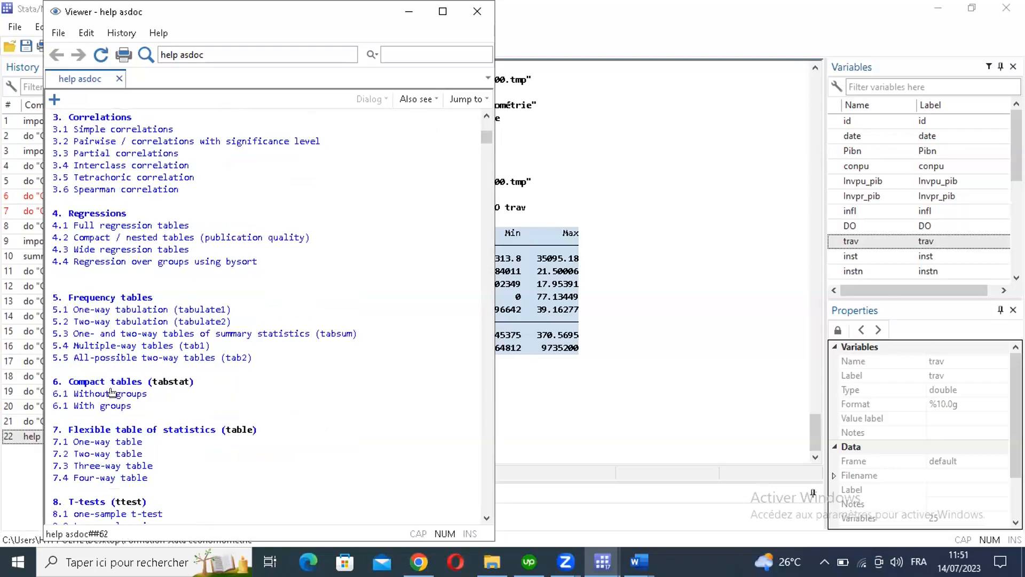
scroll(111, 390, down, 3)
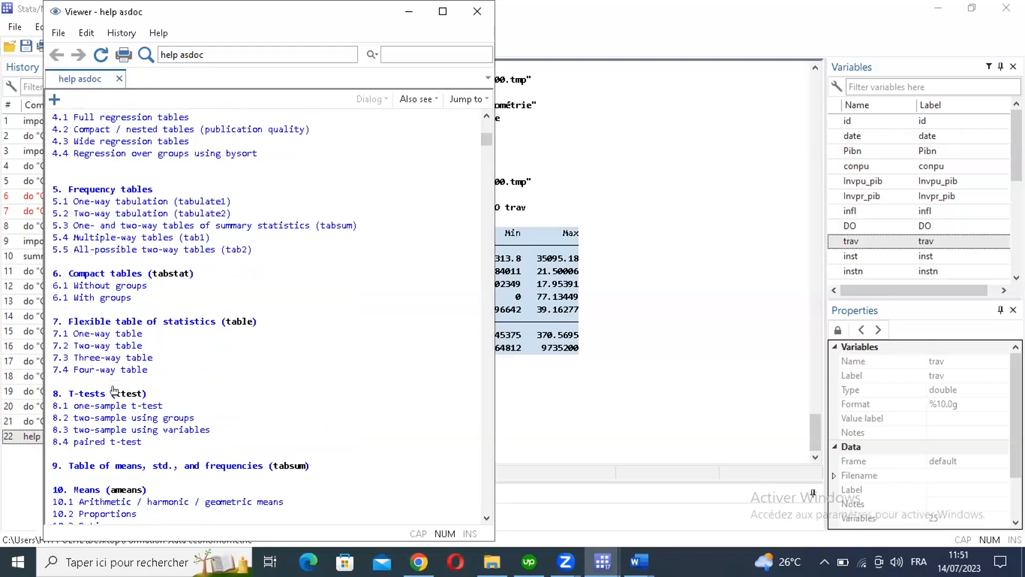
scroll(113, 390, down, 5)
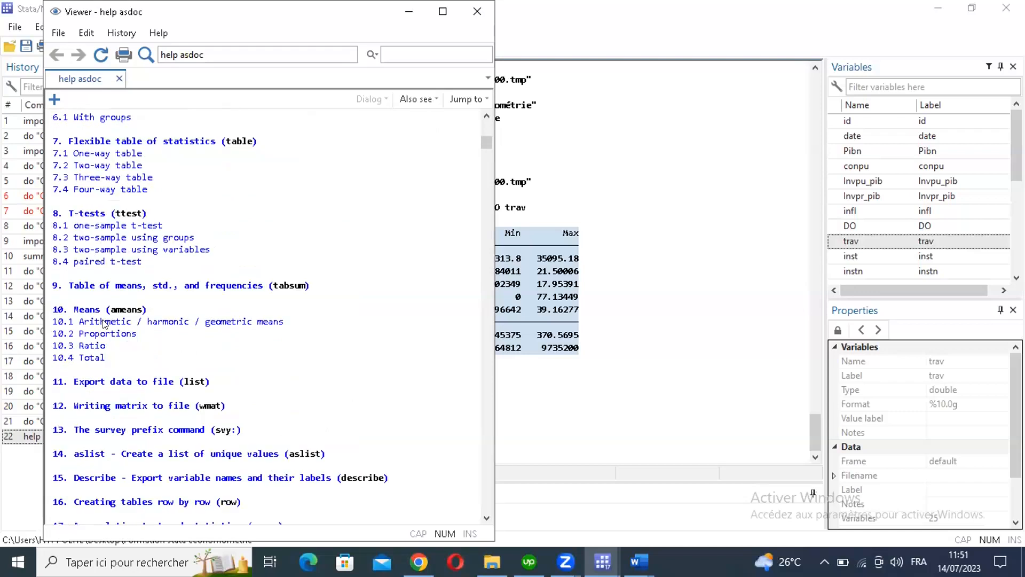
scroll(113, 344, down, 2)
scroll(114, 351, down, 2)
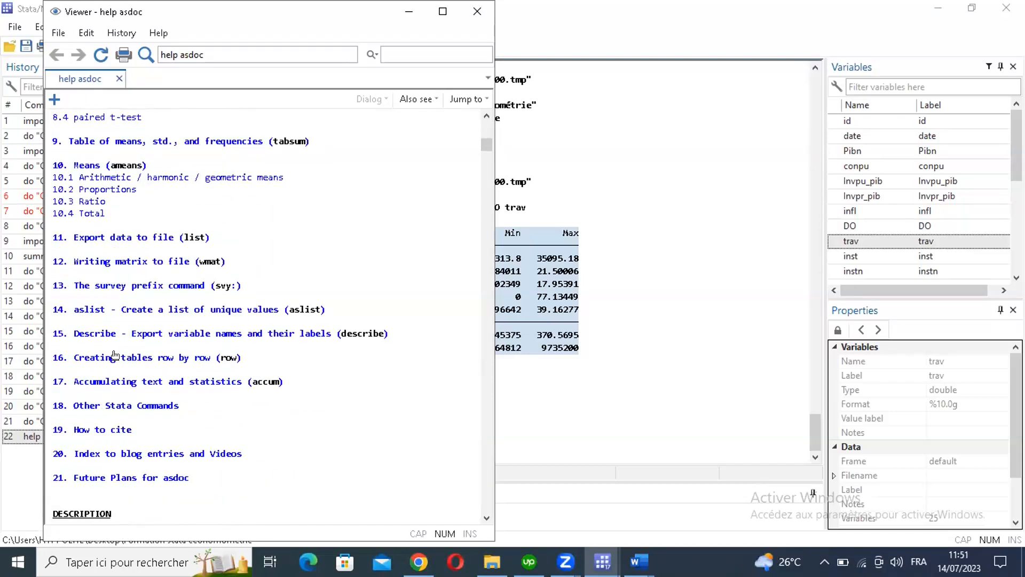
scroll(114, 354, down, 6)
scroll(116, 354, down, 2)
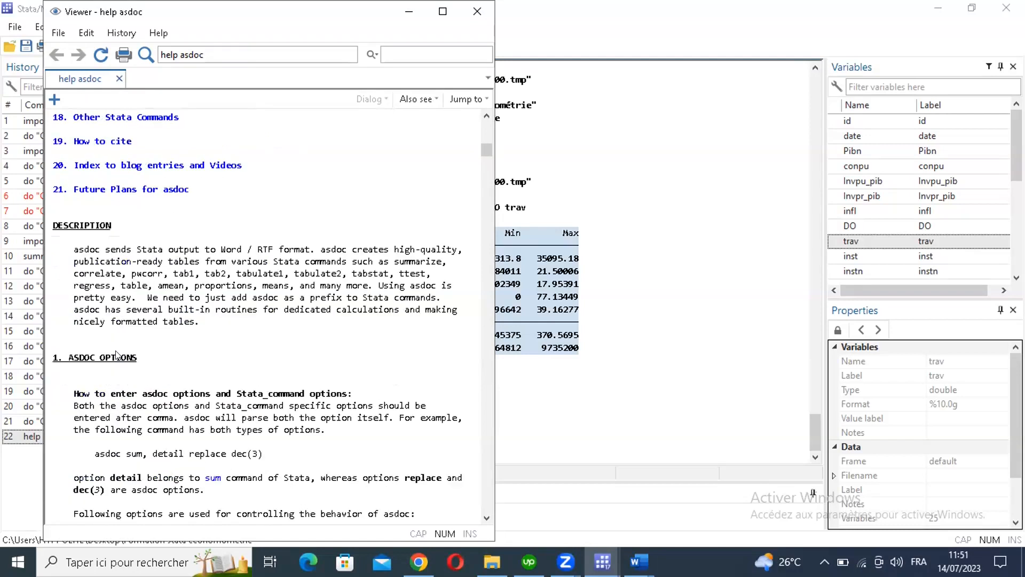
Step: Read the asdoc options on replace and append, rowappend, save(file_name) and title(table_title), including their example commands
scroll(116, 354, down, 2)
scroll(117, 355, down, 6)
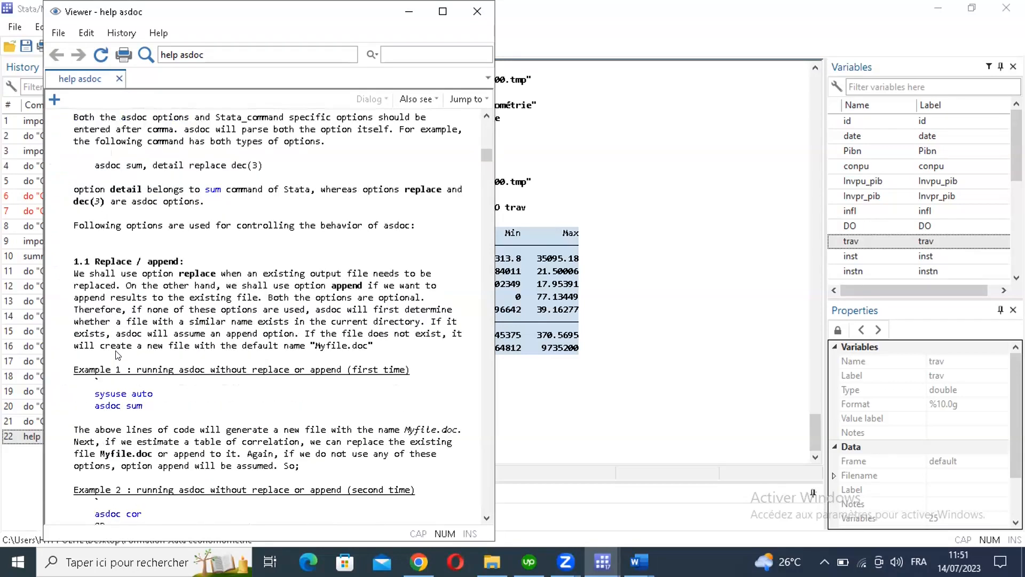
scroll(195, 348, down, 1)
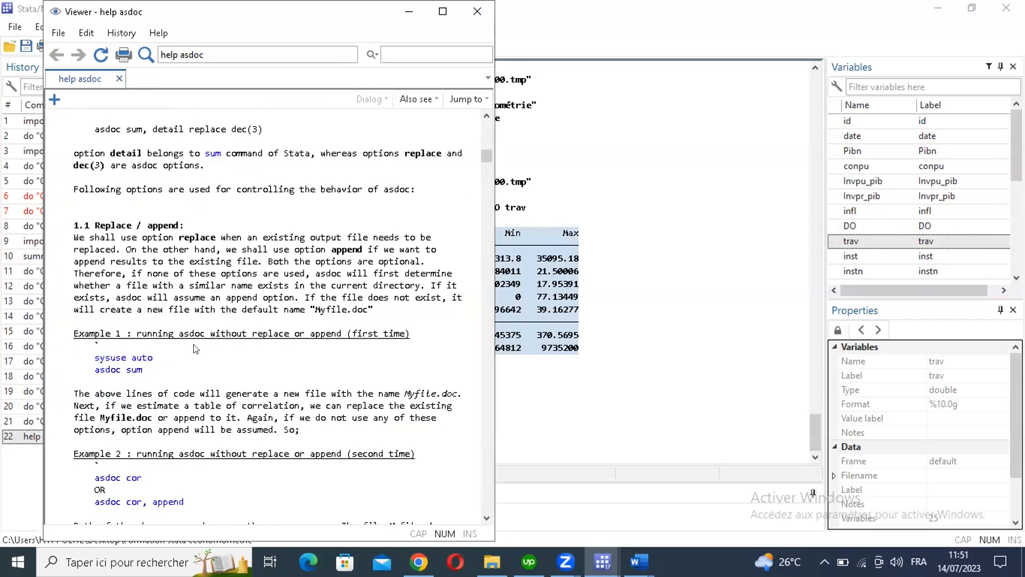
scroll(195, 349, down, 2)
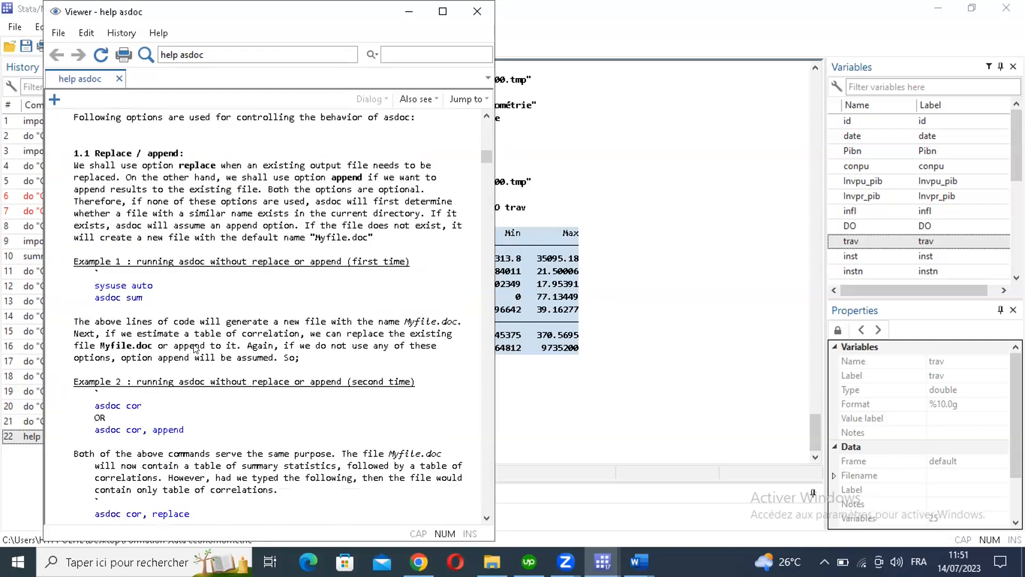
scroll(195, 347, down, 2)
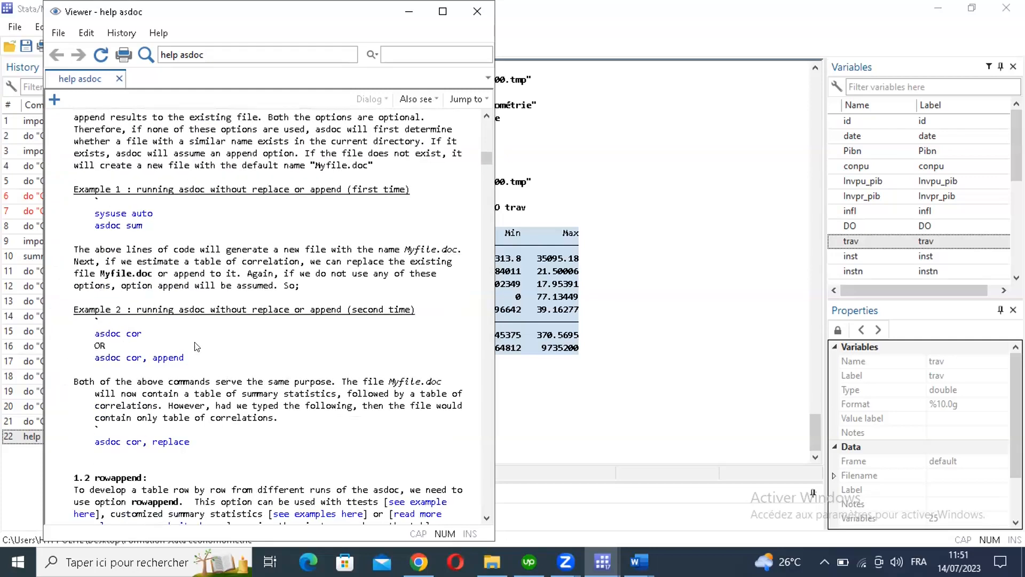
scroll(192, 430, down, 7)
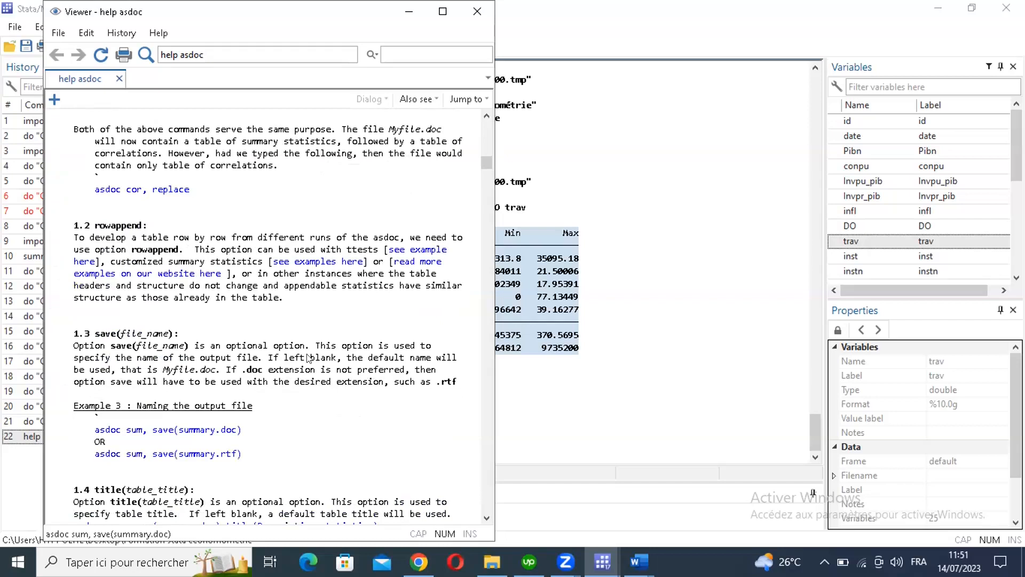
scroll(309, 360, down, 1)
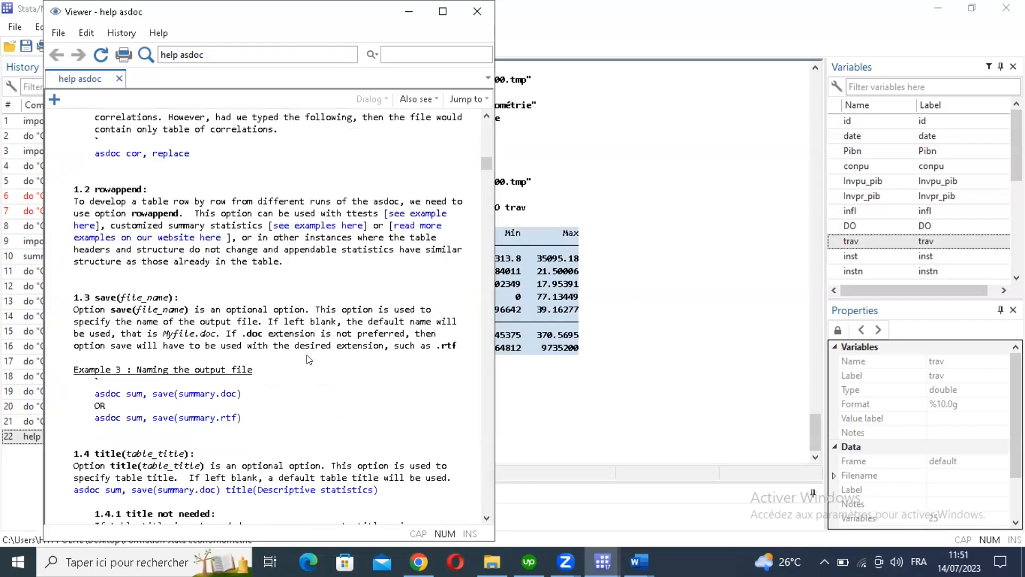
scroll(260, 404, down, 2)
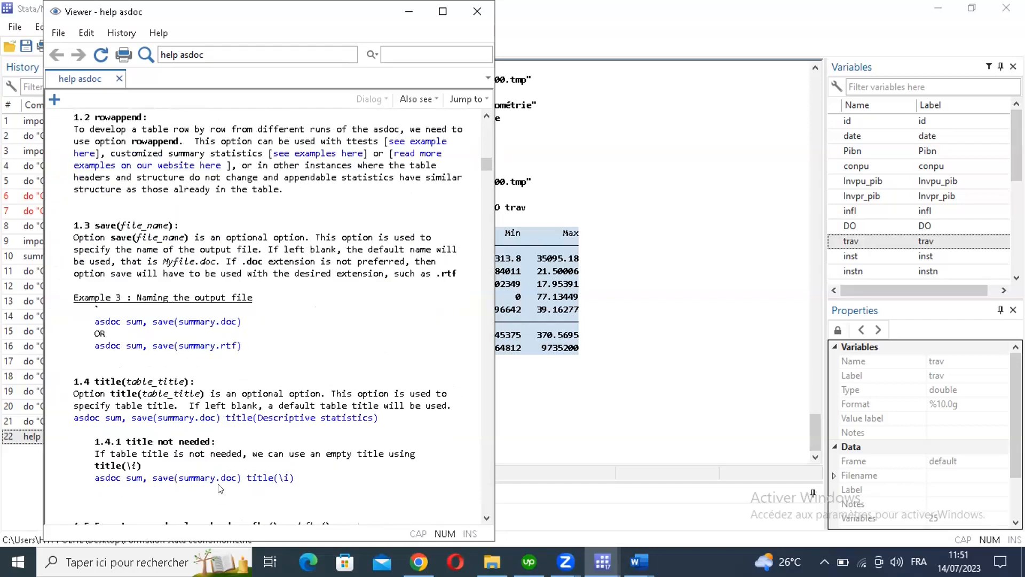
scroll(219, 489, down, 1)
scroll(221, 484, down, 3)
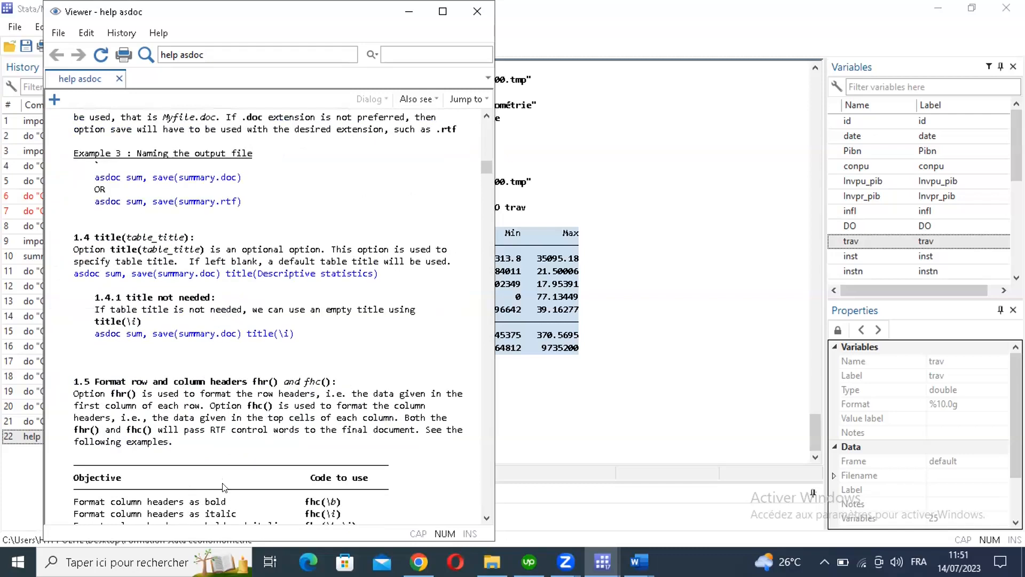
Step: Look through the asdoc formatting options, from row and column headers fhr() and fhc() to the RTF control words in section 1.15
scroll(225, 486, down, 5)
scroll(224, 481, down, 2)
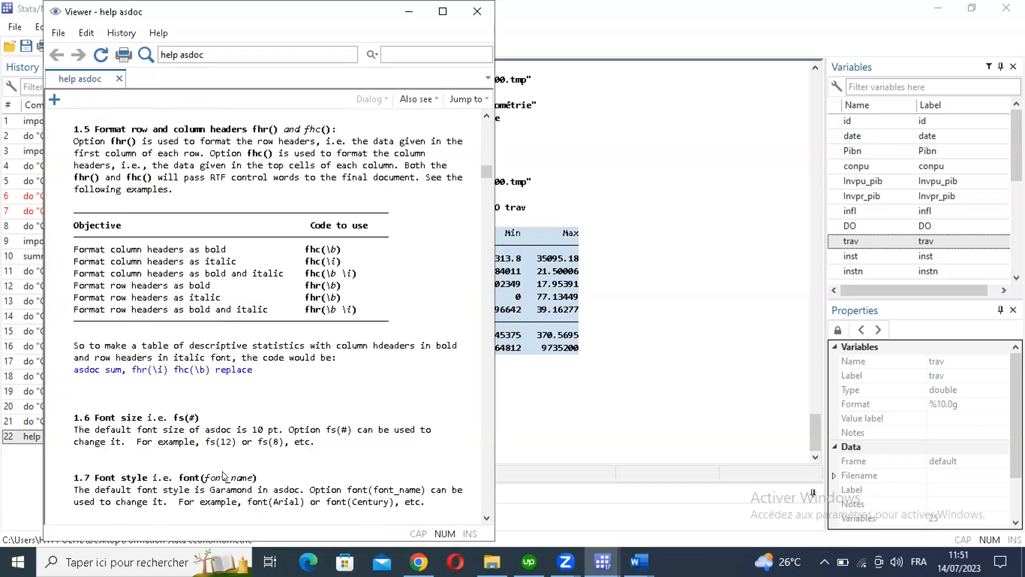
scroll(224, 481, down, 7)
scroll(228, 483, down, 7)
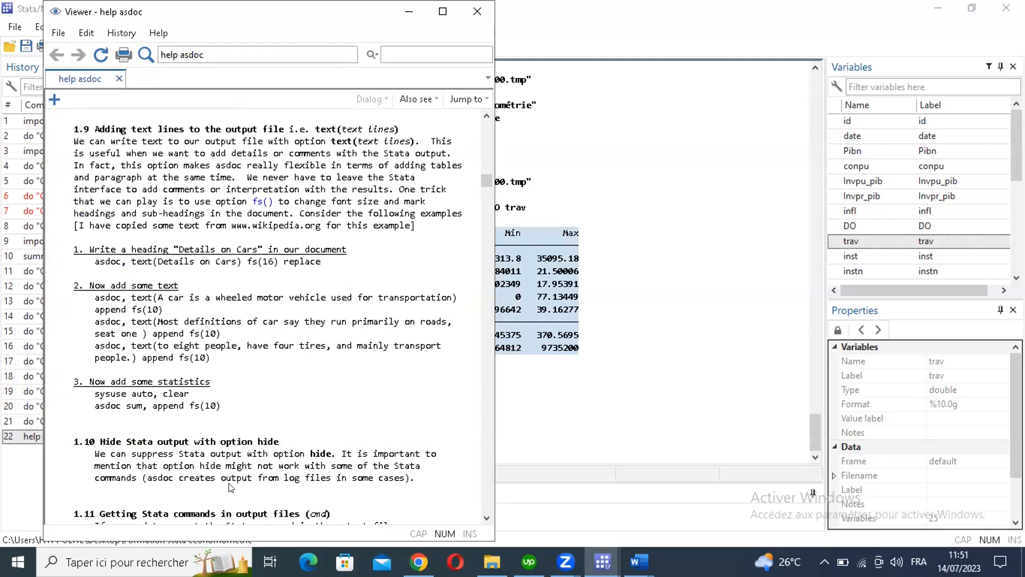
scroll(229, 487, down, 9)
scroll(292, 427, down, 3)
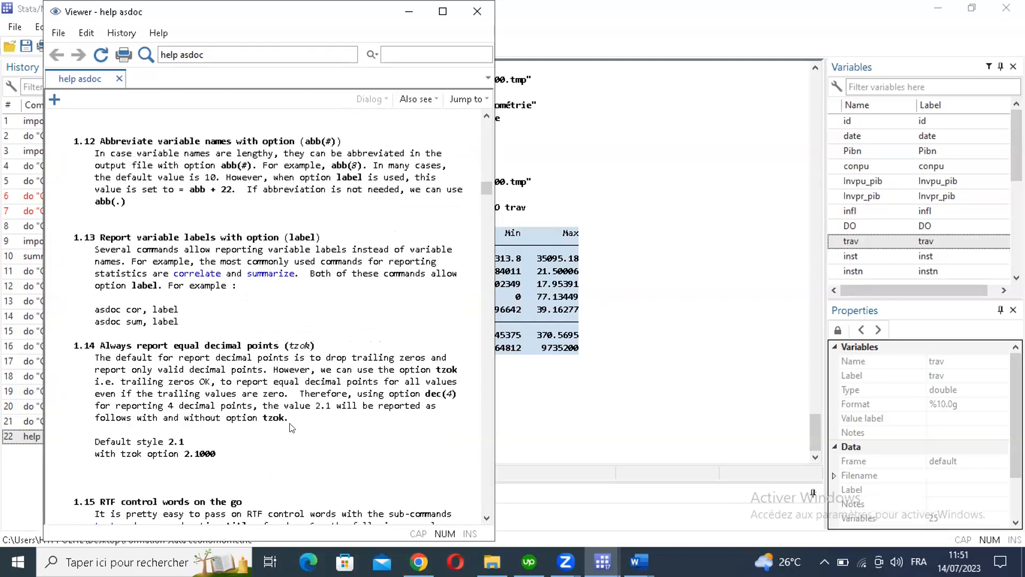
scroll(292, 427, down, 1)
scroll(465, 188, down, 3)
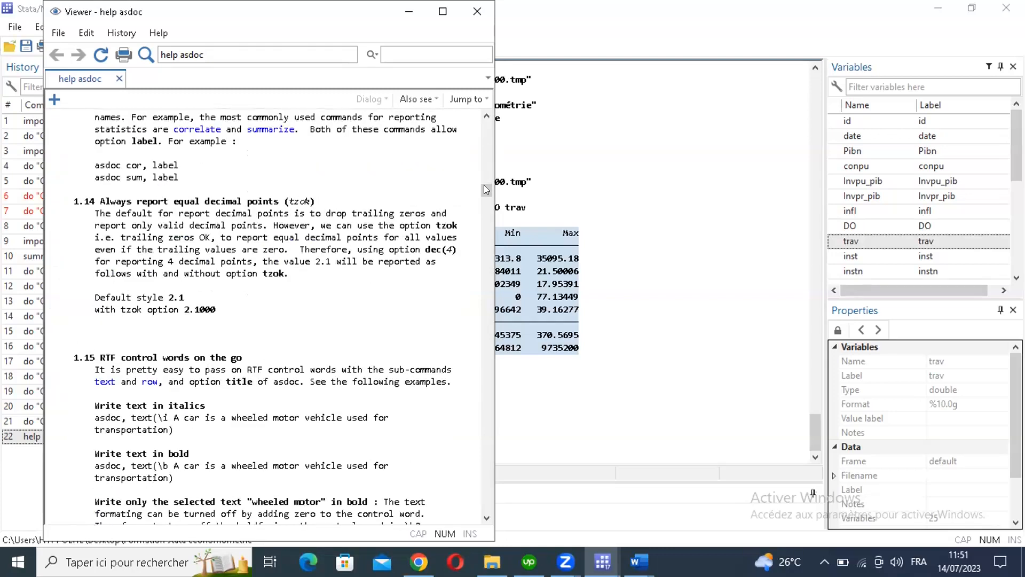
Step: Go back to the beginning of the asdoc help and review sections 1.1 to 1.5, from replace/append to header formatting
drag(482, 123, 485, 120)
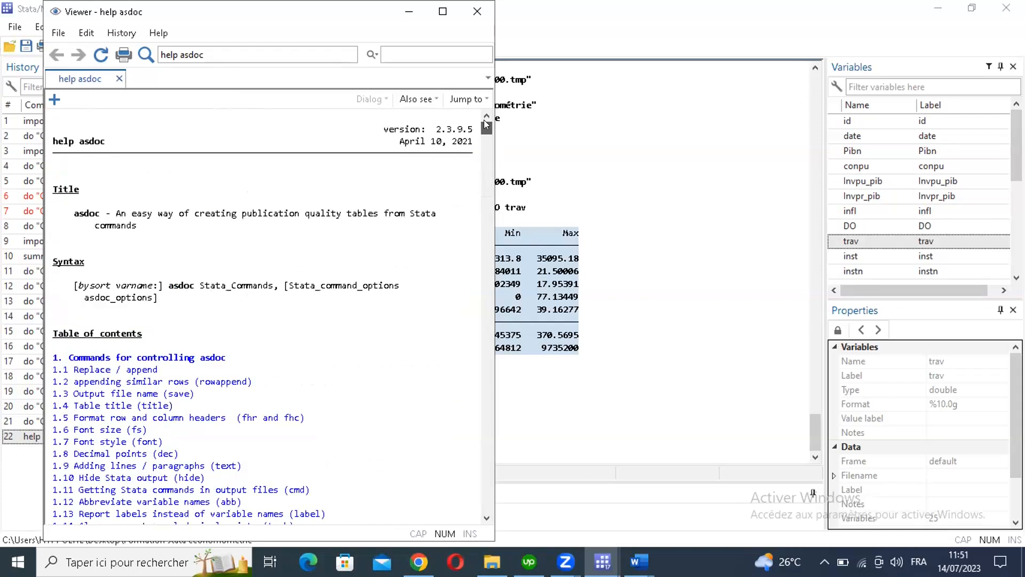
click(486, 518)
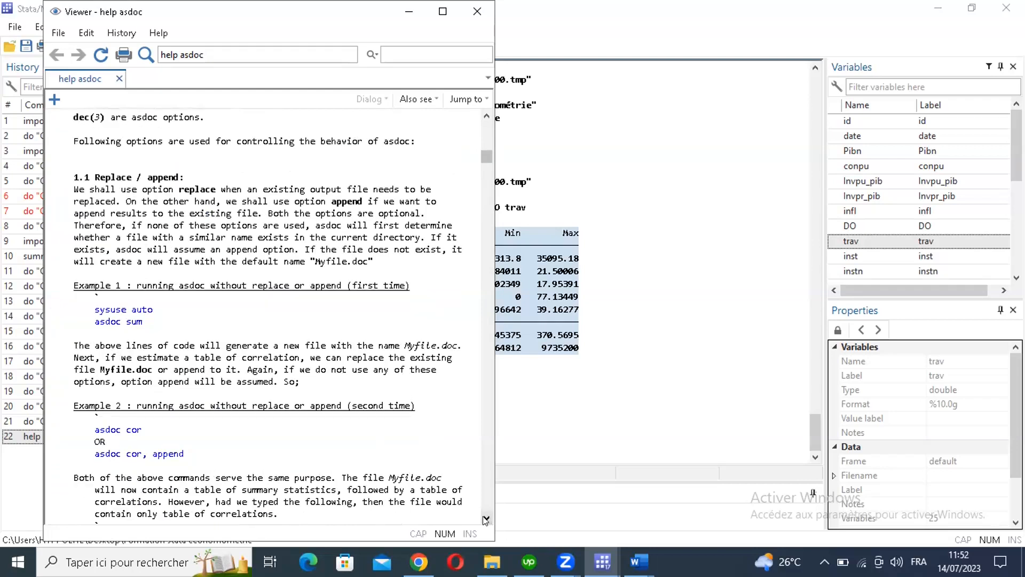
click(486, 518)
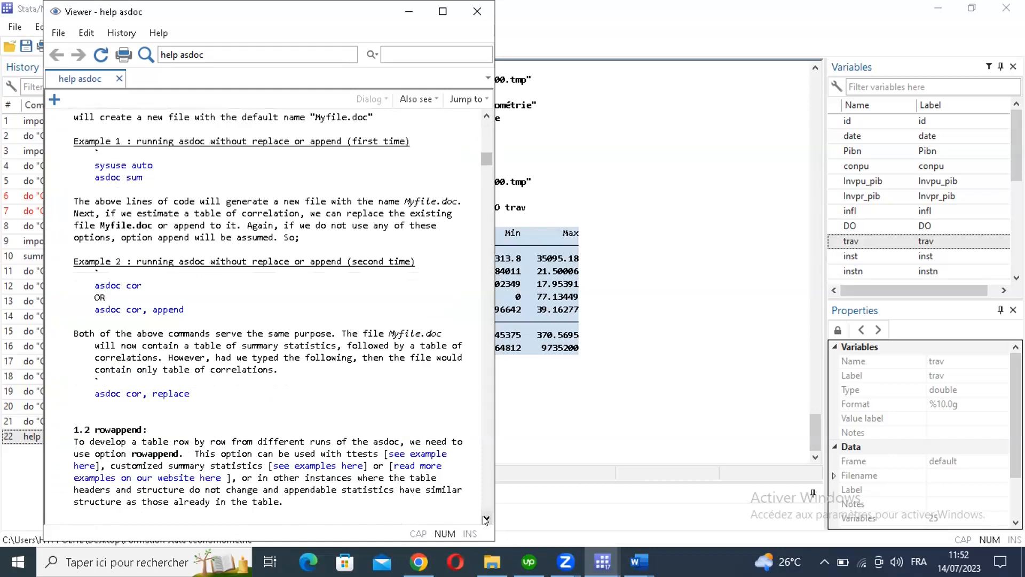
click(487, 518)
click(486, 518)
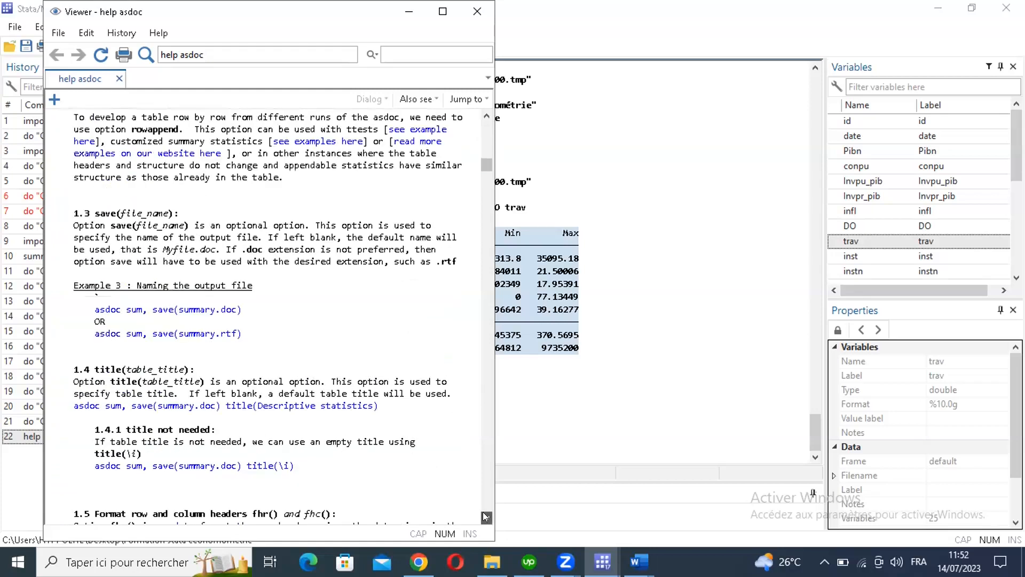
click(486, 517)
click(486, 517)
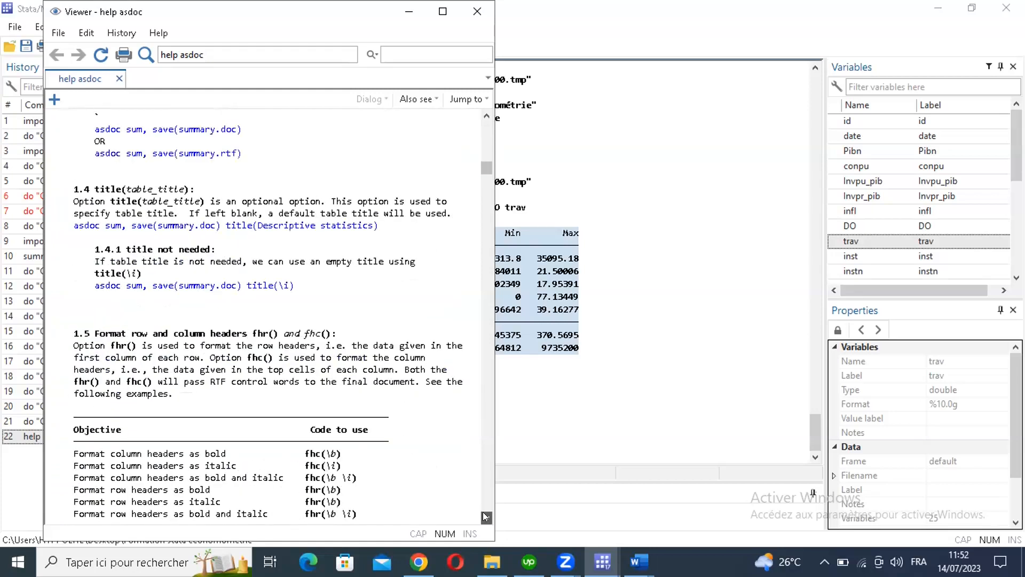
click(486, 517)
click(487, 517)
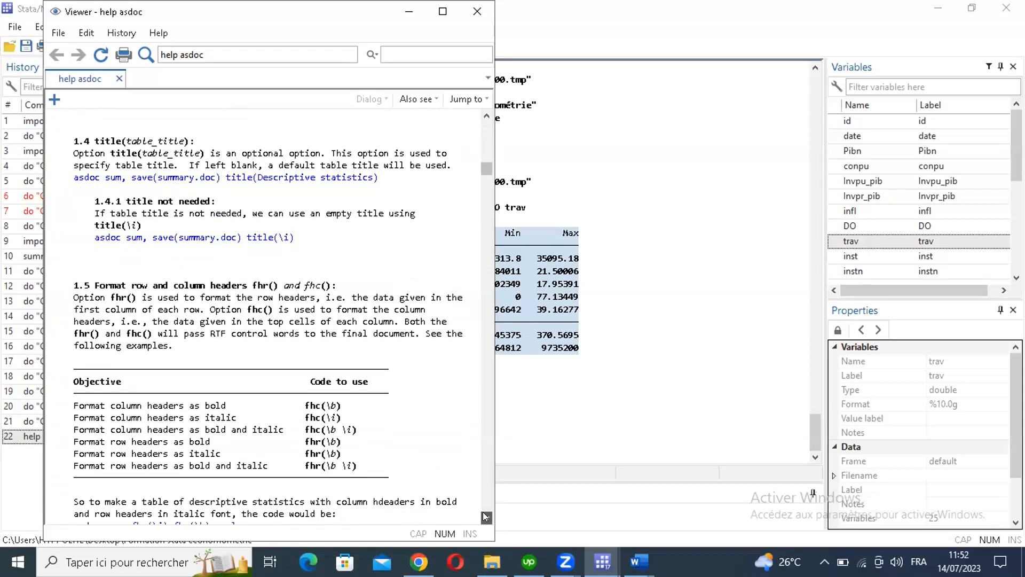
Step: Review sections 1.6 to 1.15 of the asdoc help, covering font size, font style, decimal points, added text, labels and RTF control words
click(486, 517)
click(486, 517)
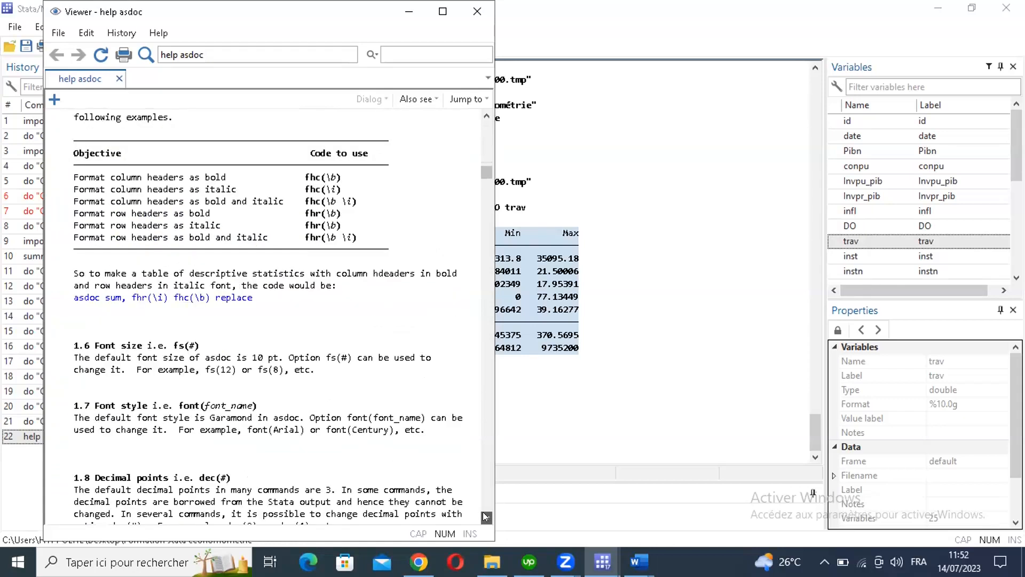
click(486, 517)
click(486, 517)
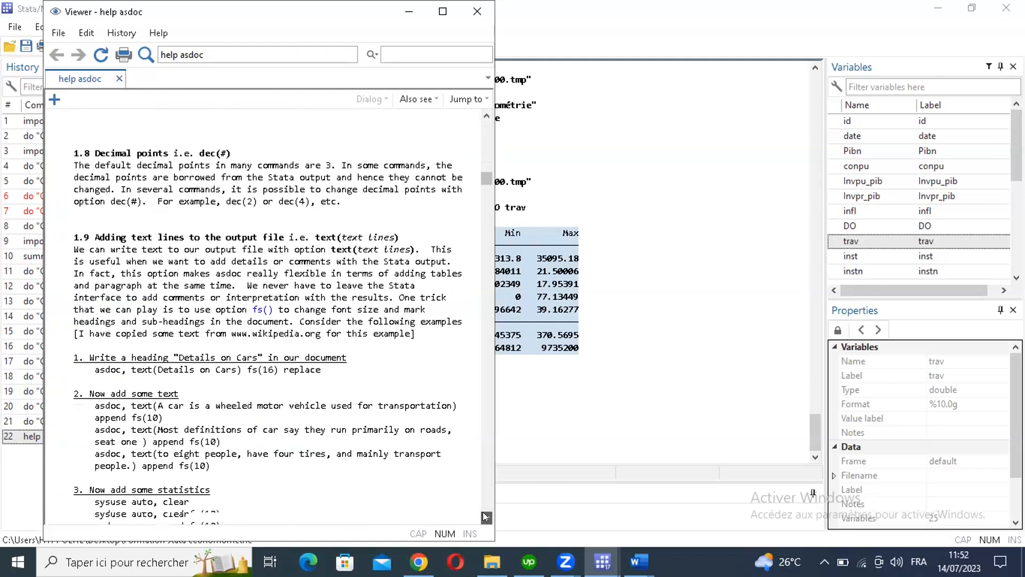
click(486, 517)
click(484, 514)
click(484, 514)
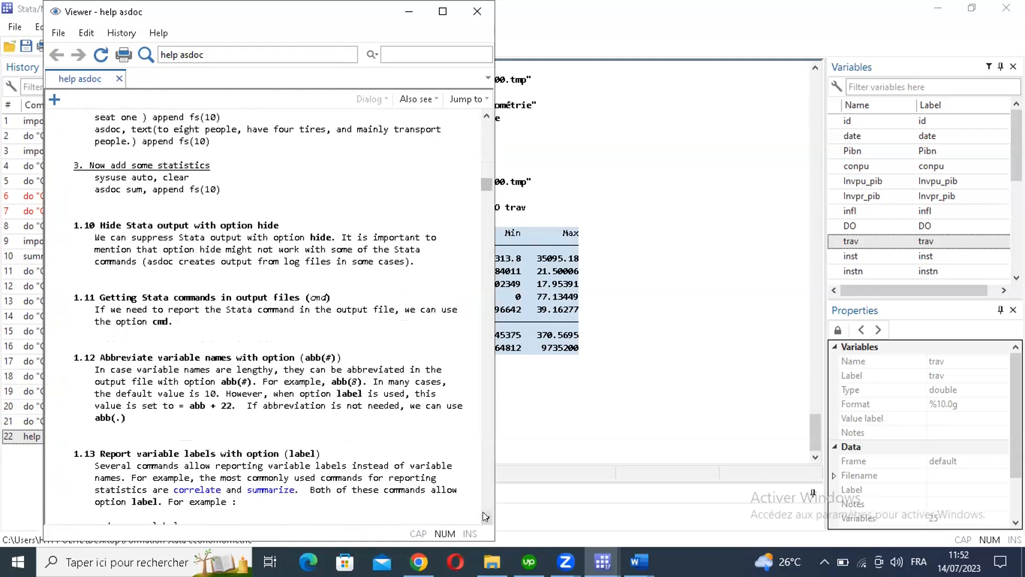
click(483, 513)
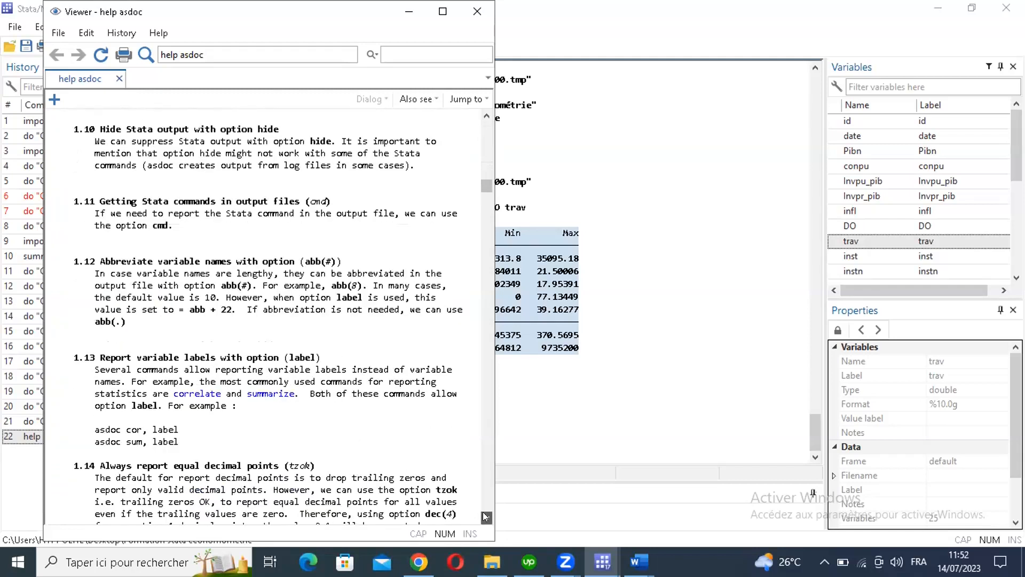
click(483, 513)
click(483, 513)
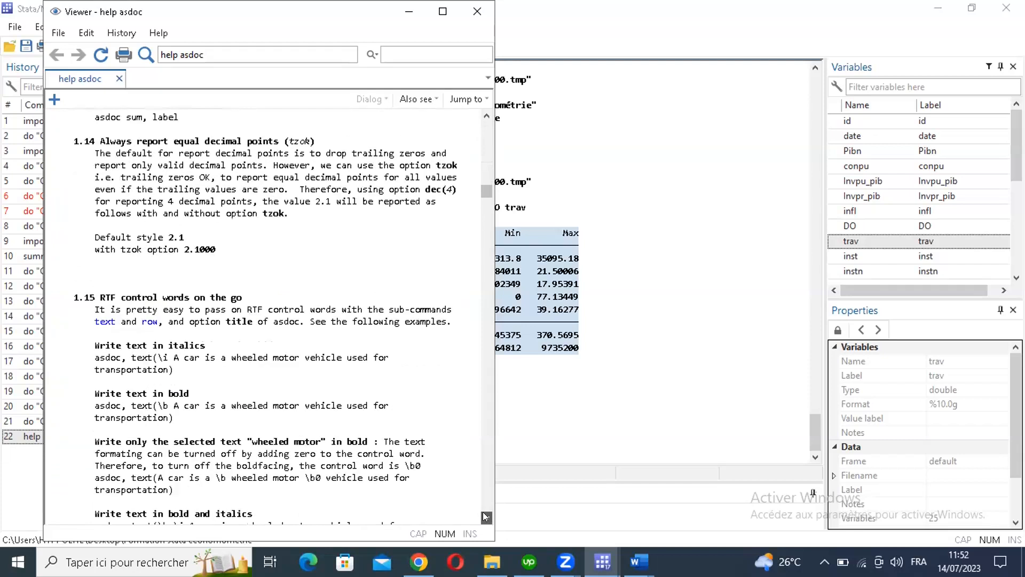
click(483, 512)
click(483, 515)
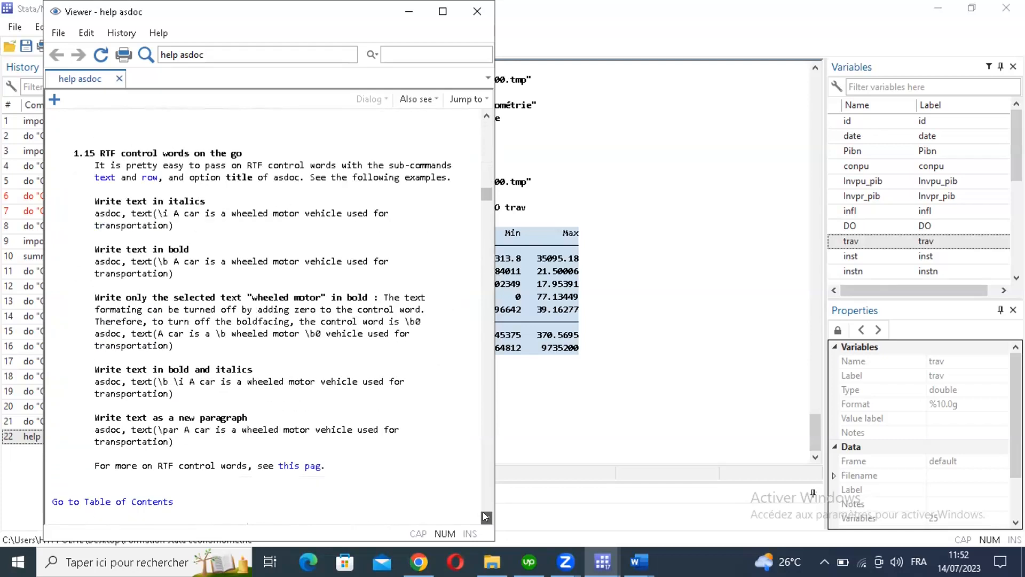
Step: Examine the Summary Statistics section of the asdoc help, covering simple tables and detailed summary statistics with their examples
click(482, 512)
click(483, 512)
click(483, 512)
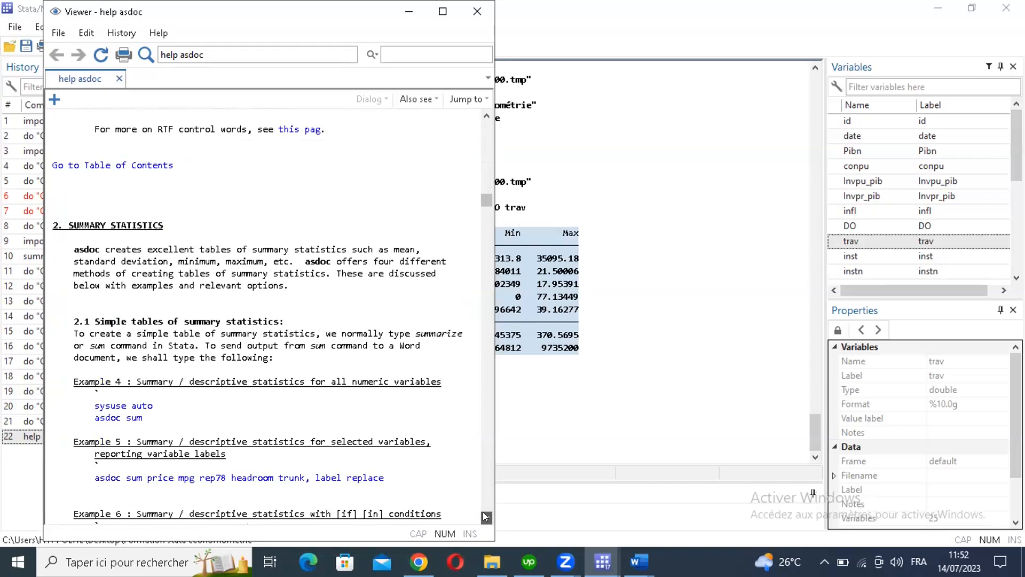
click(483, 513)
click(483, 513)
click(483, 513)
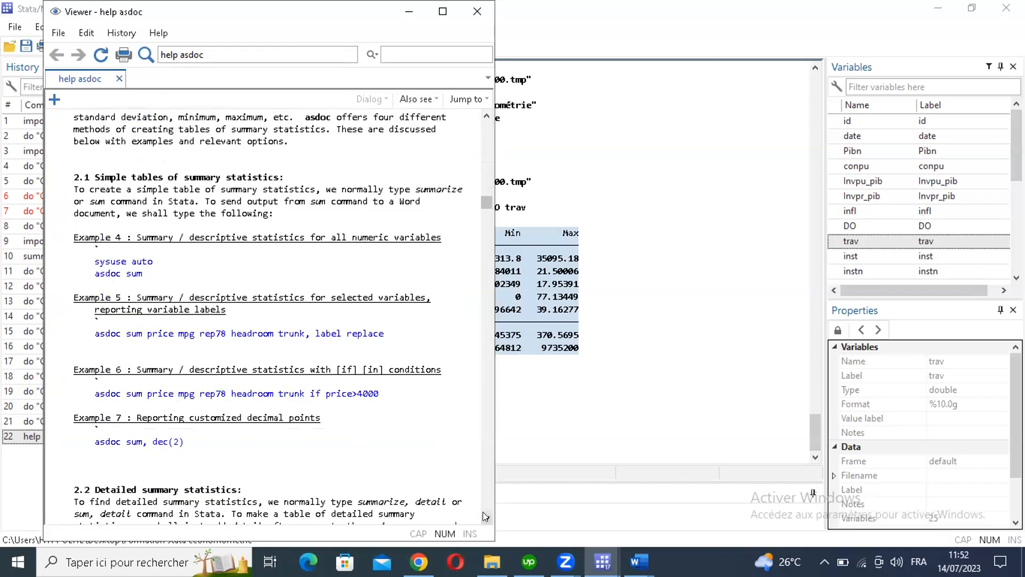
click(483, 512)
click(483, 513)
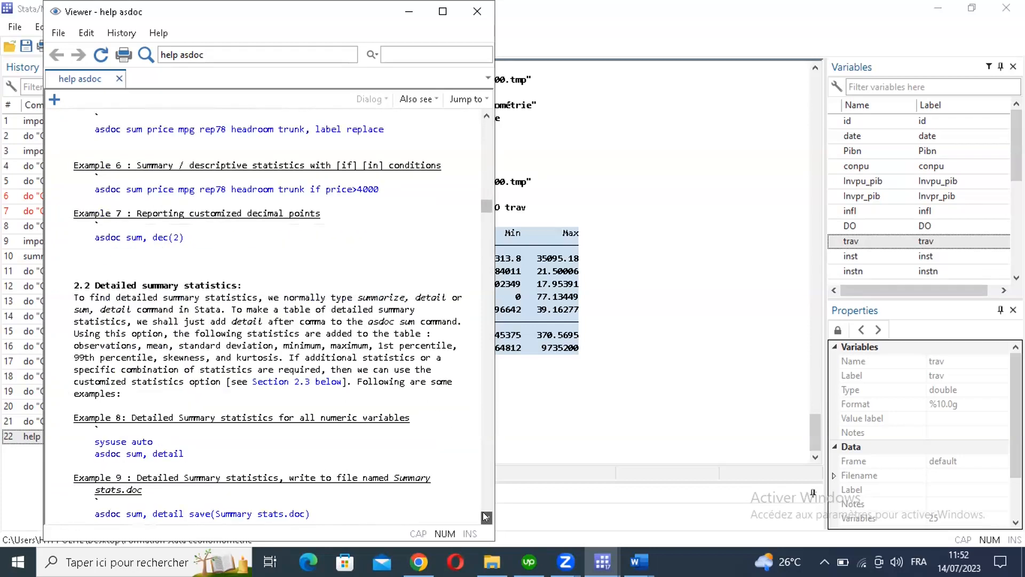
click(483, 515)
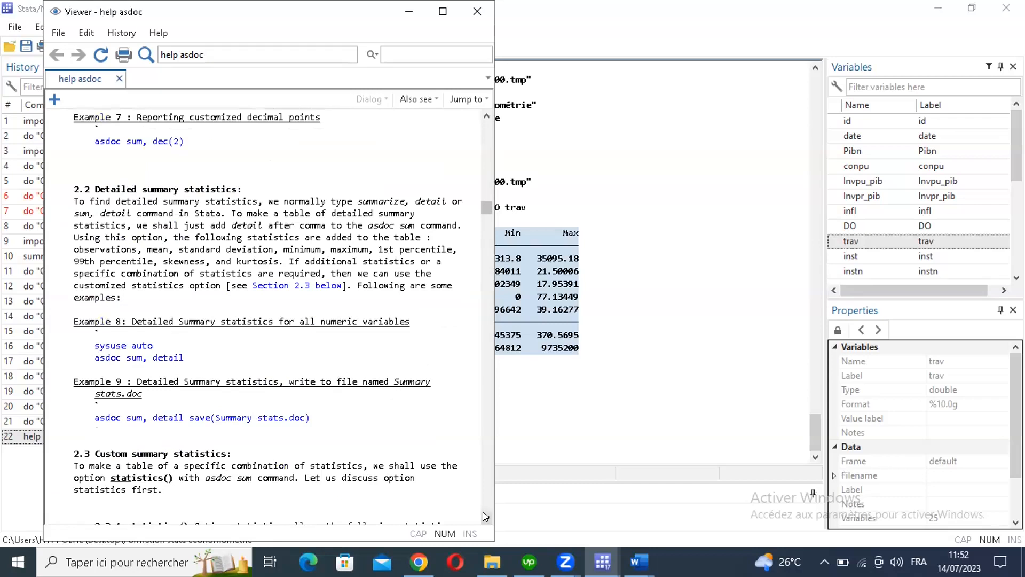
Step: Examine the custom summary statistics, the list of statistics() keywords and the examples of summary statistics over a grouping variable
click(483, 513)
click(482, 513)
click(482, 512)
click(483, 513)
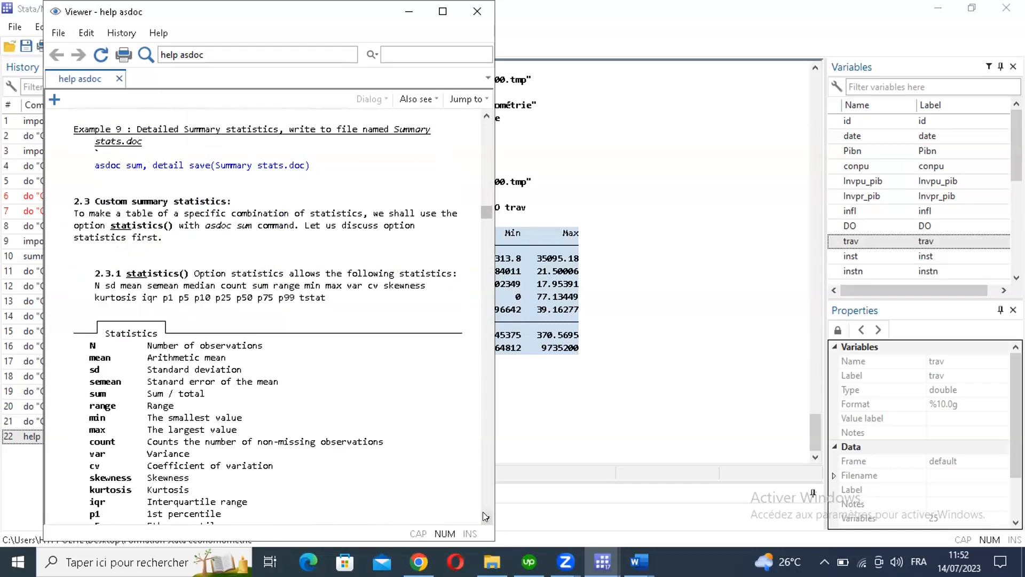
click(483, 513)
click(483, 512)
click(482, 512)
click(482, 513)
click(483, 513)
click(482, 513)
click(483, 512)
click(483, 513)
click(483, 513)
click(482, 513)
click(483, 513)
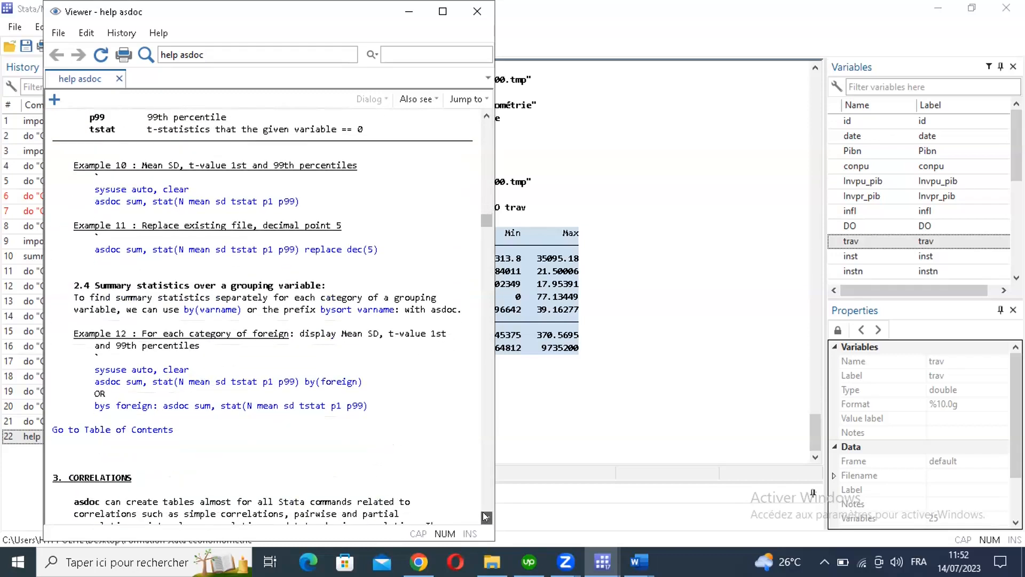
Step: Examine the Correlations section of the asdoc help, including the nonum, label and dec(#) options and the simple correlation examples
click(483, 513)
click(482, 513)
click(483, 513)
click(482, 513)
click(483, 513)
click(484, 516)
click(483, 515)
click(483, 516)
click(484, 516)
click(484, 516)
click(484, 516)
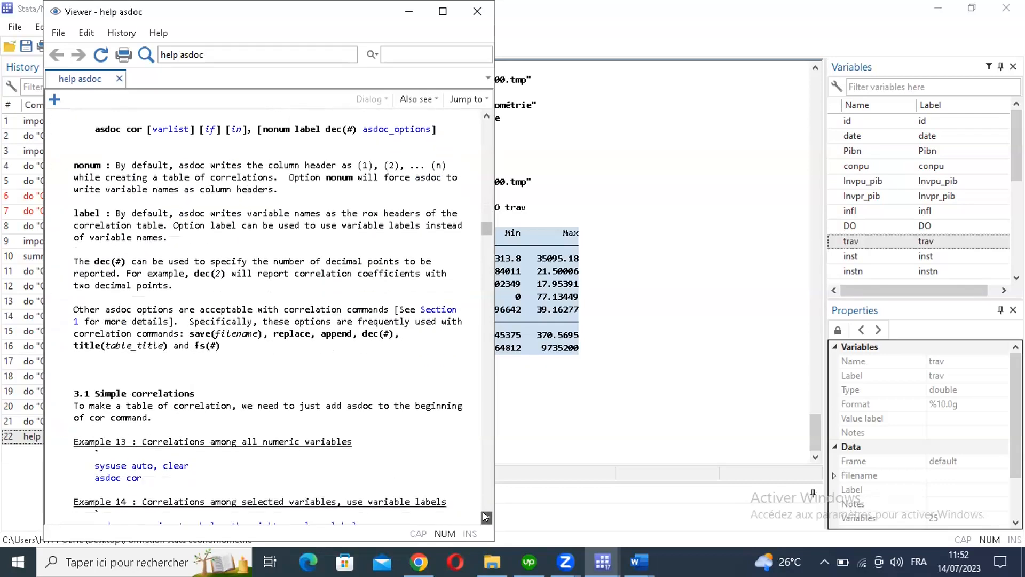
click(484, 516)
click(484, 516)
click(484, 516)
click(484, 516)
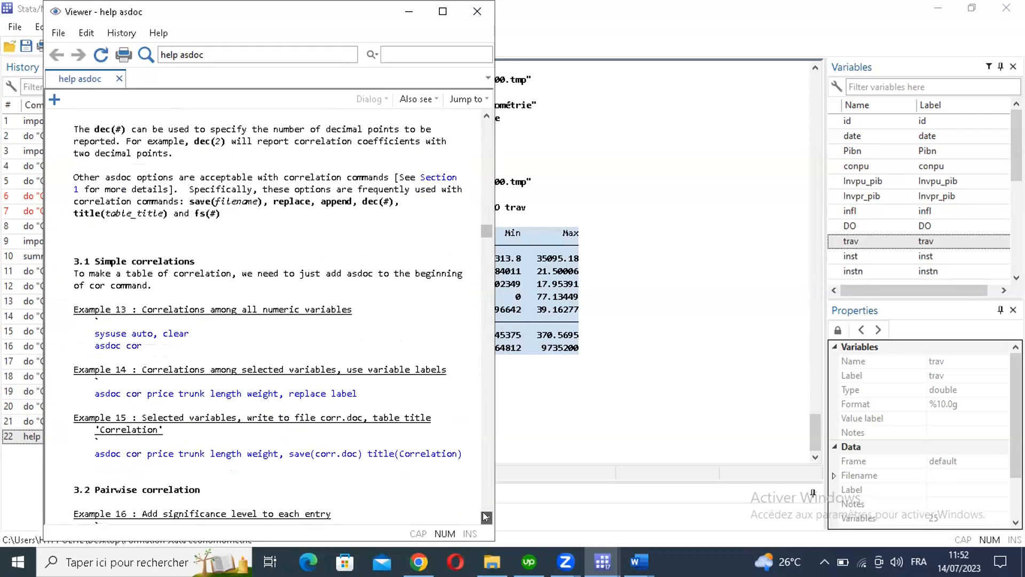
Step: Look through the asdoc help from pairwise correlation to the regression table options, including nested, rep, append, reset, cnames, add, keep and stat
click(484, 516)
click(484, 516)
click(484, 516)
click(484, 516)
click(484, 516)
click(484, 516)
click(484, 516)
click(484, 516)
click(484, 516)
click(484, 516)
click(484, 516)
click(484, 516)
click(484, 516)
click(484, 516)
click(484, 516)
click(484, 516)
click(484, 516)
click(484, 516)
click(484, 516)
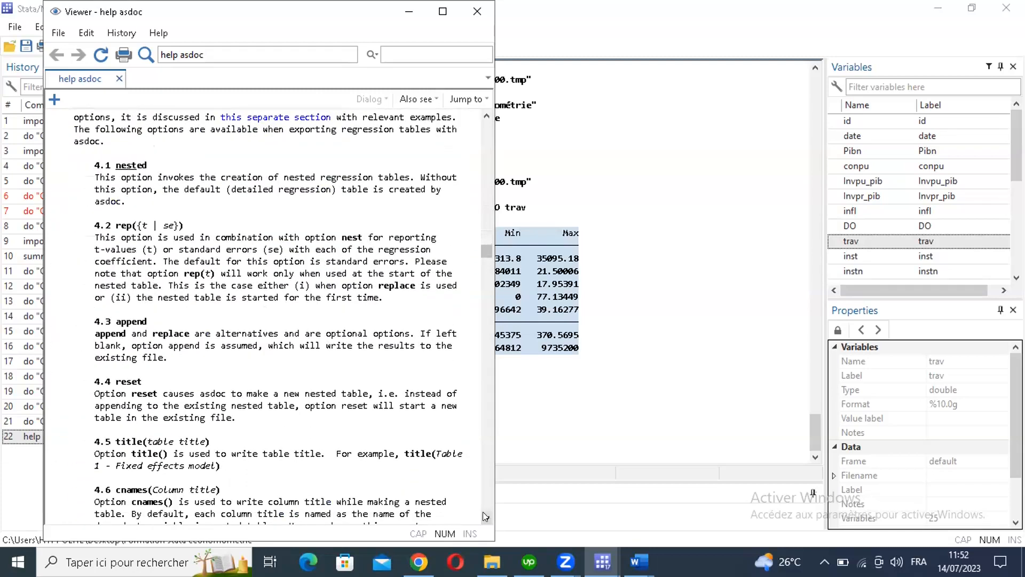
click(484, 516)
click(484, 516)
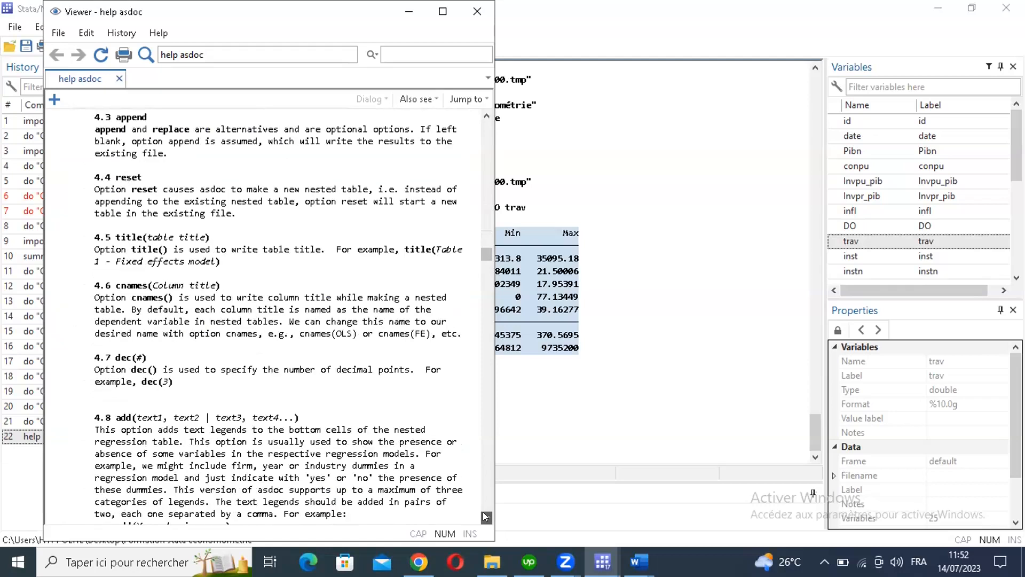
click(485, 516)
click(485, 515)
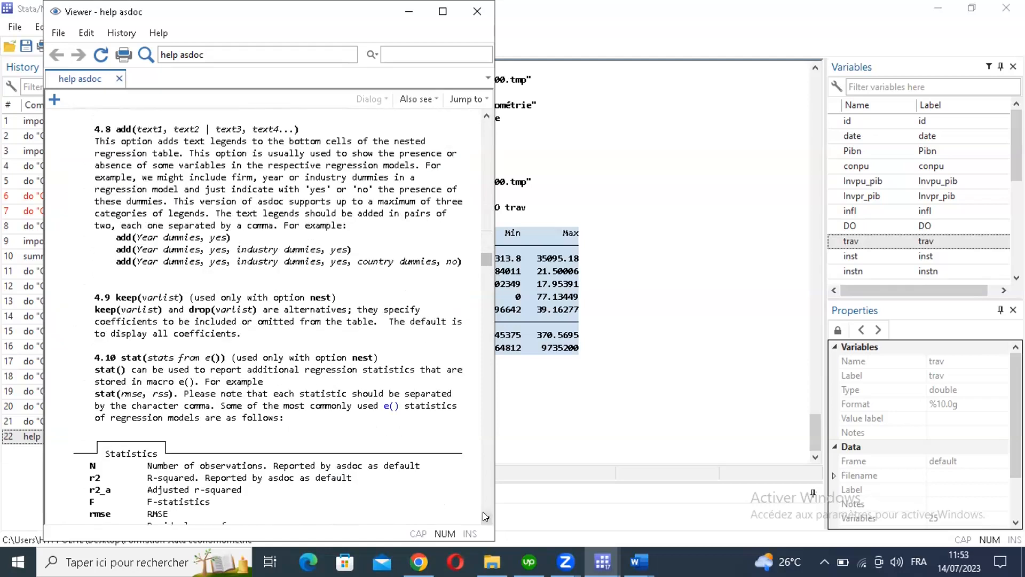
Step: Look through the remaining asdoc regression options, including setstars, nostars, noci, level and eform, down to the end of the help
click(485, 516)
click(485, 516)
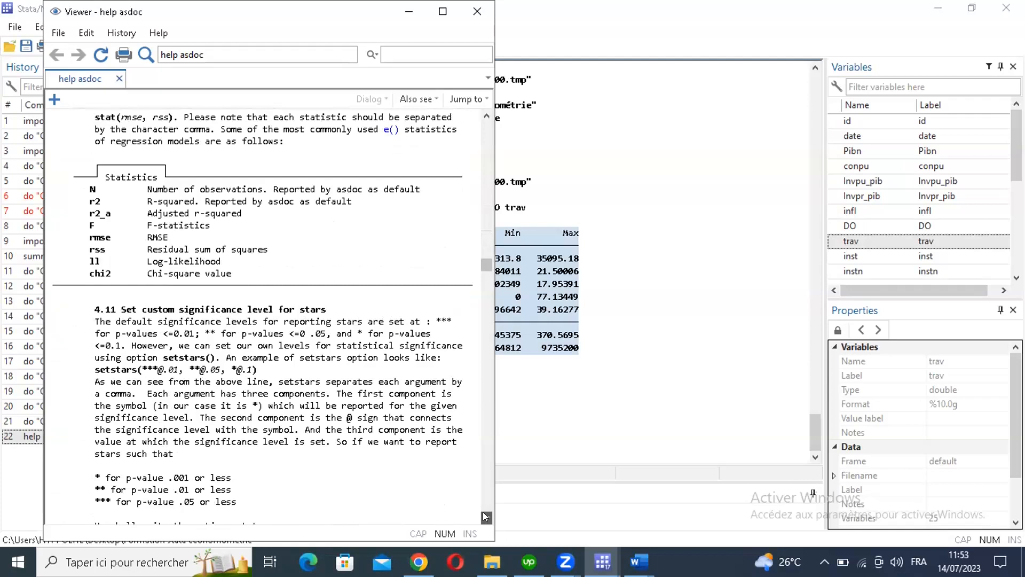
click(485, 516)
click(485, 516)
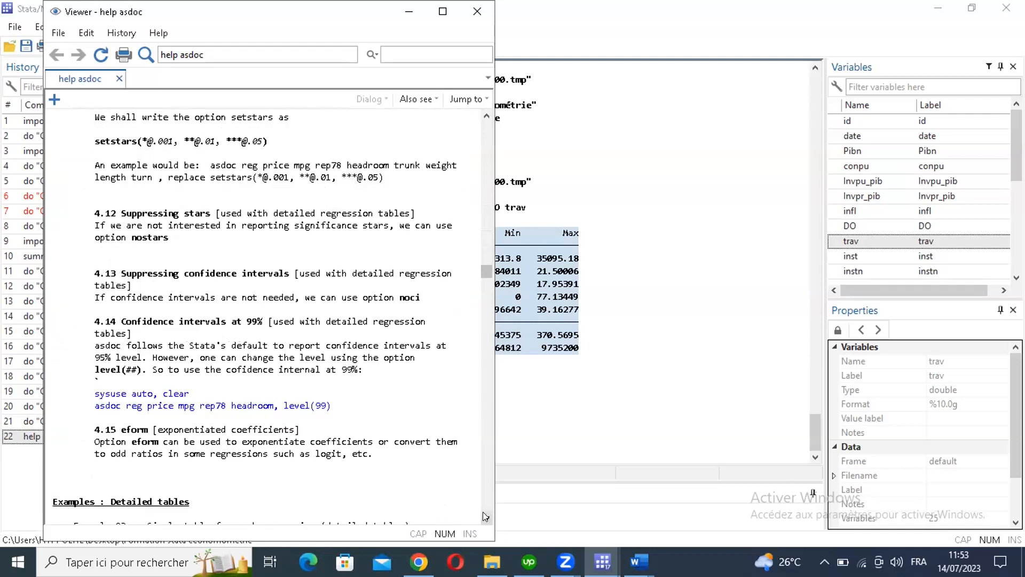
click(483, 511)
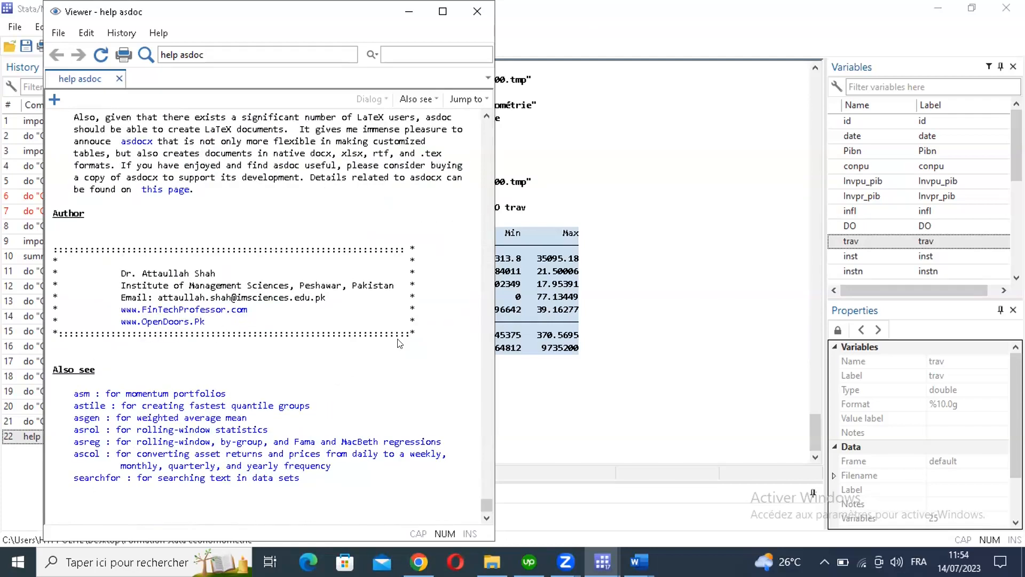
Step: Install the asdoc package by running ssc install asdoc
click(233, 510)
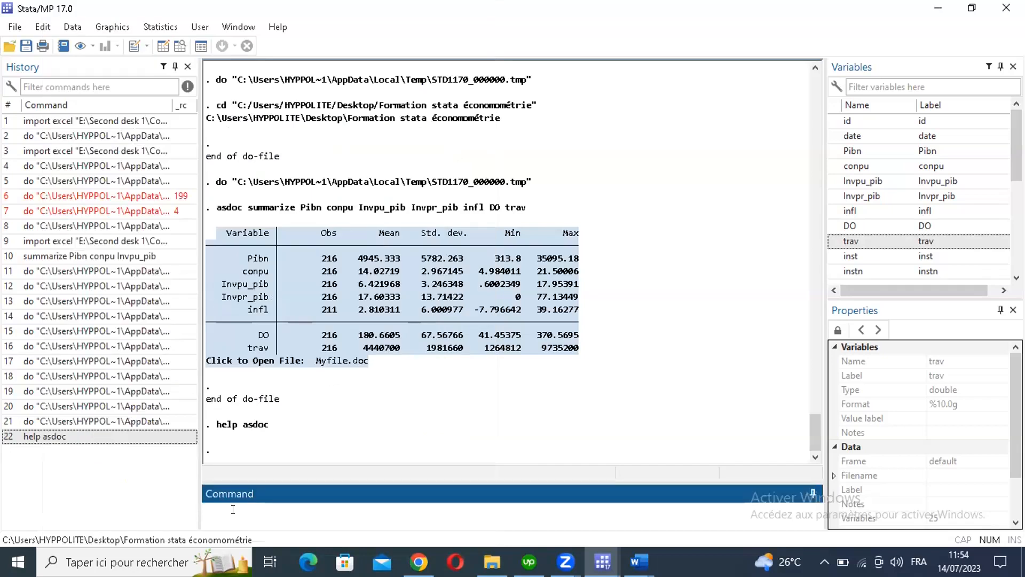
text(ssc install)
text(asdd)
key(BackSpace)
text(oc)
key(Return)
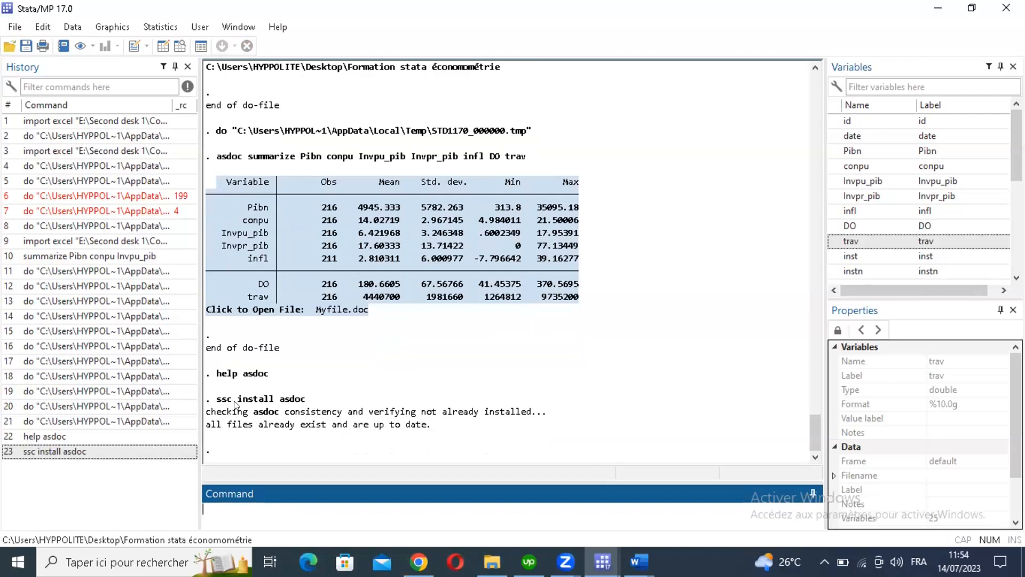
click(212, 400)
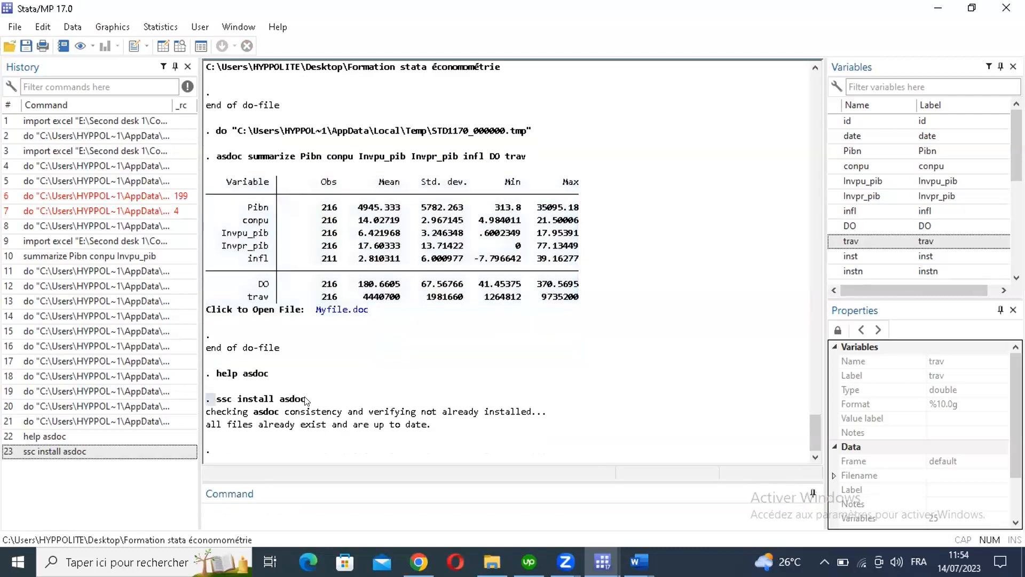
drag(306, 398, 212, 398)
click(223, 406)
double_click(304, 400)
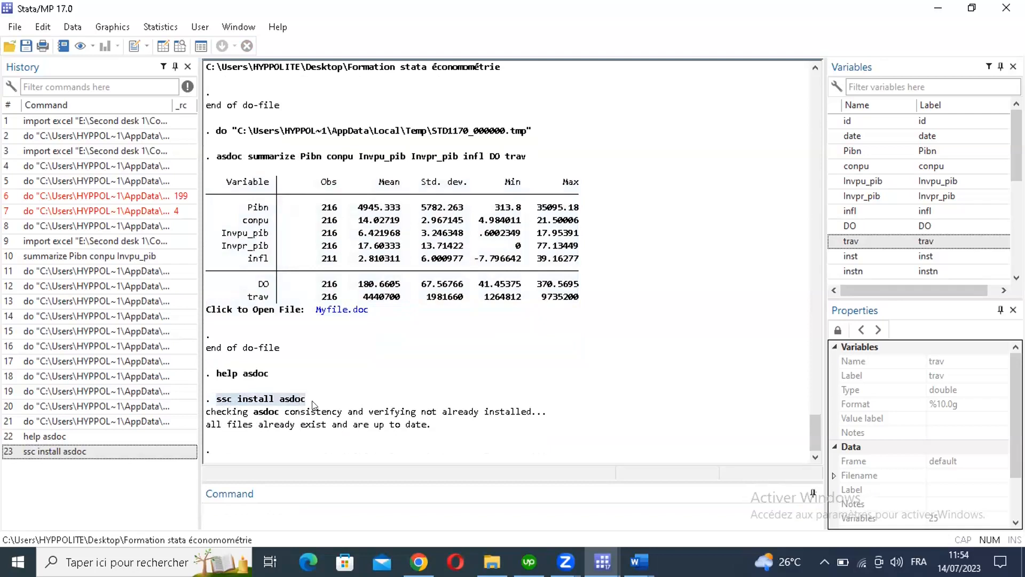
click(291, 401)
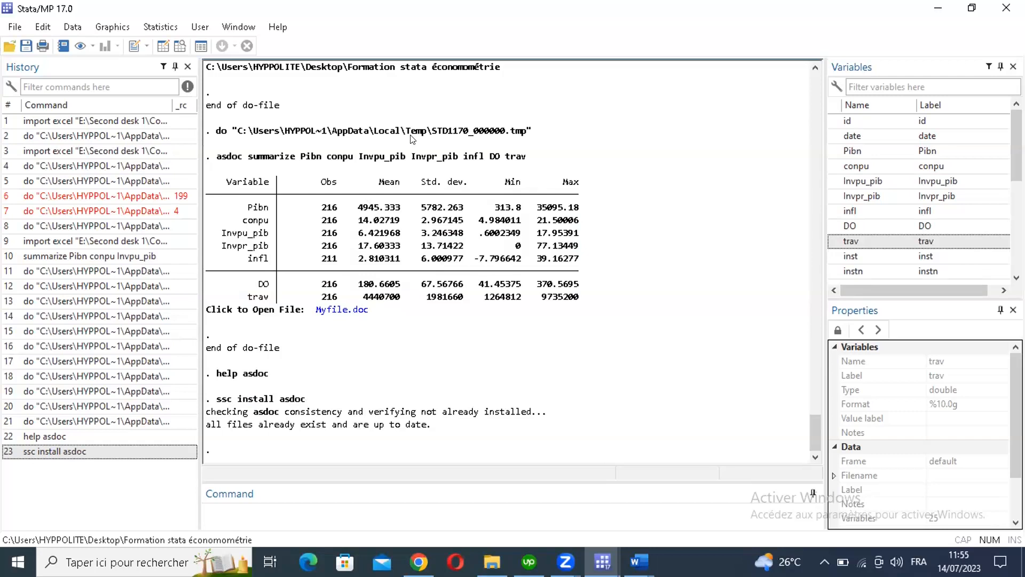
Step: Switch to the do-file and make room for a new section between the cd command and the Statistiques descriptives comment
click(102, 451)
drag(293, 509, 165, 501)
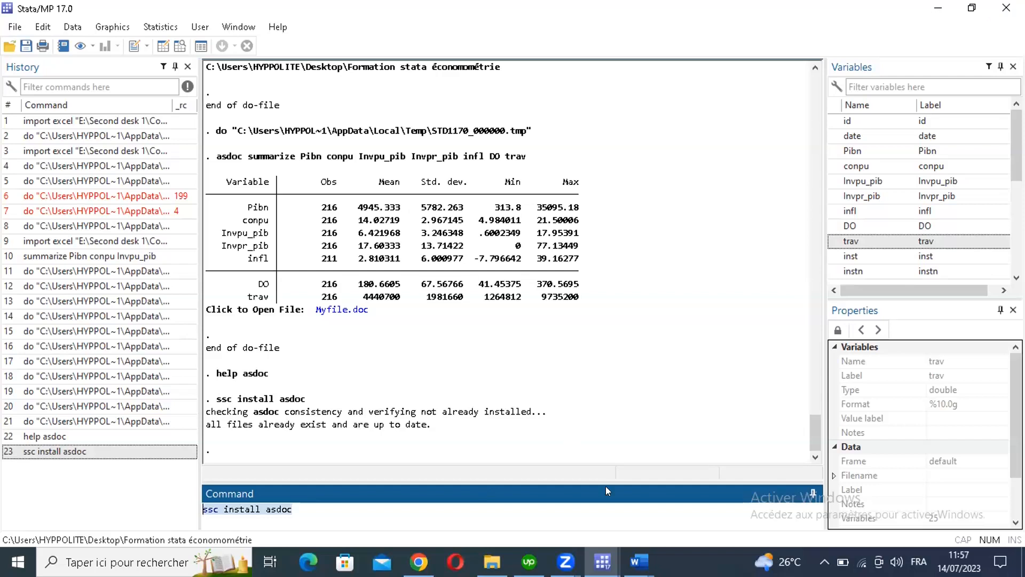
key(alt+Tab)
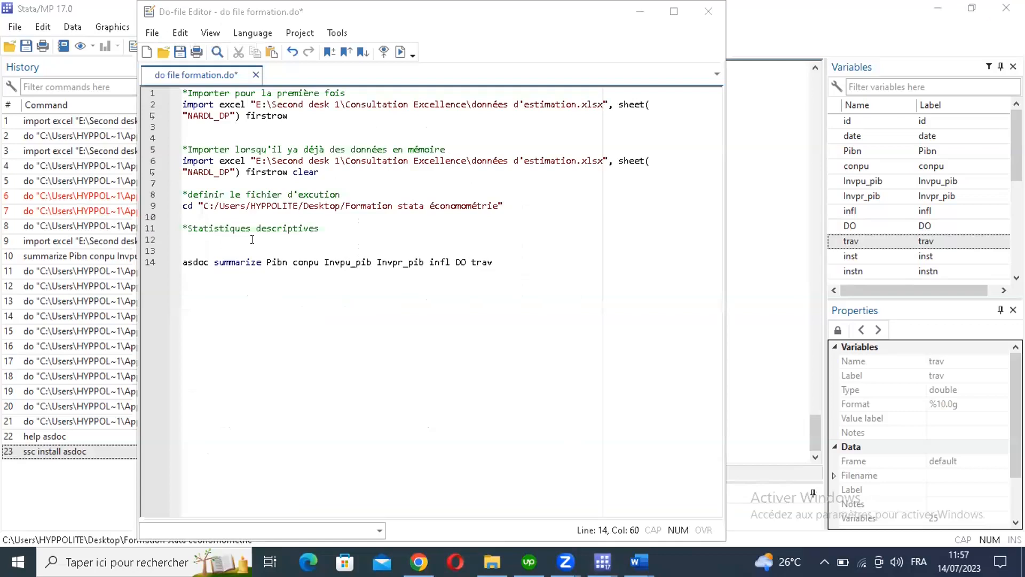
click(329, 225)
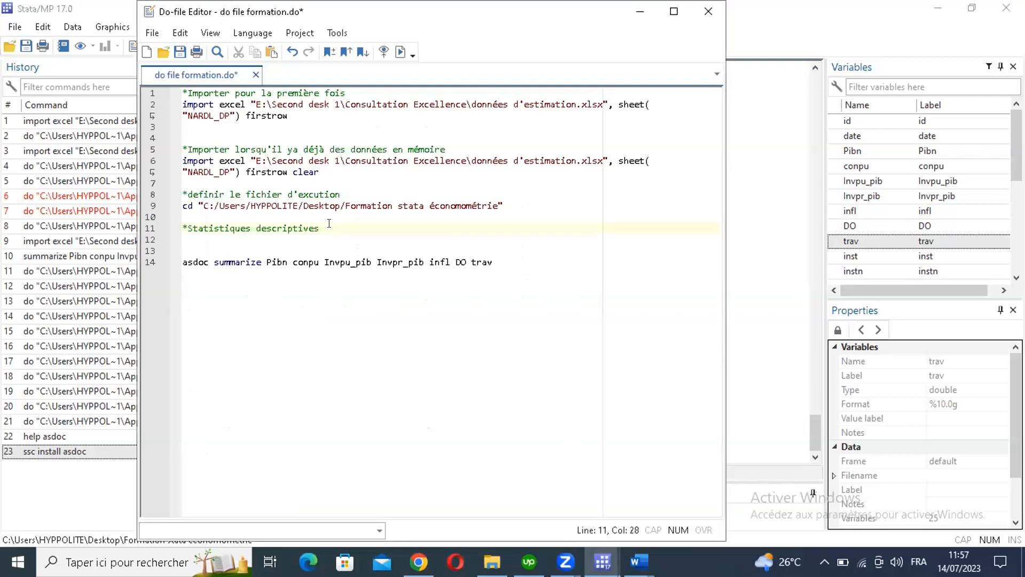
key(Return)
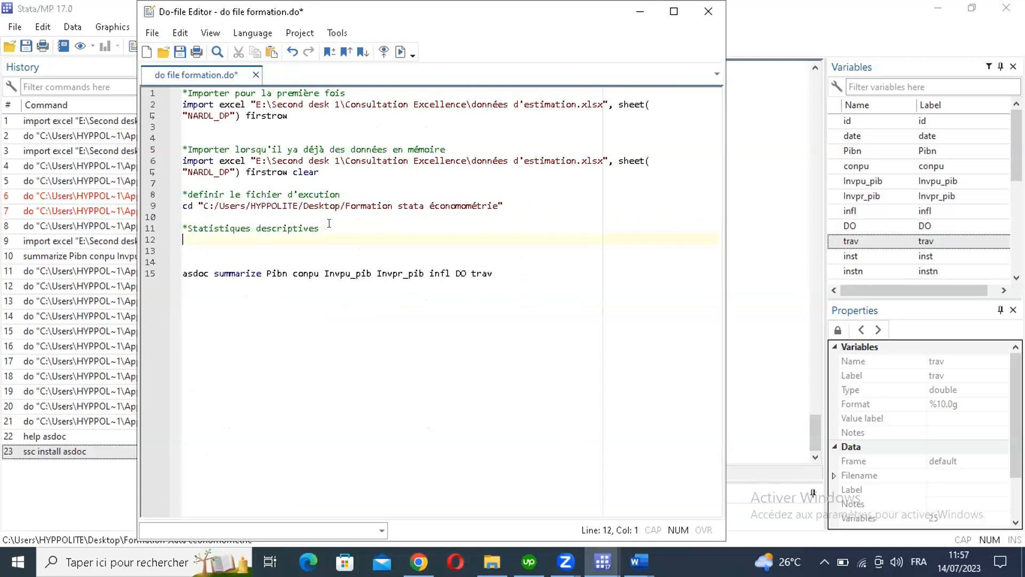
click(511, 203)
key(Return)
key(Return)
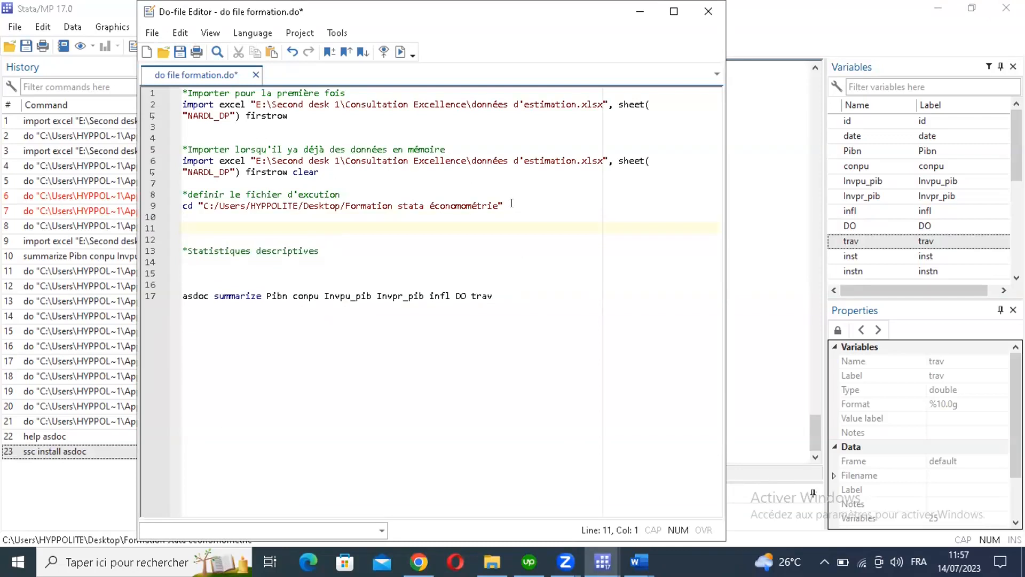
Step: Write the comment "*installer le package asdoc pour exporter les output vers Word" below the cd command
text(*ins)
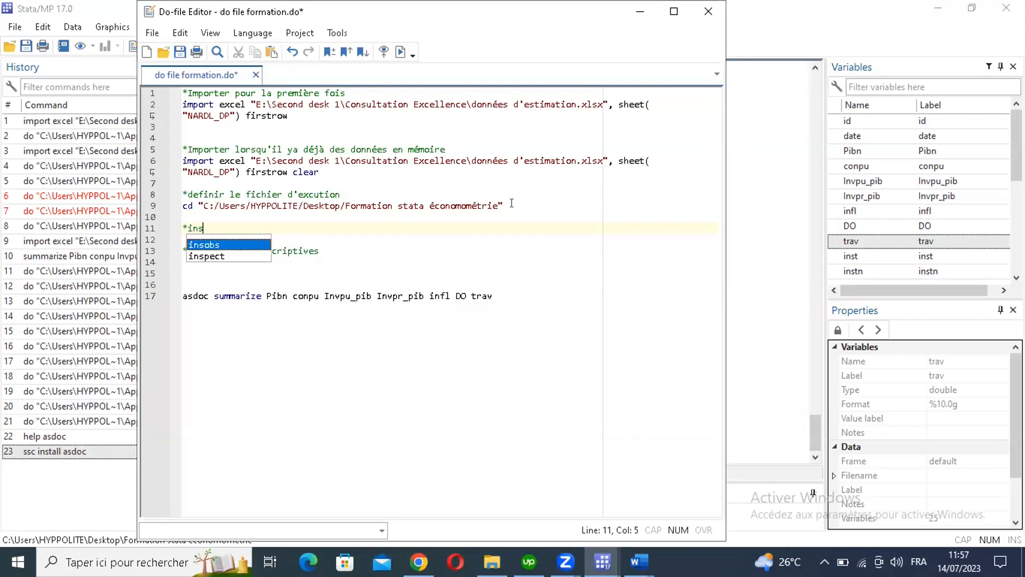
text(taller le package a)
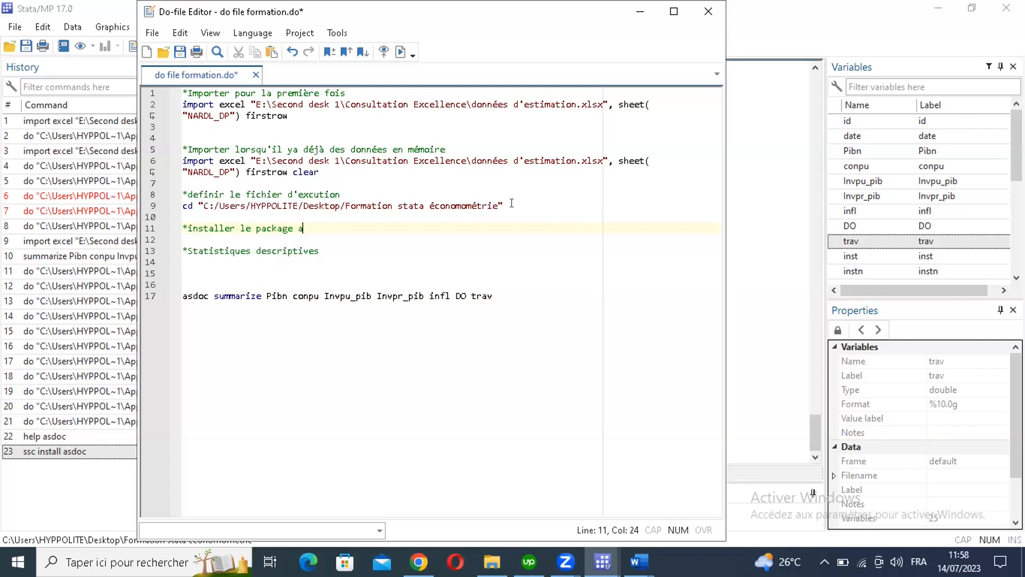
text(sdc)
text(c p)
text(our )
text(ex)
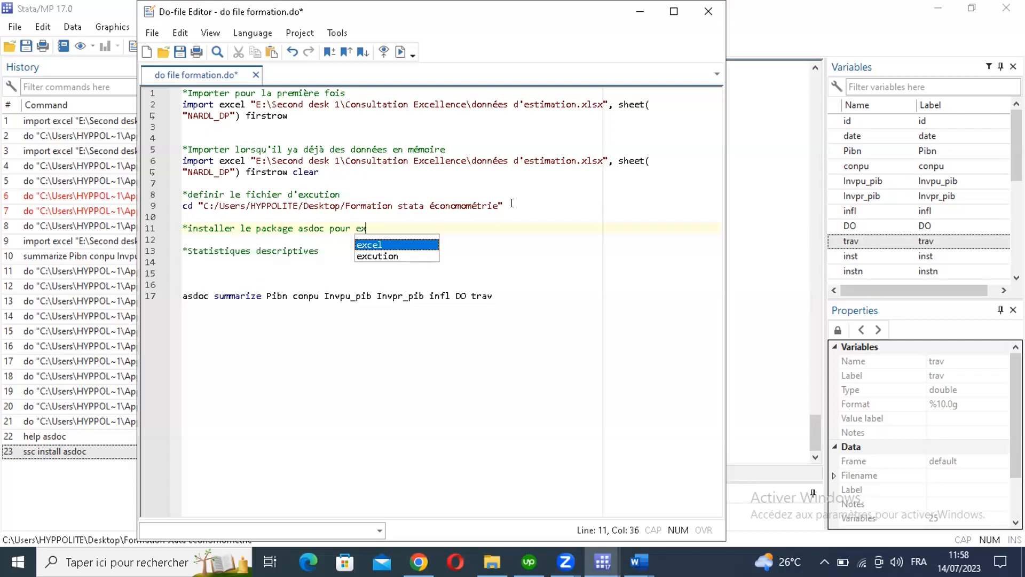
text(porter les output vers)
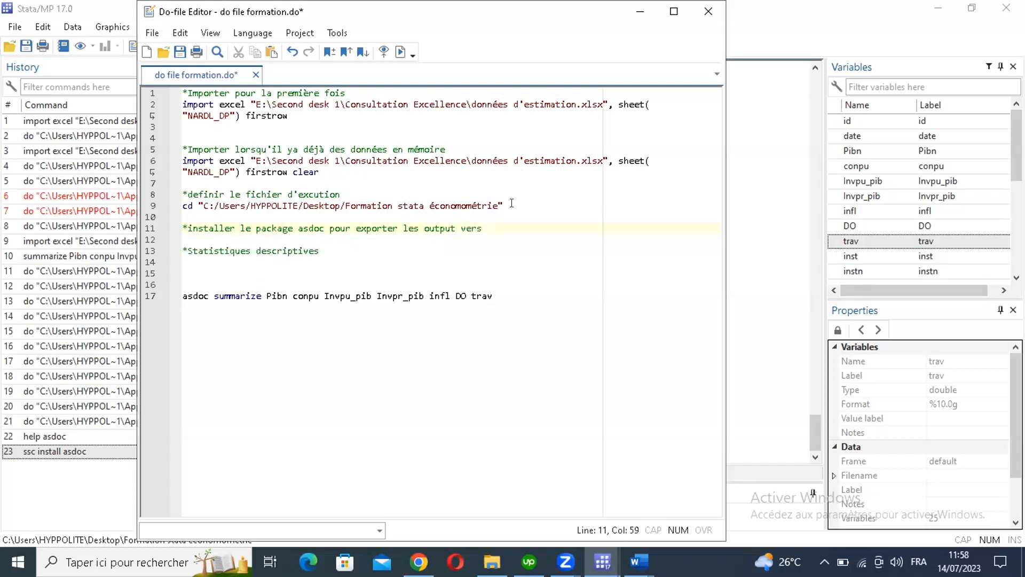
text( Word)
Step: Add the command ssc install asdoc beneath the installation comment and save the do-file
key(Return)
key(Return)
text(ssc i)
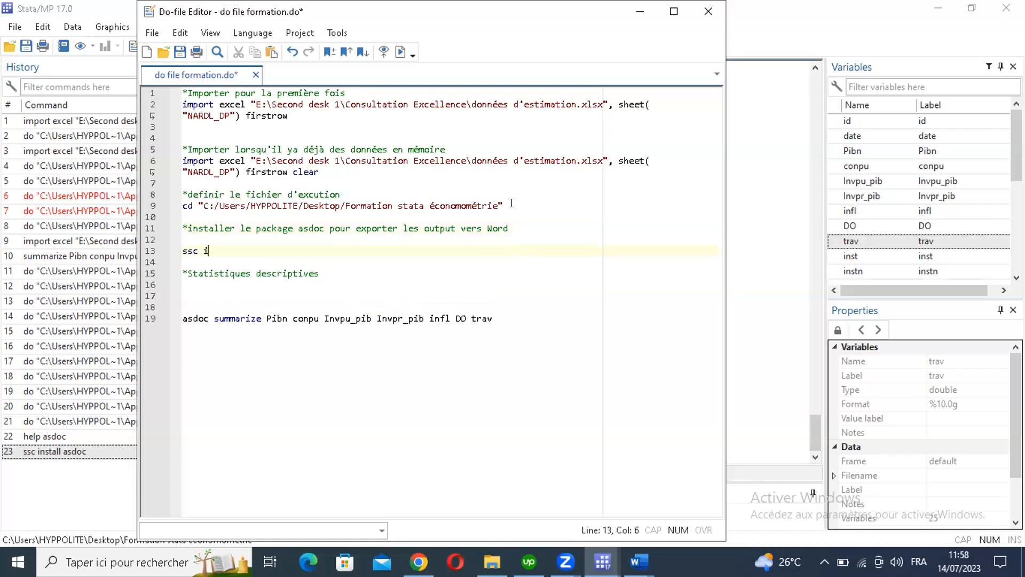
text(nstall)
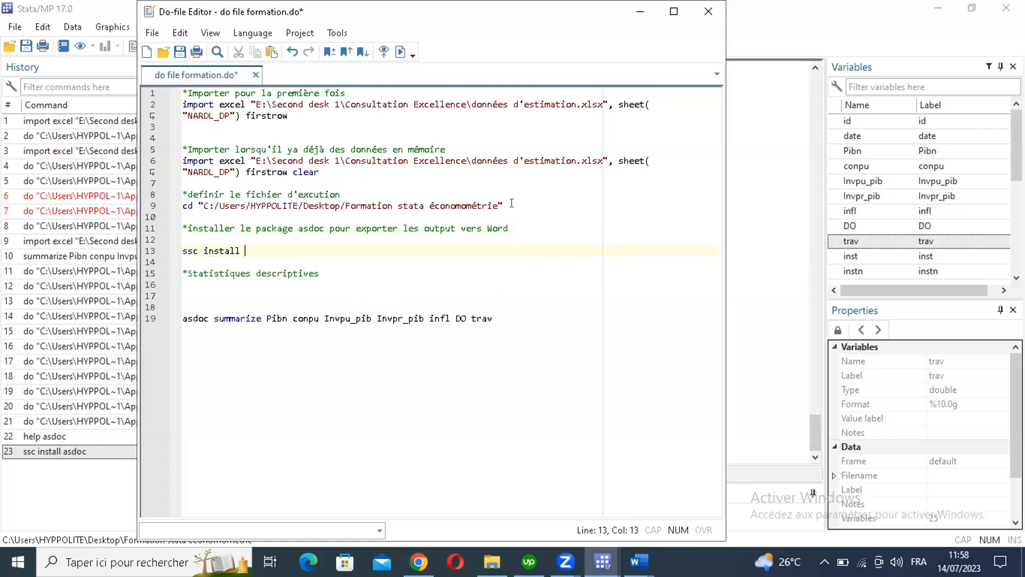
text( asdoc)
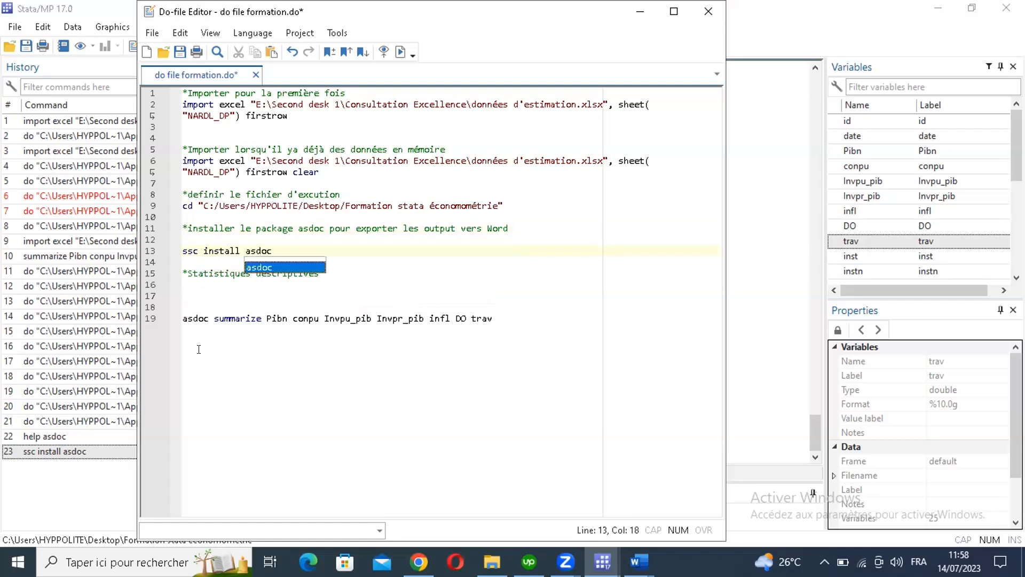
click(245, 294)
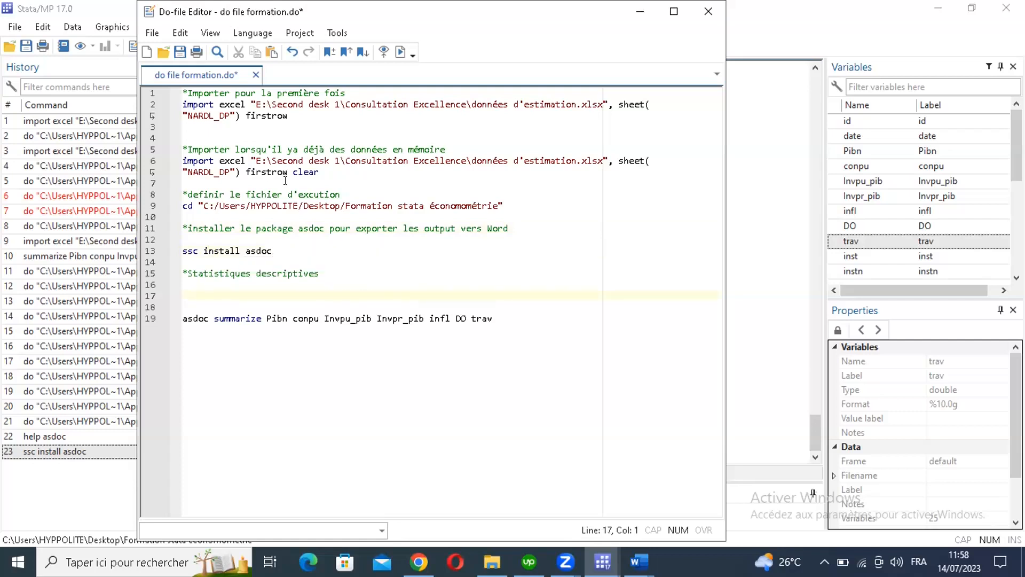
key(ctrl+s)
click(174, 251)
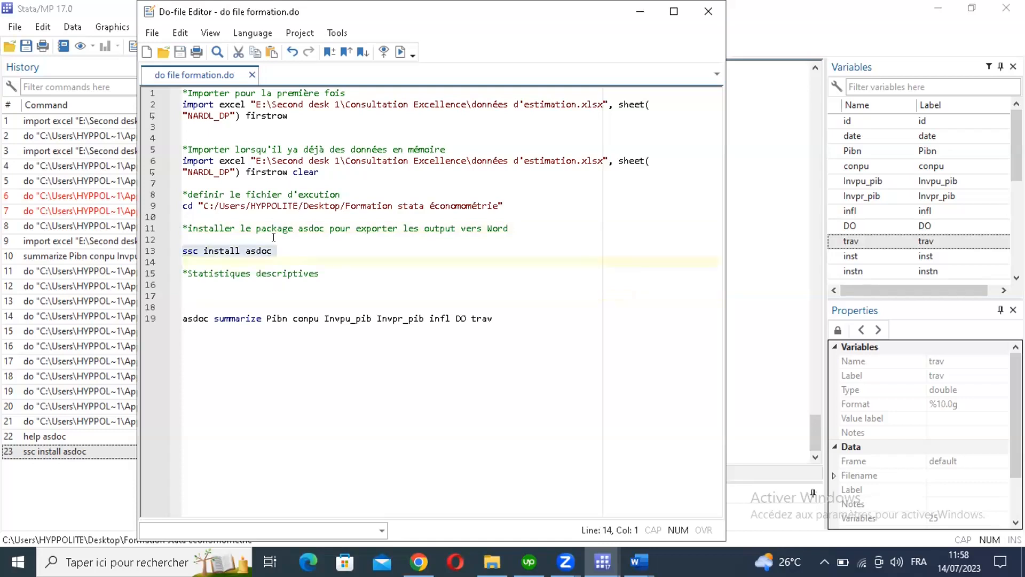
click(188, 229)
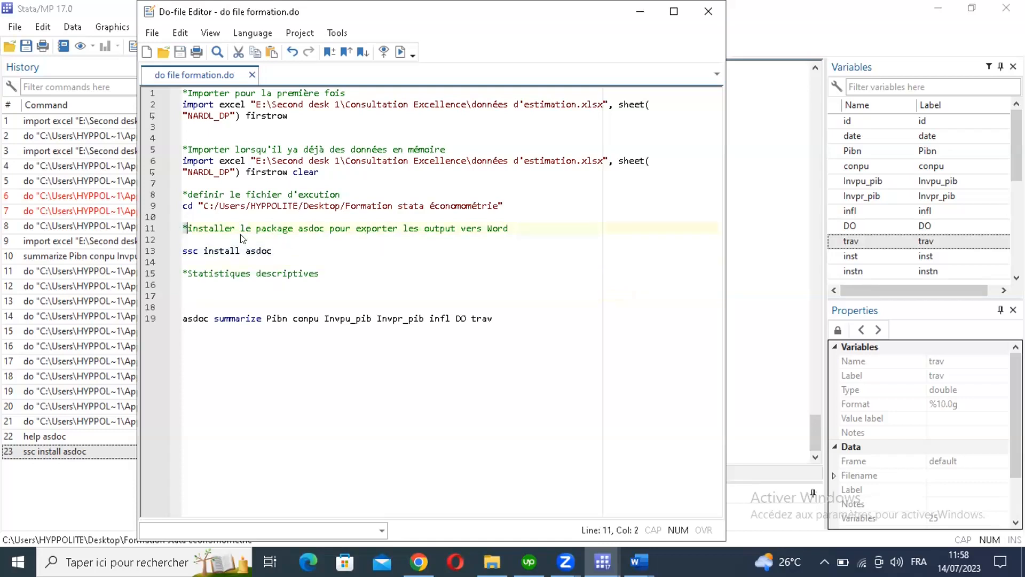
drag(184, 229, 273, 252)
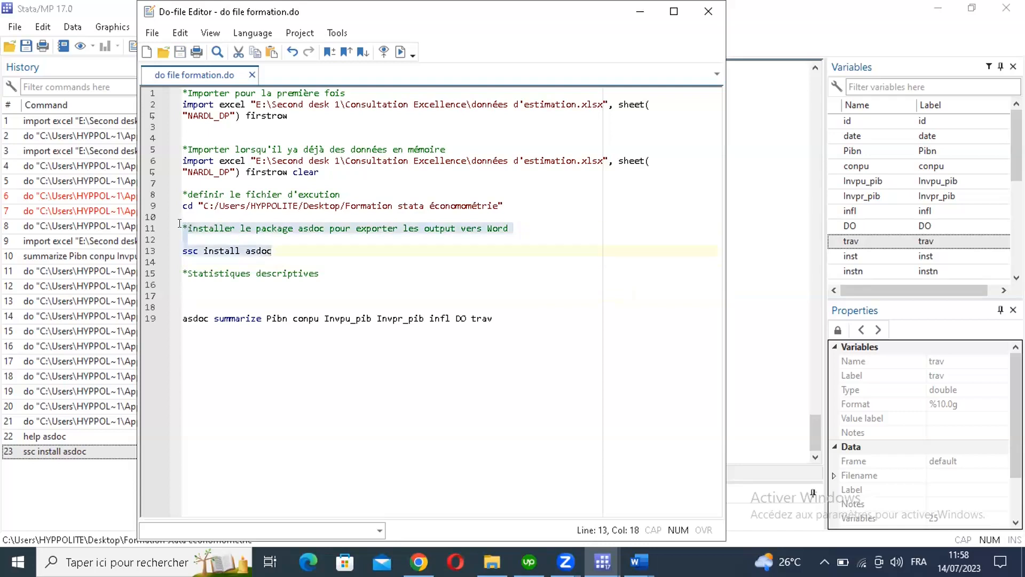
click(179, 223)
key(shift+Down)
key(shift+Down)
key(shift+Down)
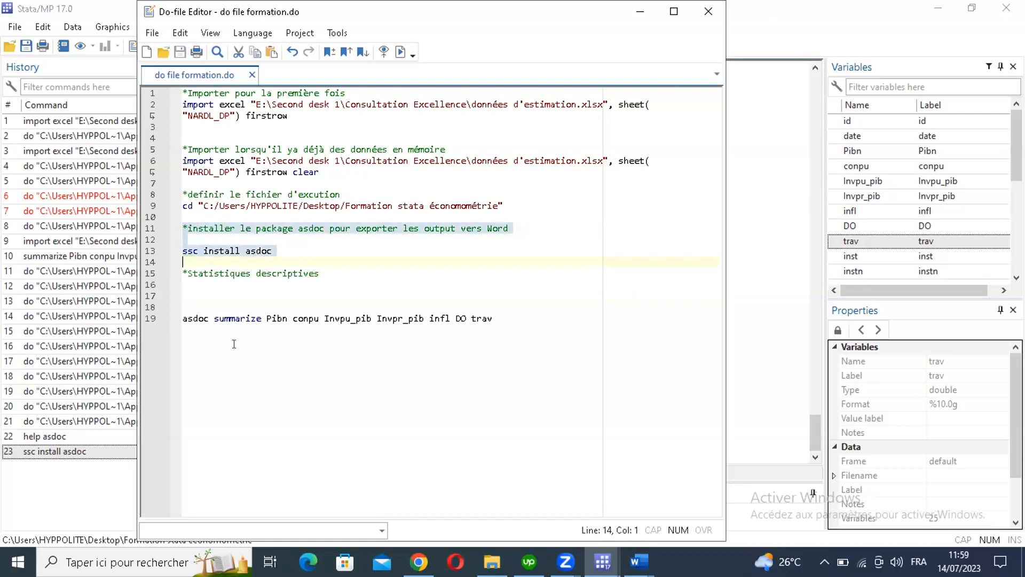
key(ctrl+End)
Step: Return to the main Stata window and examine the Pibn row of the summary statistics table
click(846, 20)
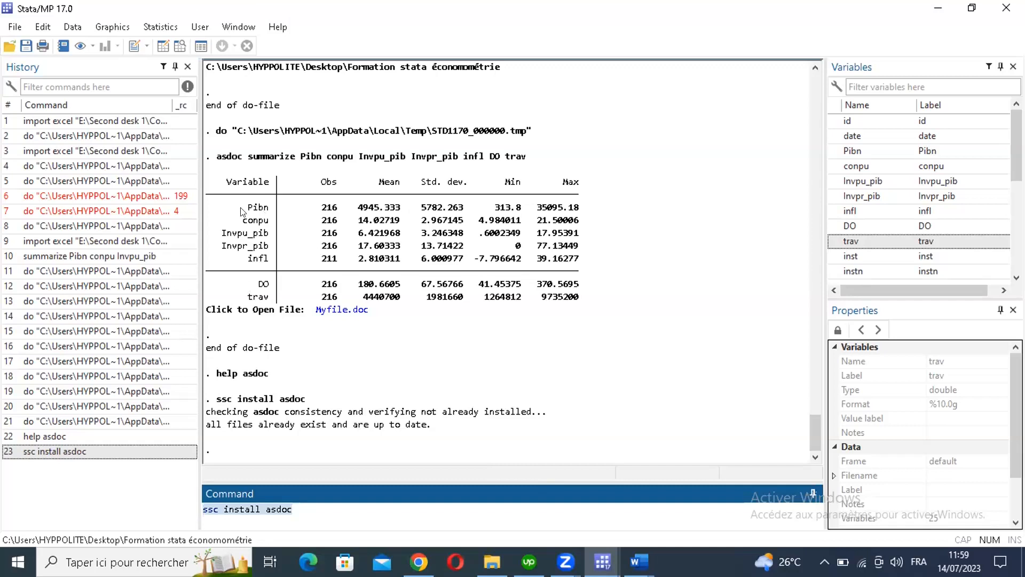
double_click(268, 209)
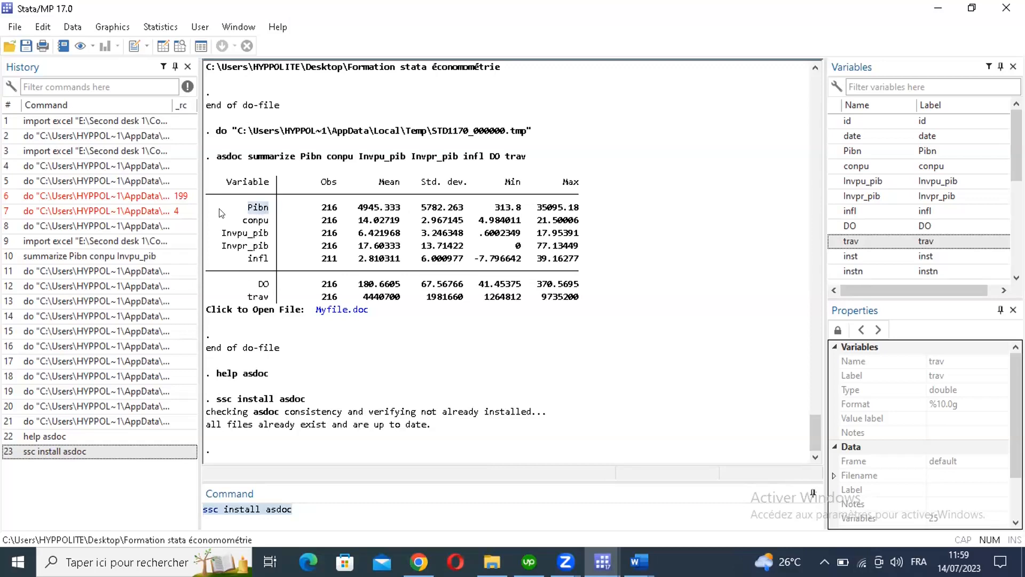
click(254, 210)
double_click(254, 210)
drag(242, 207, 267, 208)
Step: Generate a new variable LogPibn as the natural logarithm of Pibn with gen LogPibn=ln( Pibn), and check the variable list
text(as)
key(BackSpace)
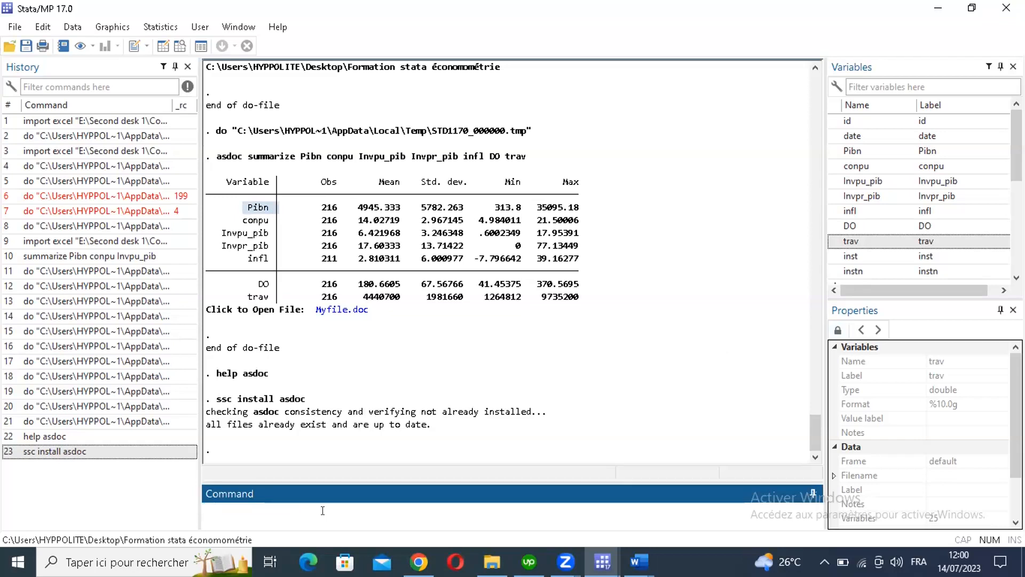
text(gen)
key(BackSpace)
key(BackSpace)
text(en)
text(log)
key(BackSpace)
key(BackSpace)
key(BackSpace)
text(Lc)
text(g)
text(P)
text(i)
text(b)
text(n)
text(=)
text(l)
text(n)
text(()
double_click(931, 152)
click(307, 509)
text())
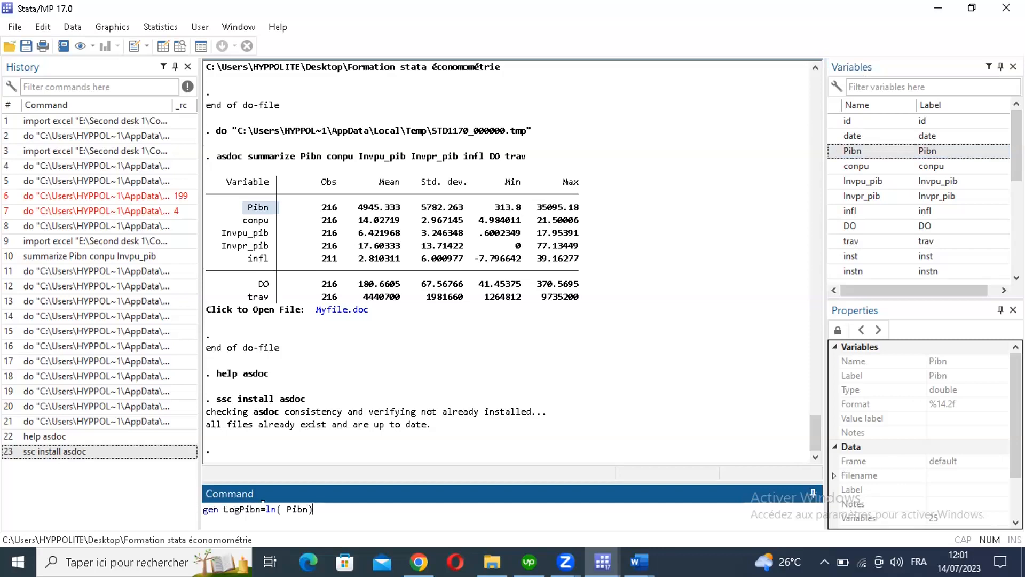
drag(264, 505, 323, 501)
click(320, 511)
key(Home)
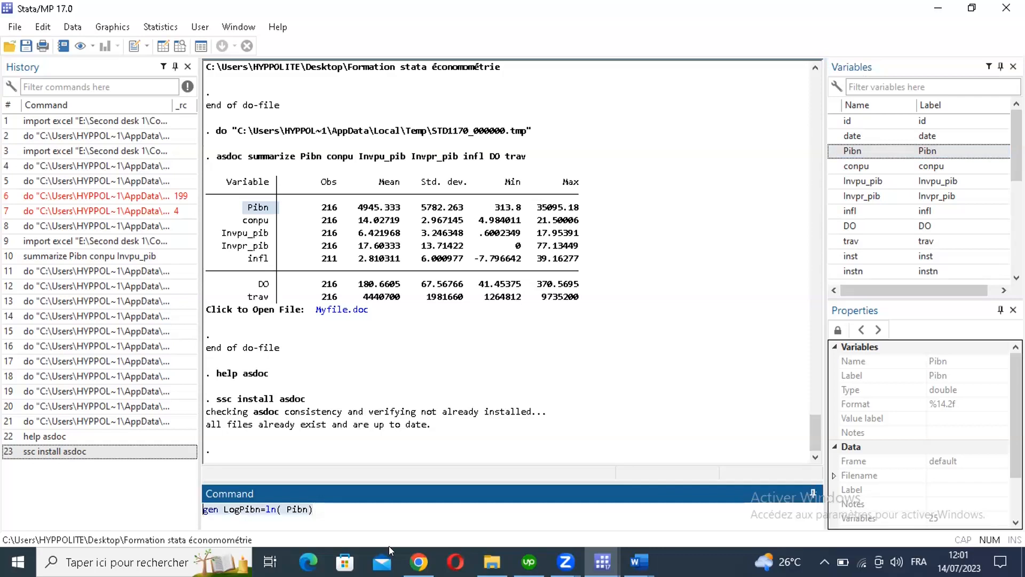
key(Return)
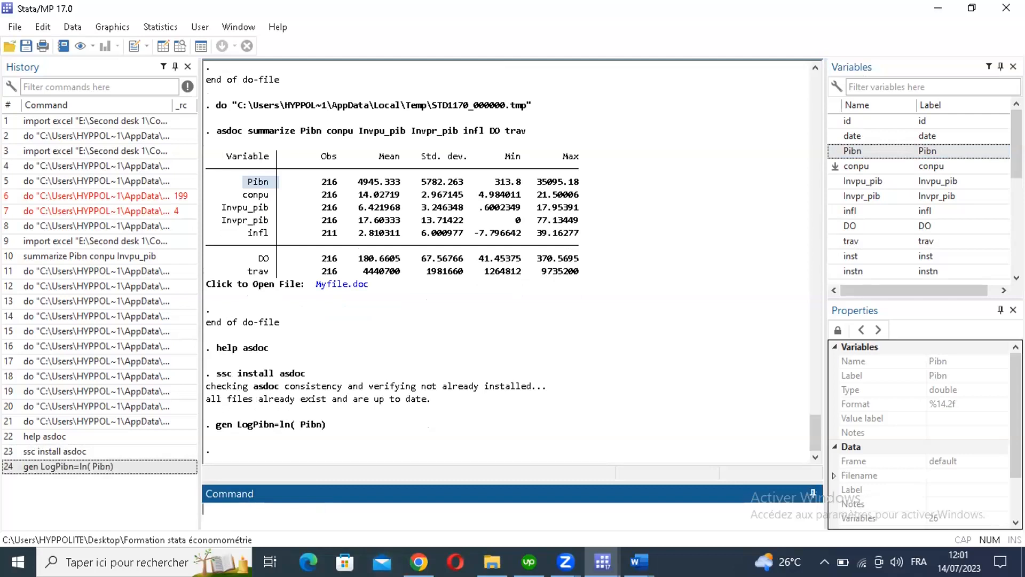
scroll(867, 267, down, 5)
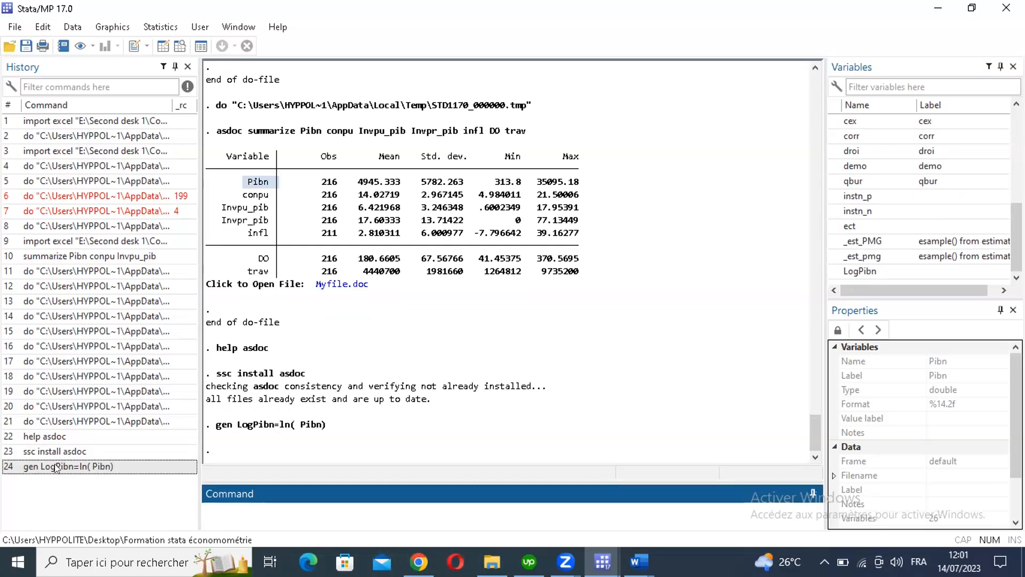
Step: Cut the command gen LogPibn=ln( Pibn) from the command line and return to the do-file
right_click(222, 505)
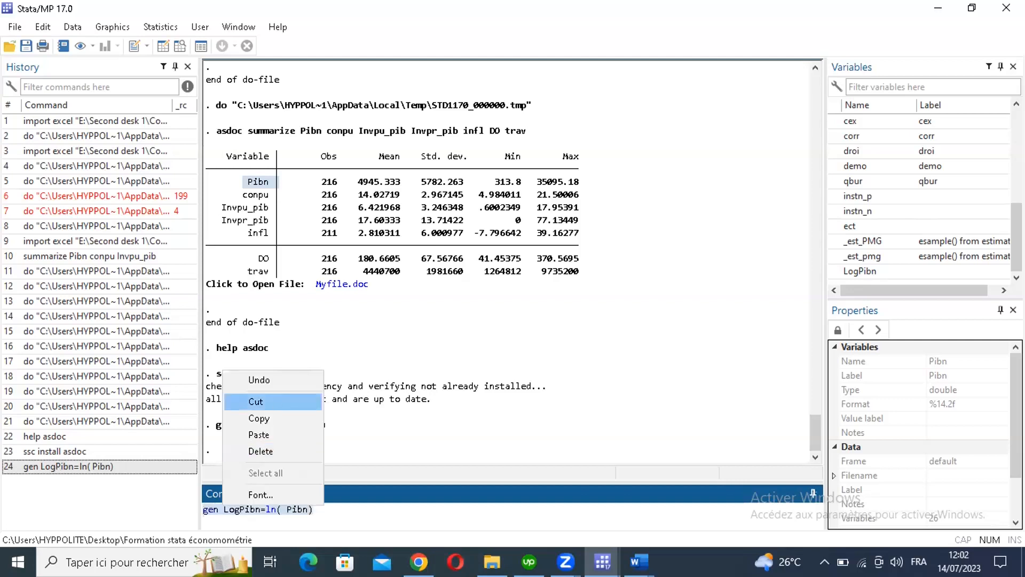
click(255, 401)
key(alt+Tab)
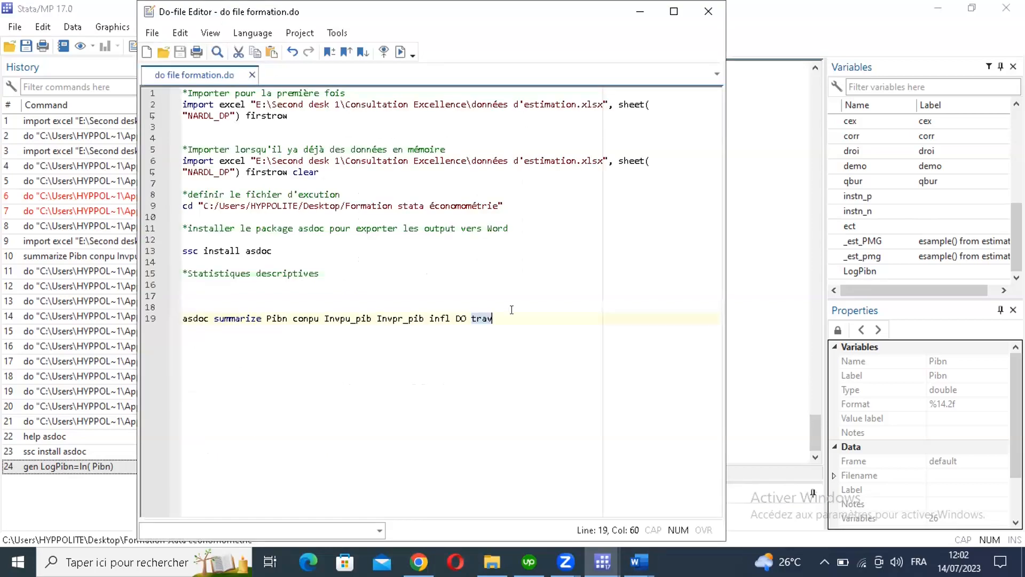
key(Right)
Step: Write the comment "*générer les nouvelles variables" below the ssc install asdoc command in the do-file
click(277, 251)
key(Return)
key(Return)
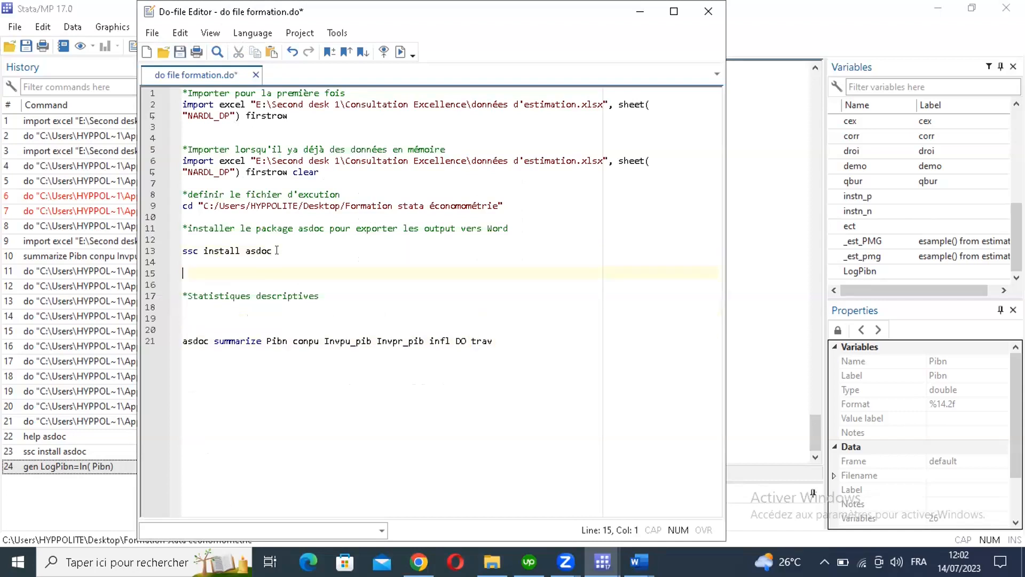
text(*ge)
text(nérer )
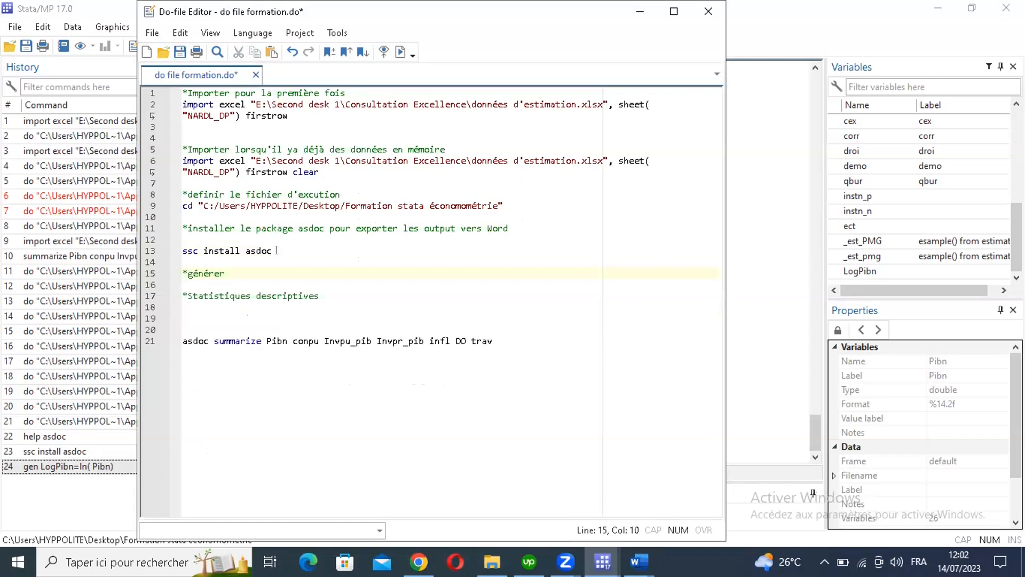
text(les )
text(variables)
key(Left)
key(Left)
key(Left)
key(Left)
key(Left)
key(Left)
key(Left)
key(Left)
text(nouve)
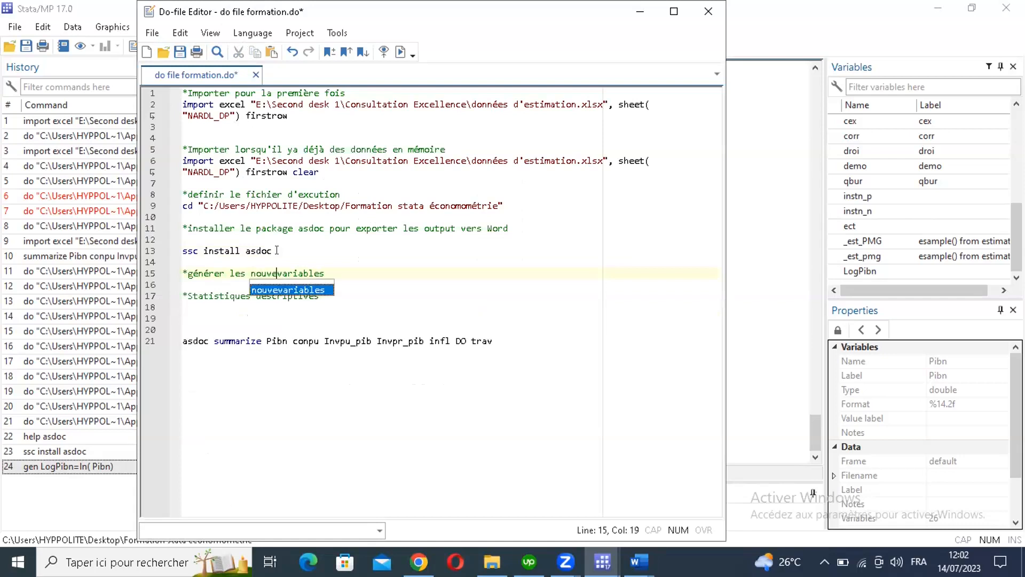
text(lles v)
key(BackSpace)
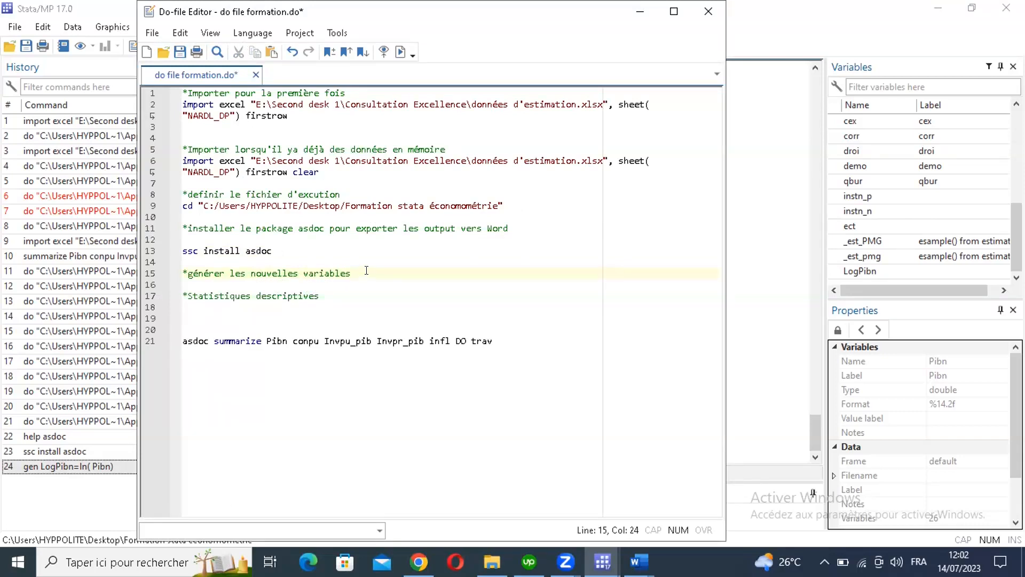
Step: Paste gen LogPibn=ln( Pibn) beneath the new comment, separated by a blank line, and save the do-file
key(Return)
key(Return)
key(BackSpace)
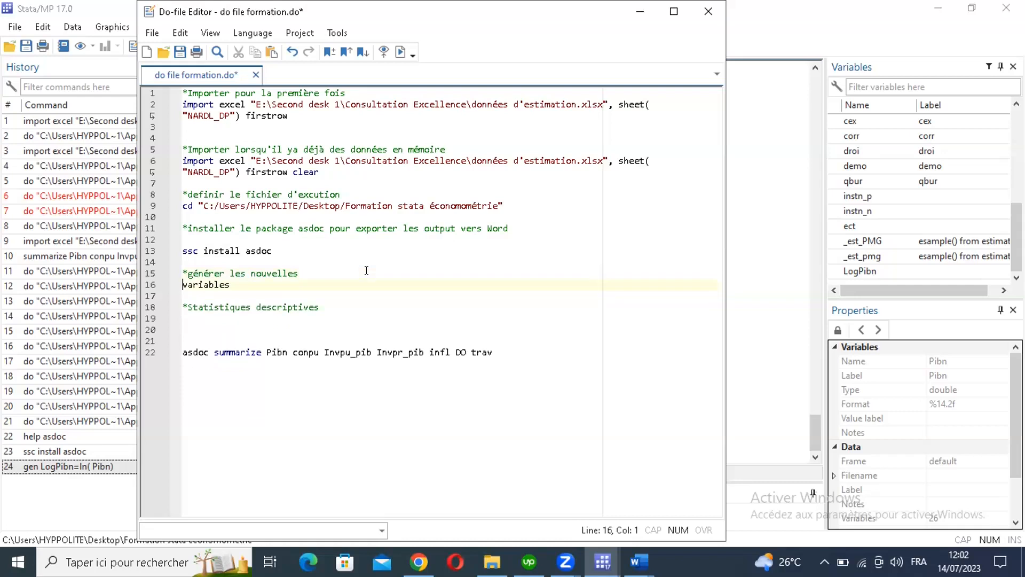
key(BackSpace)
key(End)
key(Return)
key(Return)
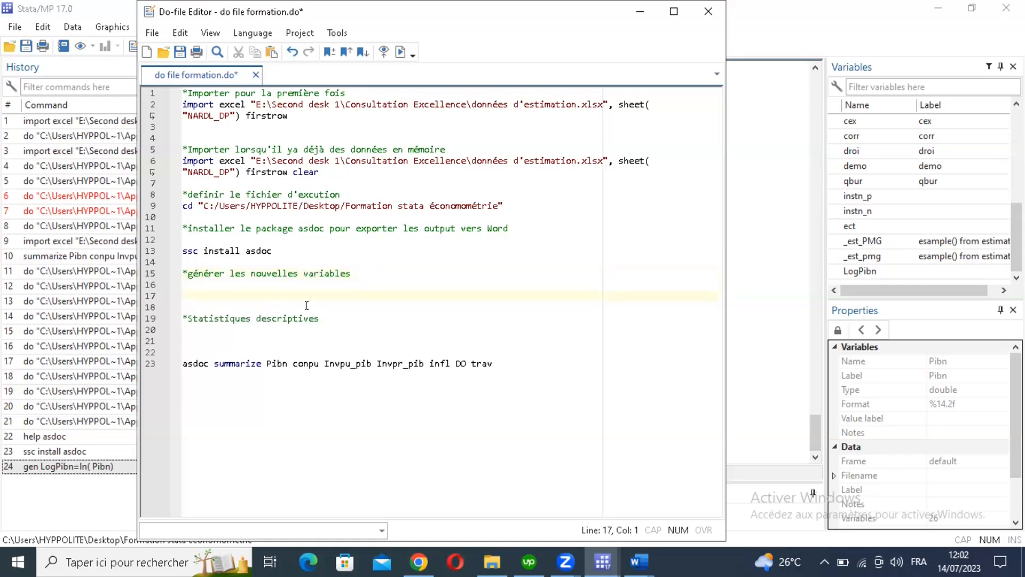
key(ctrl+v)
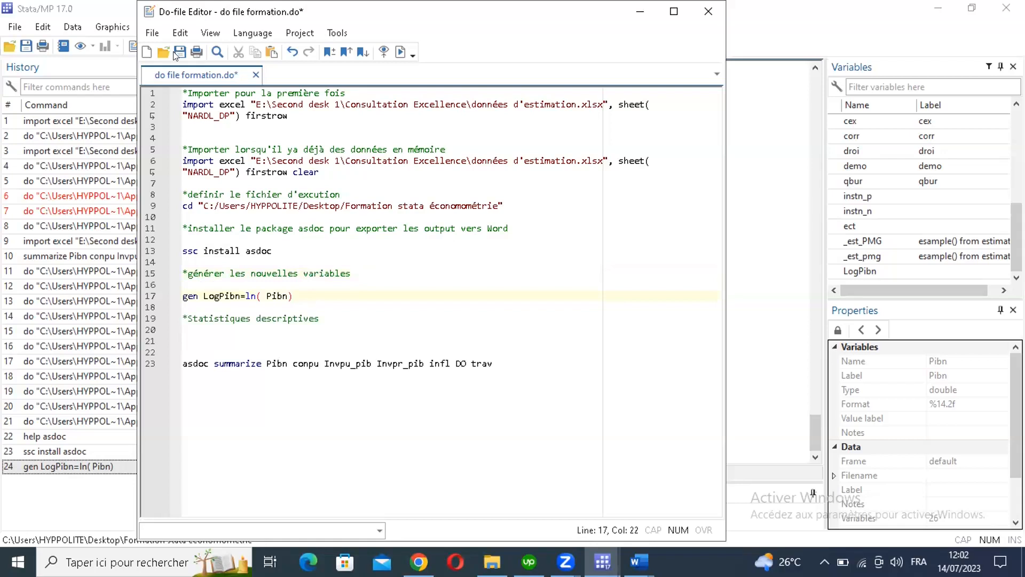
key(ctrl+s)
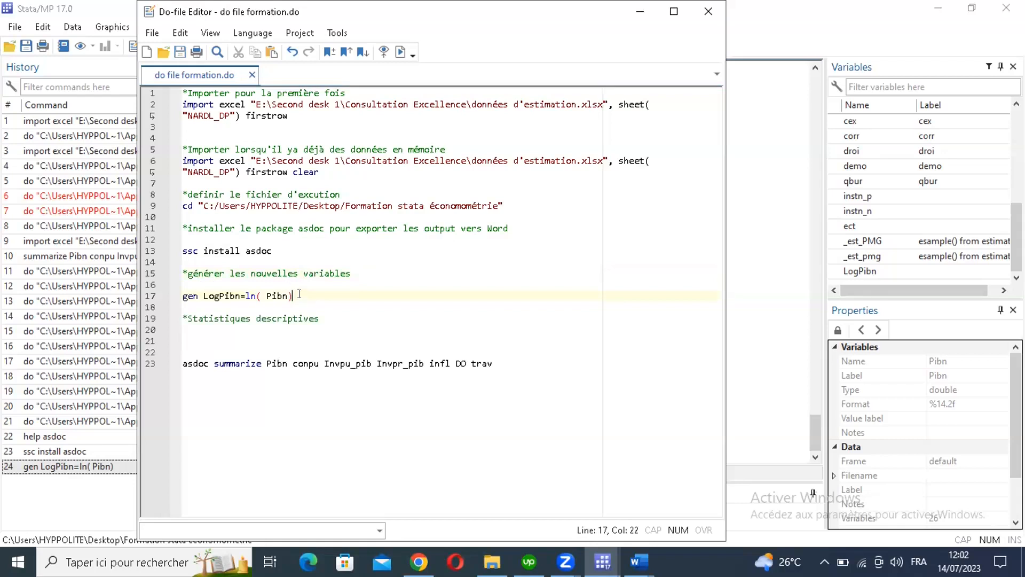
Step: Insert a second copy of gen LogPibn=ln( Pibn) below the first, leaving two blank lines between them
key(Return)
key(Return)
key(Return)
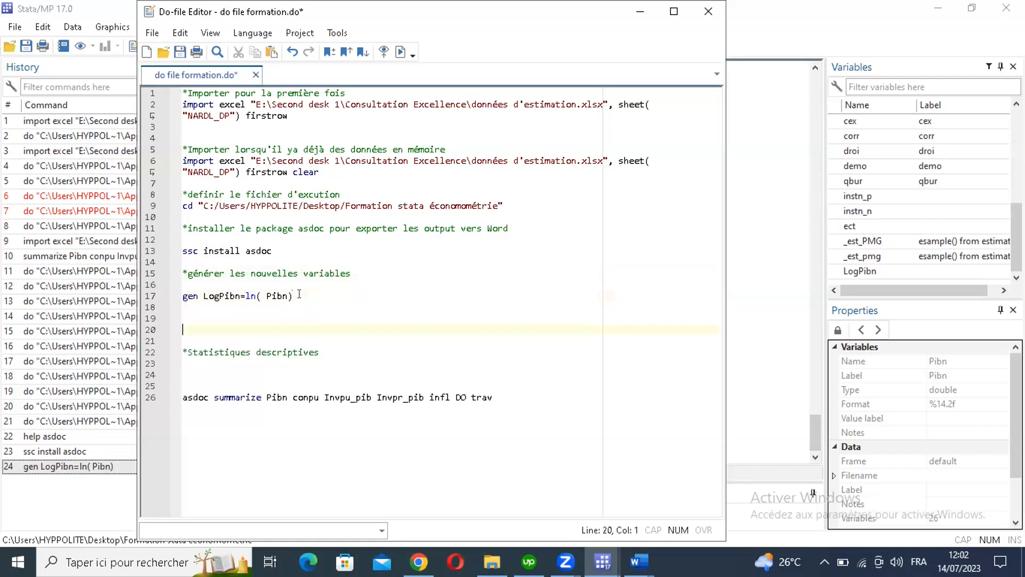
key(ctrl+v)
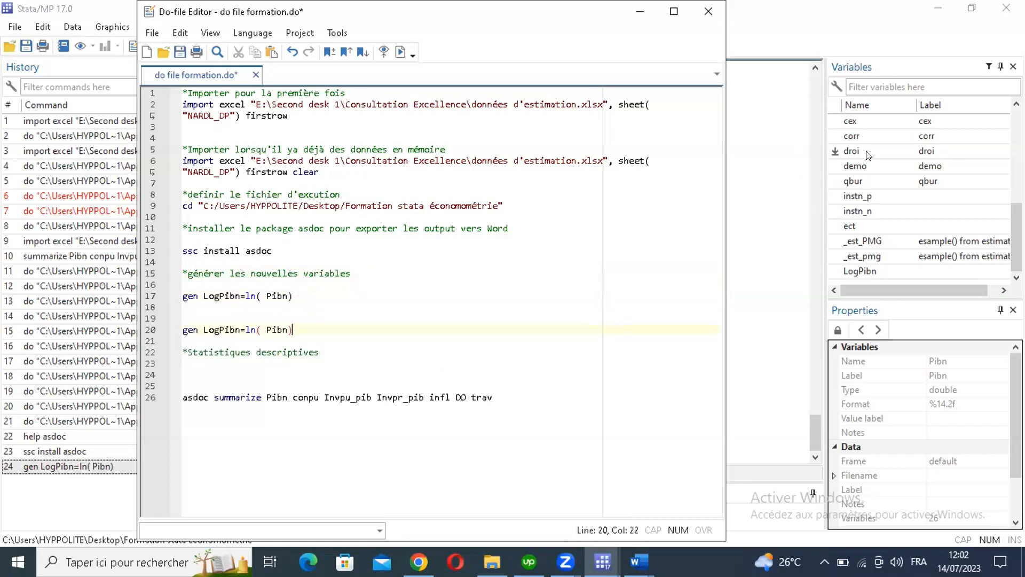
Step: Change the second gen line to gen Logconpu=ln( conpu), taking the name conpu from the variable list
scroll(868, 158, up, 5)
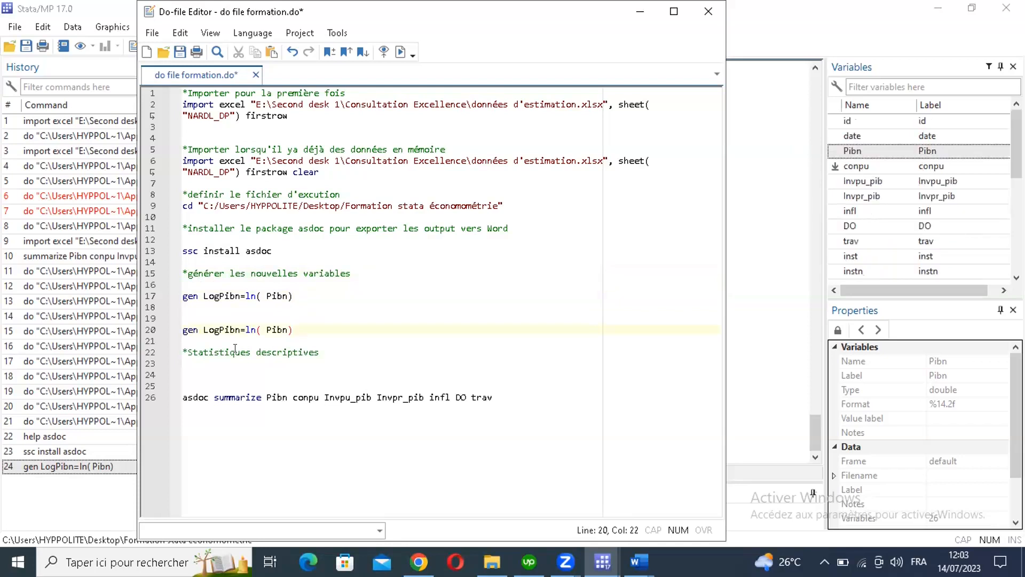
double_click(928, 166)
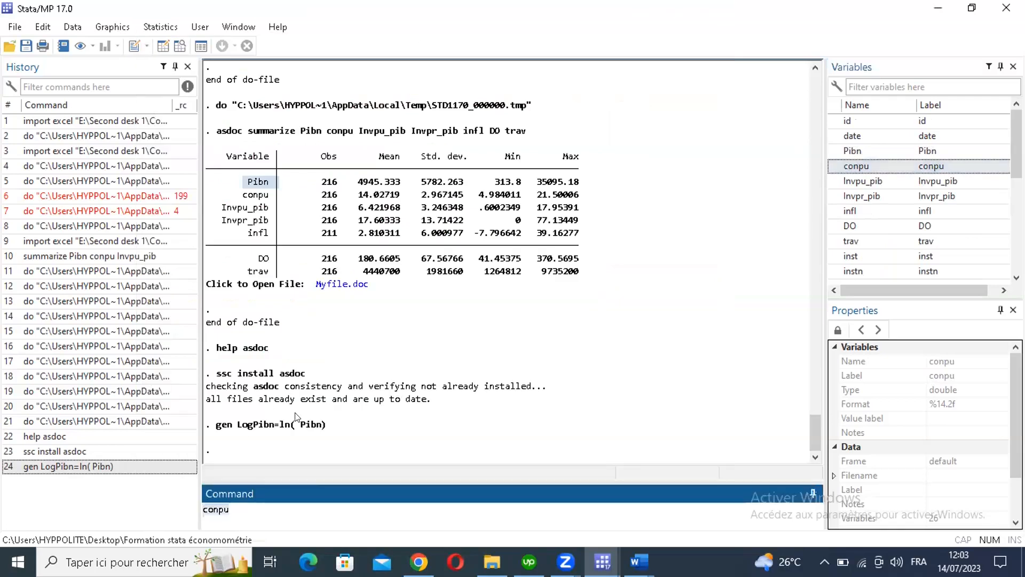
right_click(214, 508)
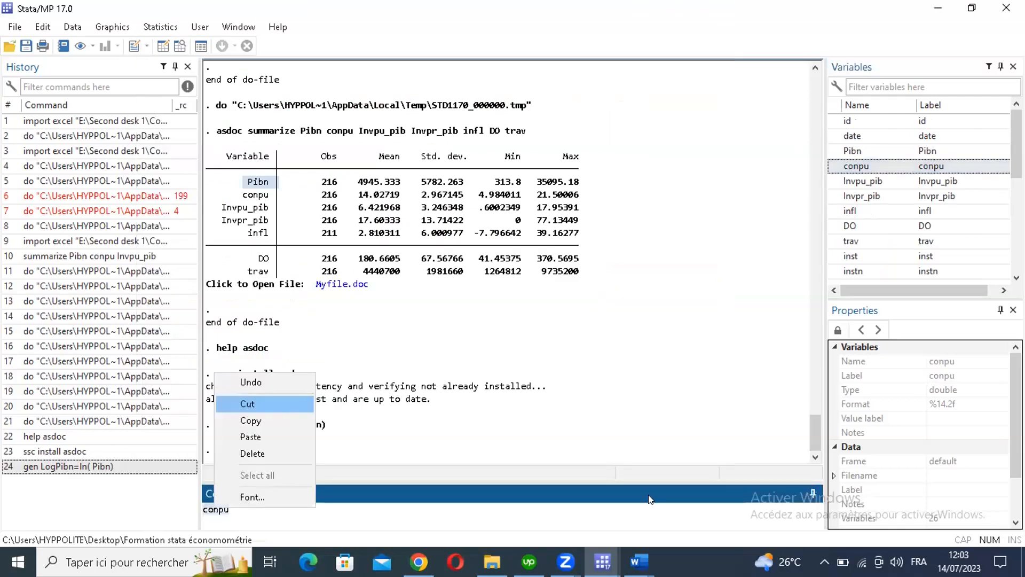
click(240, 328)
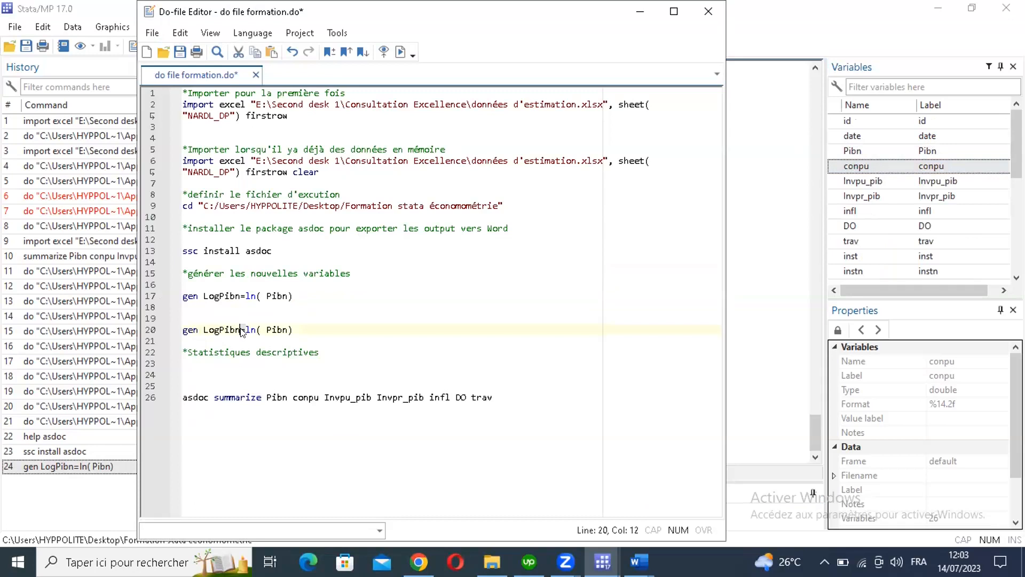
key(BackSpace)
key(BackSpace)
key(BackSpace)
key(BackSpace)
text(conpu)
double_click(291, 331)
text(conpu)
Step: Run only the gen Logconpu=ln( conpu) line and check the end of the variable list
drag(183, 329, 299, 327)
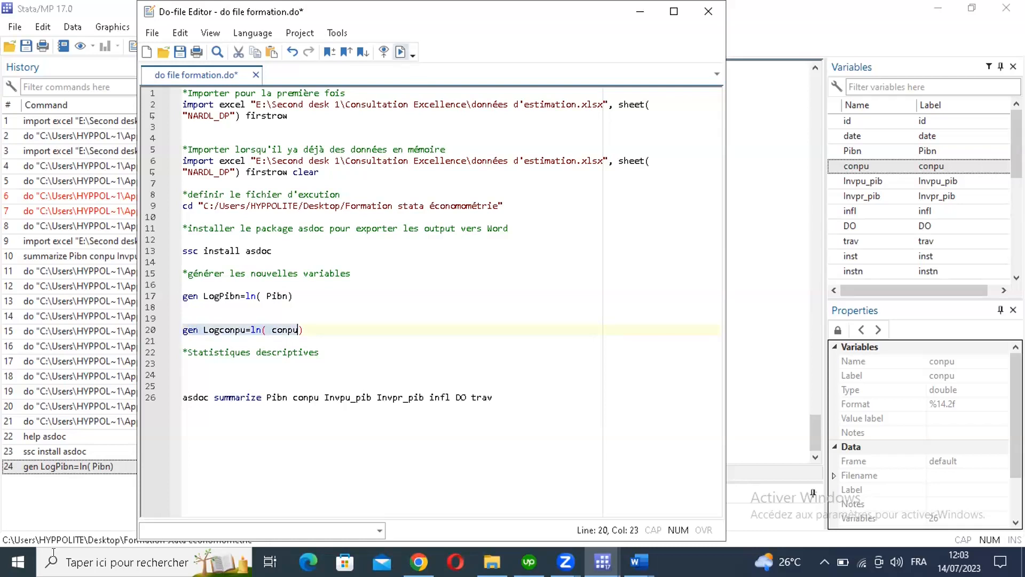
click(401, 51)
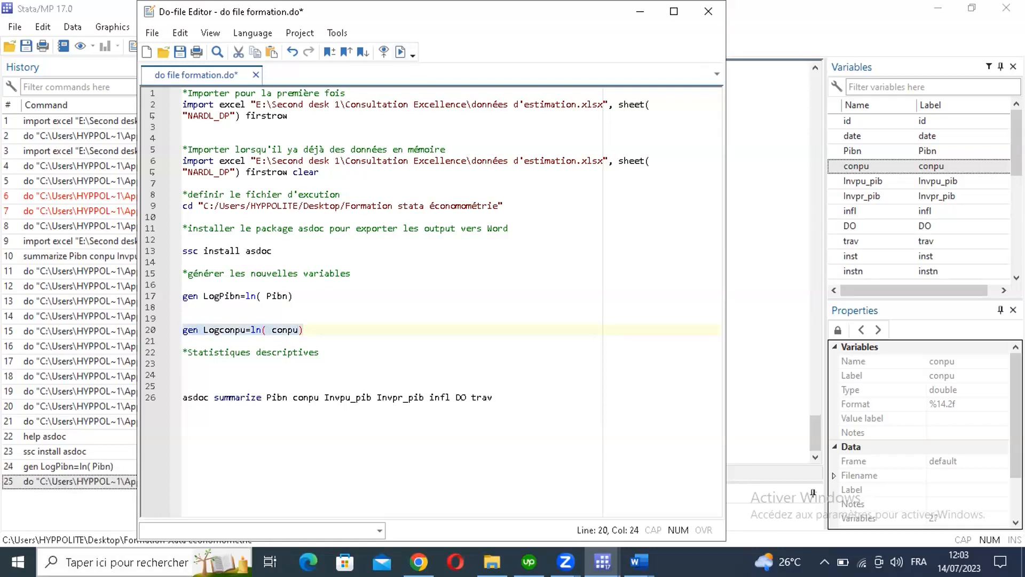
click(640, 11)
scroll(988, 241, down, 3)
scroll(854, 272, down, 3)
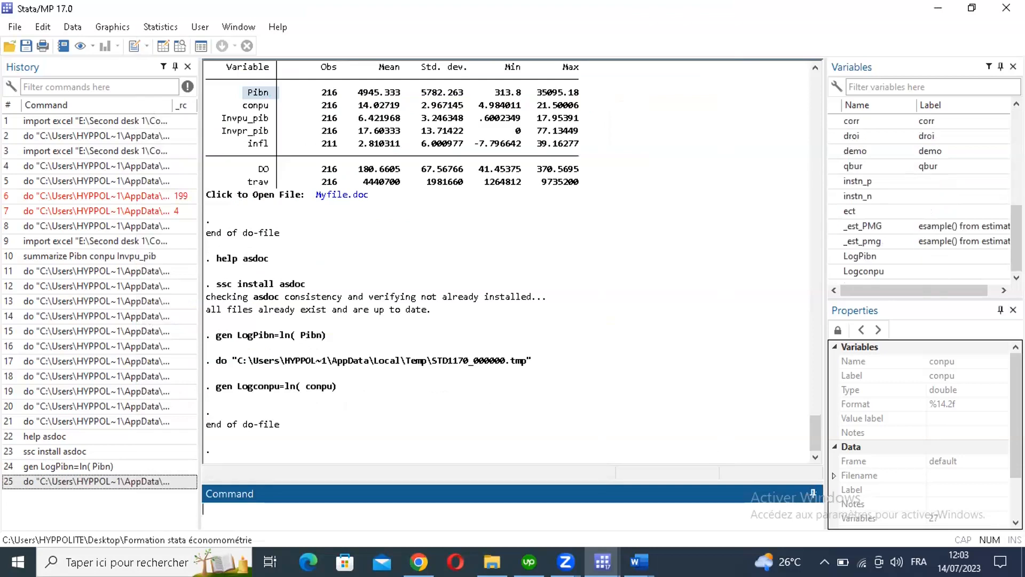
Step: Return to the do-file and duplicate the gen Logconpu=ln( conpu) line beneath itself, with two blank lines between
mouse_move(603, 561)
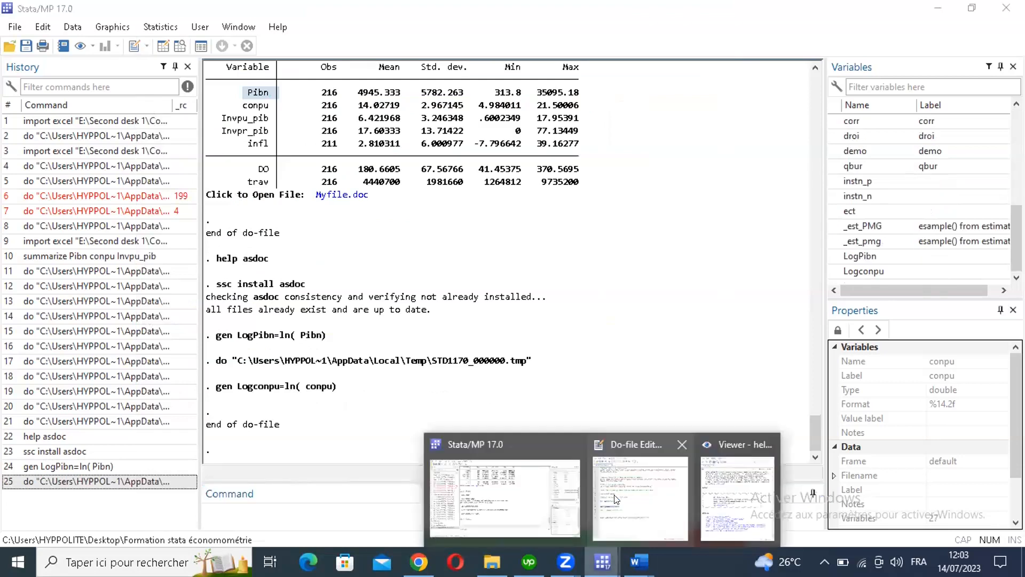
click(617, 499)
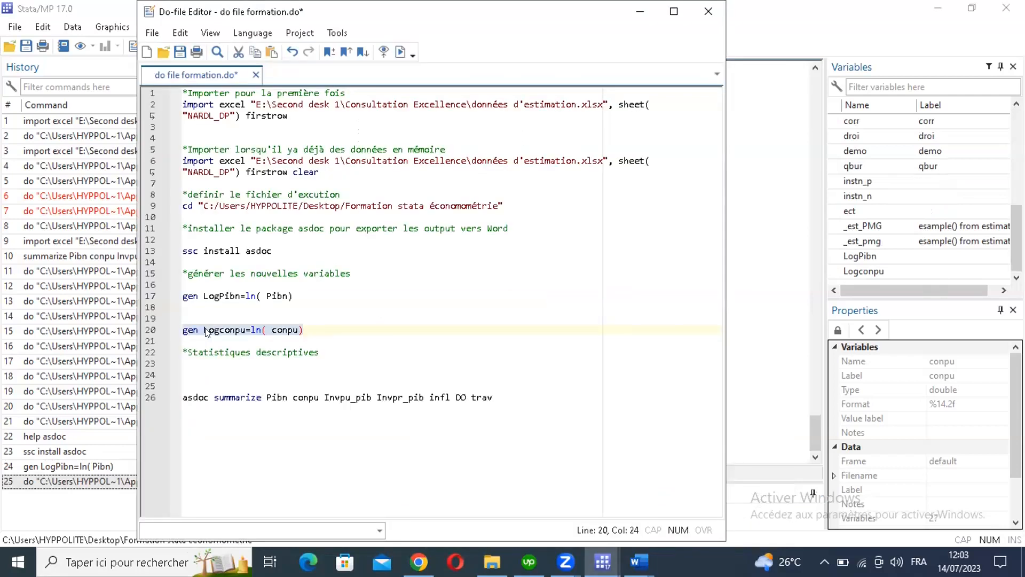
right_click(207, 331)
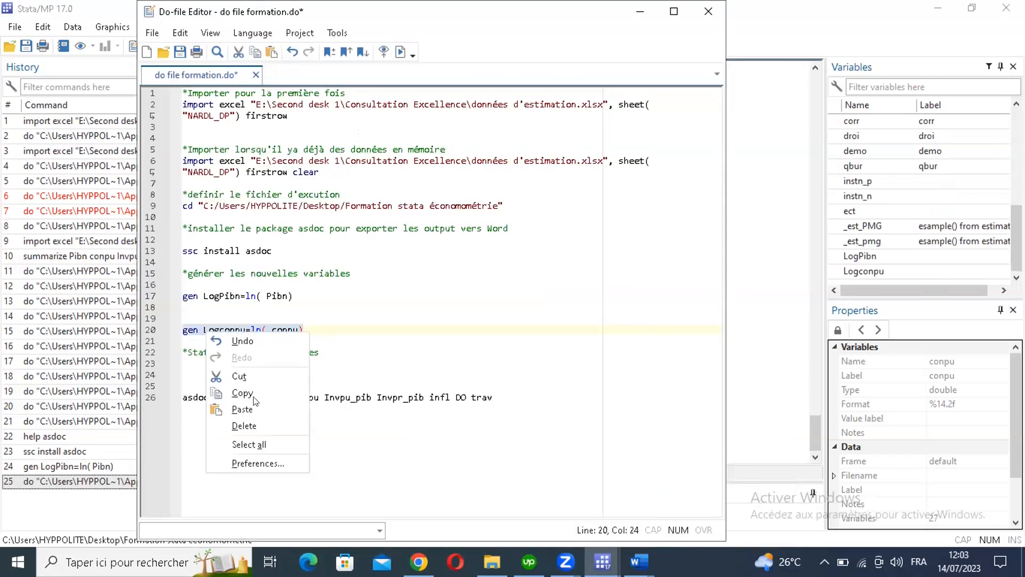
click(322, 325)
key(Return)
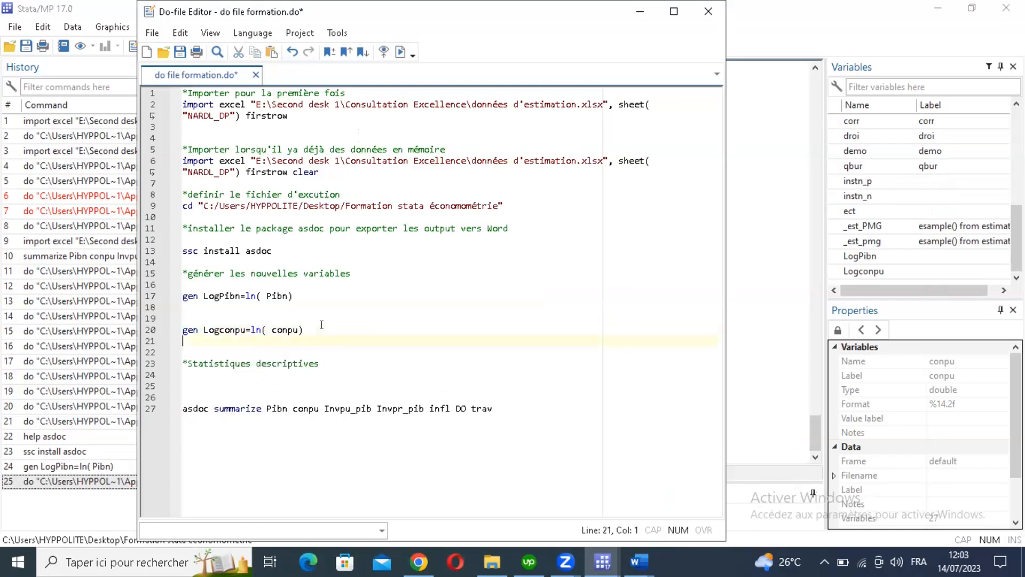
key(Return)
key(ctrl+v)
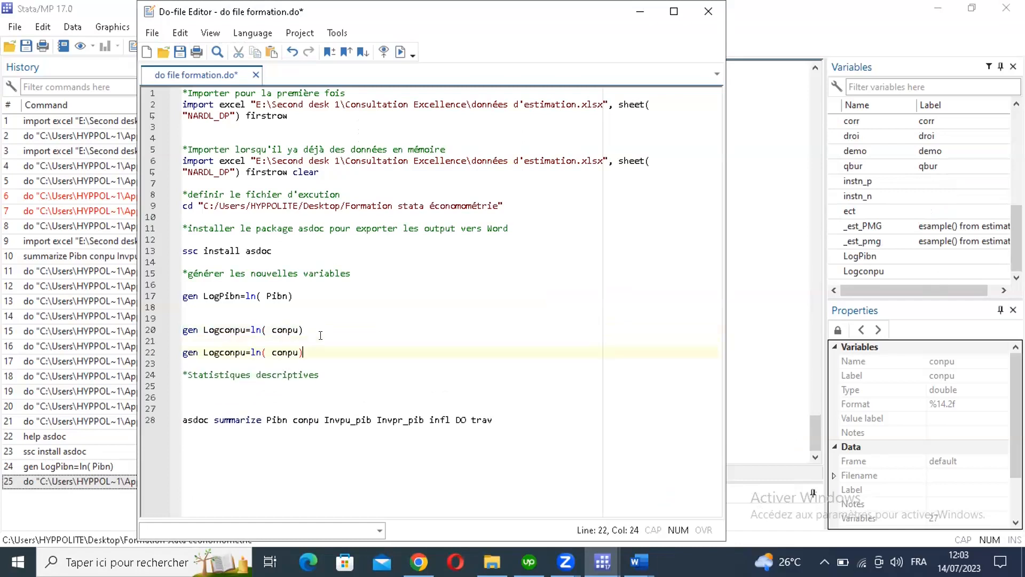
key(Up)
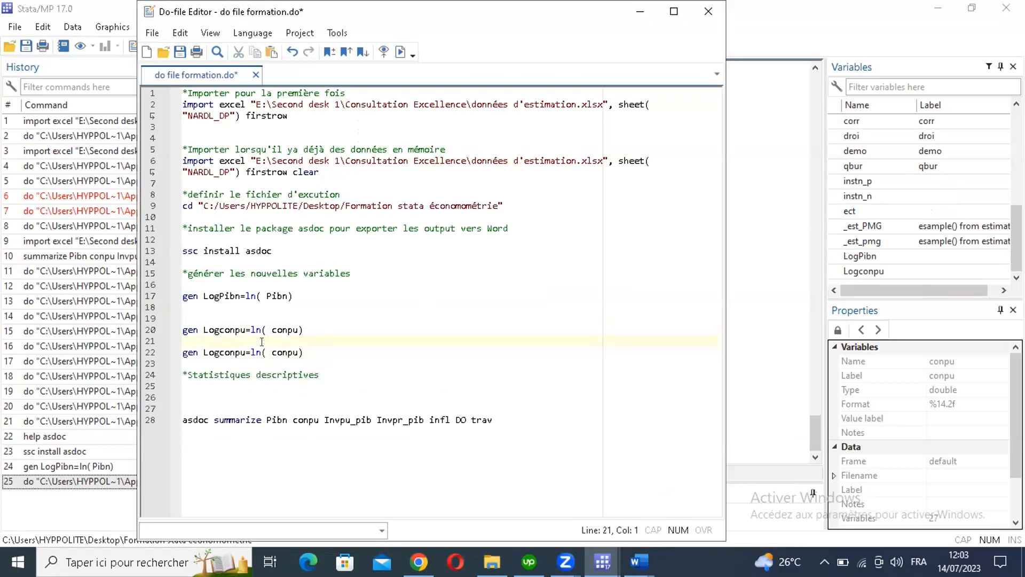
key(Return)
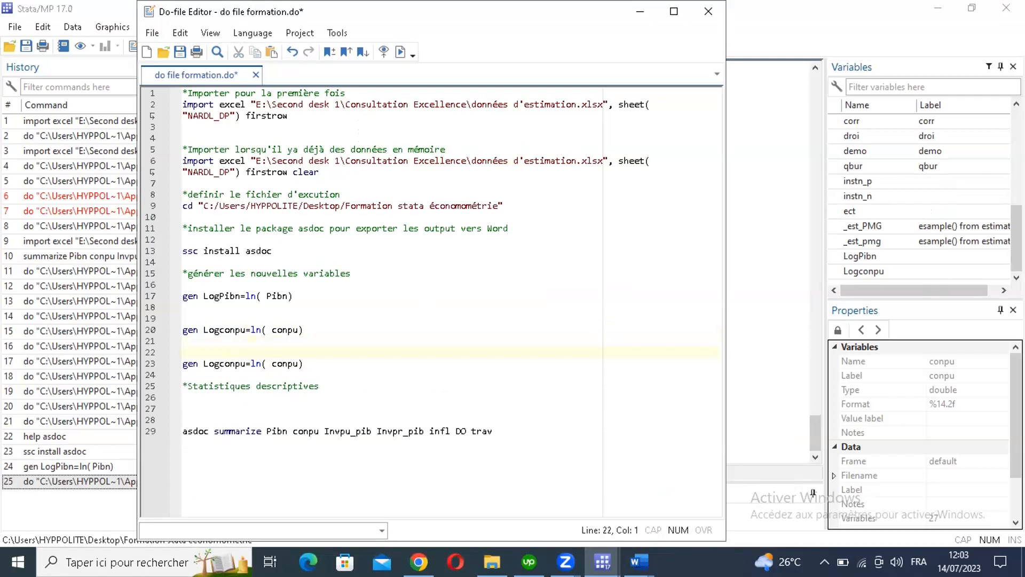
Step: Copy the variable name Invpu_pib from the main Stata window and rename the duplicated line's new variable to LogInvpu_pib
click(908, 169)
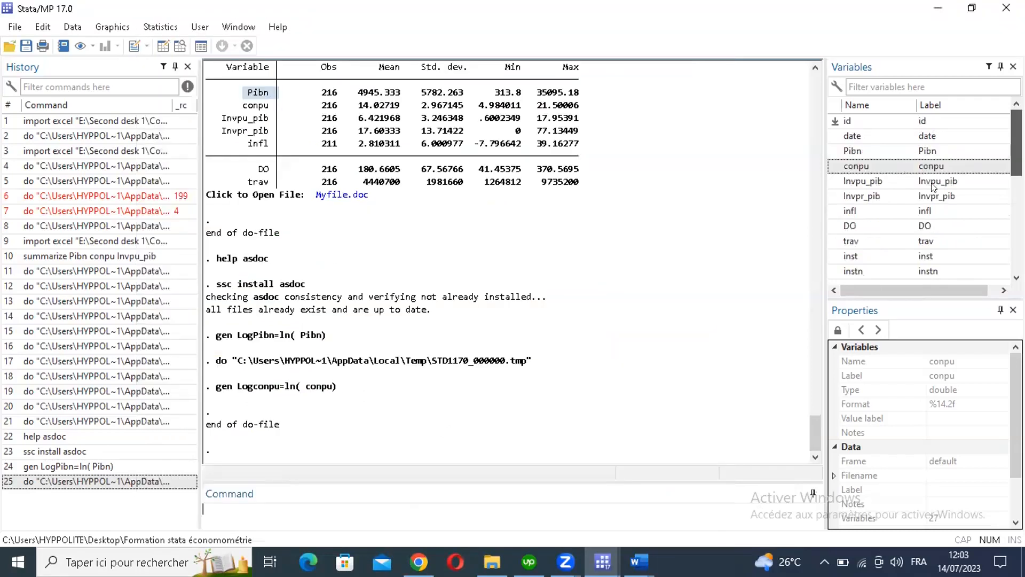
double_click(936, 183)
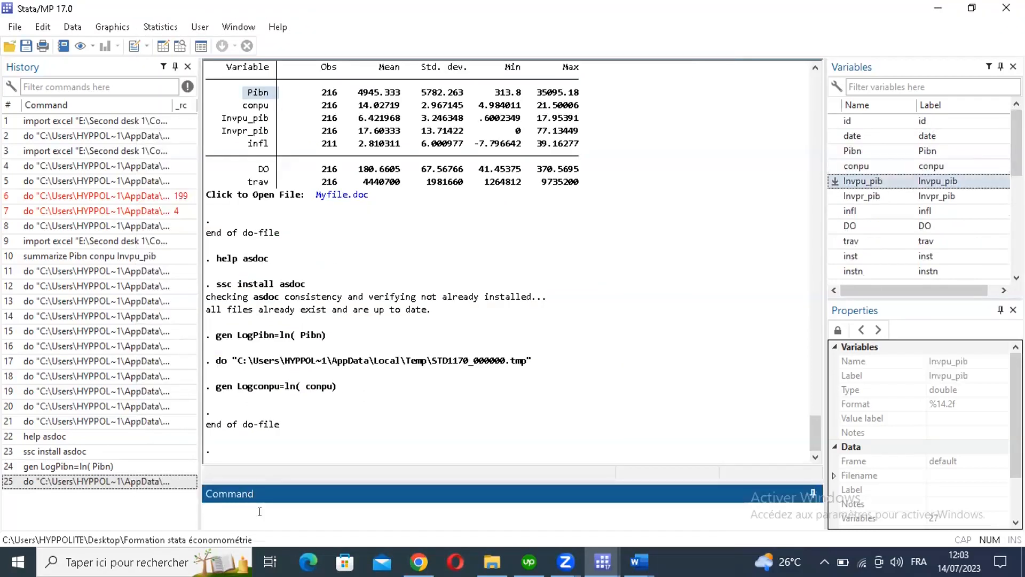
double_click(216, 512)
right_click(218, 512)
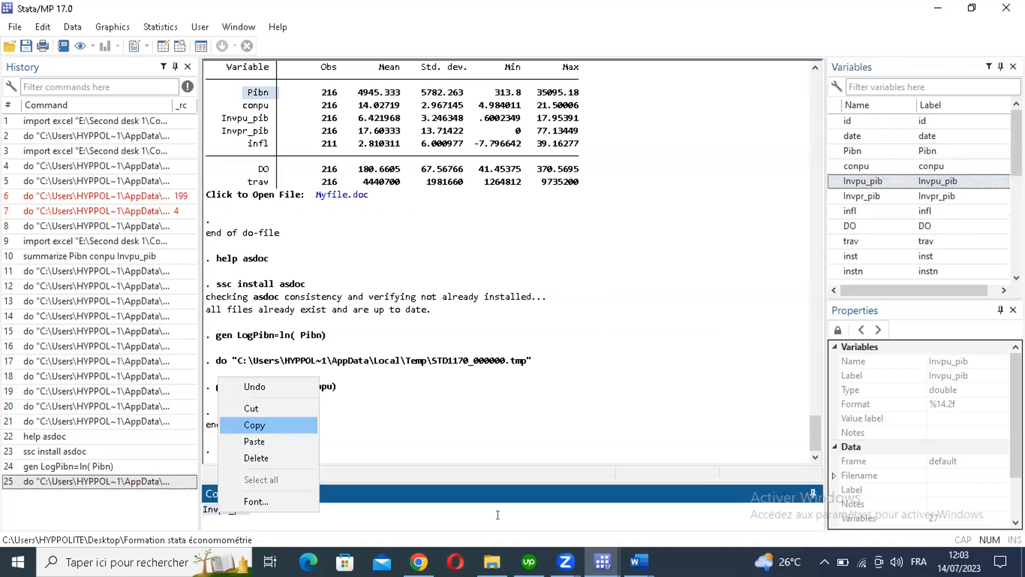
key(Up)
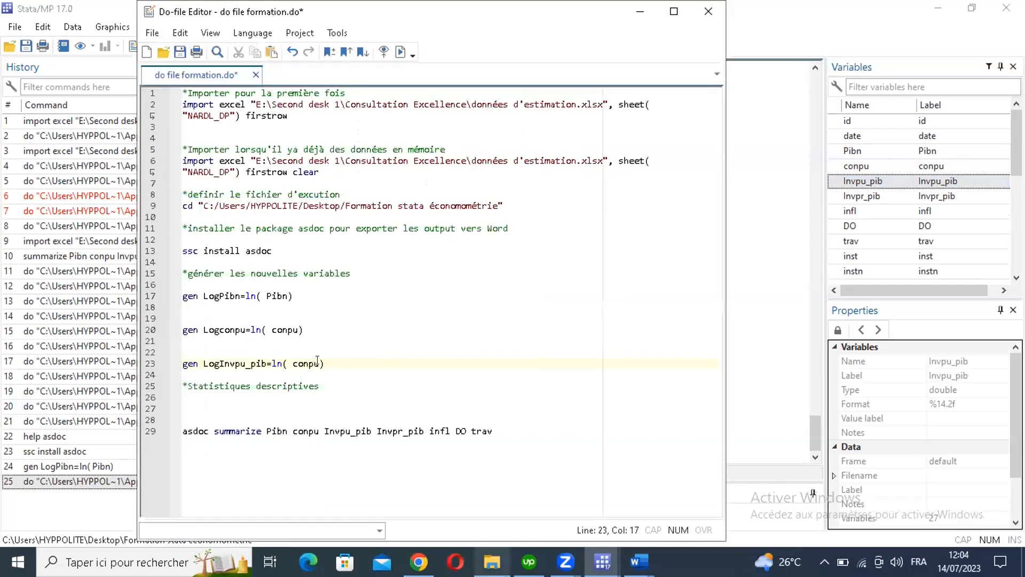
Step: Replace conpu with Invpu_pib inside the ln function of the gen LogInvpu_pib line
click(317, 360)
key(BackSpace)
key(BackSpace)
key(BackSpace)
key(BackSpace)
key(BackSpace)
key(ctrl+v)
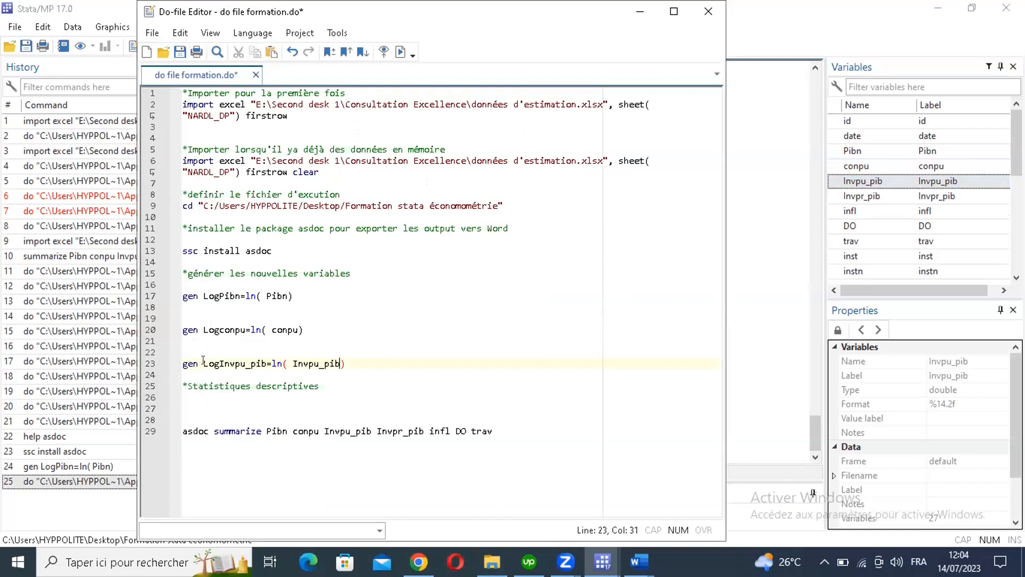
Step: Run only the gen LogInvpu_pib=ln( Invpu_pib) line and check the end of the variable list
key(Home)
key(shift+End)
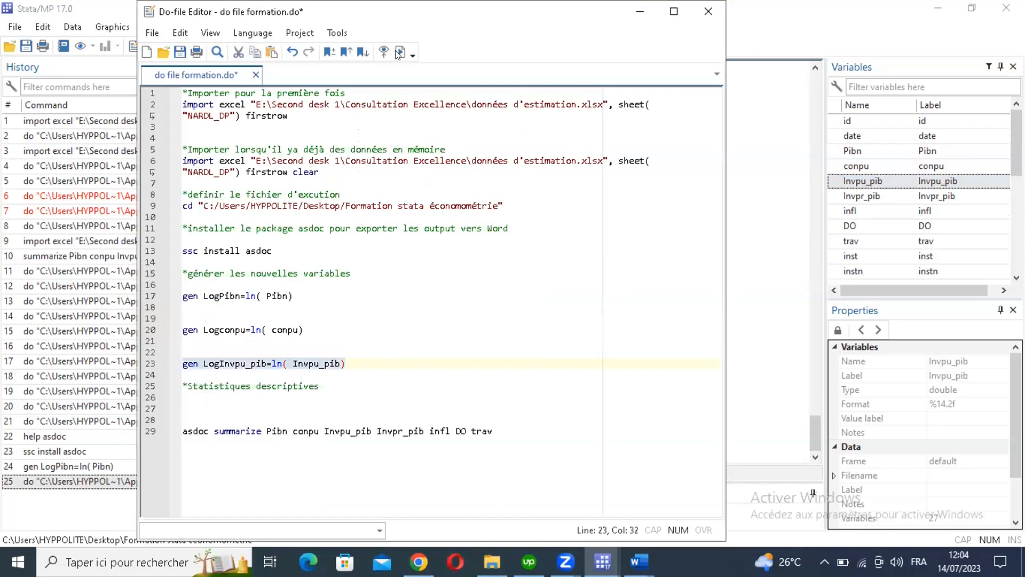
click(400, 52)
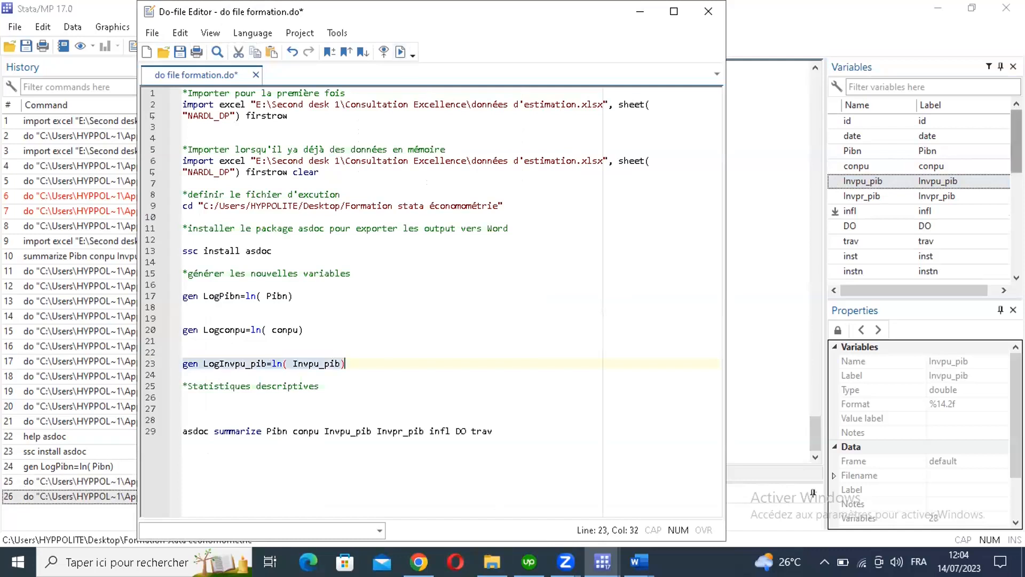
click(774, 211)
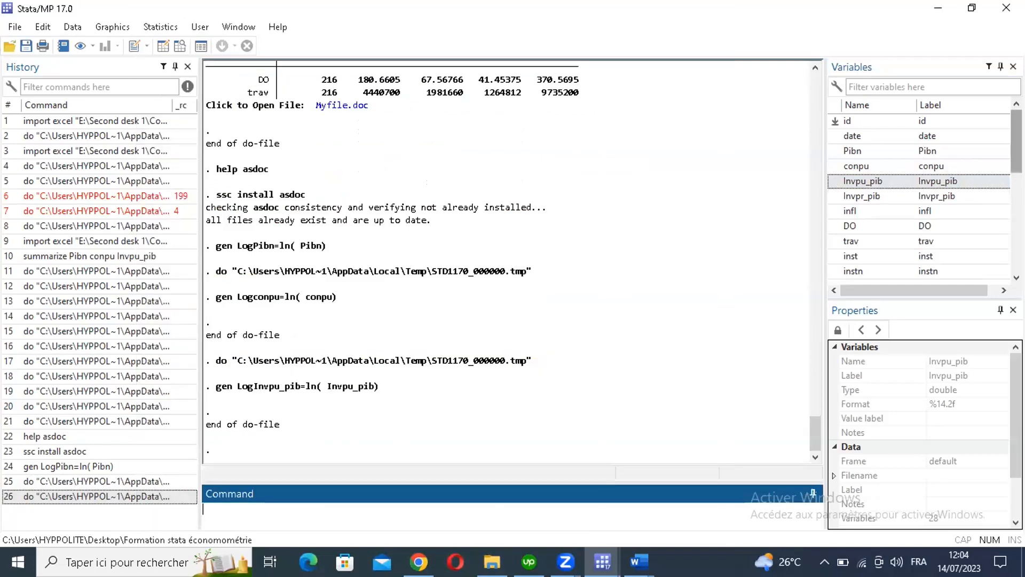
scroll(908, 197, down, 6)
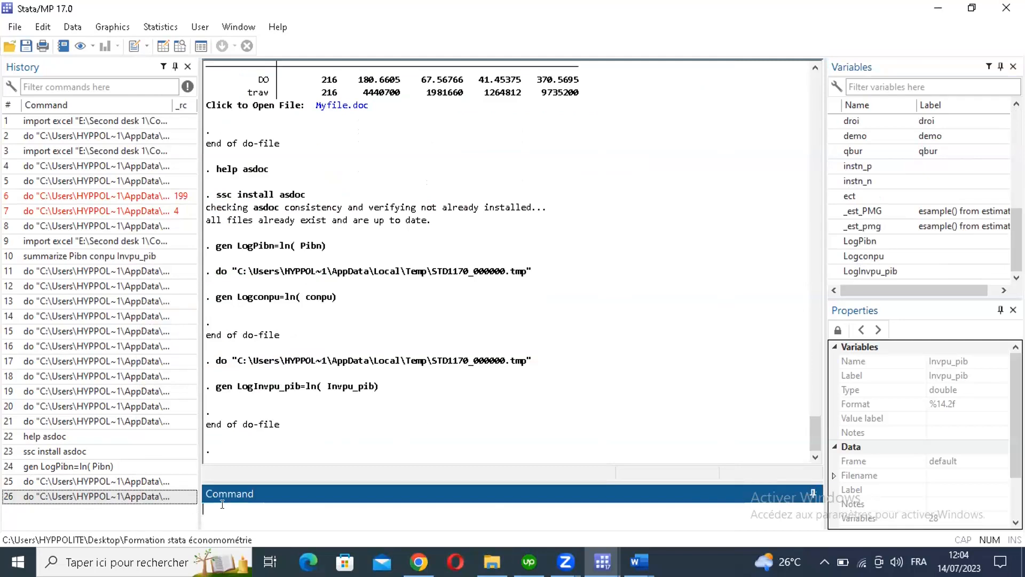
Step: Open Stata's help for the generate command and read its syntax, storage types and description sections
text(help generate)
key(Return)
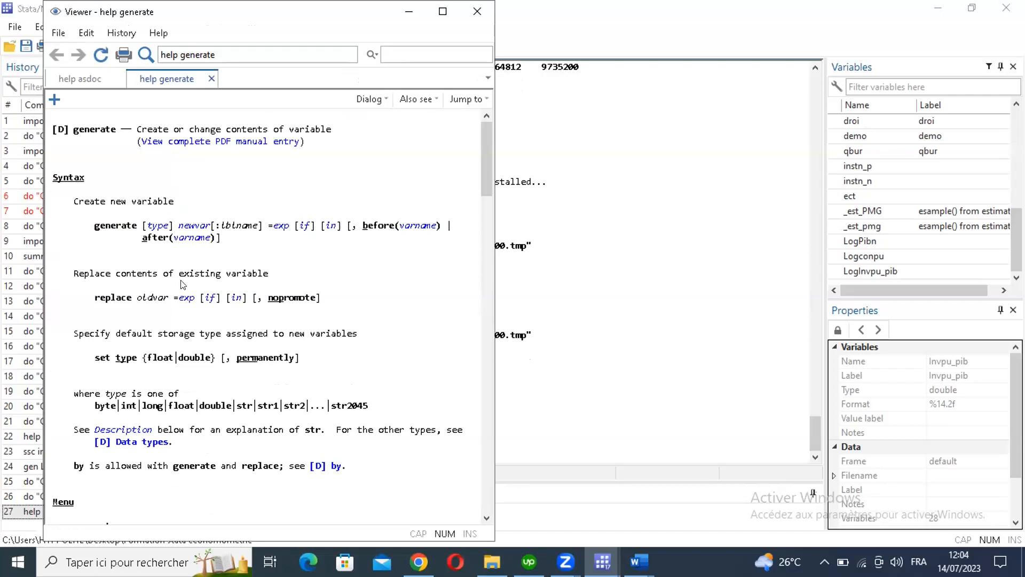
scroll(176, 273, down, 3)
scroll(102, 236, up, 1)
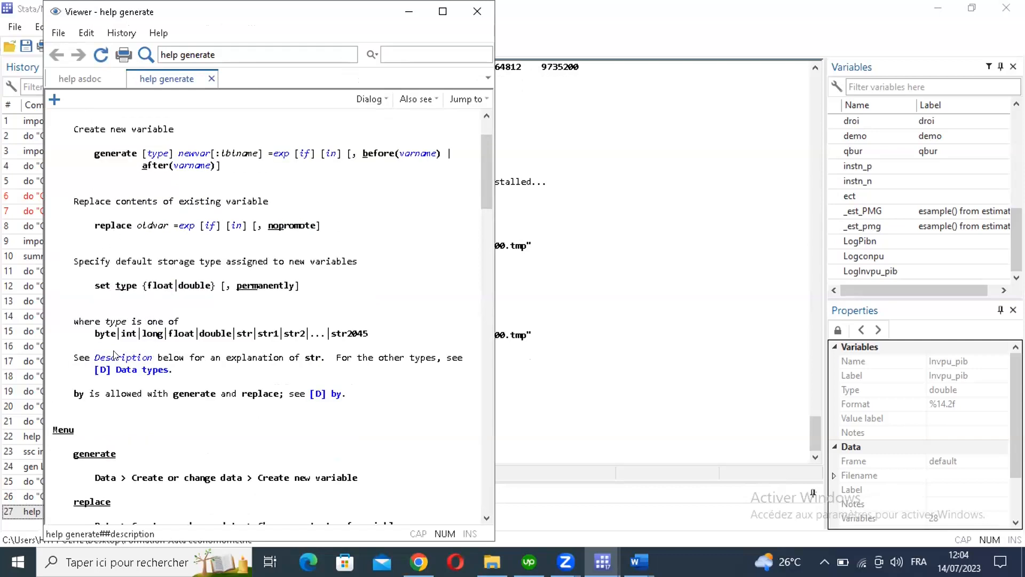
scroll(114, 355, down, 3)
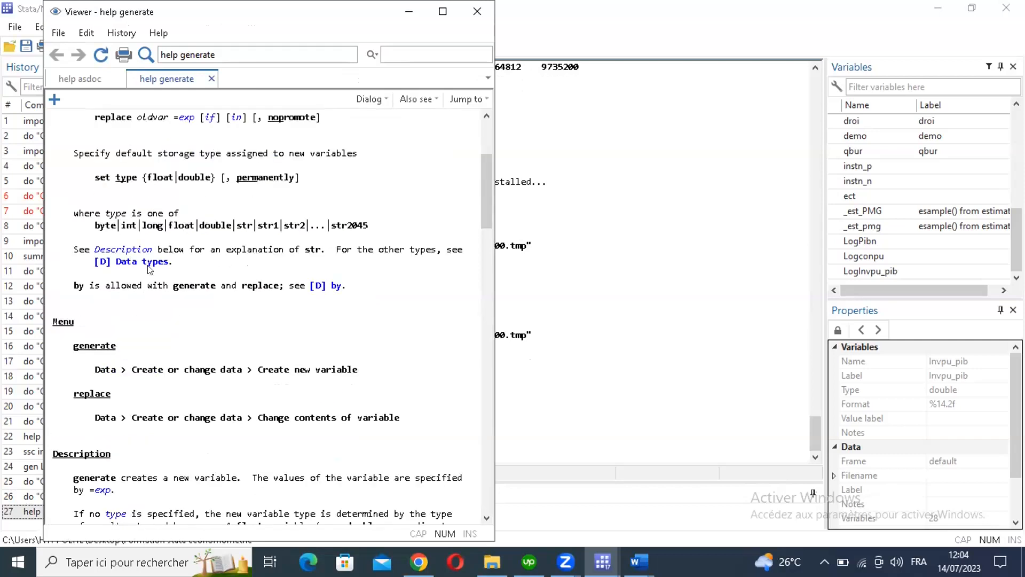
scroll(152, 283, down, 4)
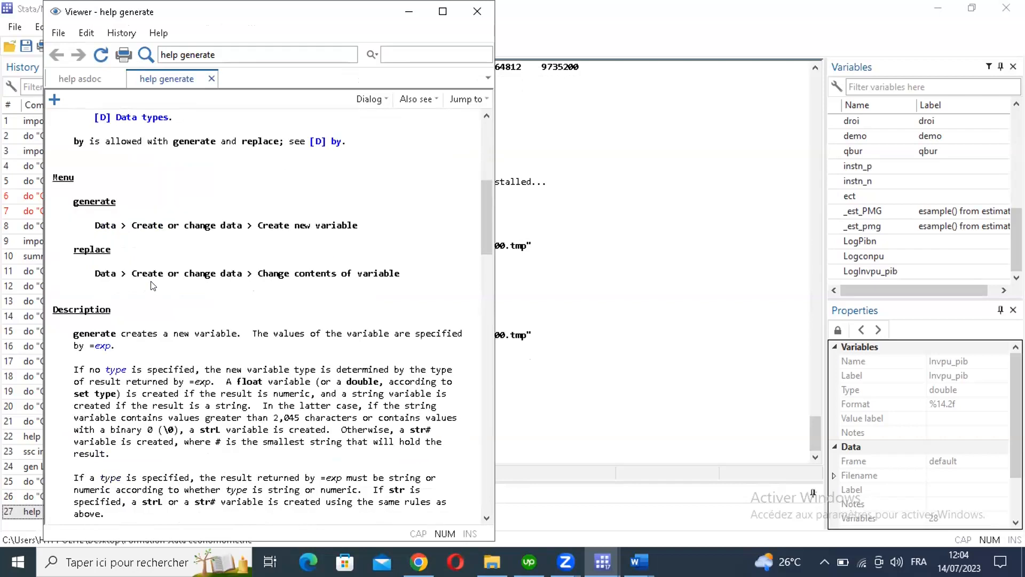
scroll(154, 285, down, 7)
scroll(159, 299, down, 4)
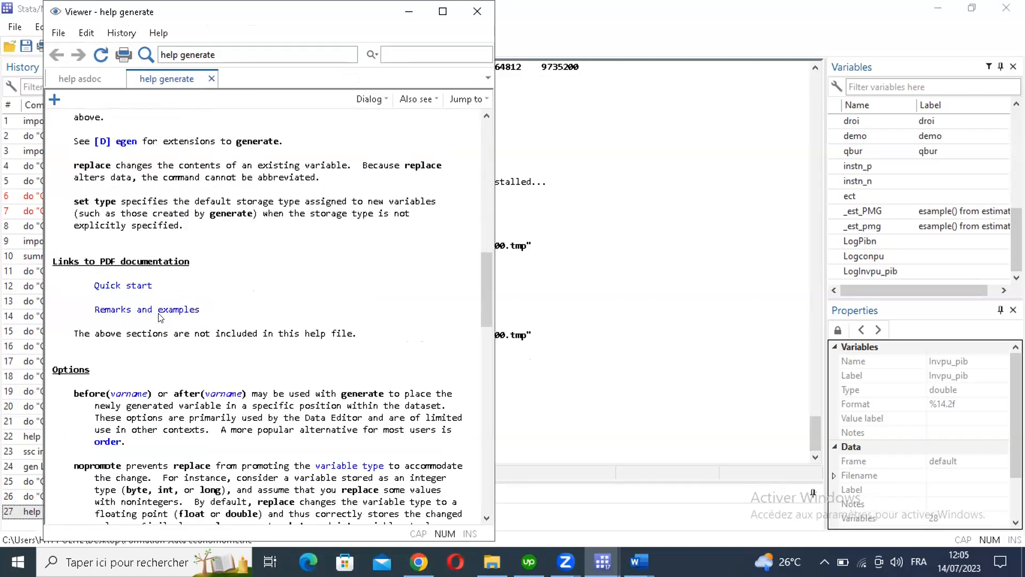
Step: Read the options and examples sections of the generate help, then return to the main Stata window
scroll(159, 317, down, 4)
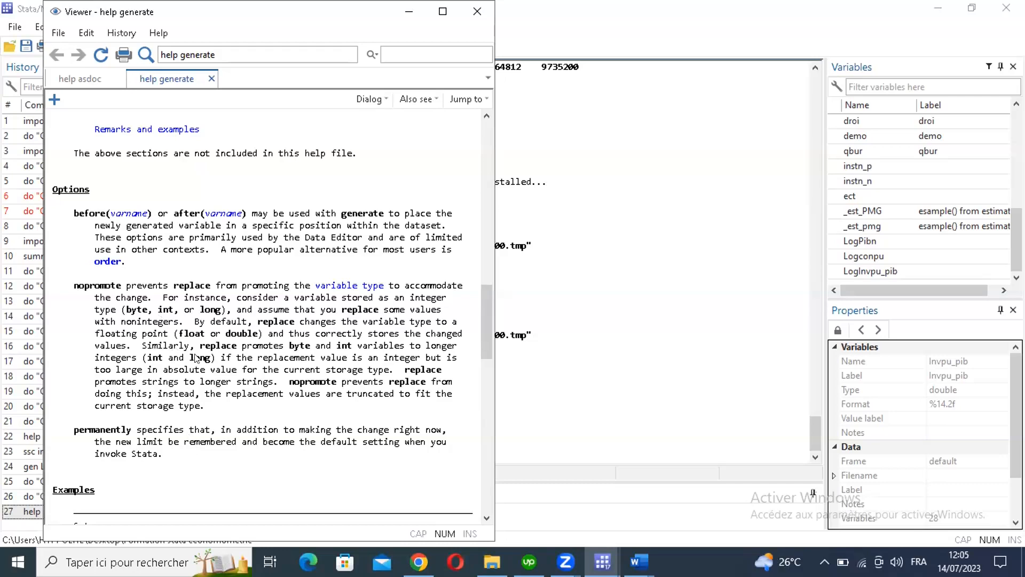
scroll(200, 358, down, 1)
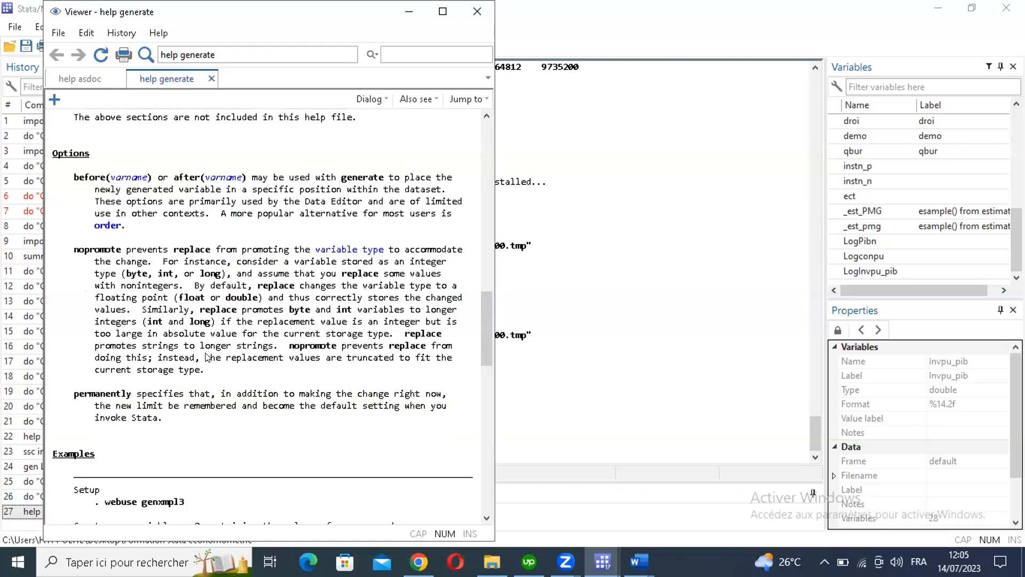
scroll(208, 357, down, 2)
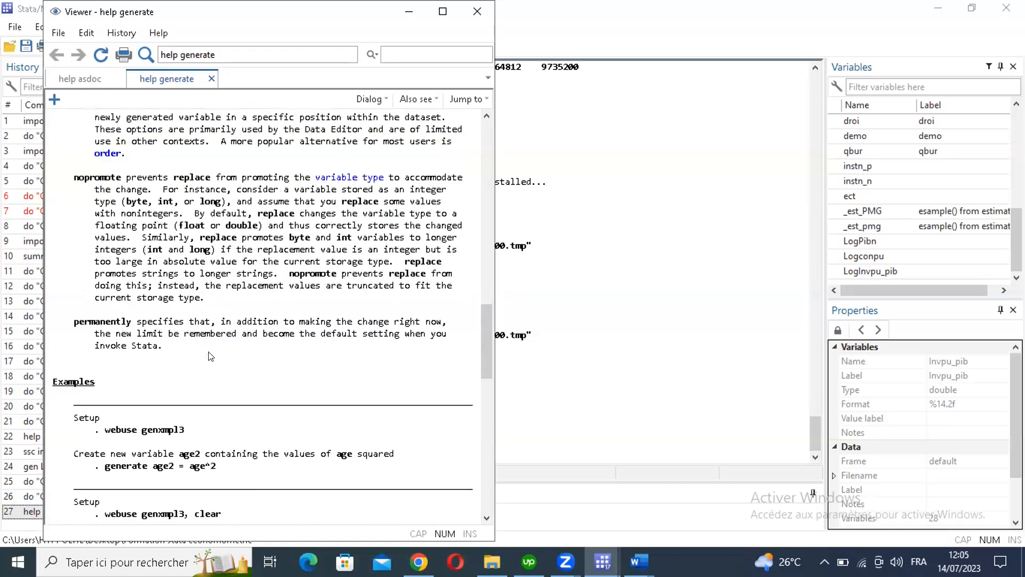
scroll(211, 356, down, 3)
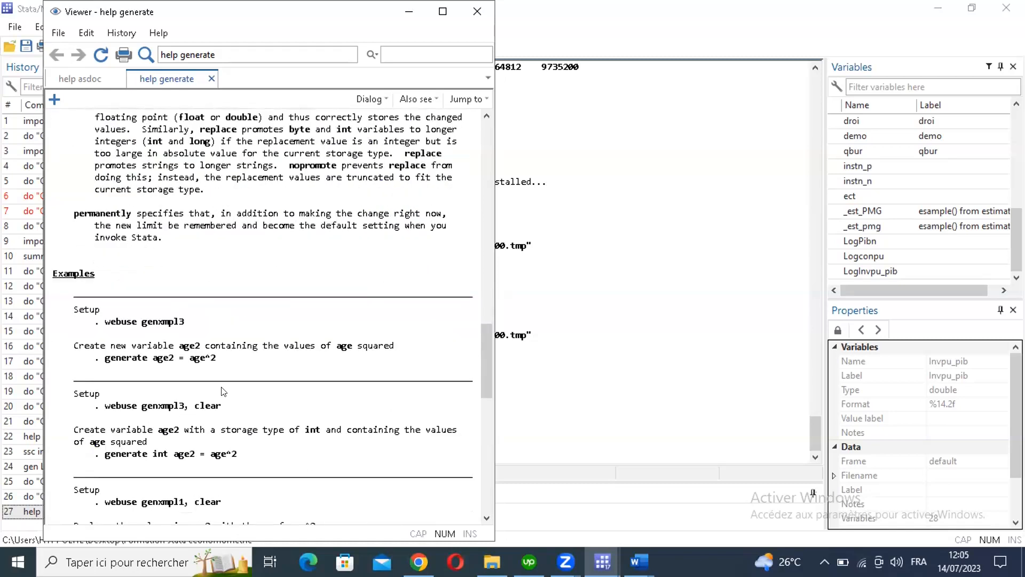
scroll(240, 380, down, 3)
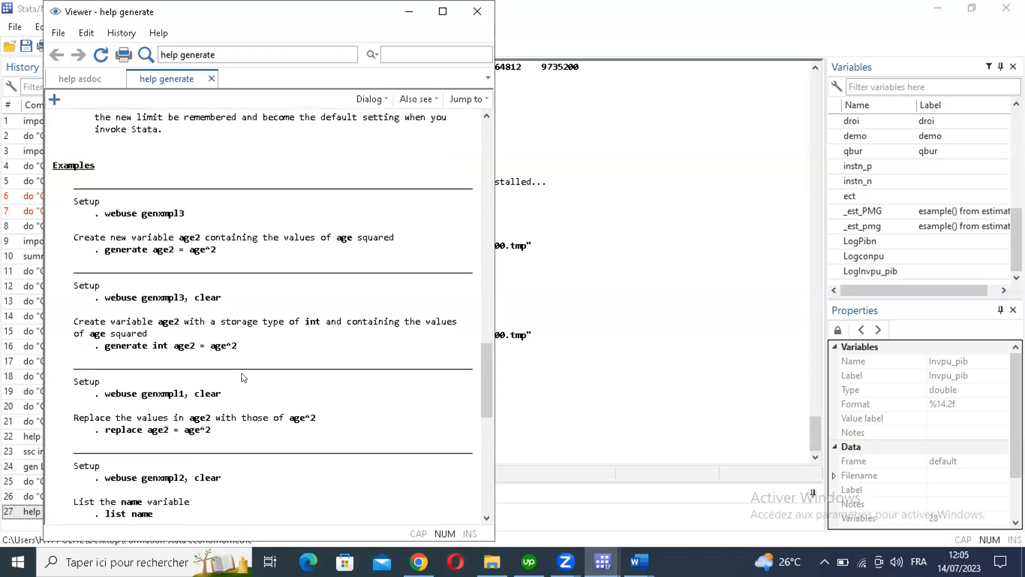
scroll(243, 379, down, 3)
scroll(243, 379, down, 7)
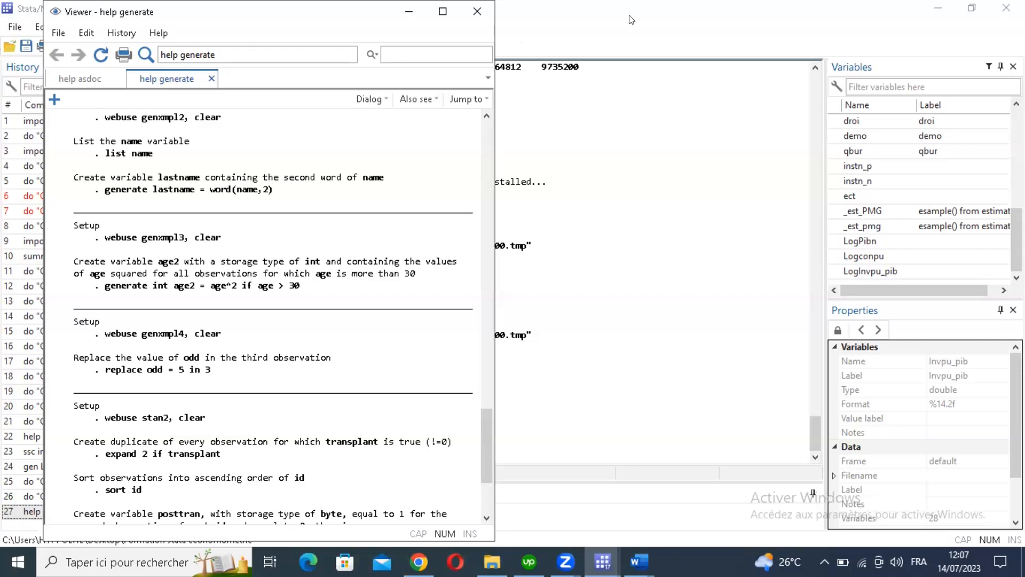
click(543, 21)
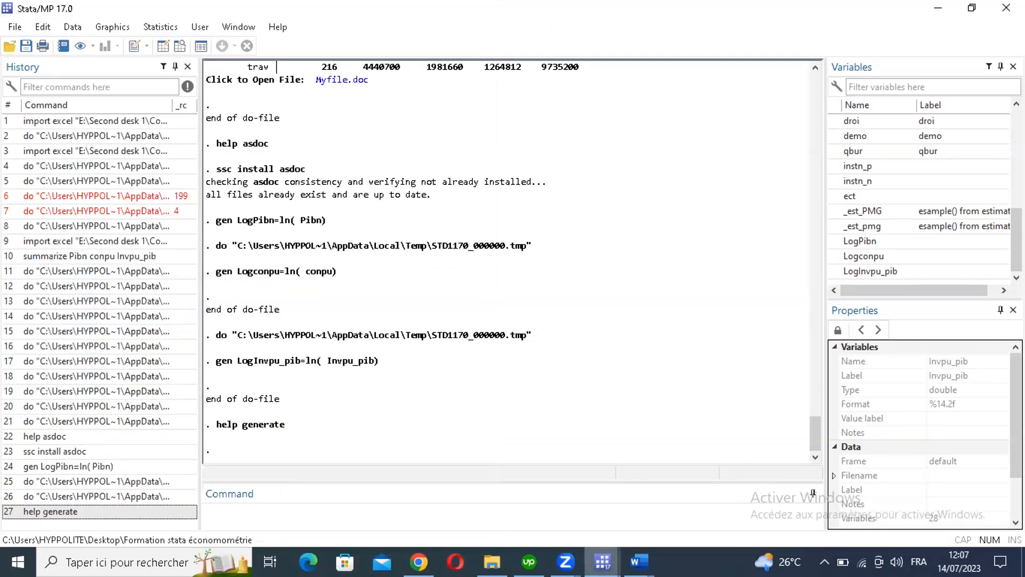
Step: Inspect the LogPibn, Logconpu and LogInvpu_pib columns in the Data Editor across several observations, then return to the main Stata window
mouse_move(603, 561)
click(603, 561)
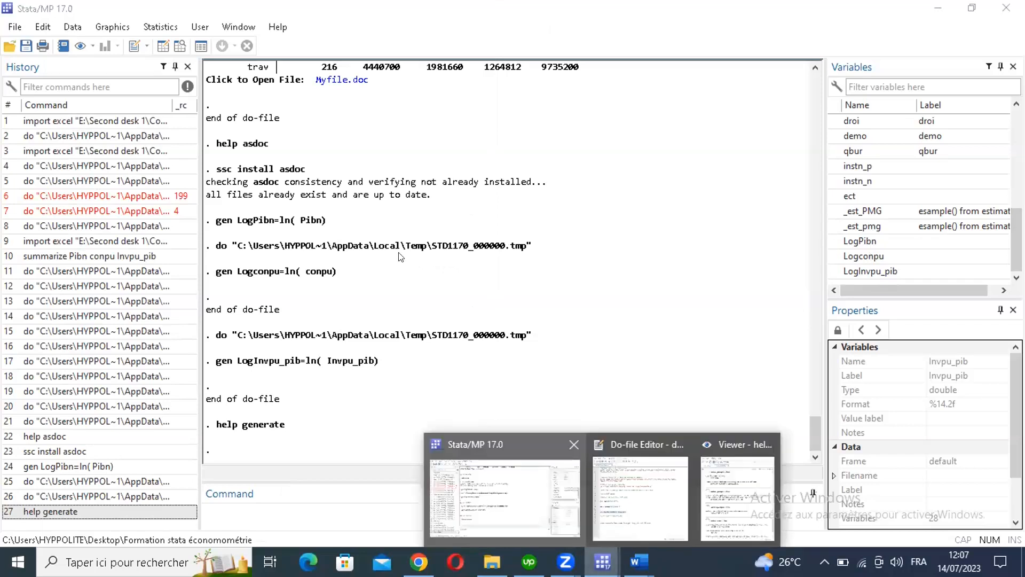
click(163, 46)
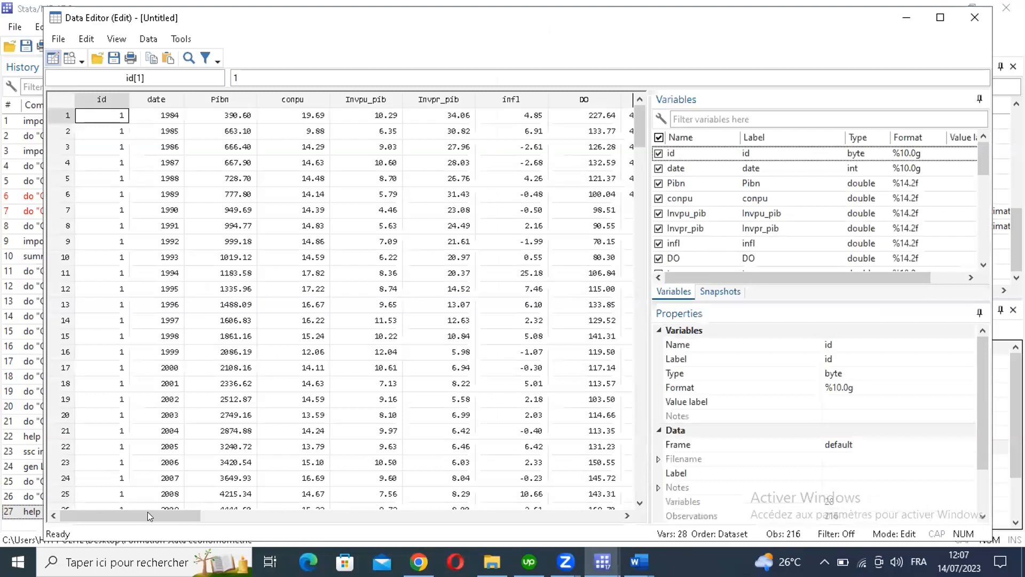
drag(197, 513, 598, 500)
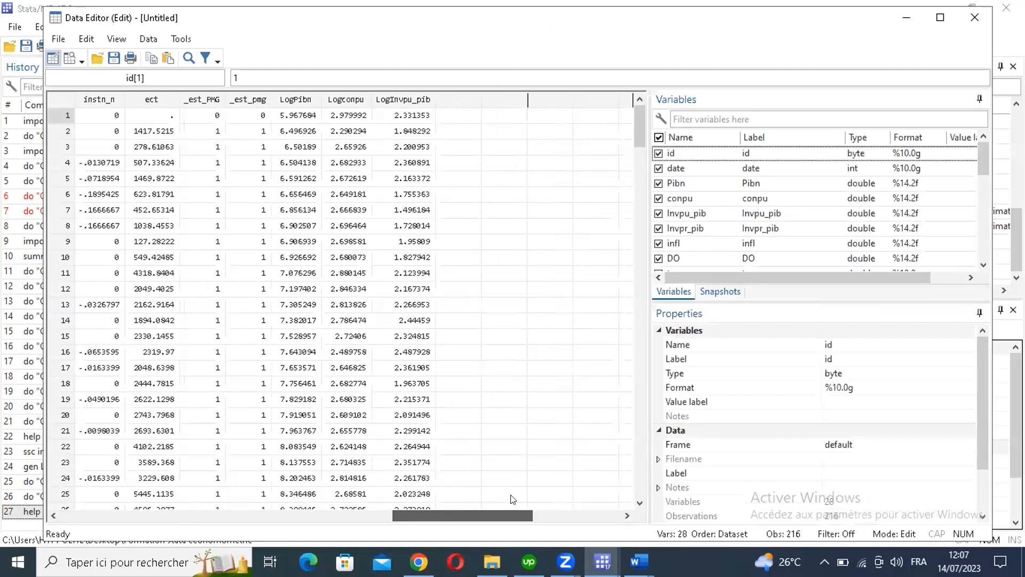
double_click(184, 112)
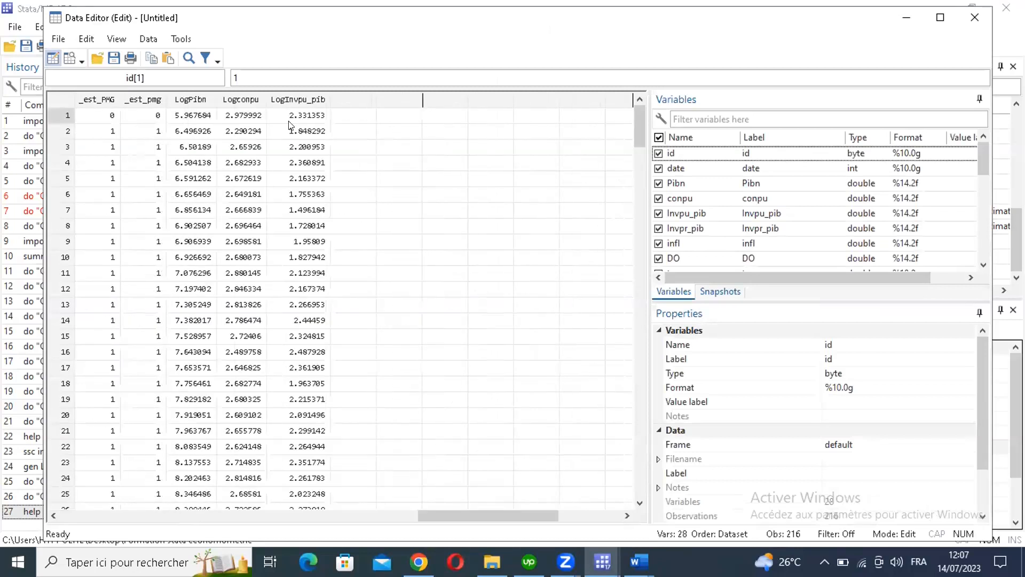
double_click(243, 115)
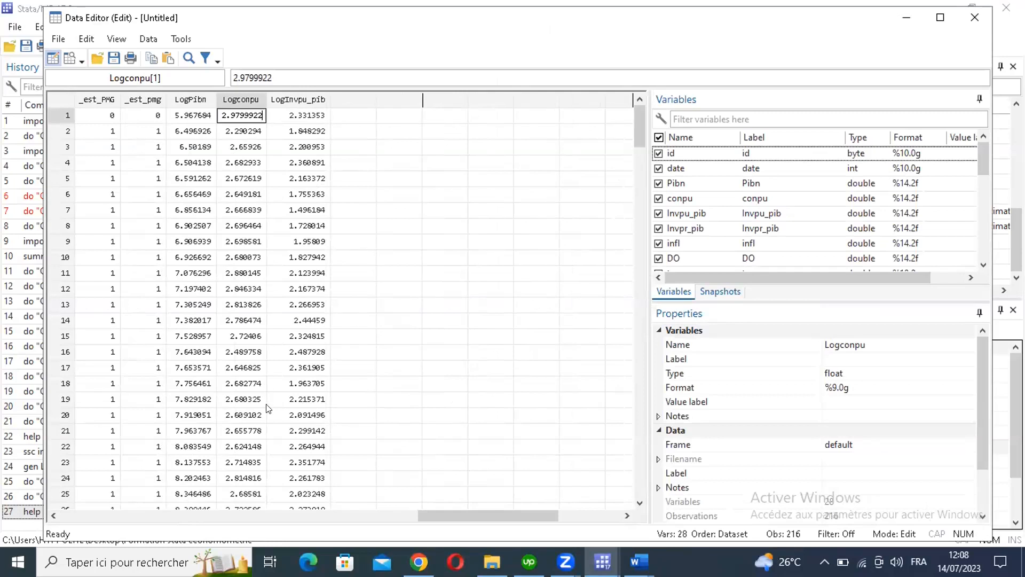
scroll(264, 371, down, 1)
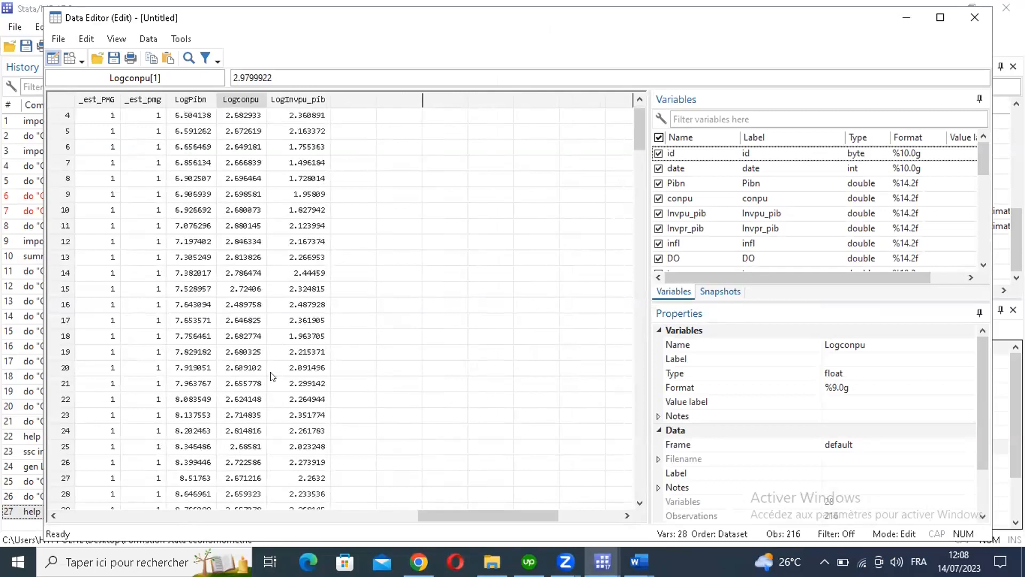
scroll(273, 388, down, 7)
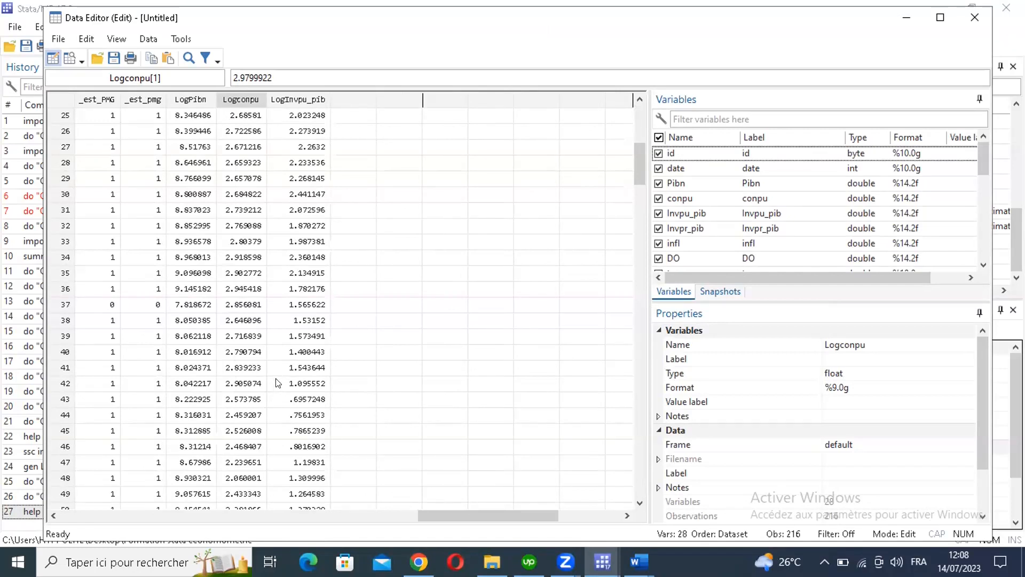
click(641, 196)
drag(642, 113, 642, 104)
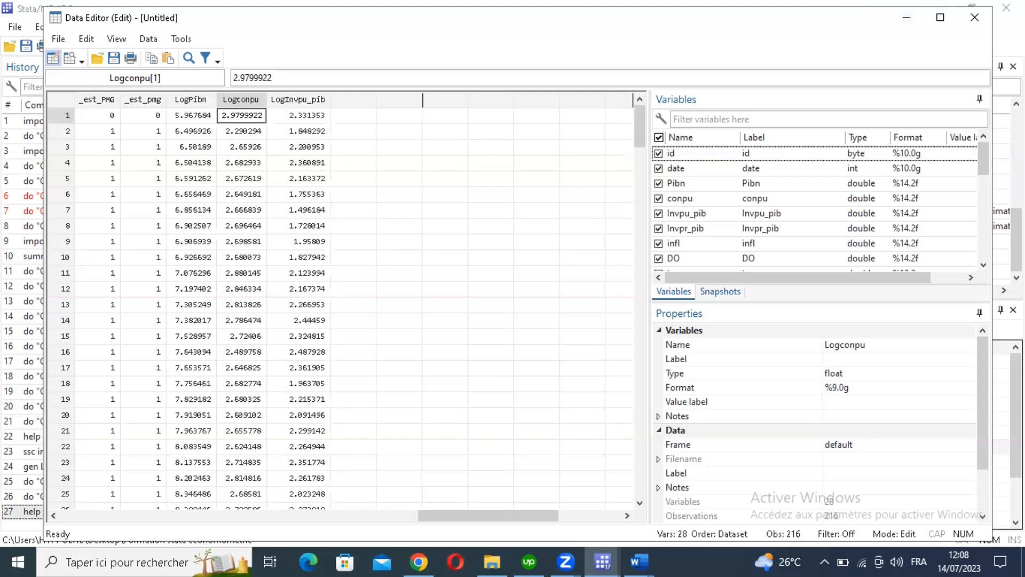
click(855, 4)
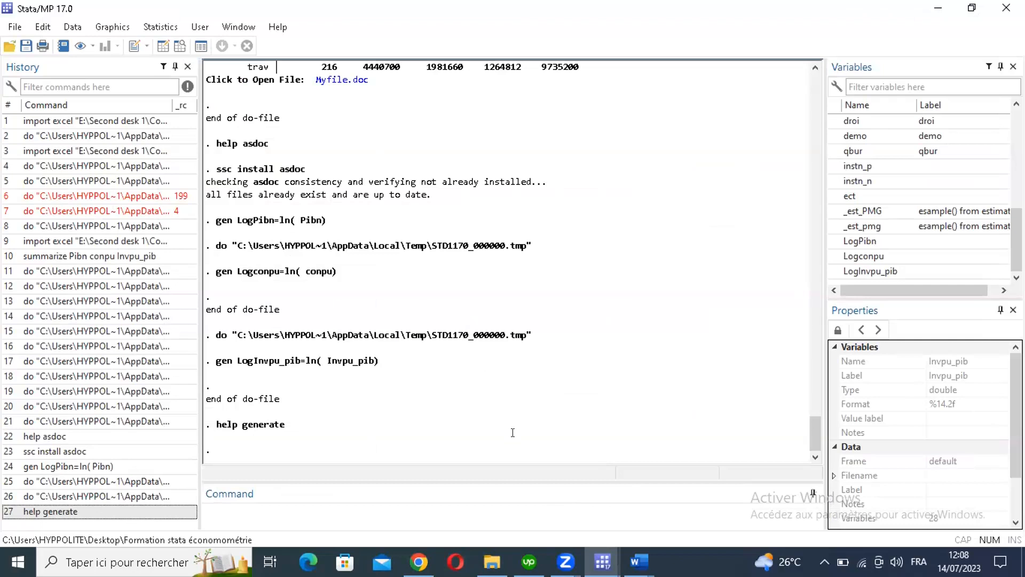
Step: Switch to the do-file and add three new lines below the asdoc summarize command
key(alt+Tab)
key(Return)
key(Return)
key(Return)
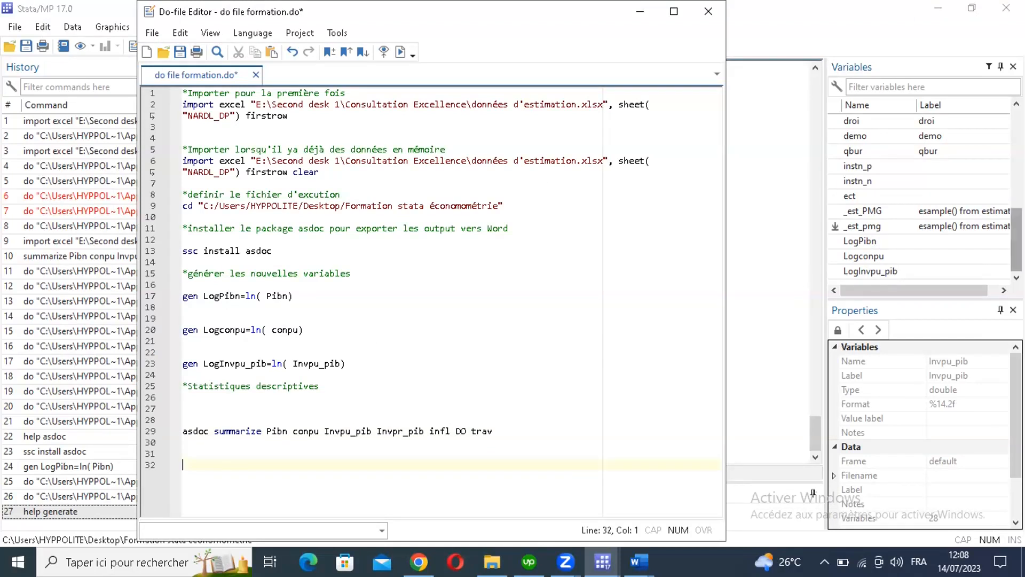
drag(1016, 235, 1017, 138)
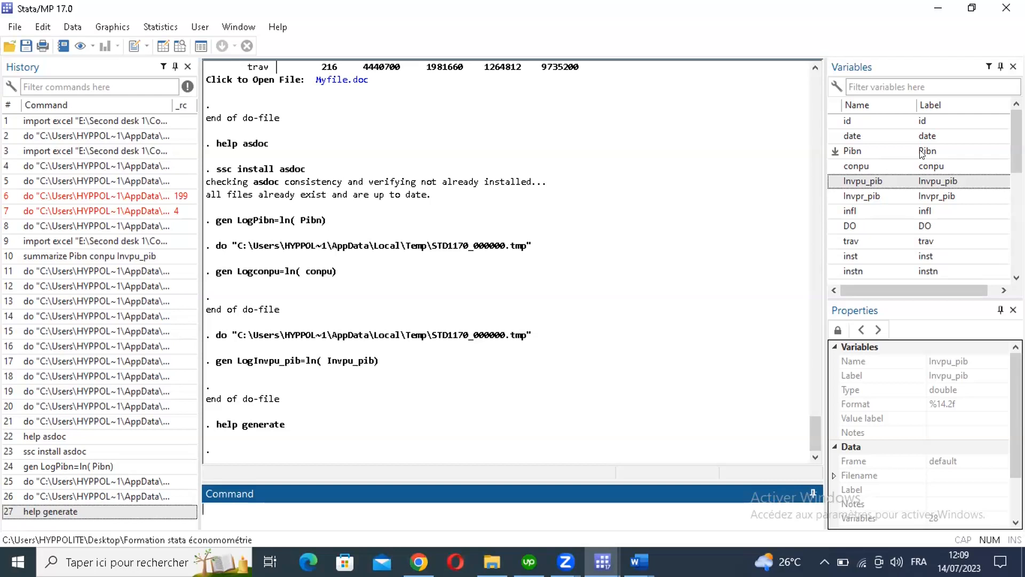
click(162, 28)
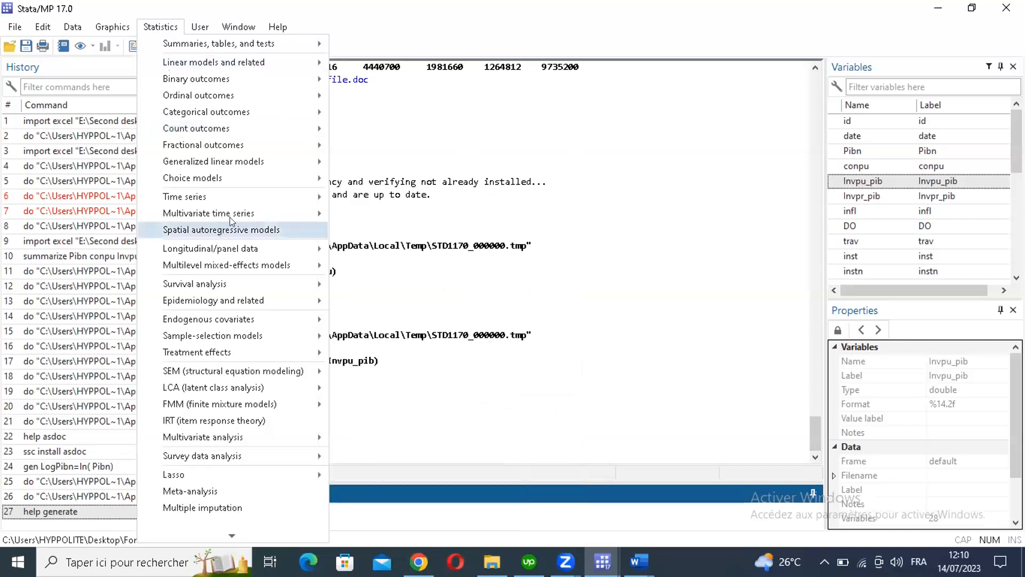
click(462, 5)
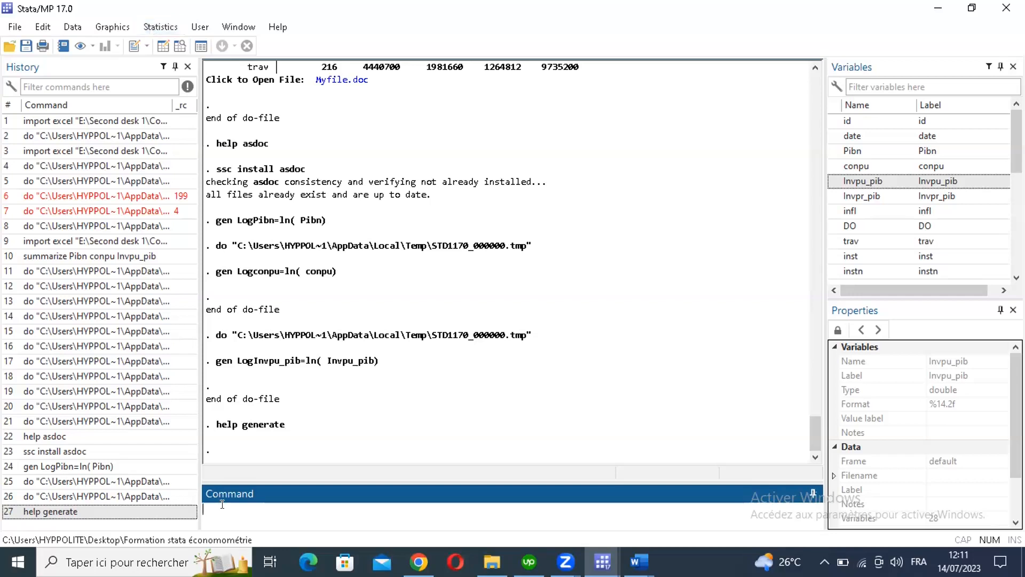
Step: Start a linear regression from the linear models and set LogPibn as the dependent variable
click(165, 28)
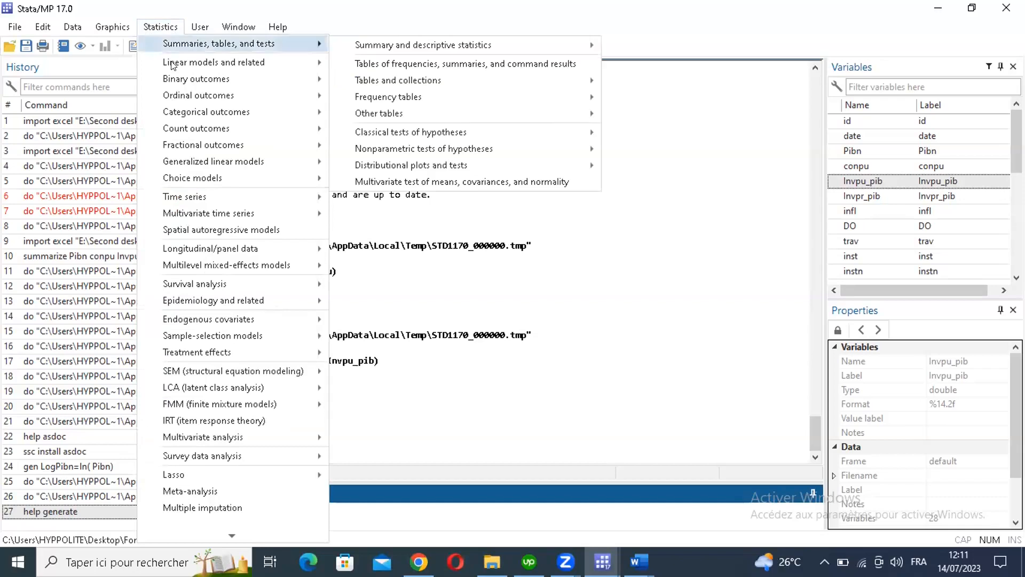
mouse_move(181, 62)
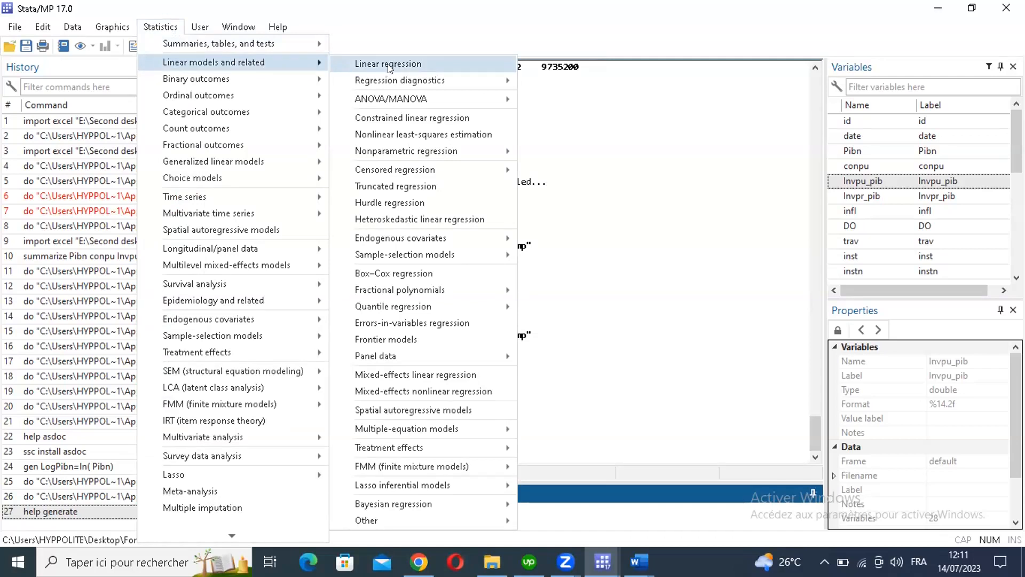
click(412, 62)
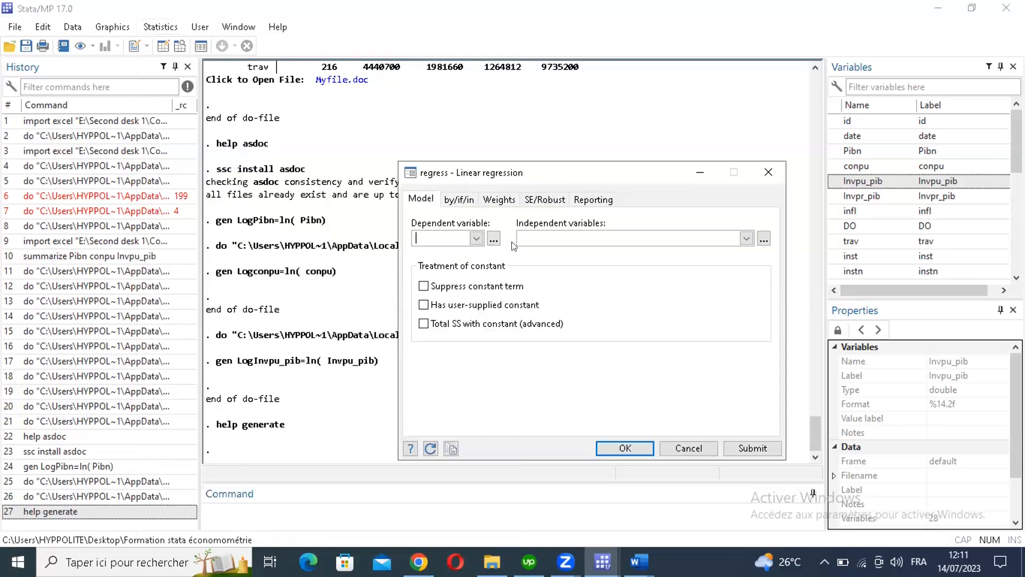
click(477, 237)
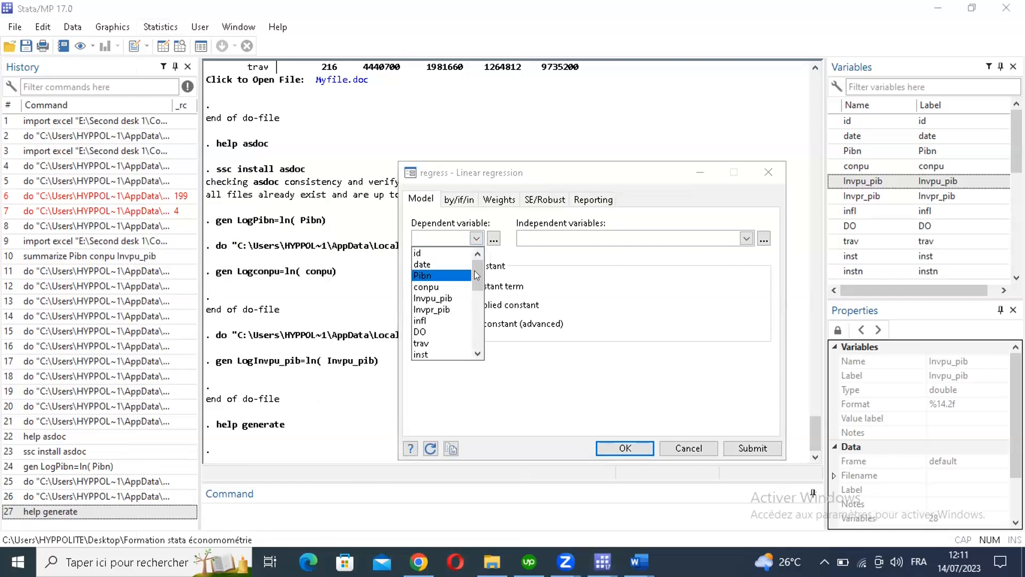
scroll(470, 342, down, 6)
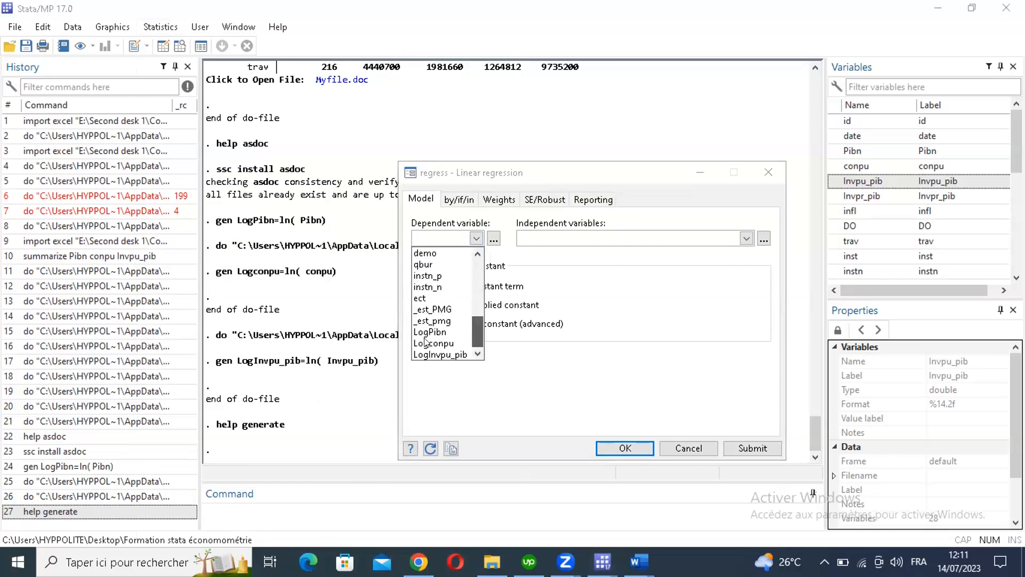
click(433, 331)
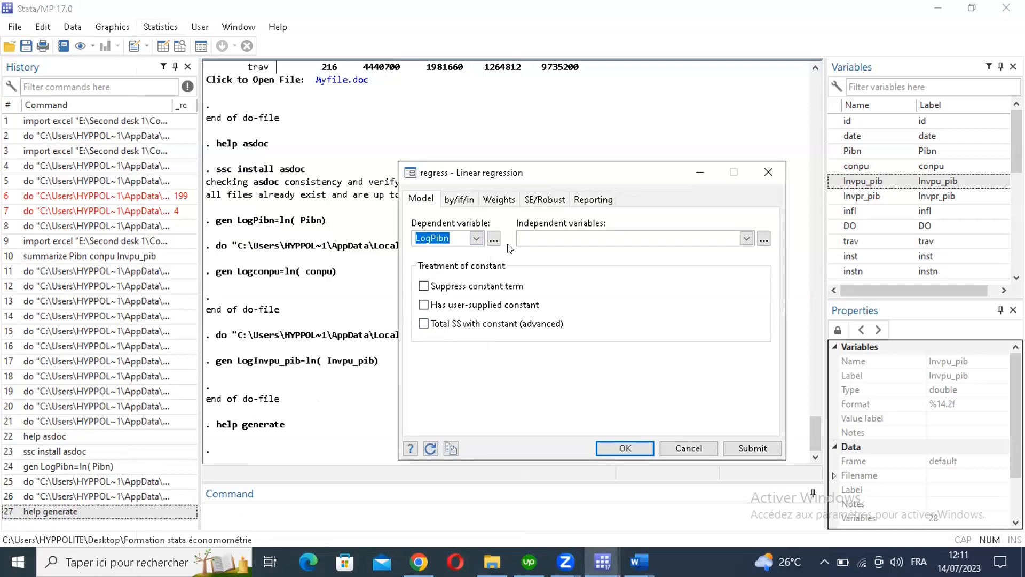
Step: Add Logconpu and LogInvpu_pib as the independent variables of the linear regression
click(747, 239)
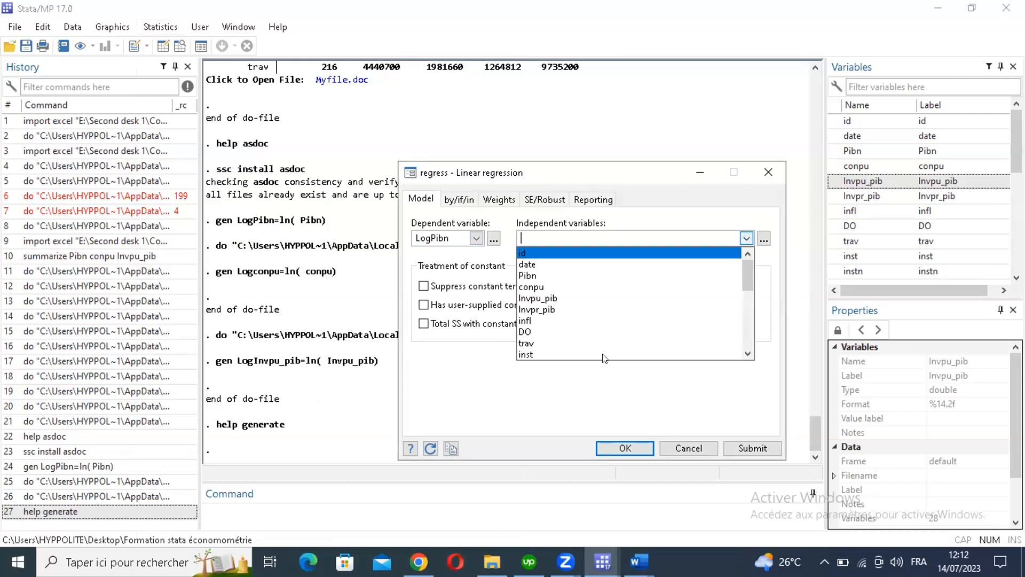
scroll(556, 340, down, 6)
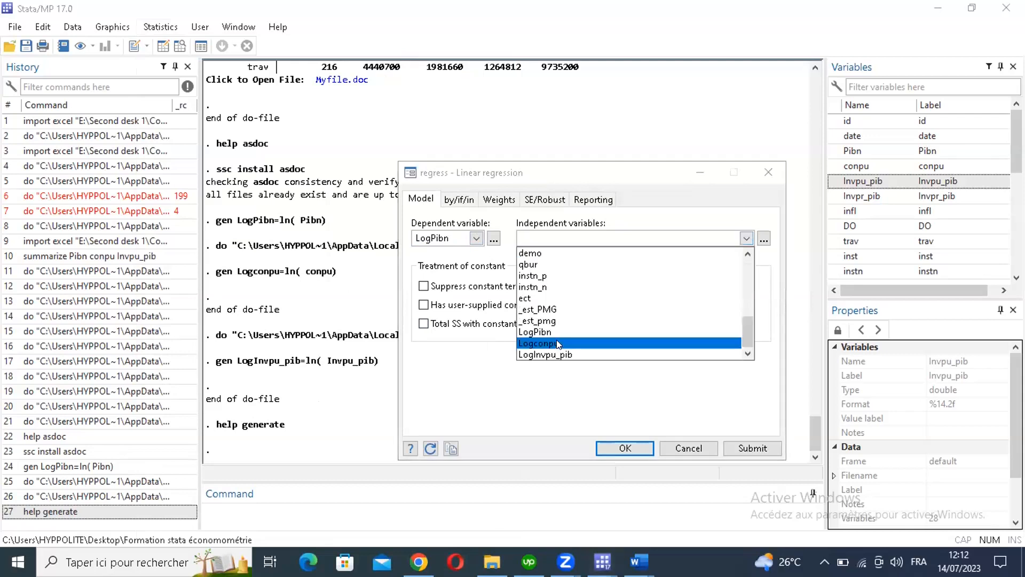
click(557, 342)
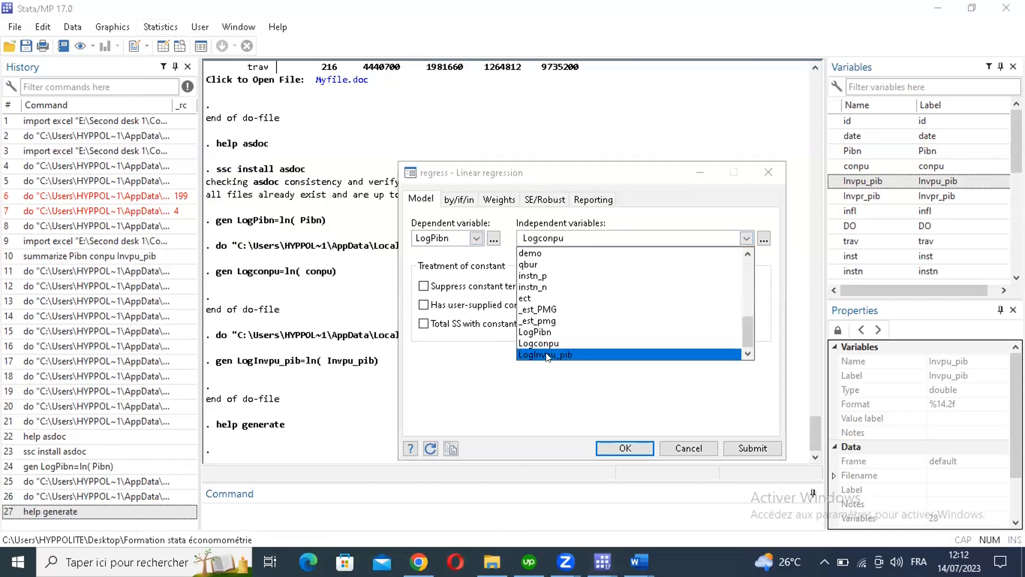
click(546, 355)
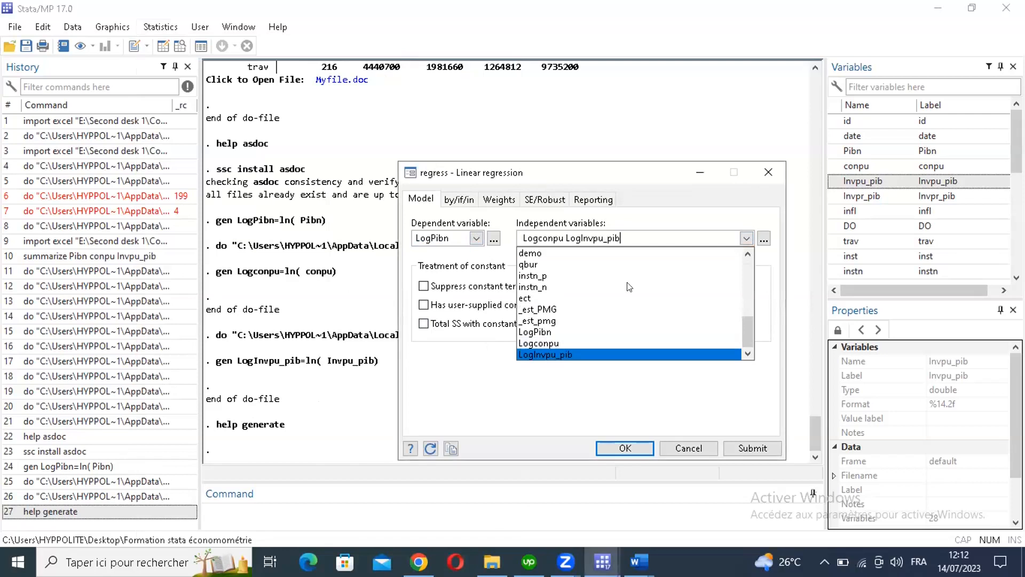
Step: Review the Logconpu and LogInvpu_pib entries, then run the linear regression of LogPibn on them
click(643, 233)
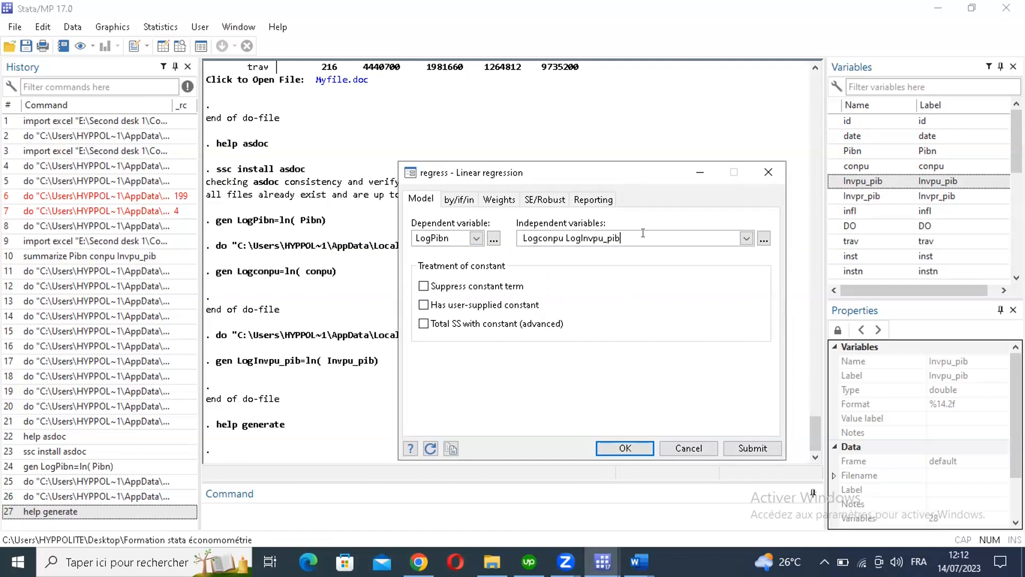
drag(643, 233, 503, 235)
right_click(522, 233)
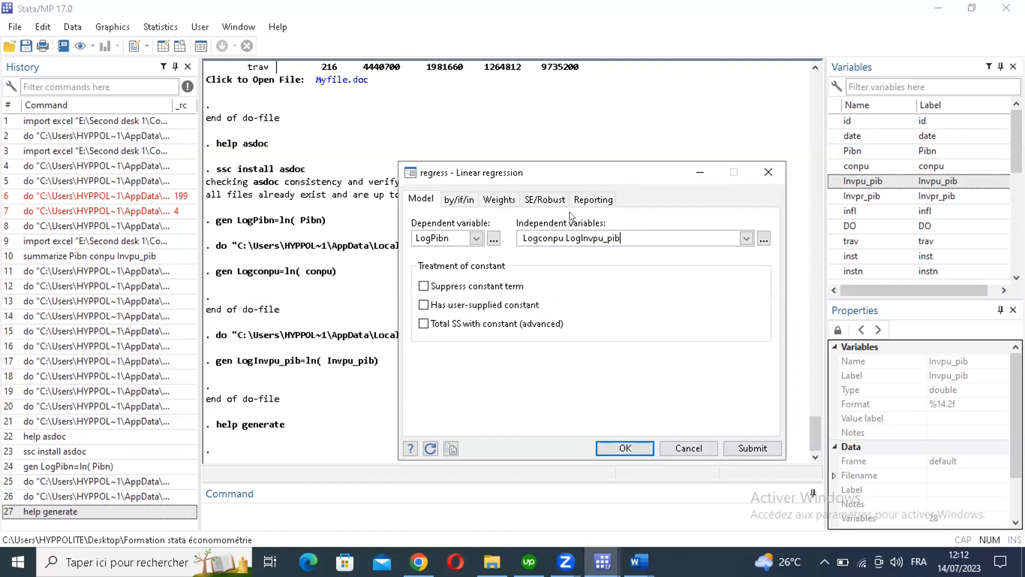
click(654, 184)
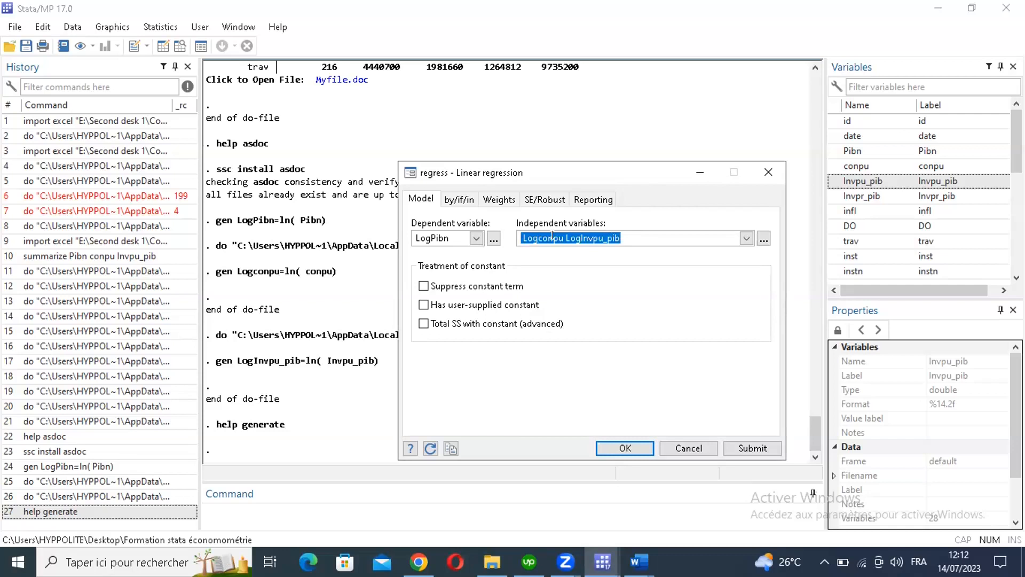
click(621, 237)
drag(620, 236, 571, 234)
click(628, 237)
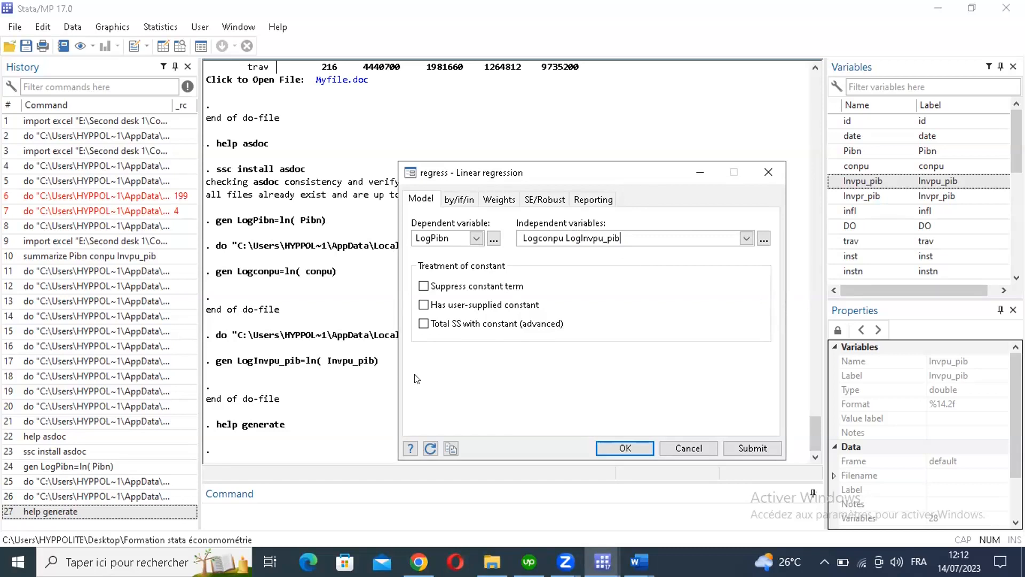
click(614, 449)
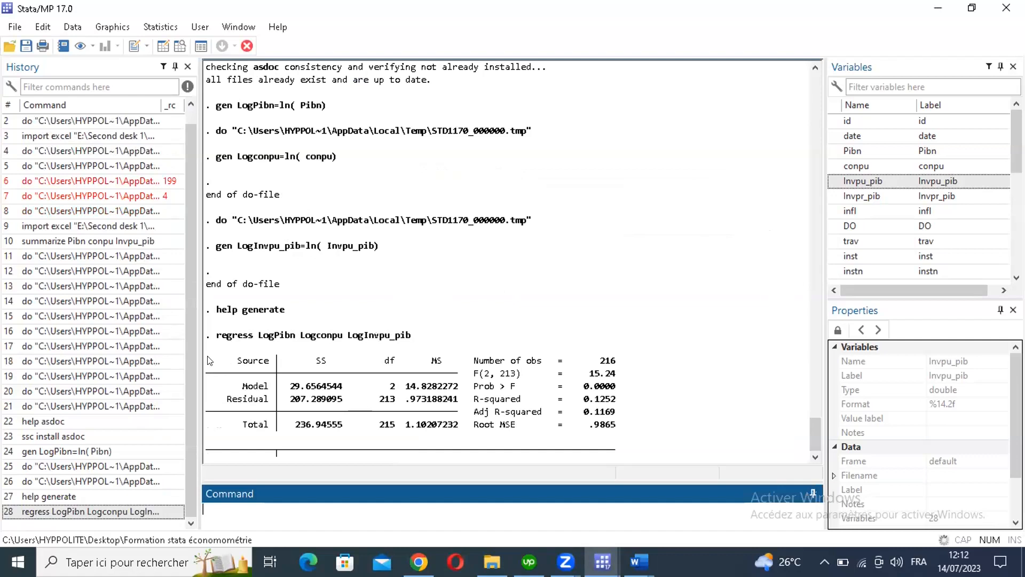
Step: Recall the regress command from the command history and cut it from the command line
click(61, 512)
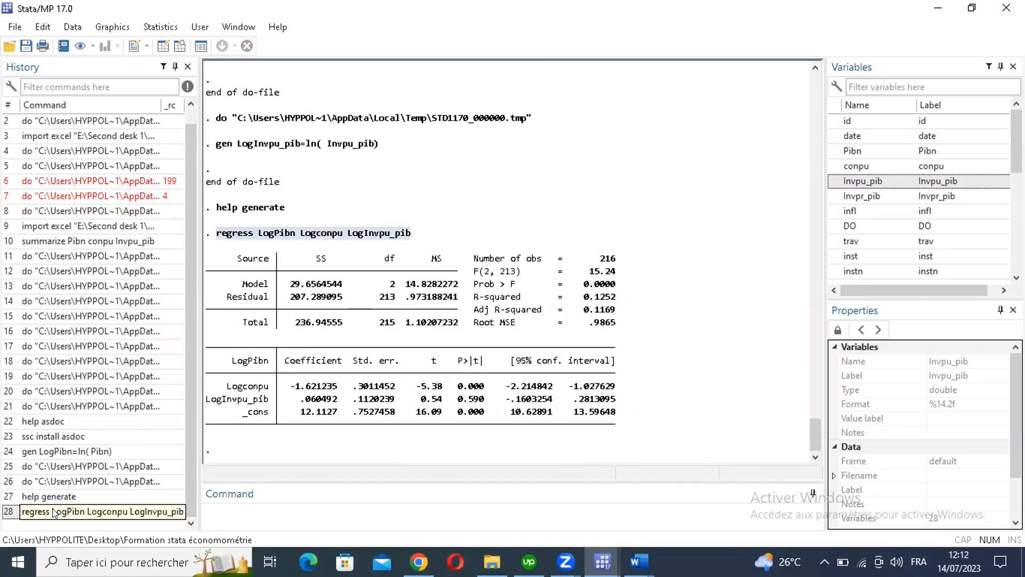
click(260, 521)
right_click(249, 508)
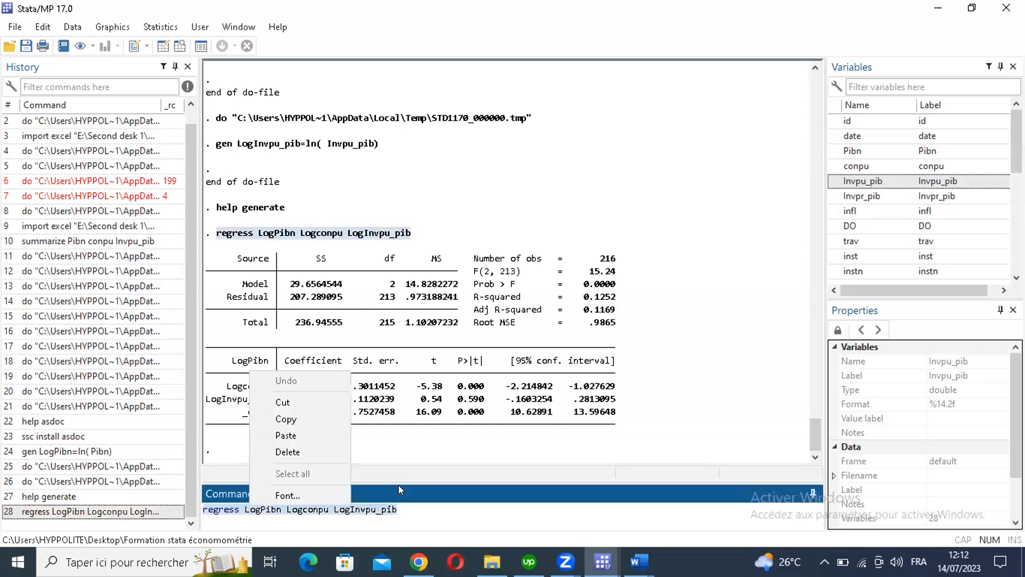
key(Down)
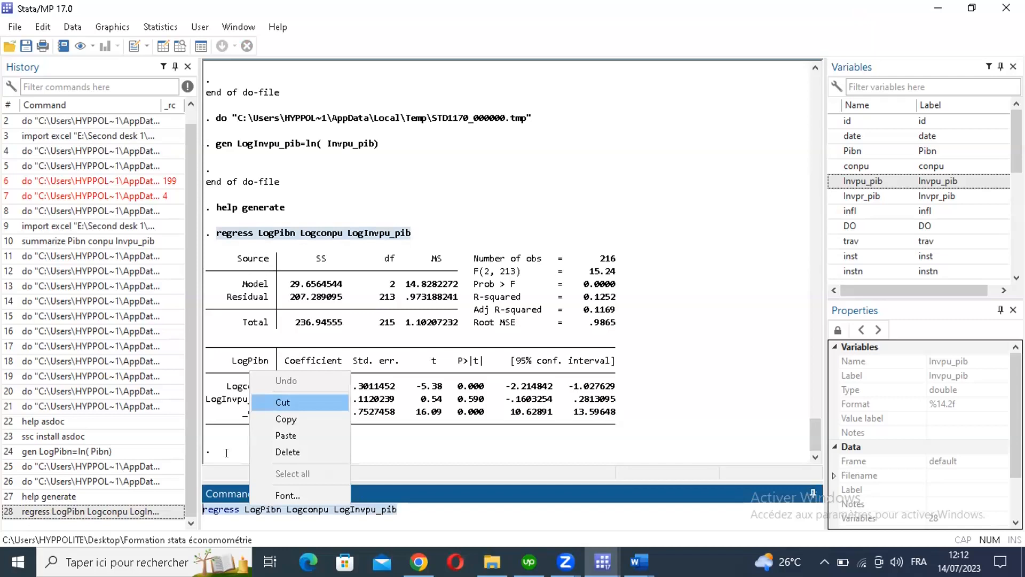
Step: Add the comment "*foire une régression linéaire" at the end of the do-file and paste the regress command two lines below it
text(*foi)
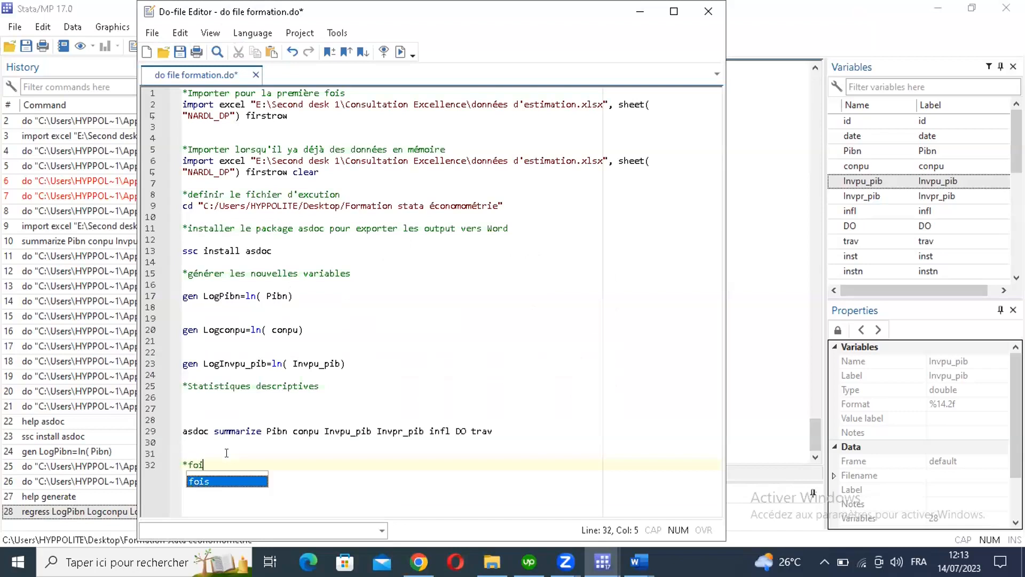
text(re )
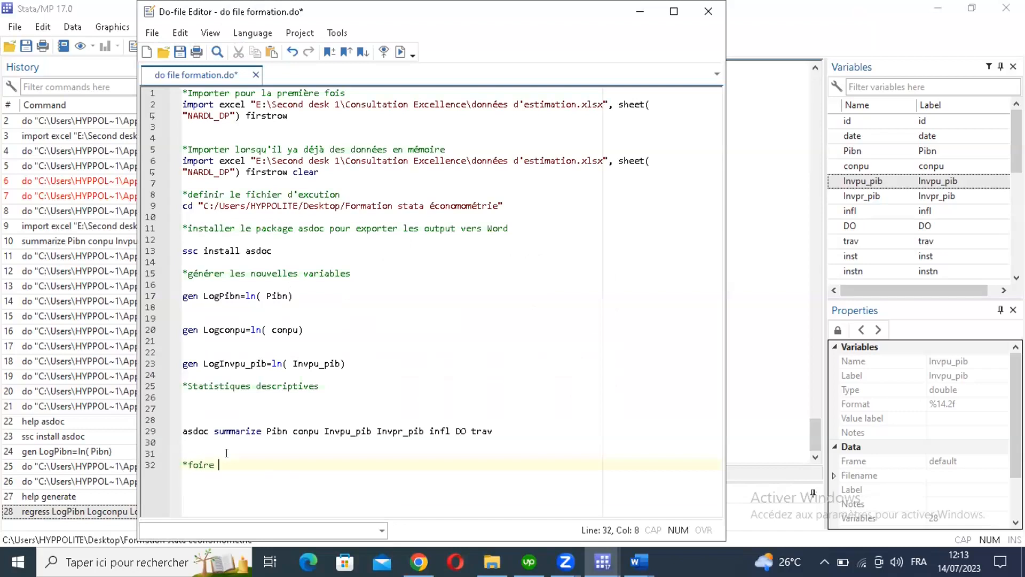
text(une régression linéaire)
key(Return)
key(Return)
key(ctrl+v)
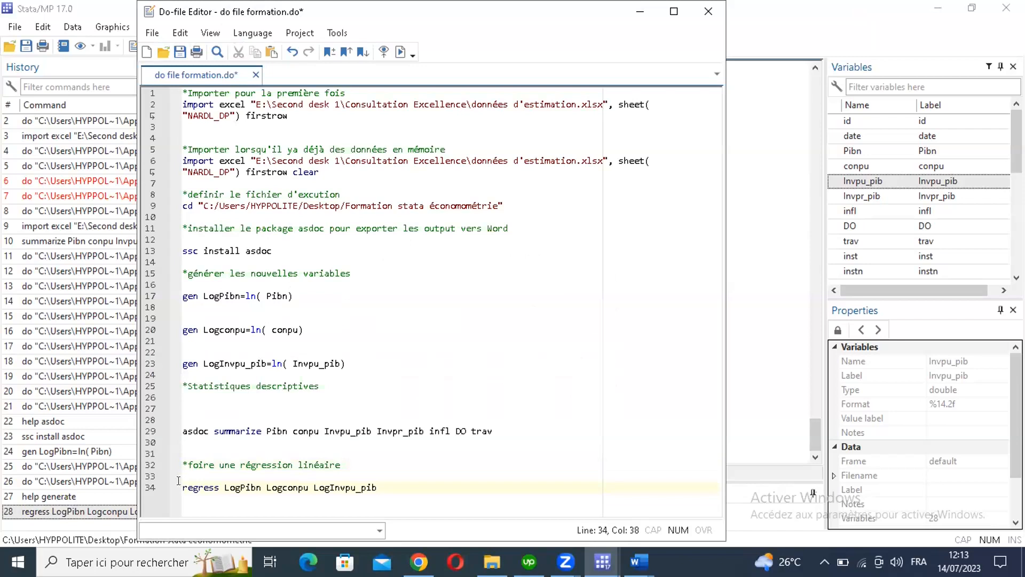
Step: Examine the command name, dependent variable and independent variables in the do-file's regress line
double_click(223, 487)
click(217, 487)
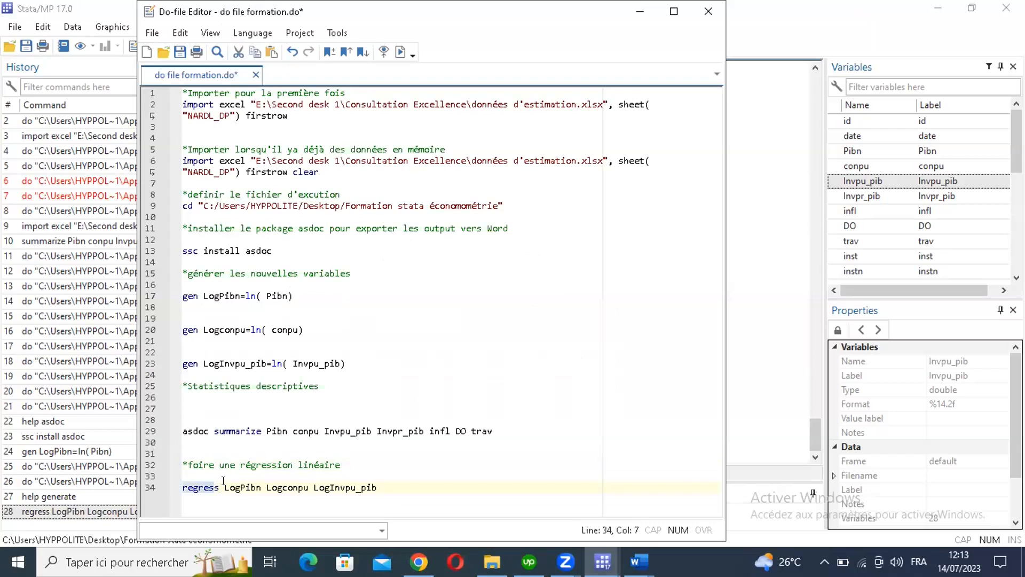
double_click(251, 483)
key(Right)
key(Right)
key(Menu)
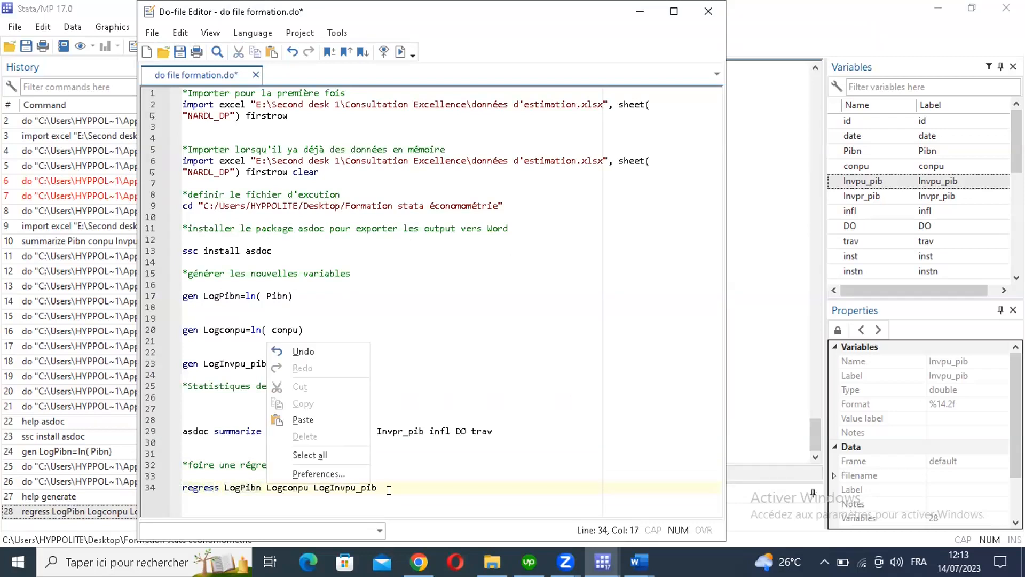
click(383, 487)
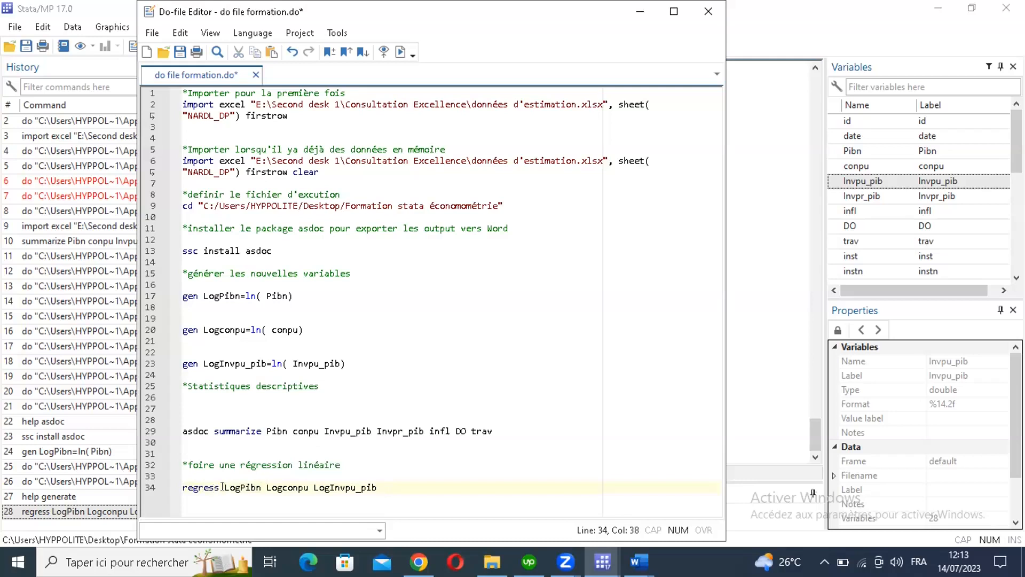
drag(225, 487, 393, 487)
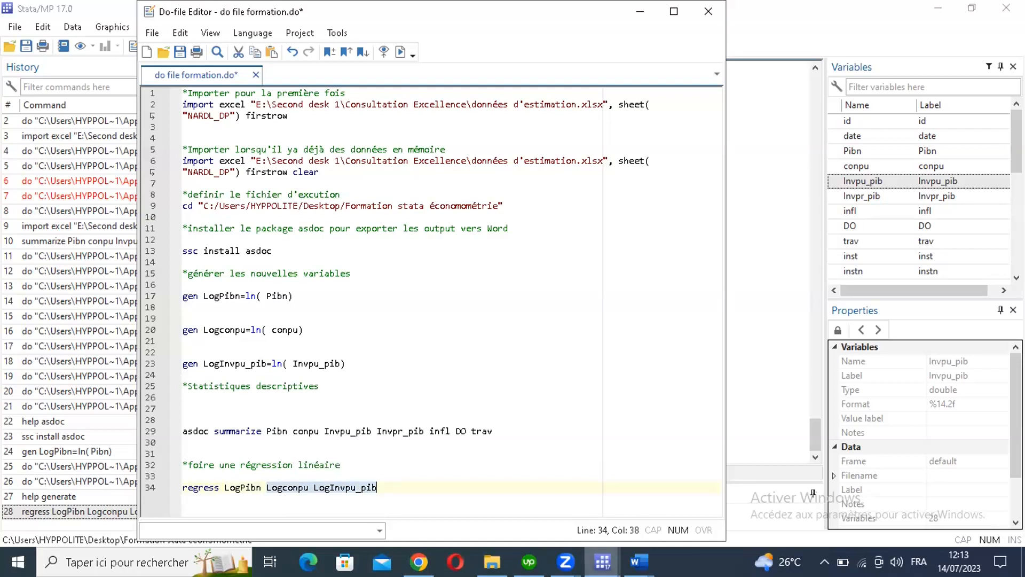
Step: Return to the main Stata window and examine the regression's R-squared, coefficients, p-values and confidence intervals
click(603, 562)
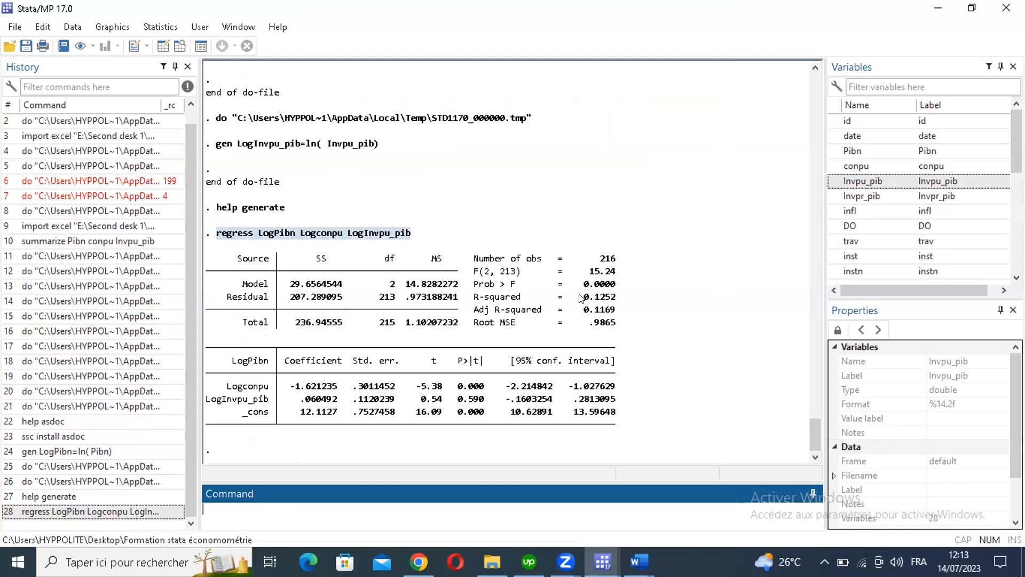
drag(580, 299, 622, 298)
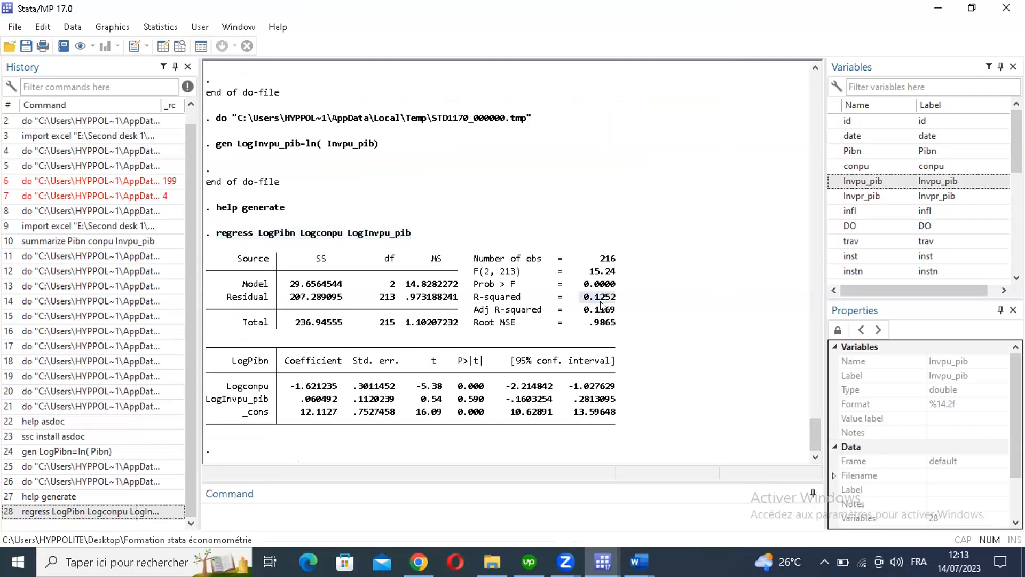
drag(308, 357, 319, 414)
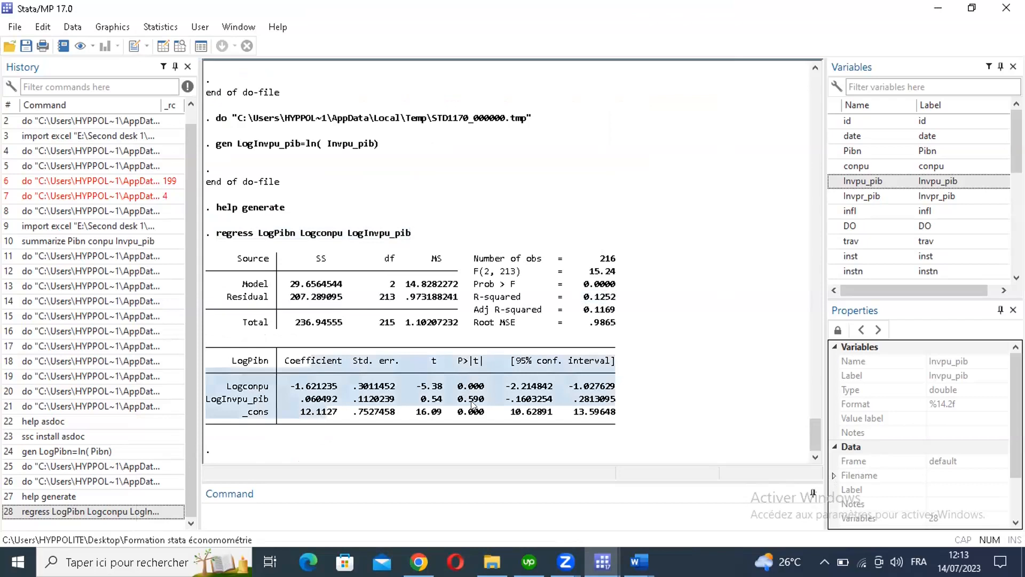
drag(474, 413, 472, 392)
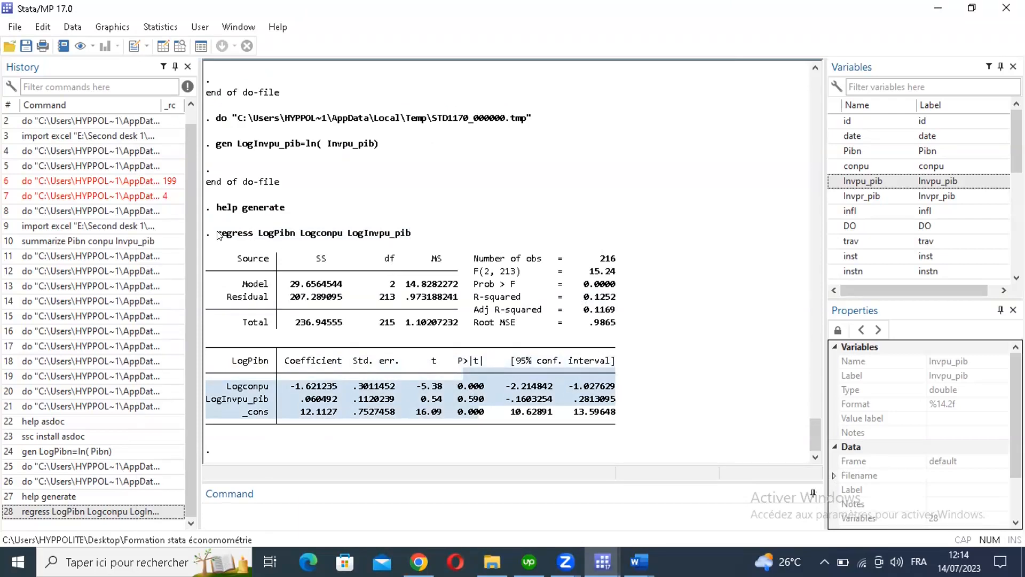
drag(219, 235, 407, 236)
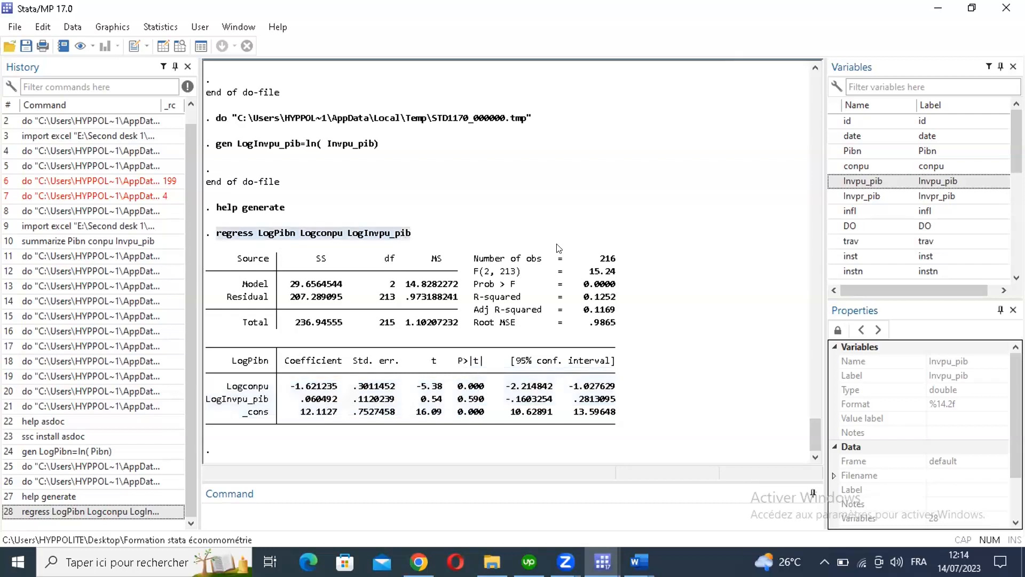
drag(581, 388, 615, 427)
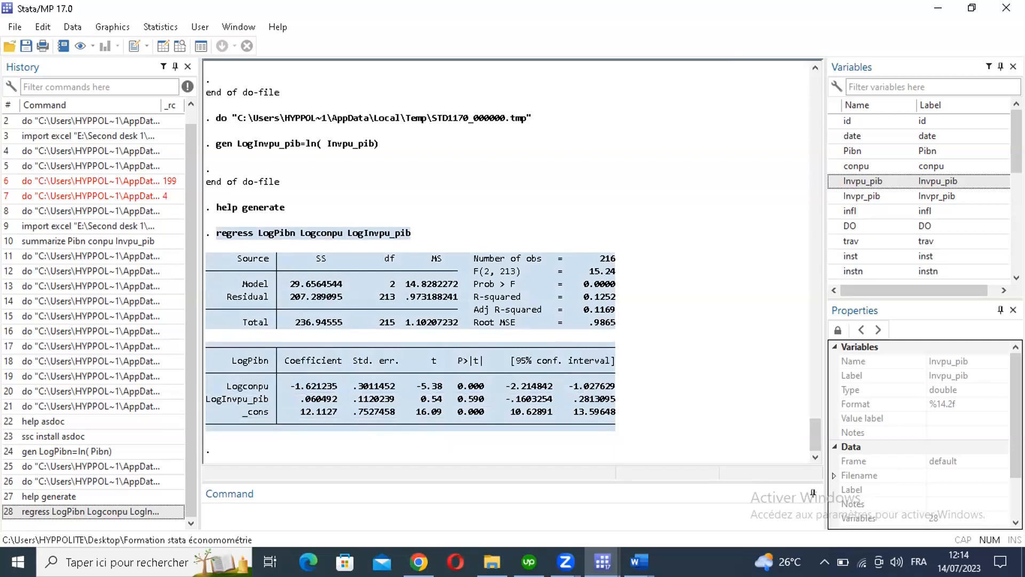
Step: Switch back to the do-file and prefix the regress command with asdoc
mouse_move(602, 561)
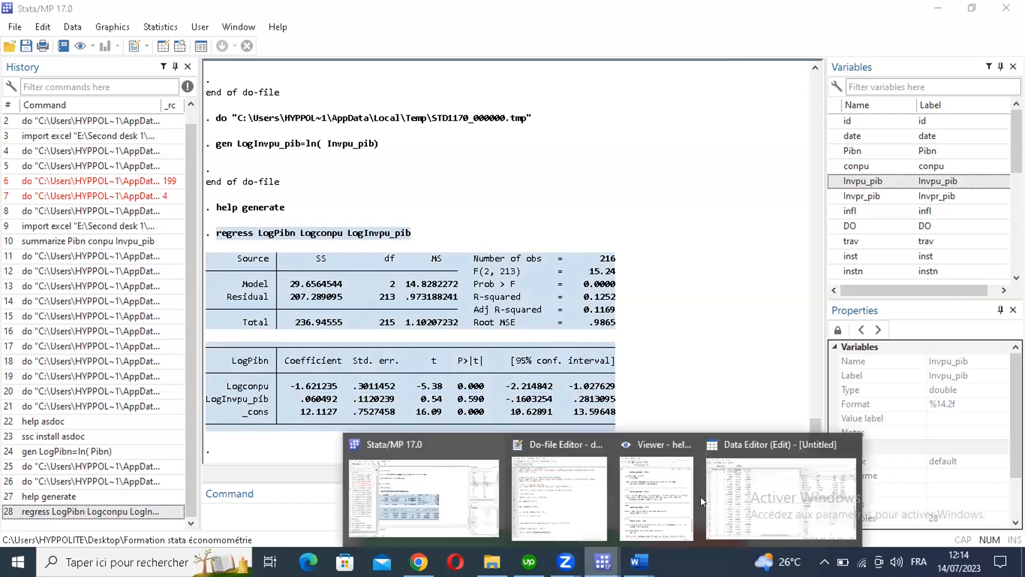
click(556, 508)
click(182, 488)
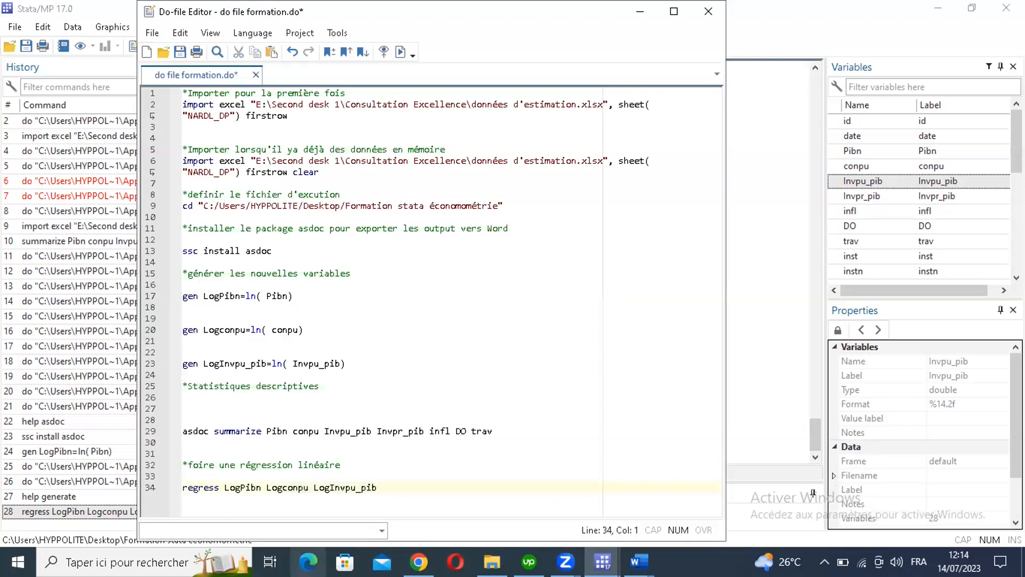
text(as)
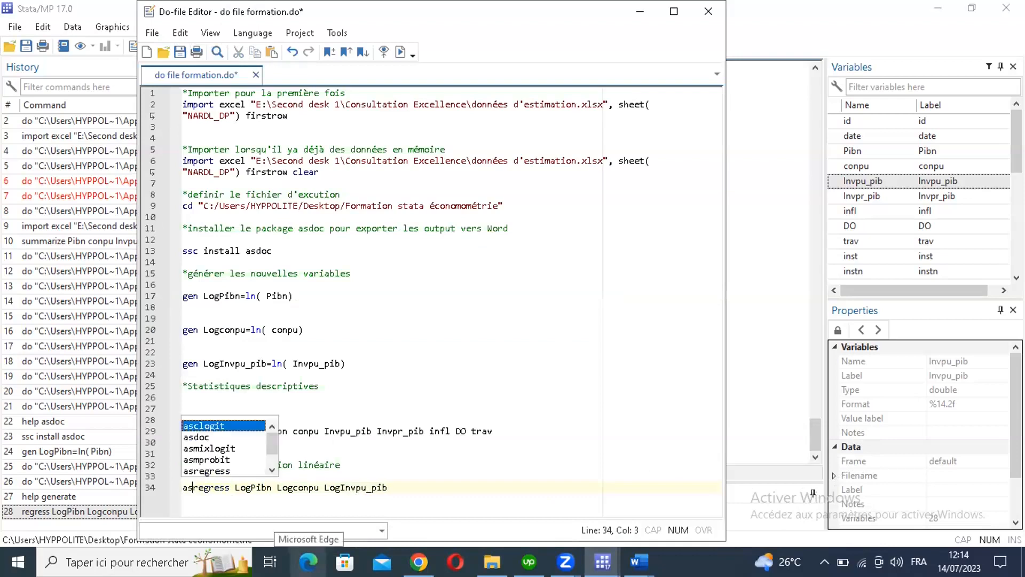
text(doc)
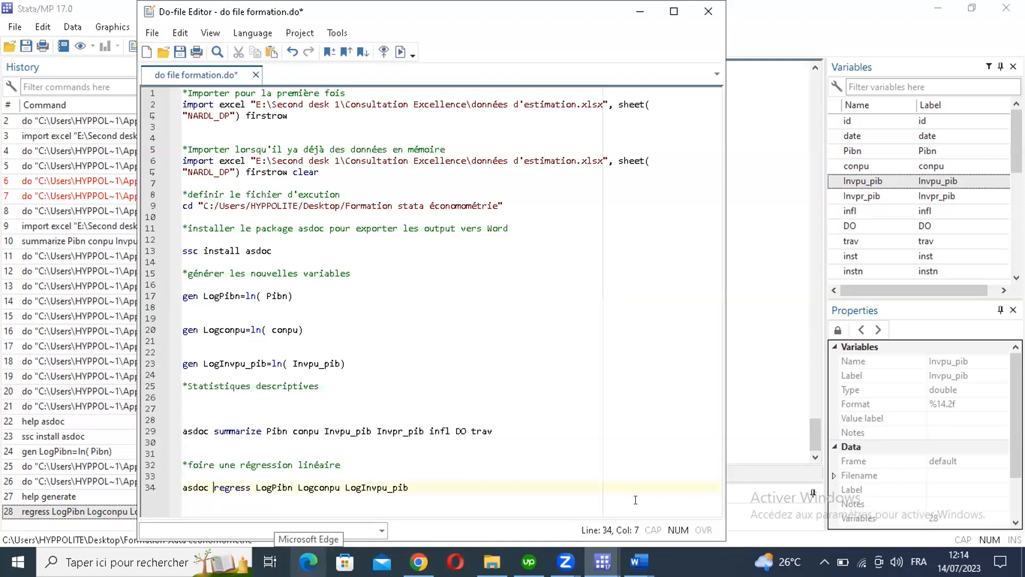
Step: Switch to Word to check the exported Myfile document, then return to Stata
mouse_move(419, 562)
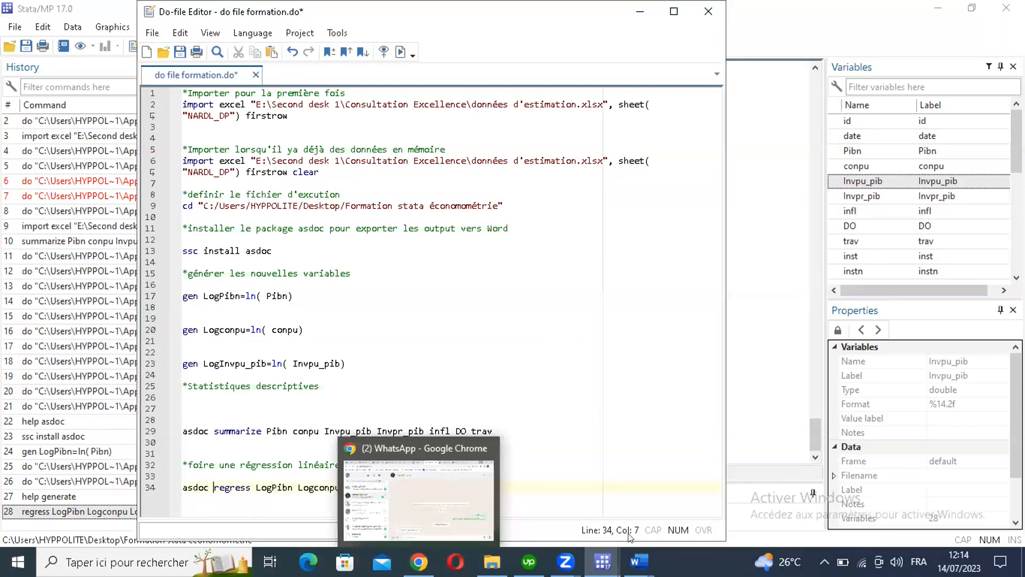
click(639, 561)
mouse_move(603, 562)
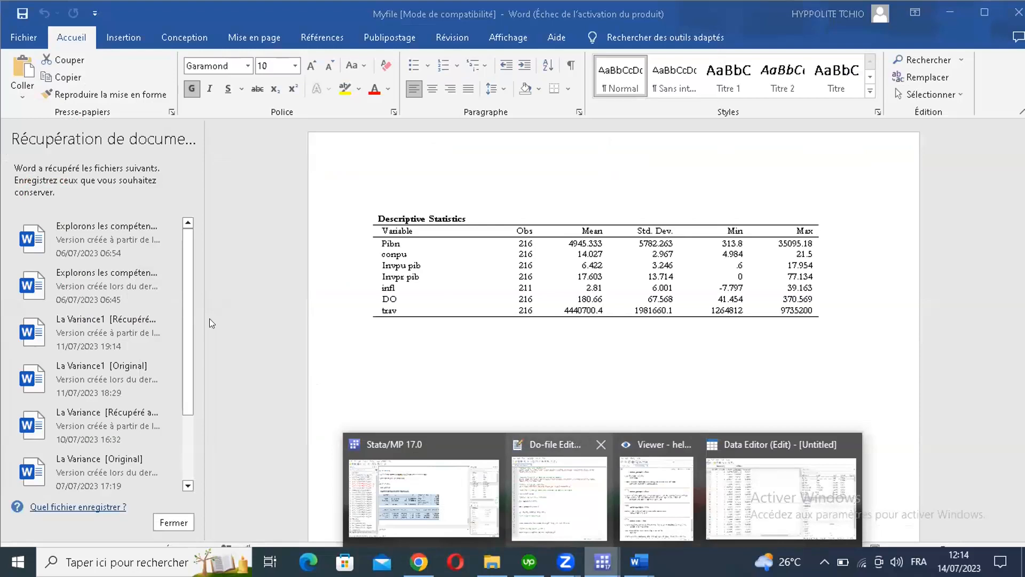
click(509, 451)
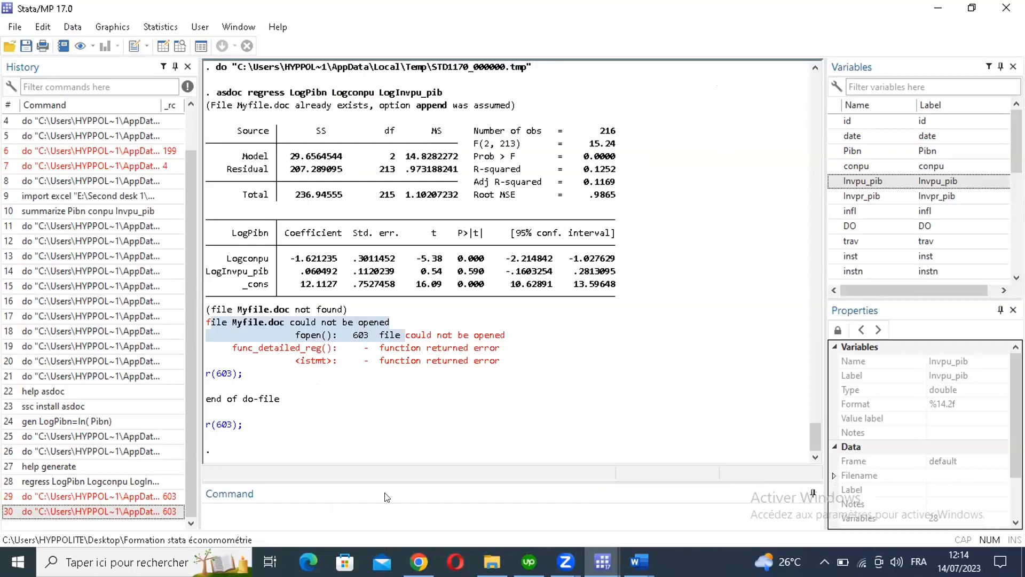
Step: Run the asdoc regress line from the do-file again and open the exported Myfile.doc from the Stata results
key(ctrl+9)
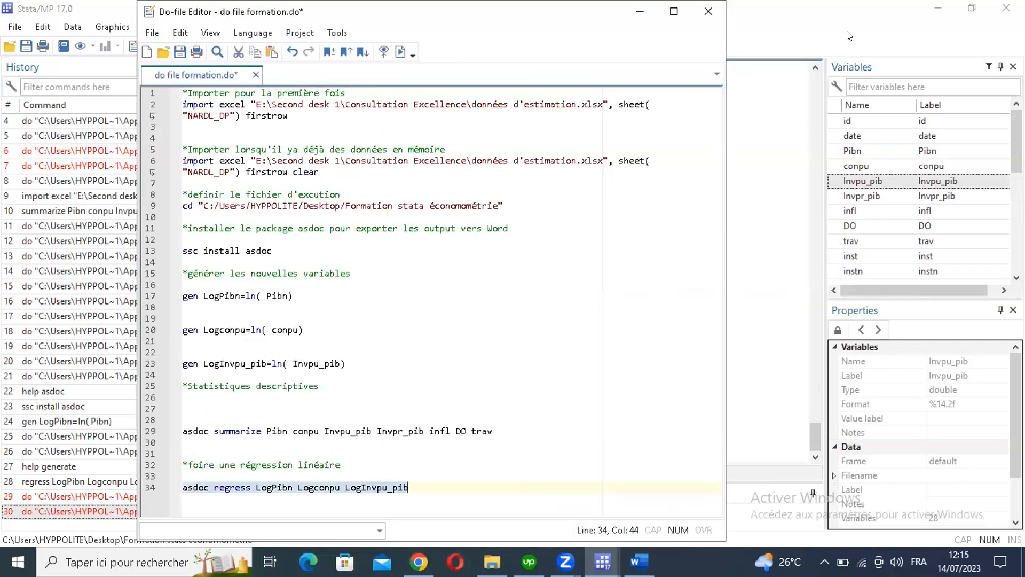
key(ctrl+d)
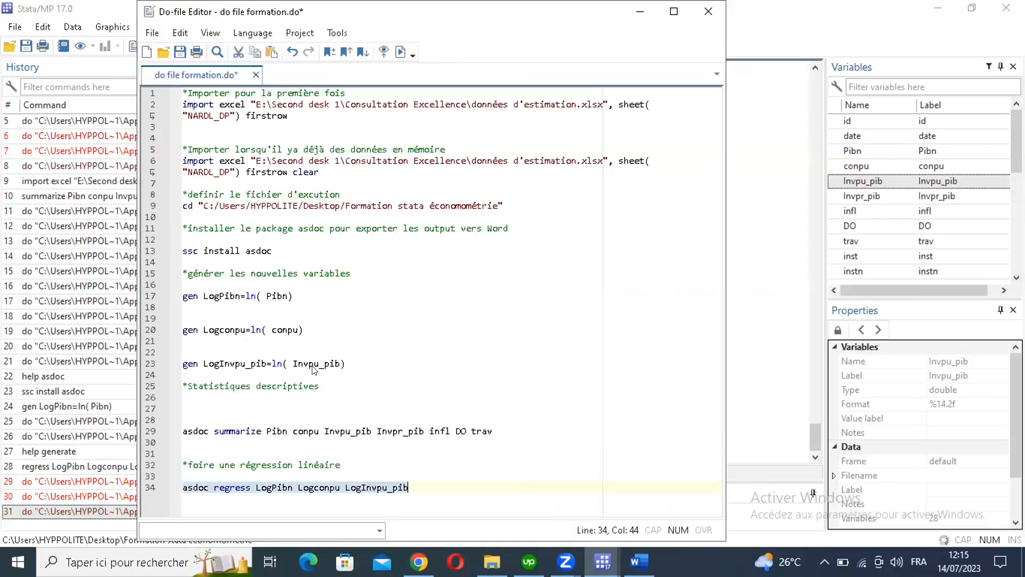
key(alt+Tab)
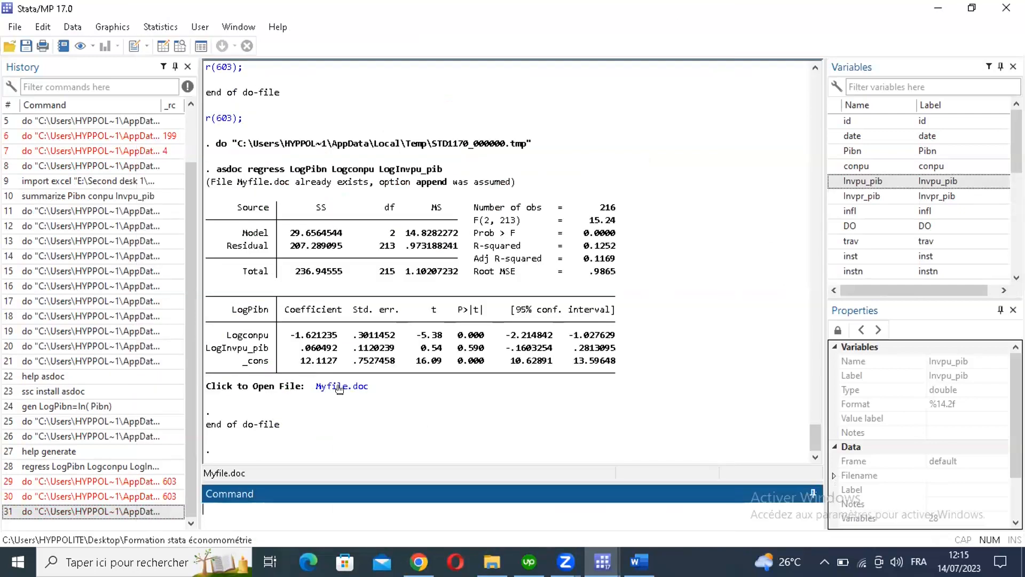
click(340, 386)
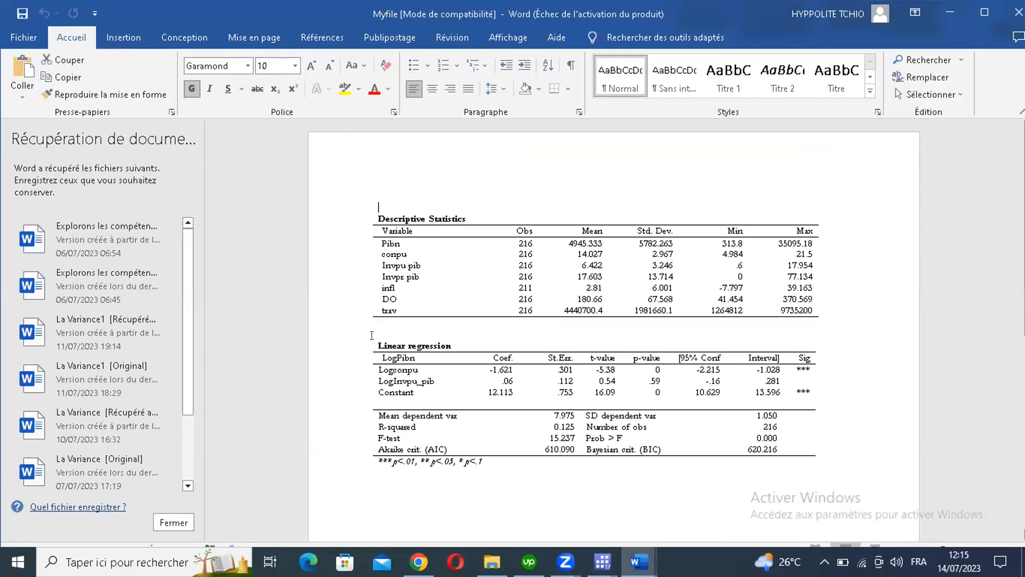
Step: Examine the Linear regression table in the Word document, including its coefficients and the fit statistics below them
drag(378, 345, 529, 410)
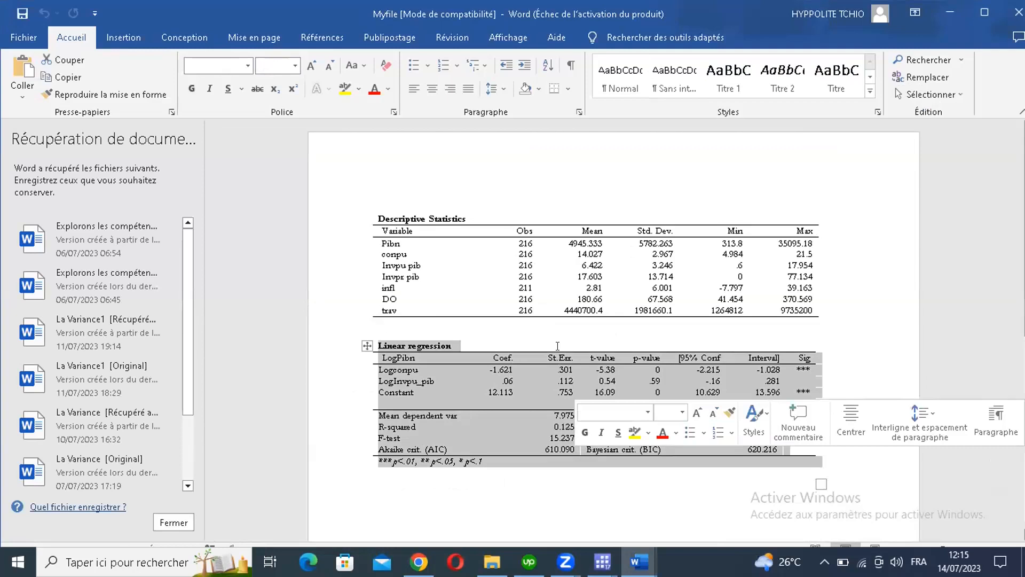
click(559, 368)
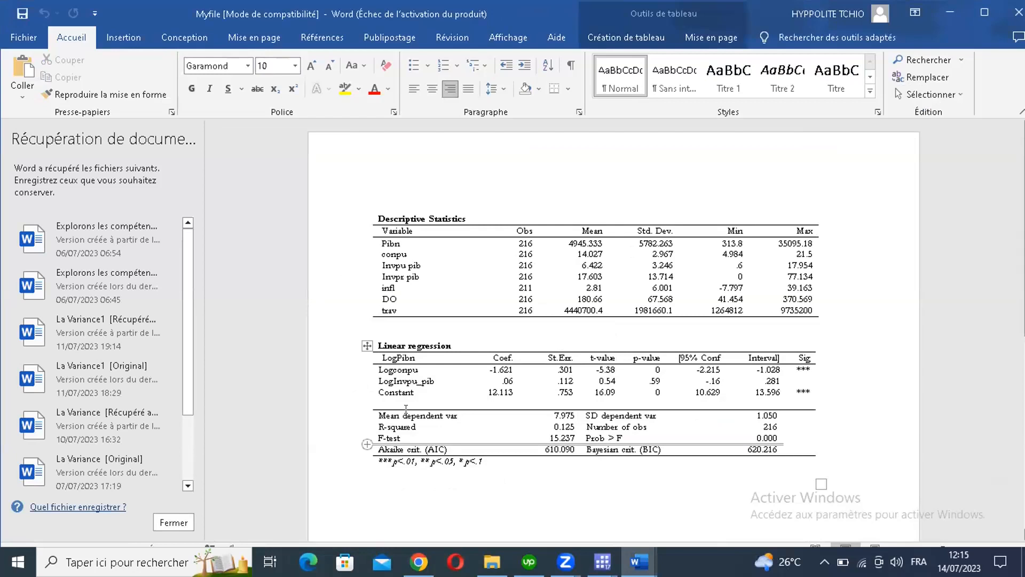
drag(376, 416, 775, 446)
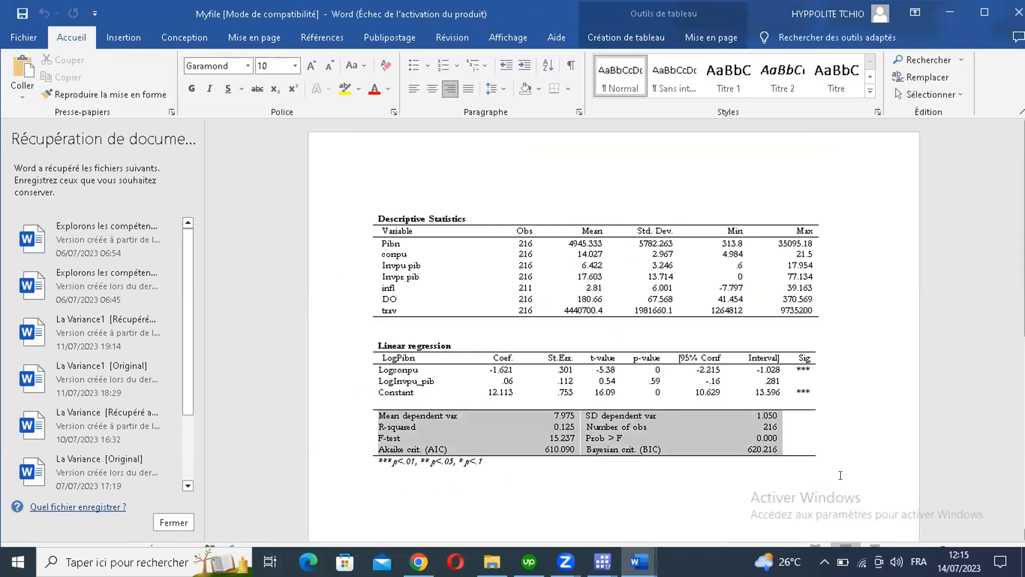
Step: Deselect the fit statistics rows in the Word document and place the cursor below the Linear regression table
drag(884, 444, 884, 445)
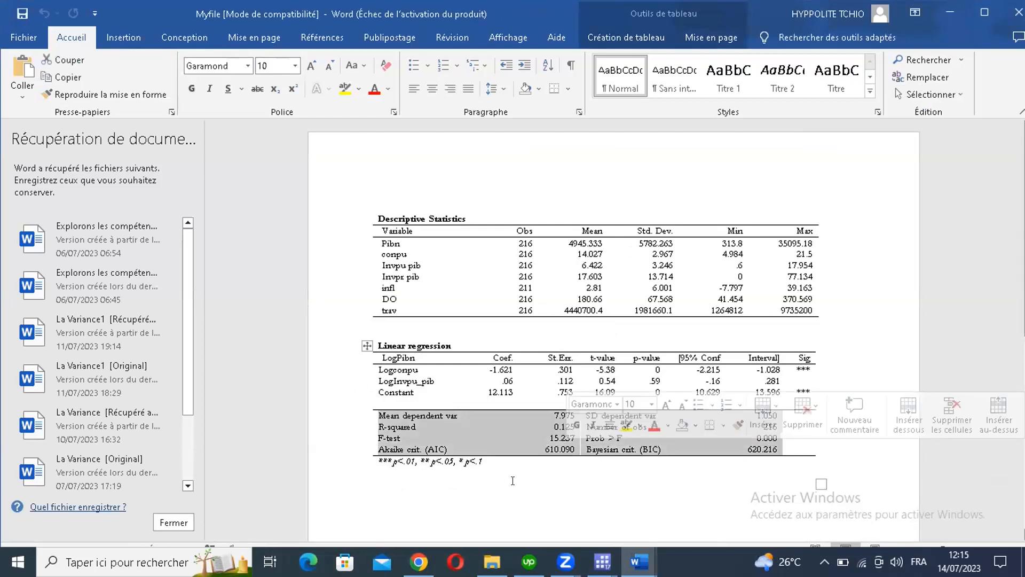
click(550, 404)
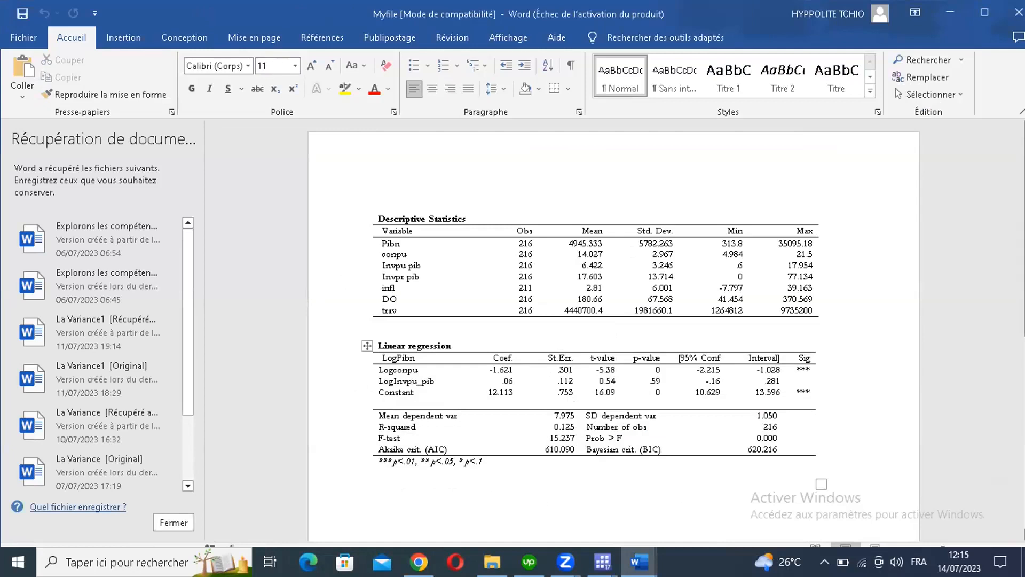
scroll(696, 299, down, 1)
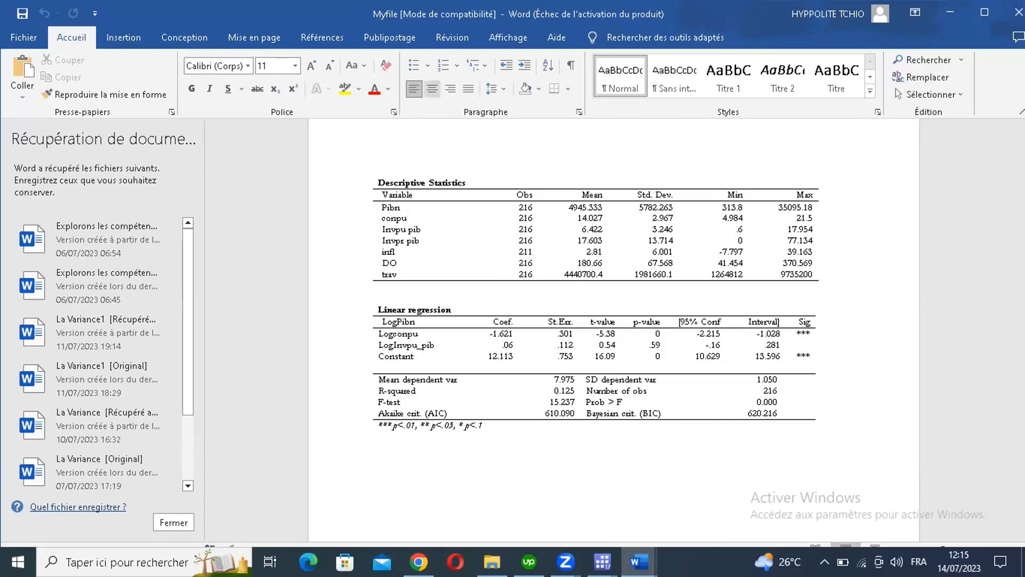
click(380, 449)
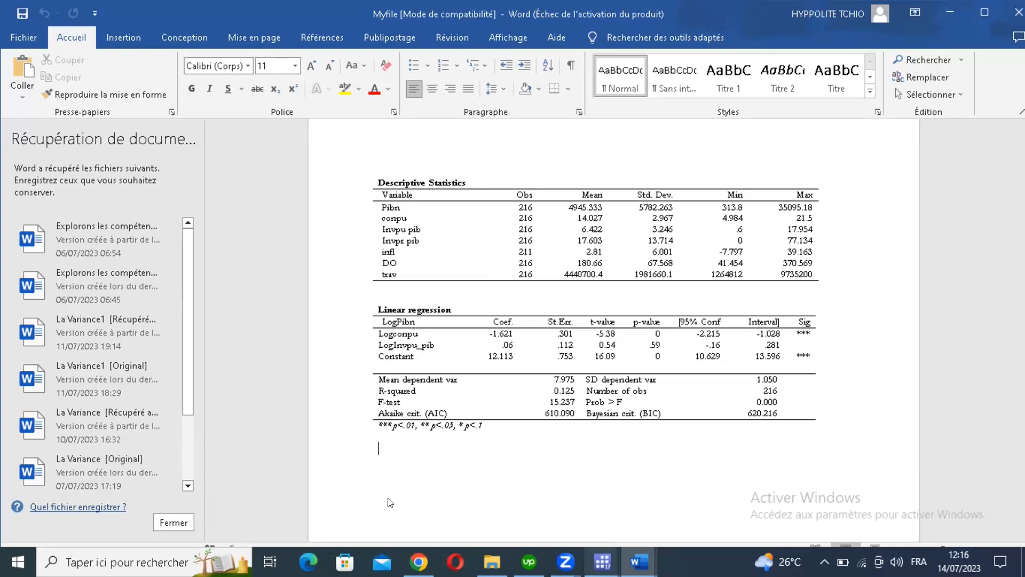
Step: Switch back to Stata's do-file editor and save do file formation.do
click(602, 562)
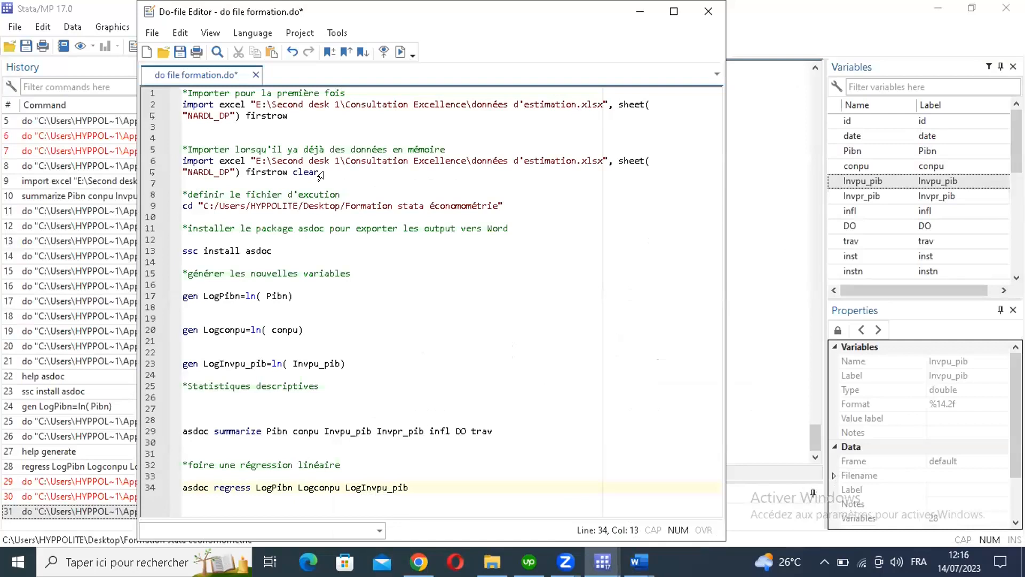
key(alt+Tab)
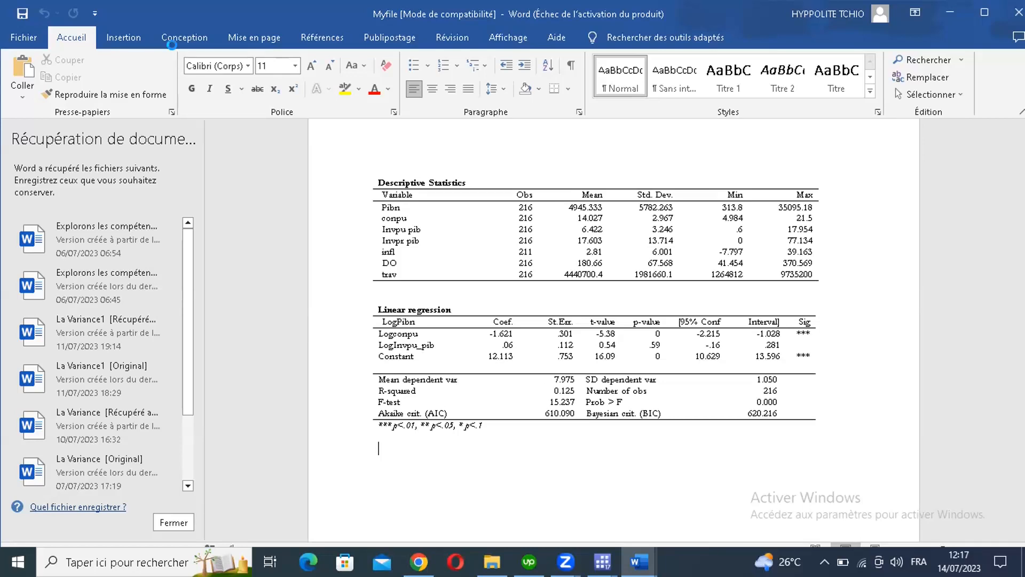
key(alt+Tab)
click(178, 54)
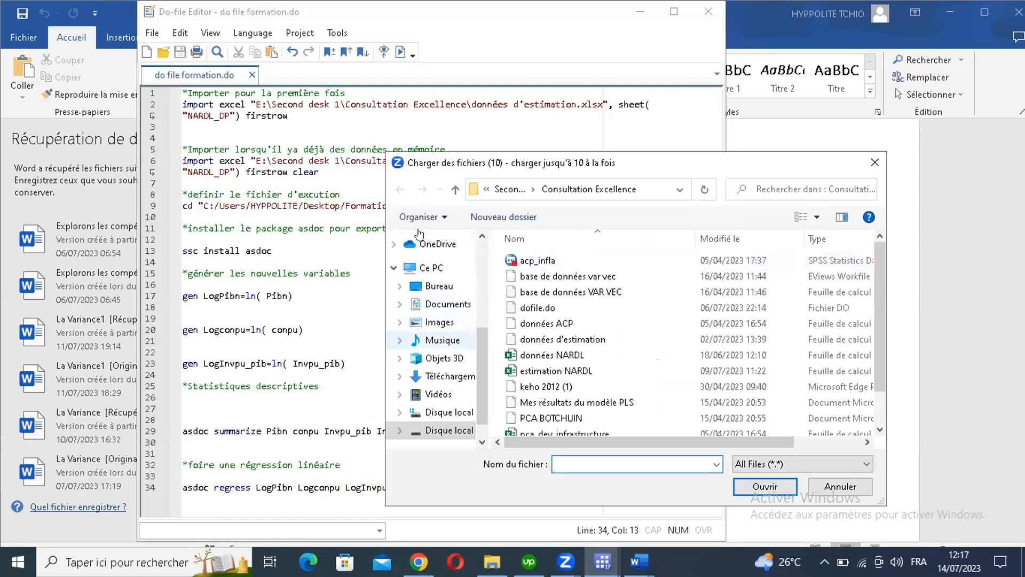
Step: Upload do file formation.do from the desktop folder Formation stata économométrie to Zoom
scroll(428, 377, up, 2)
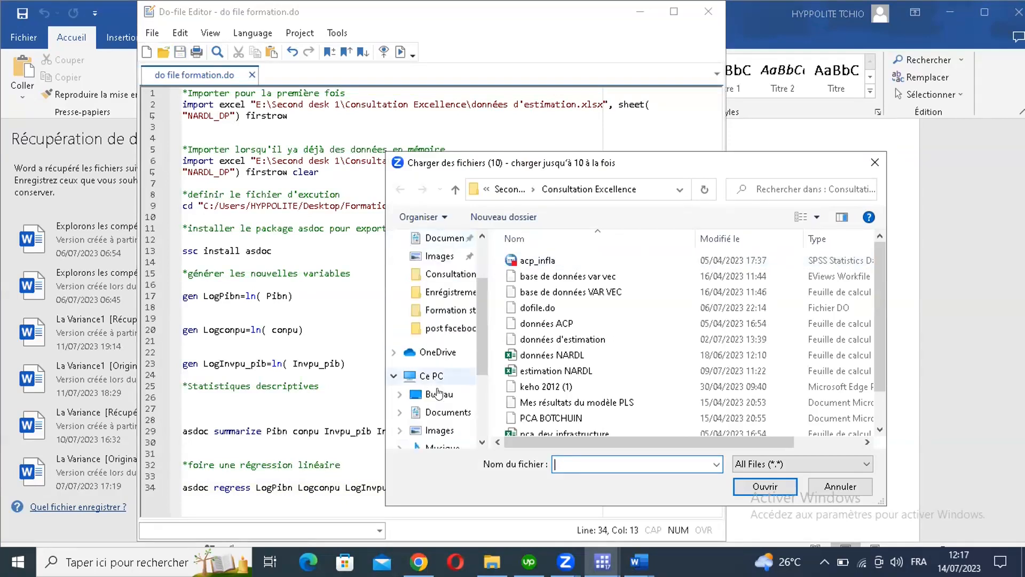
click(438, 394)
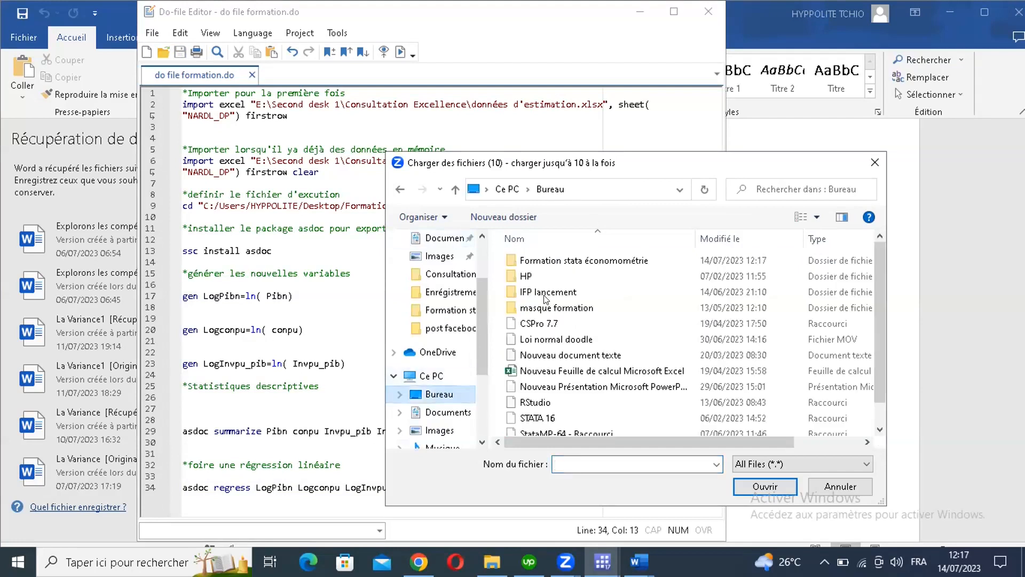
double_click(548, 261)
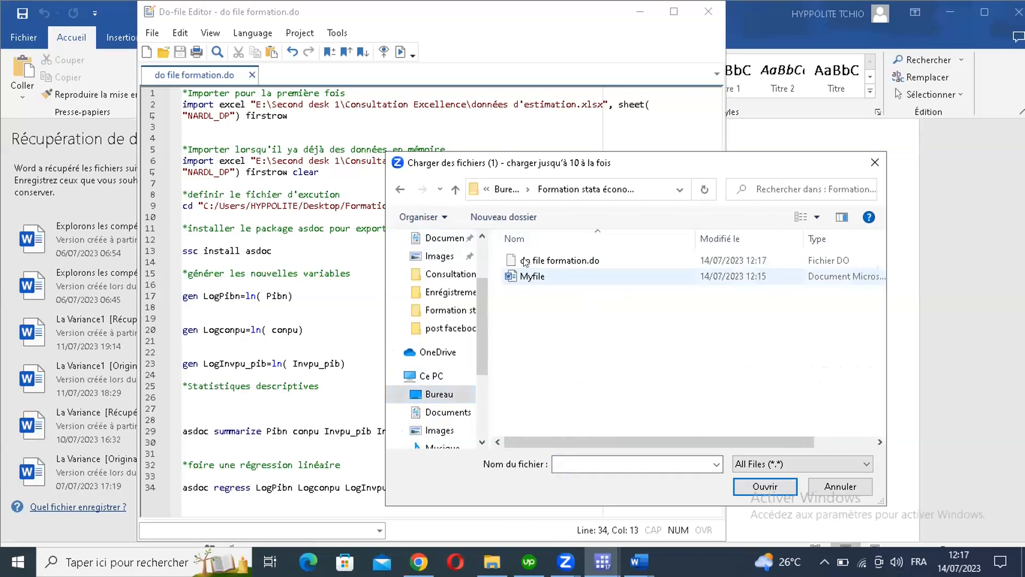
click(525, 261)
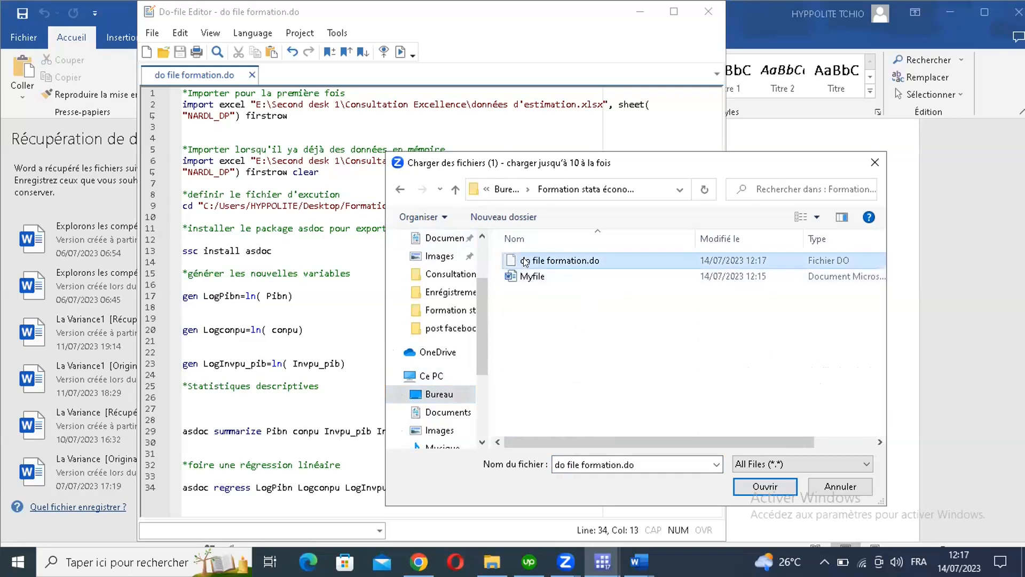
double_click(525, 261)
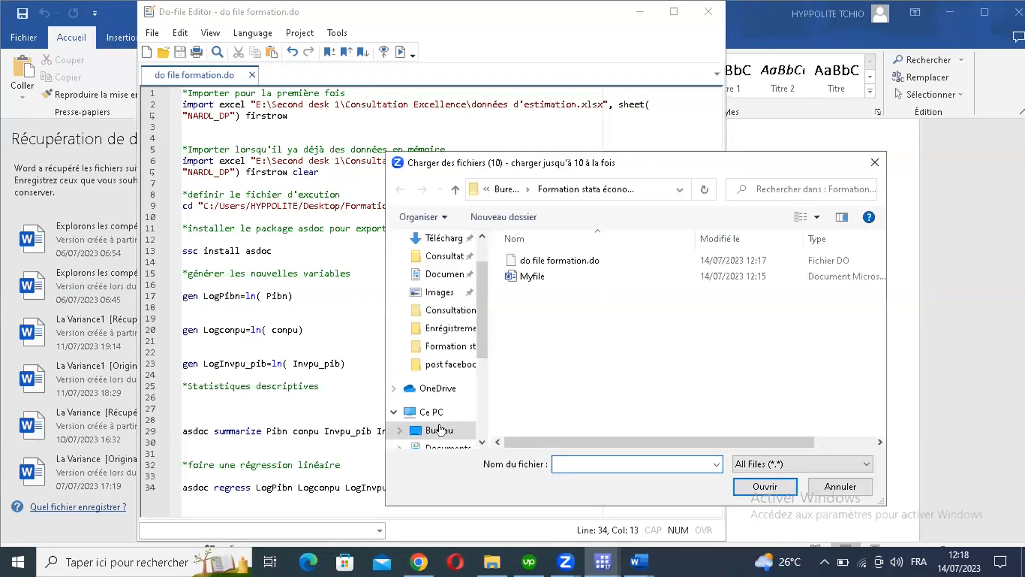
Step: Upload the données d'estimation workbook from the Consultation Excellence folder to Zoom and check the Word document
click(452, 312)
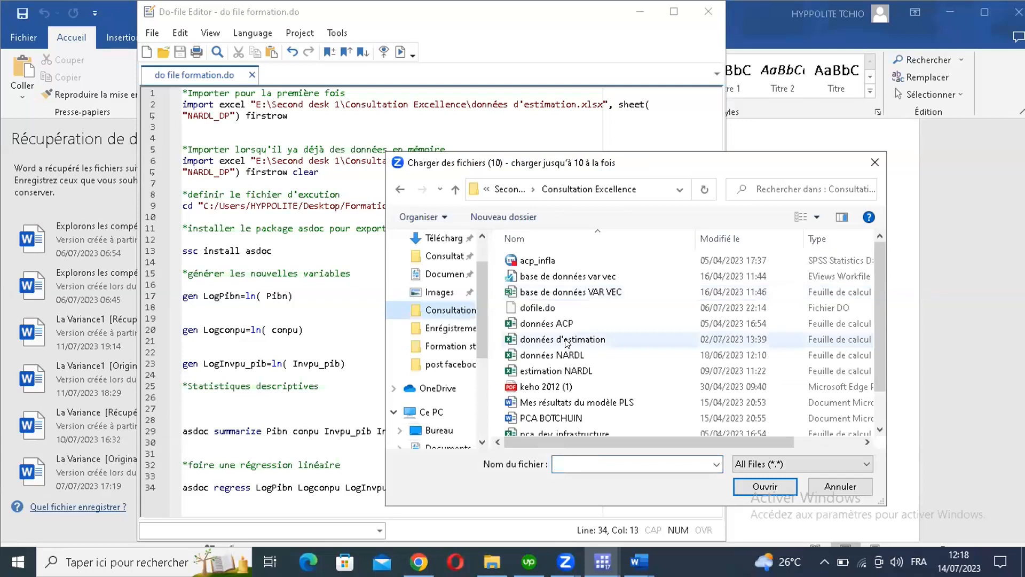
double_click(566, 341)
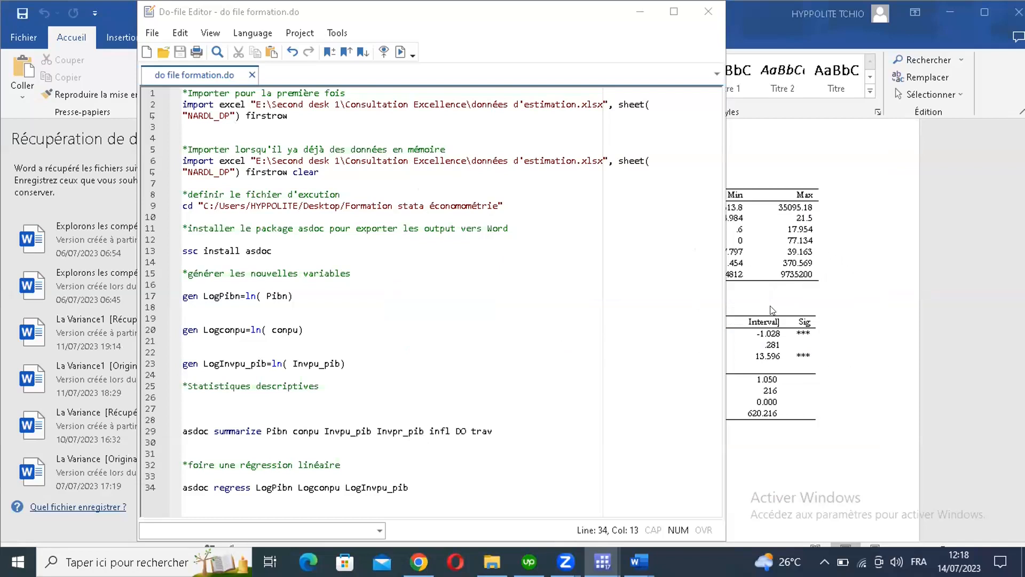
key(alt+Tab)
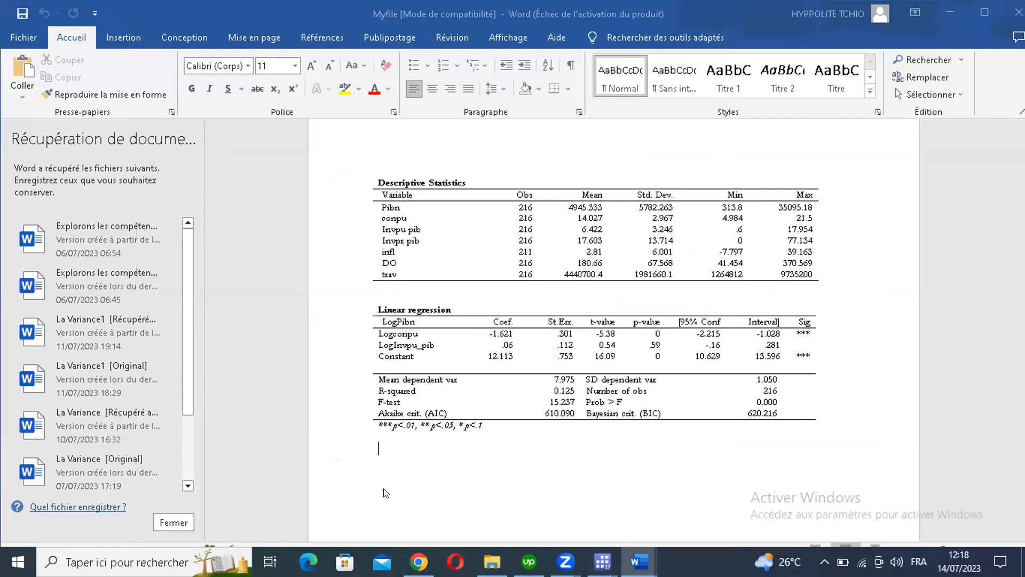
key(alt+Tab)
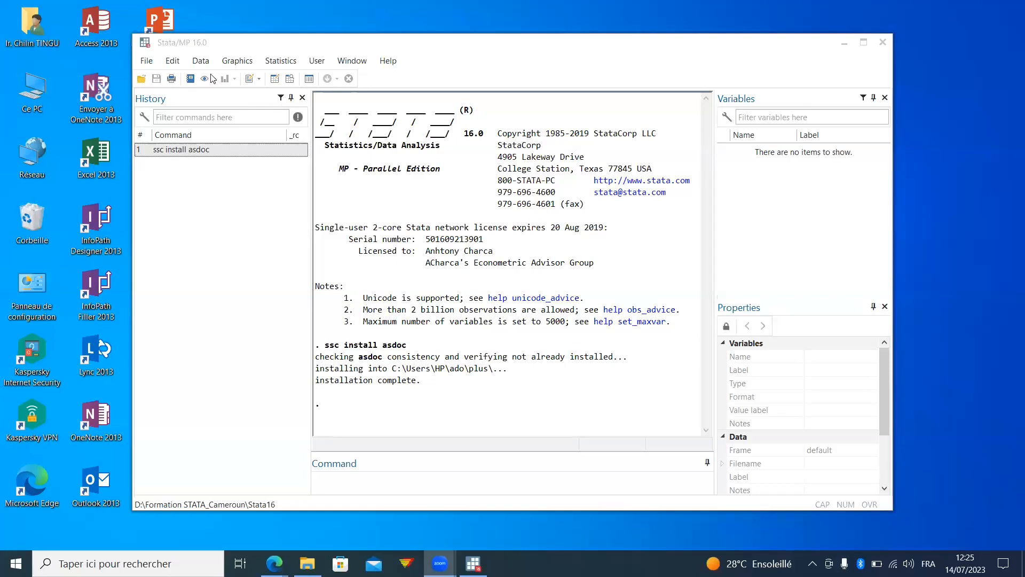
Step: Import sheet NARDL_DP of données d'estimation.xlsx from D:\Formation STATA_Cameroun into Stata 16, using the first row as variable names
click(148, 62)
mouse_move(203, 224)
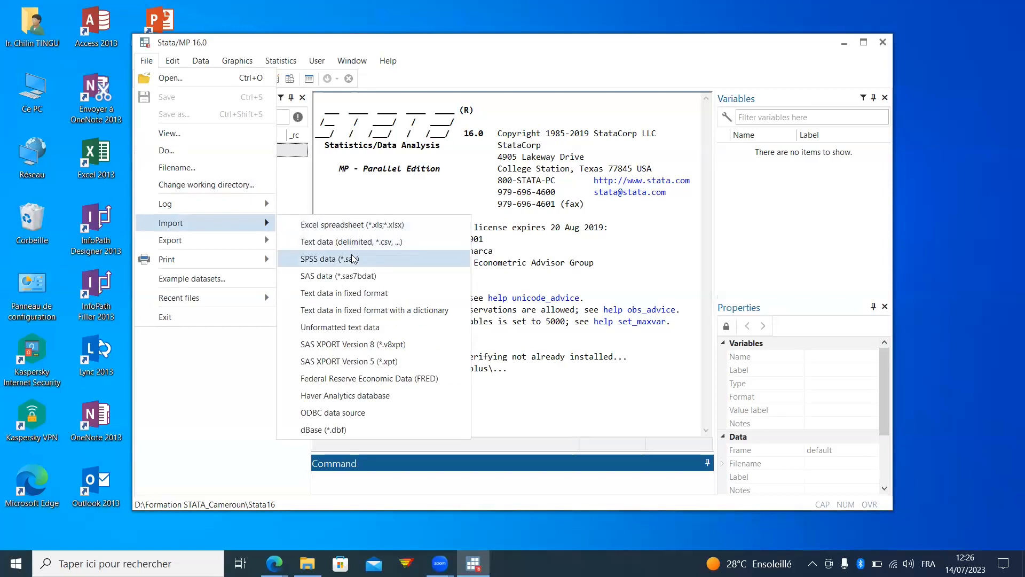
click(357, 227)
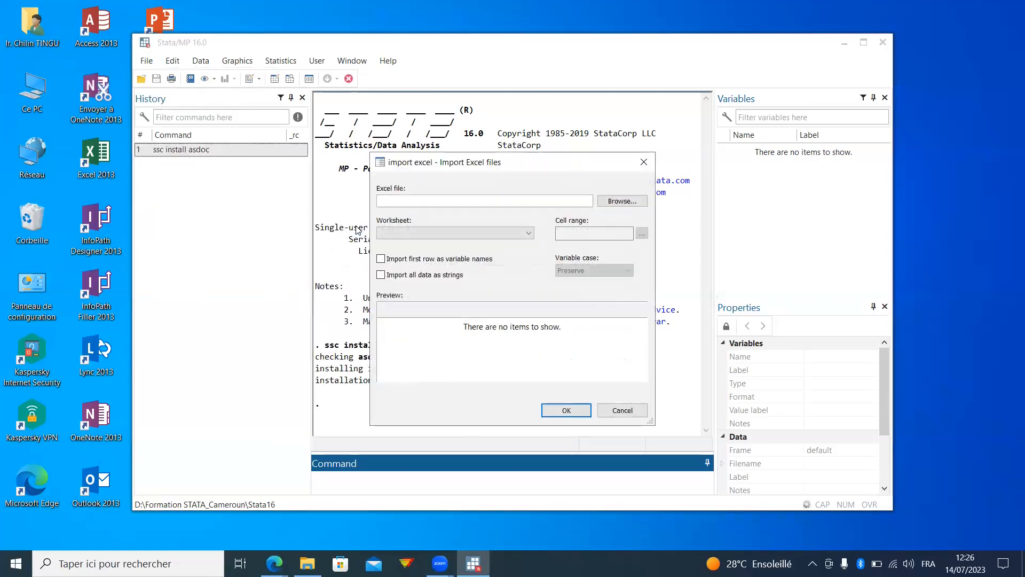
click(620, 203)
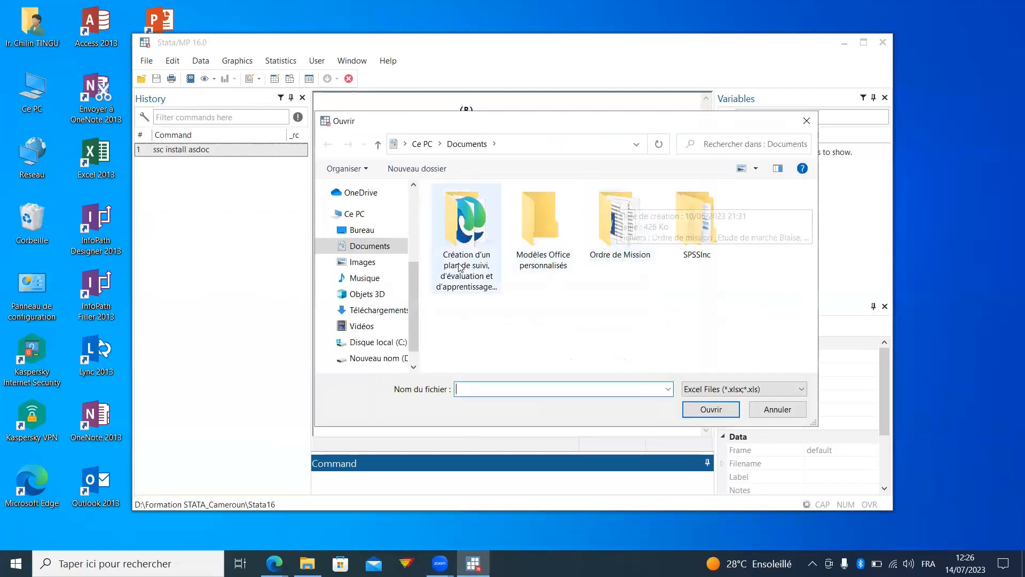
drag(415, 297, 413, 325)
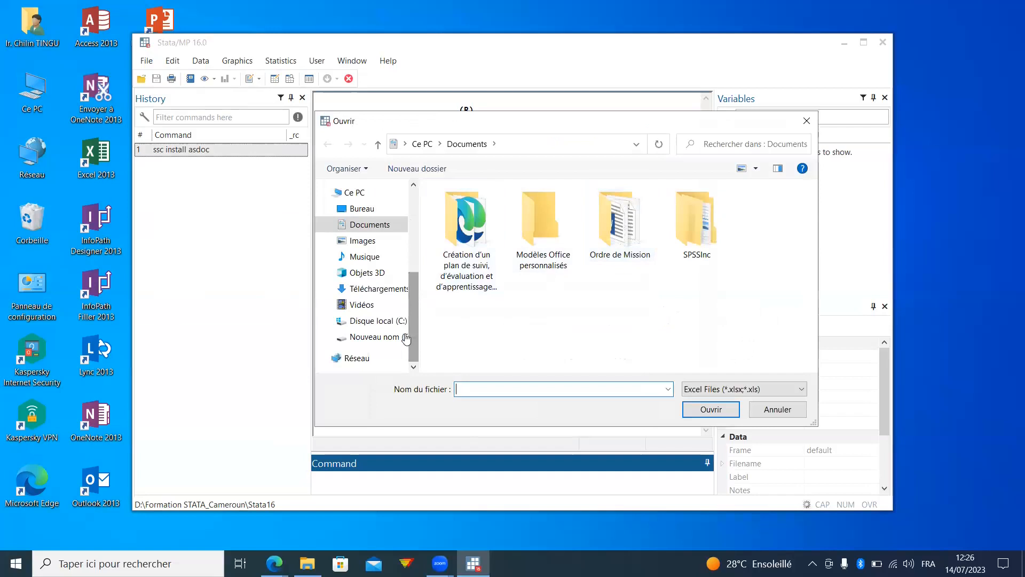
click(396, 338)
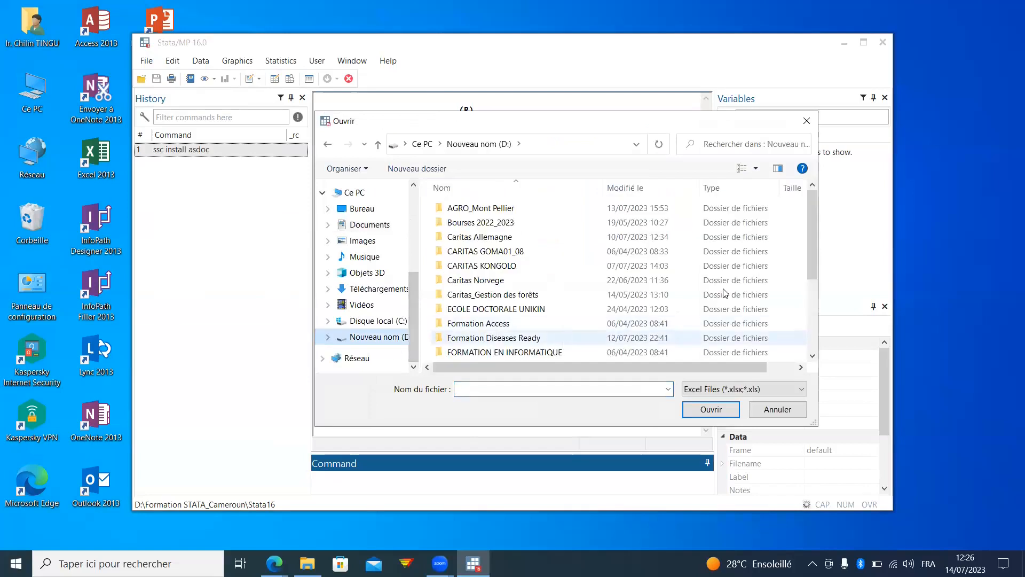
scroll(803, 335, down, 3)
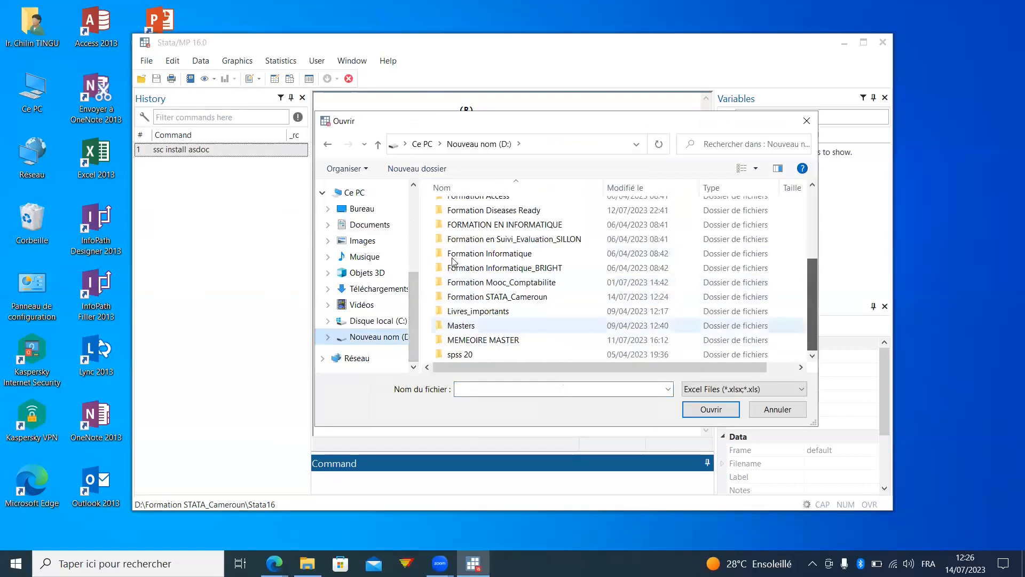
double_click(452, 298)
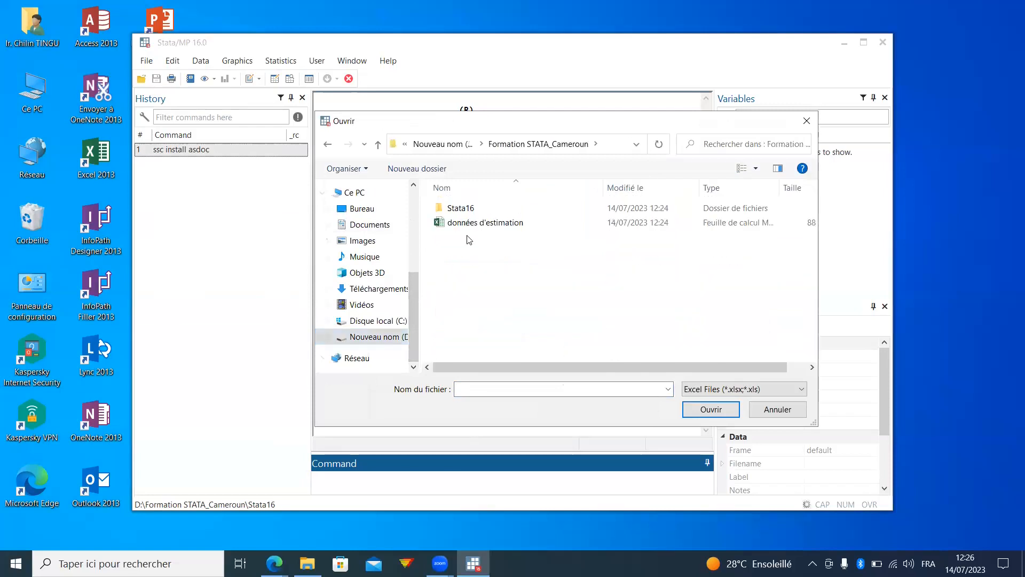
click(470, 223)
click(711, 409)
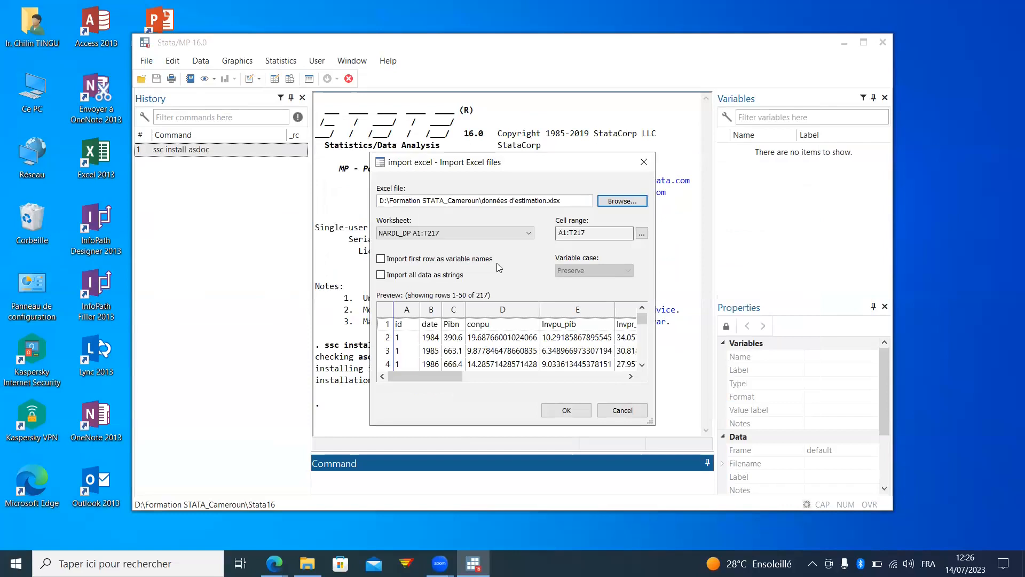
click(429, 259)
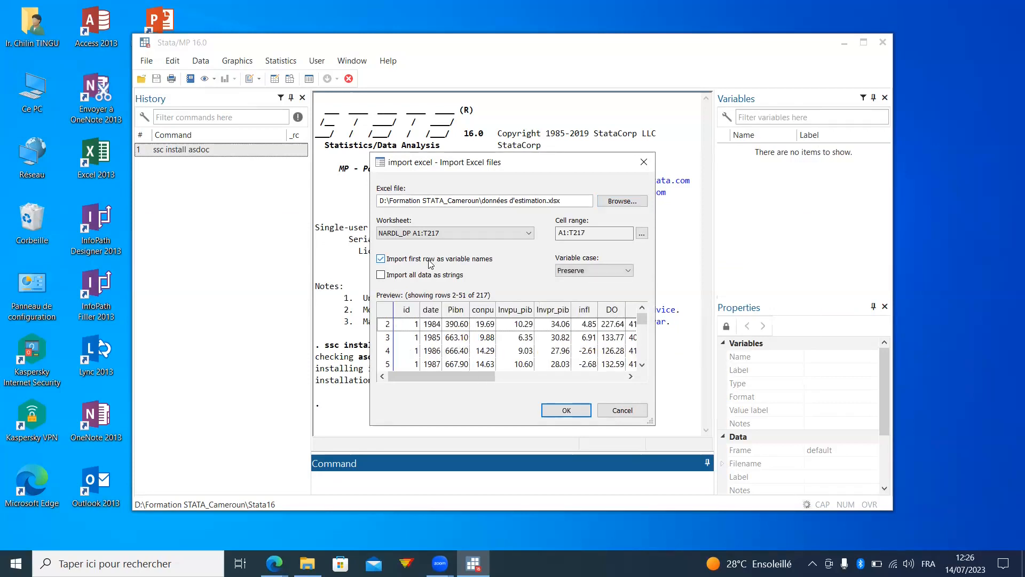
click(567, 412)
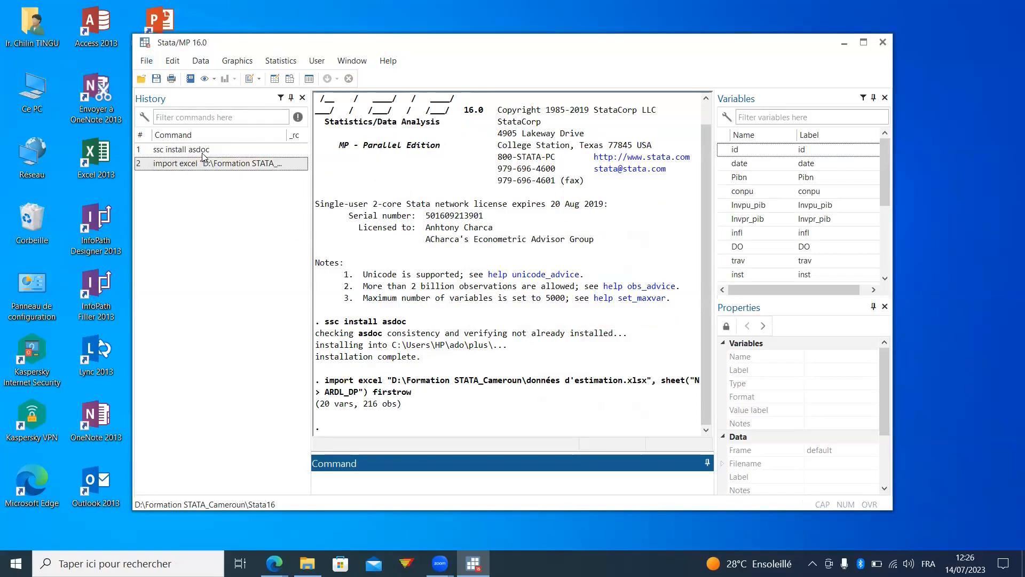
Step: Open do file formation.do from the Stata16 folder inside Formation STATA_Cameroun
click(140, 78)
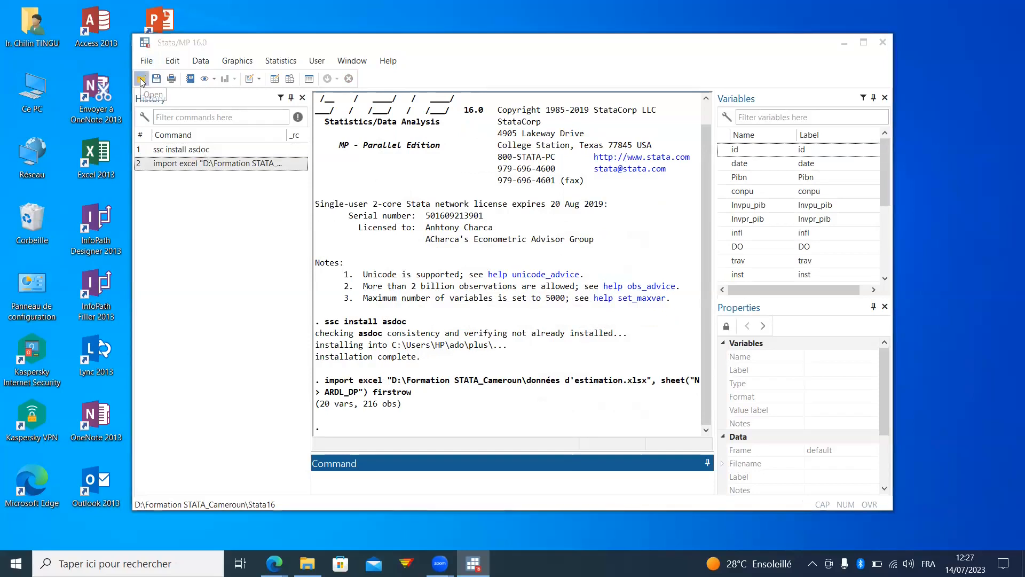
double_click(299, 148)
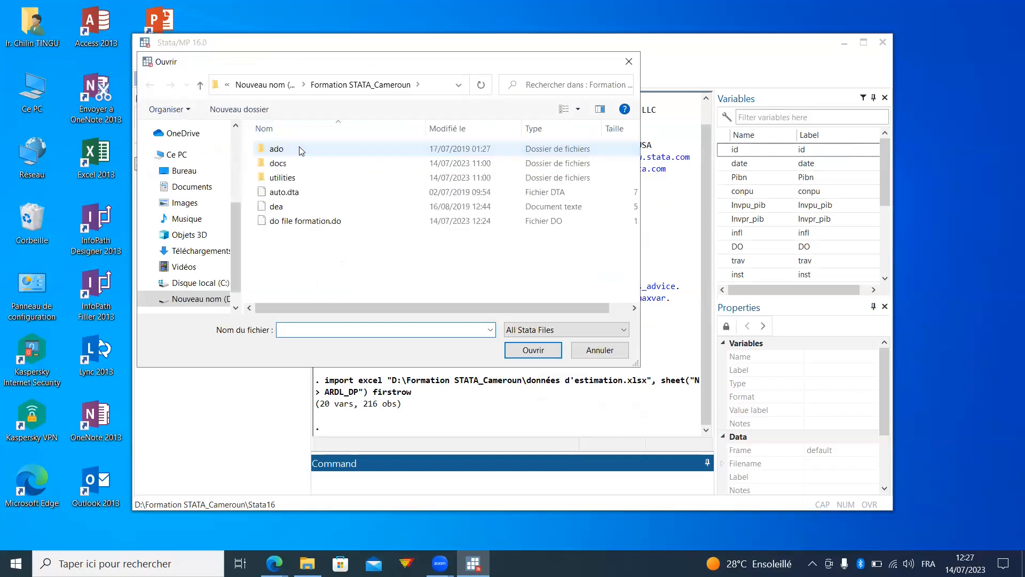
click(312, 223)
click(529, 354)
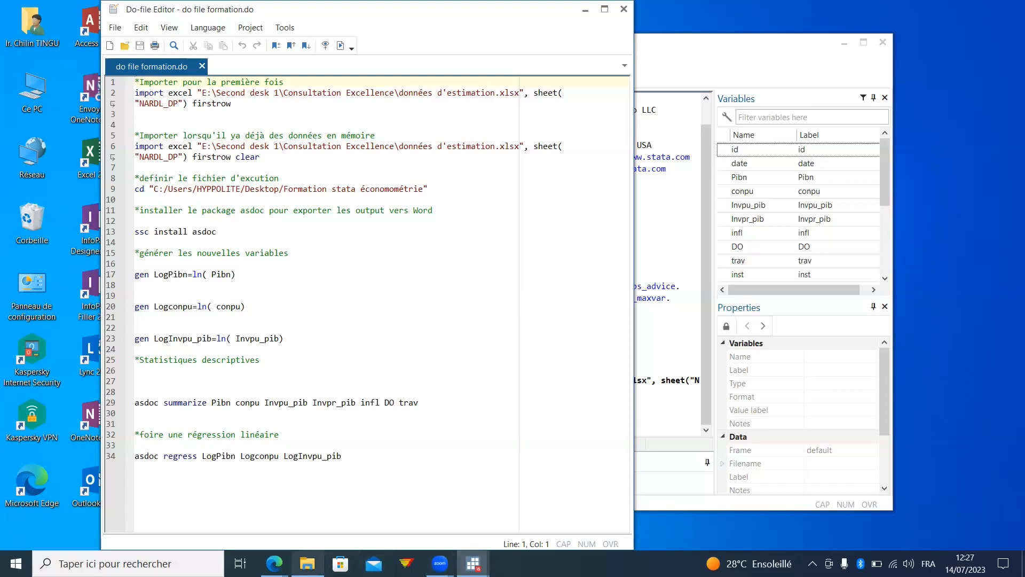
Step: Return to the main Stata window, recall the import excel command from the history and select its full text
click(680, 278)
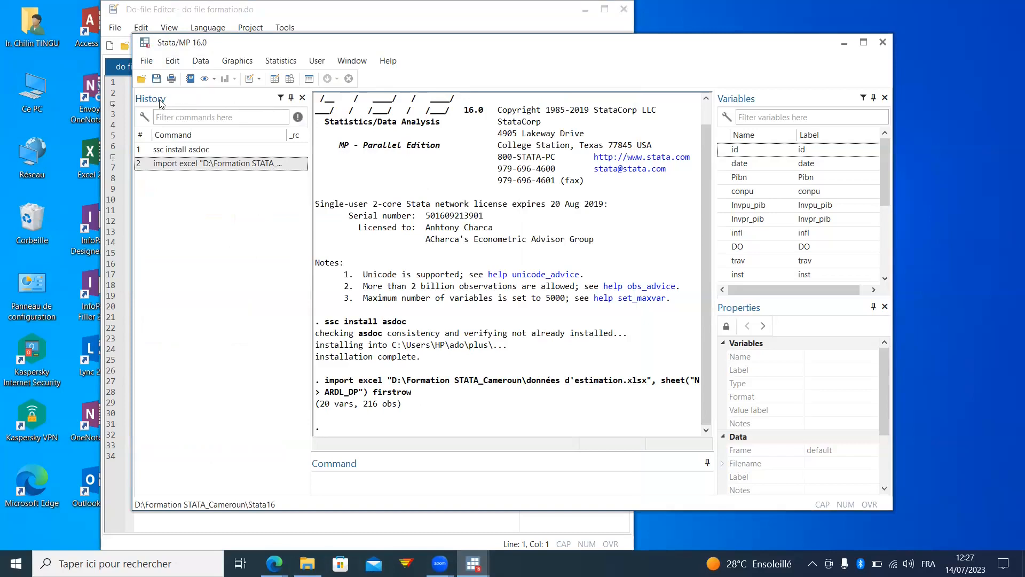
click(167, 169)
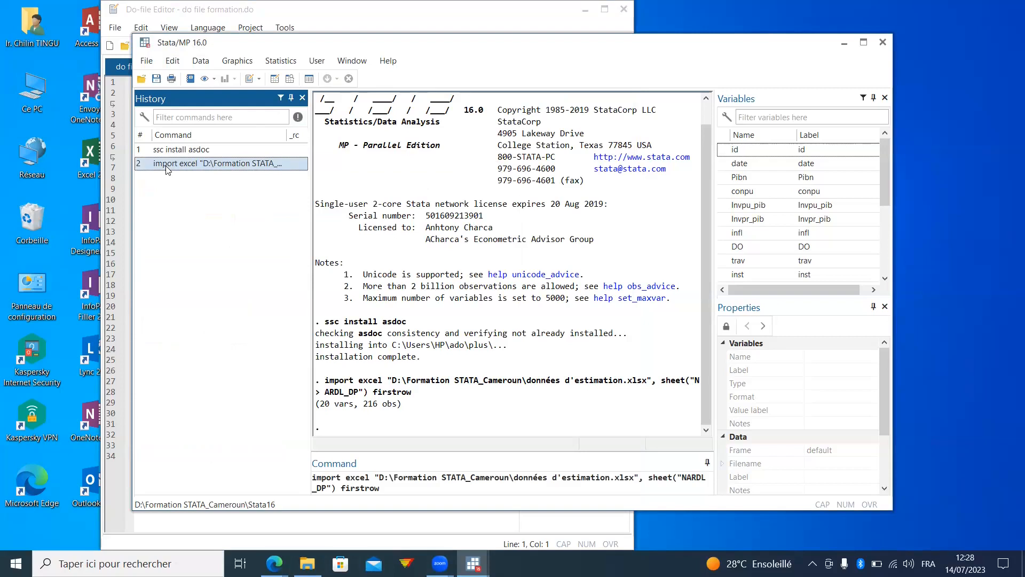
drag(385, 487, 312, 480)
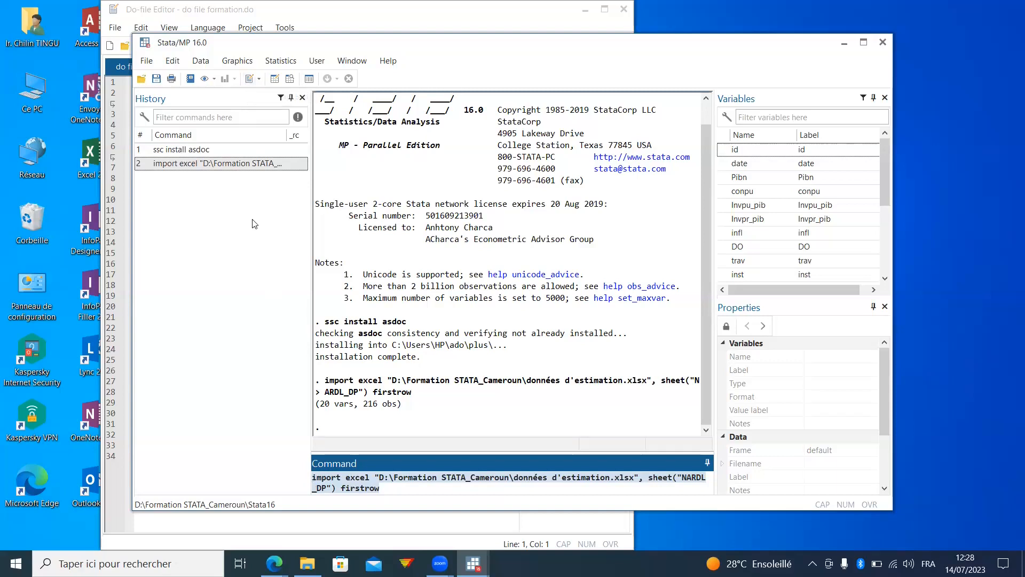
click(205, 192)
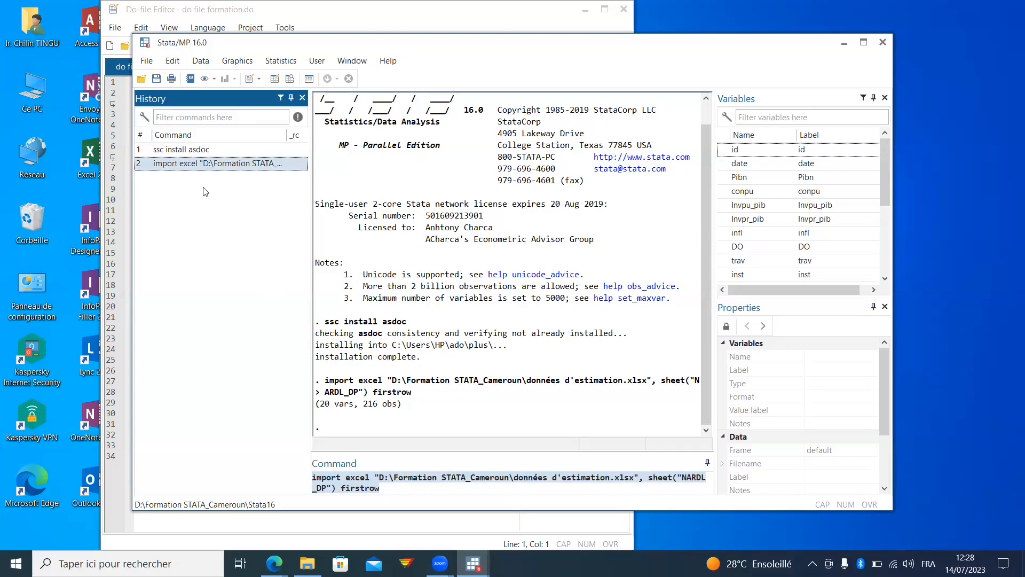
right_click(205, 192)
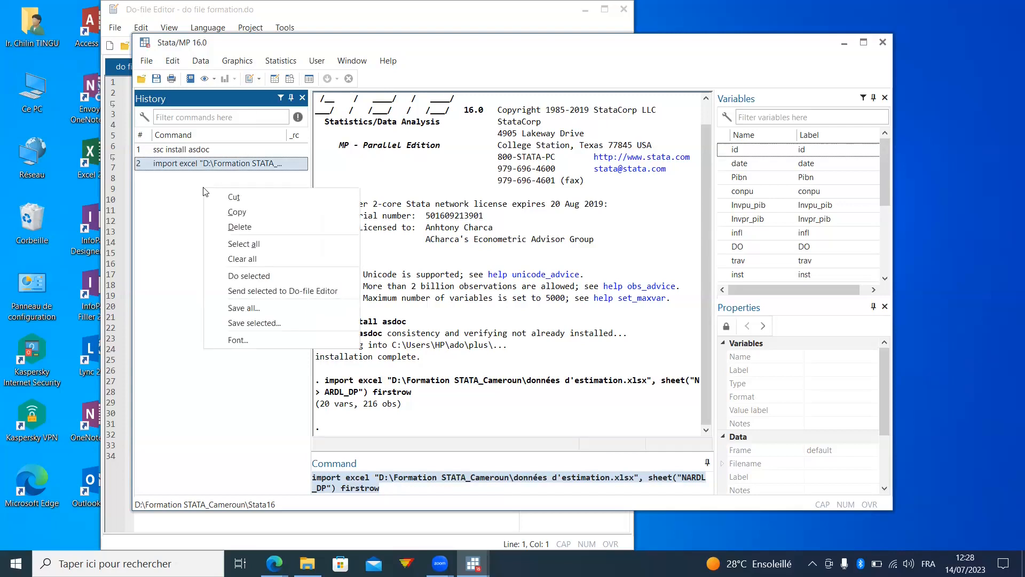
click(201, 213)
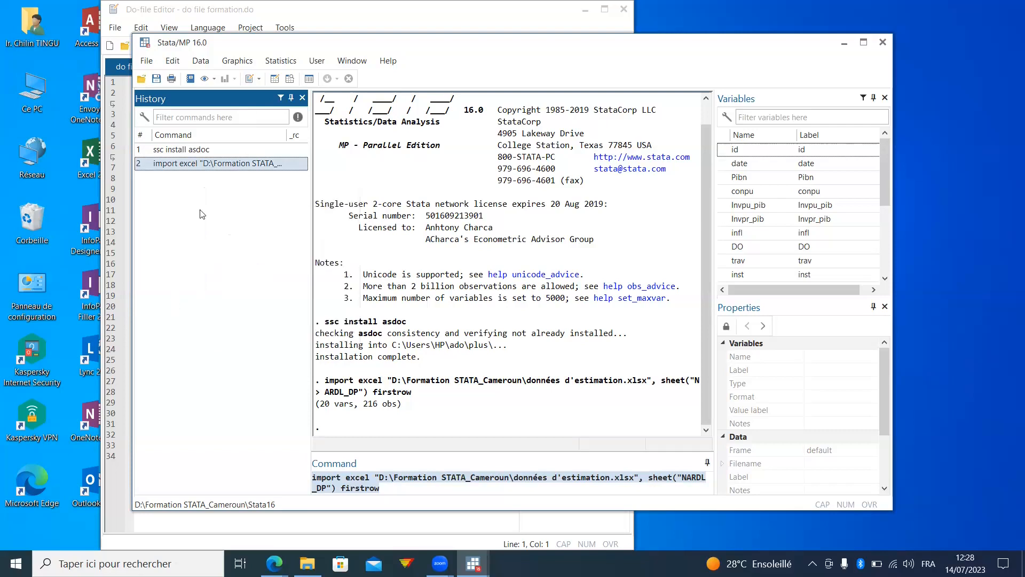
Step: Replace the first import command in do file formation.do with the copied import excel command for D:\Formation STATA_Cameroun\données d'estimation.xlsx
click(259, 79)
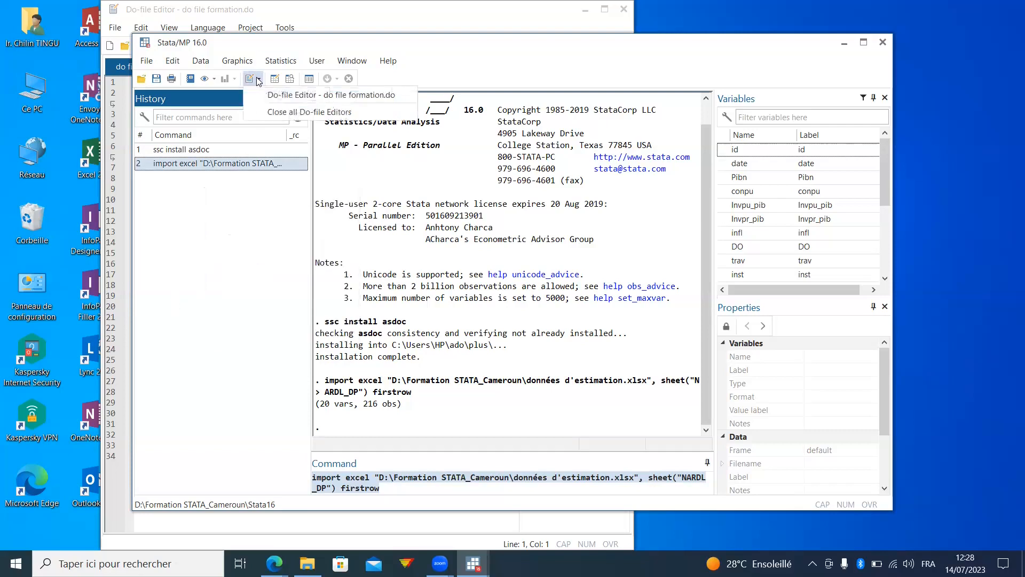
click(121, 368)
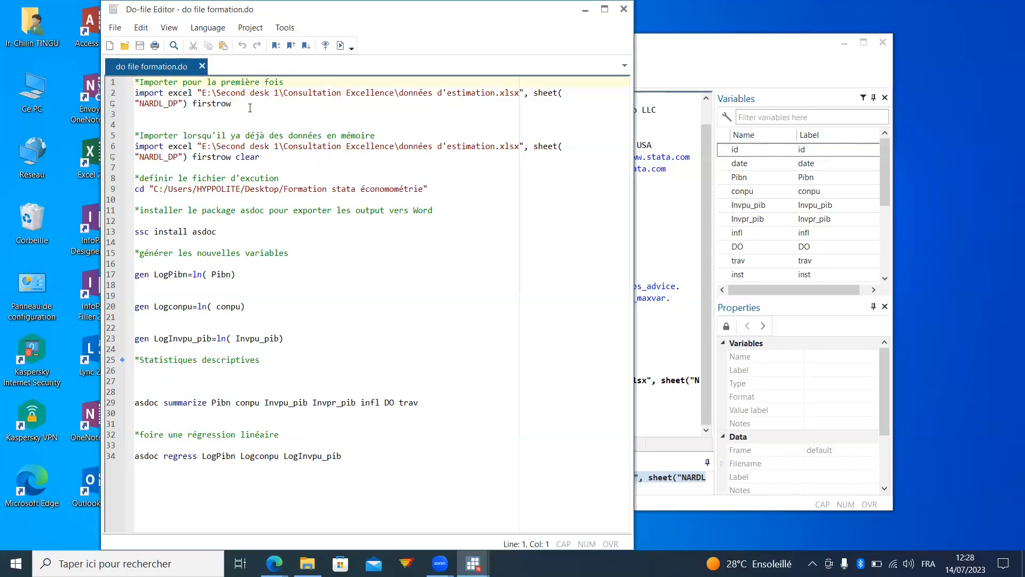
drag(232, 103, 133, 97)
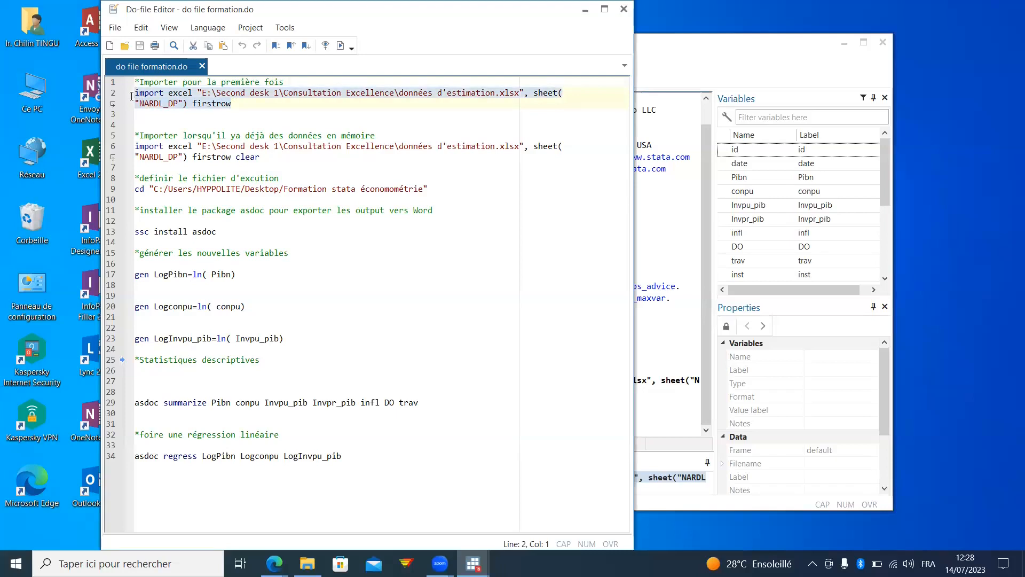
key(ctrl+v)
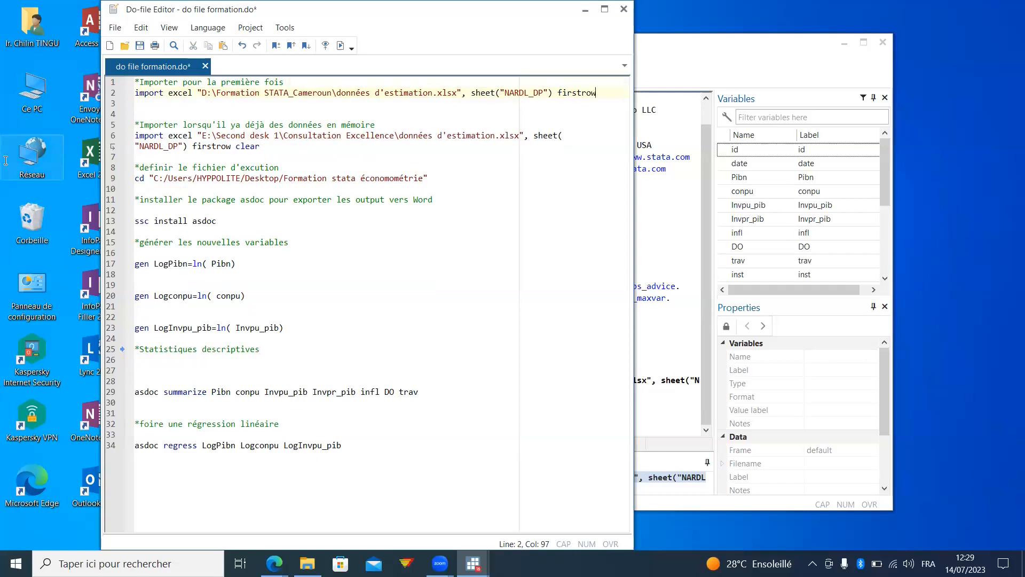
Step: Return to the main Stata window and clear the recalled import excel command from the command line
drag(420, 396, 167, 393)
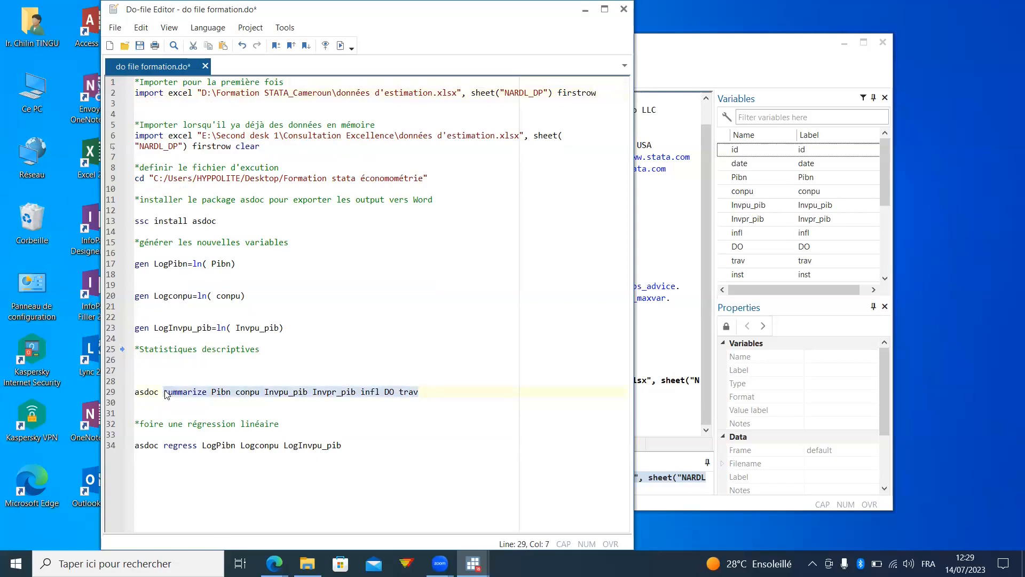
click(655, 411)
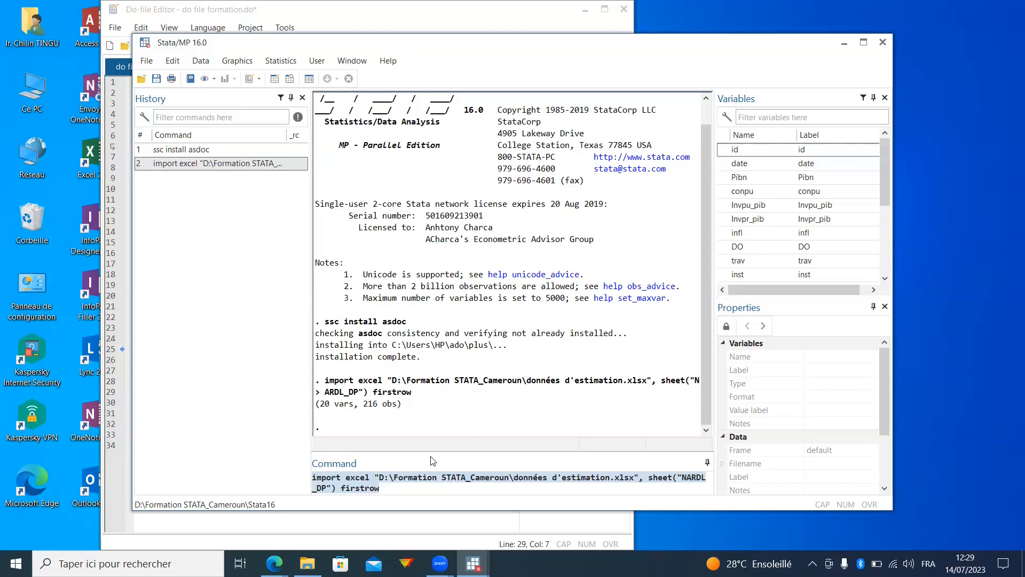
key(BackSpace)
key(BackSpace)
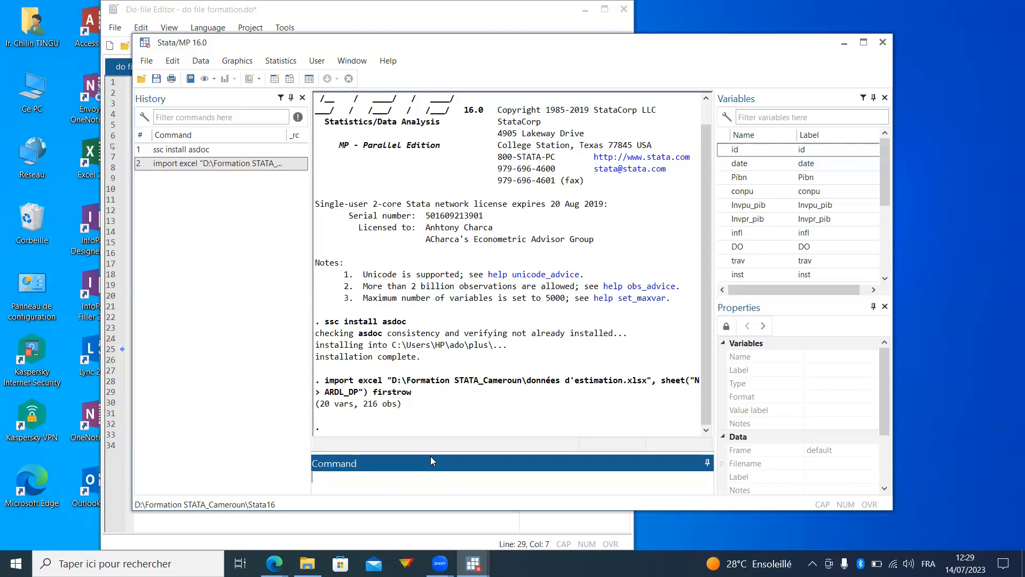
text(ssc ins)
key(BackSpace)
key(BackSpace)
key(BackSpace)
key(BackSpace)
key(BackSpace)
key(BackSpace)
key(BackSpace)
click(343, 517)
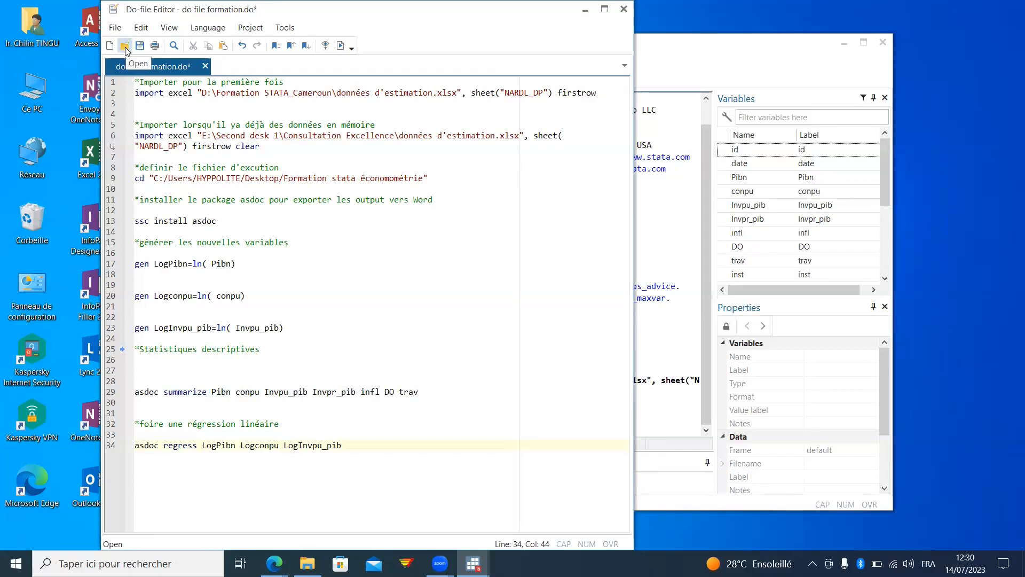
click(671, 239)
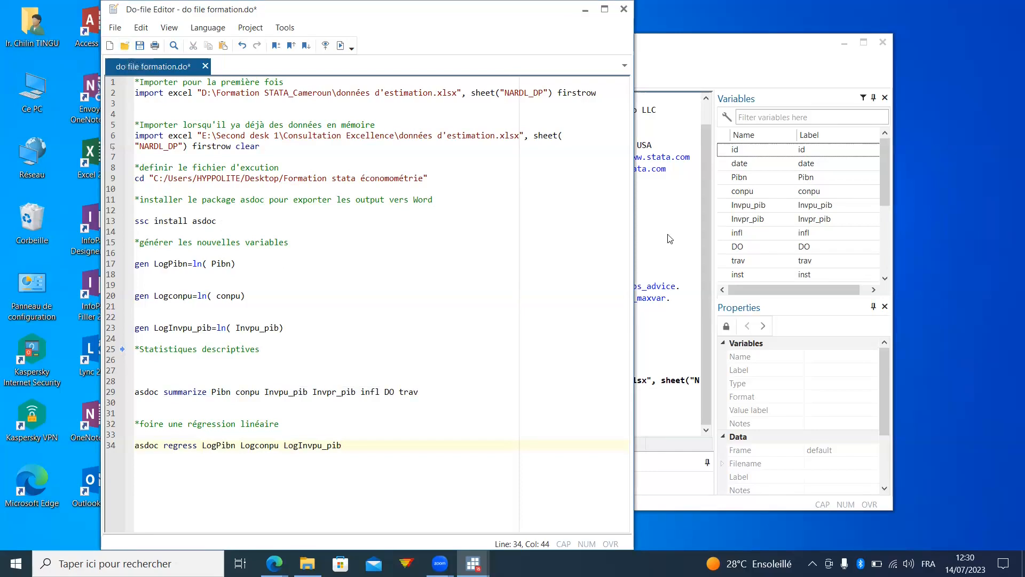
Step: Copy the path of the Formation STATA_Cameroun folder on drive D: from File Explorer and return to the do-file in Stata
mouse_move(308, 563)
click(307, 510)
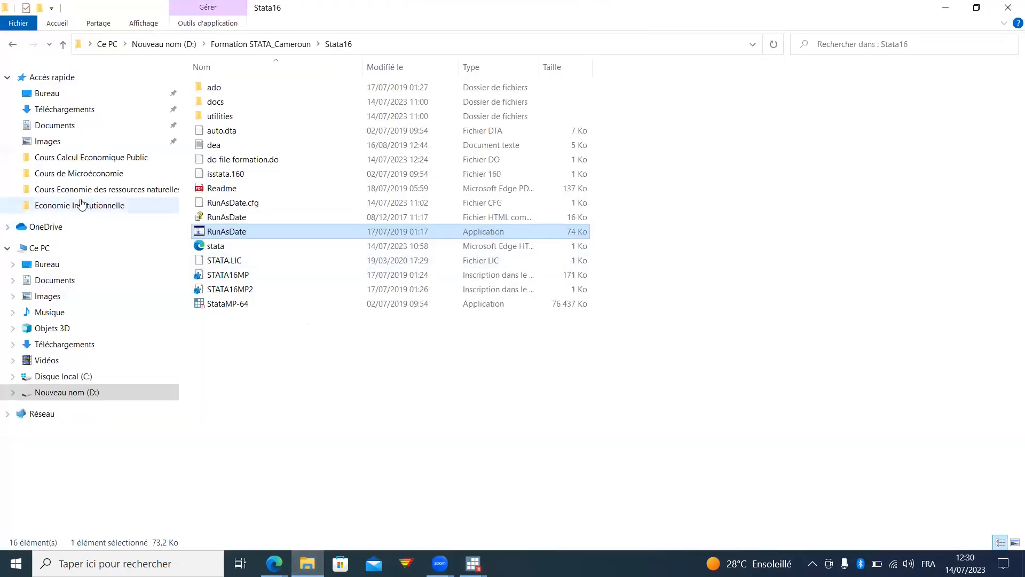
click(79, 401)
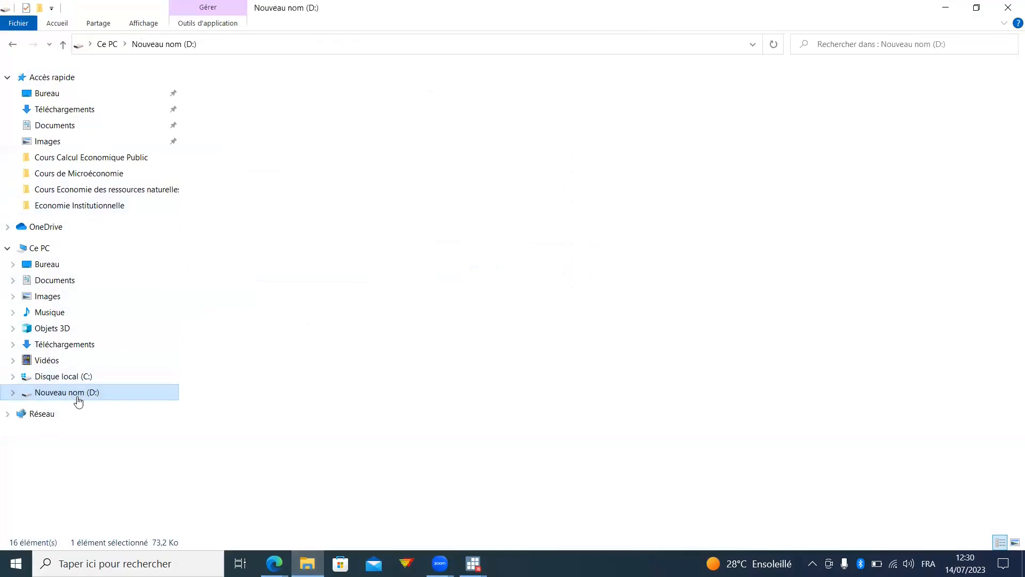
double_click(275, 302)
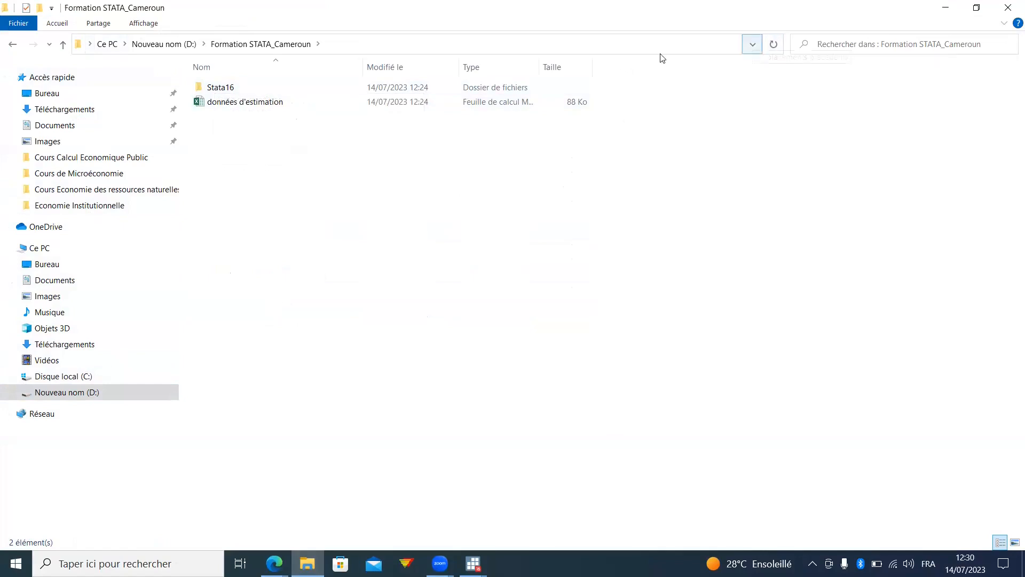
key(F4)
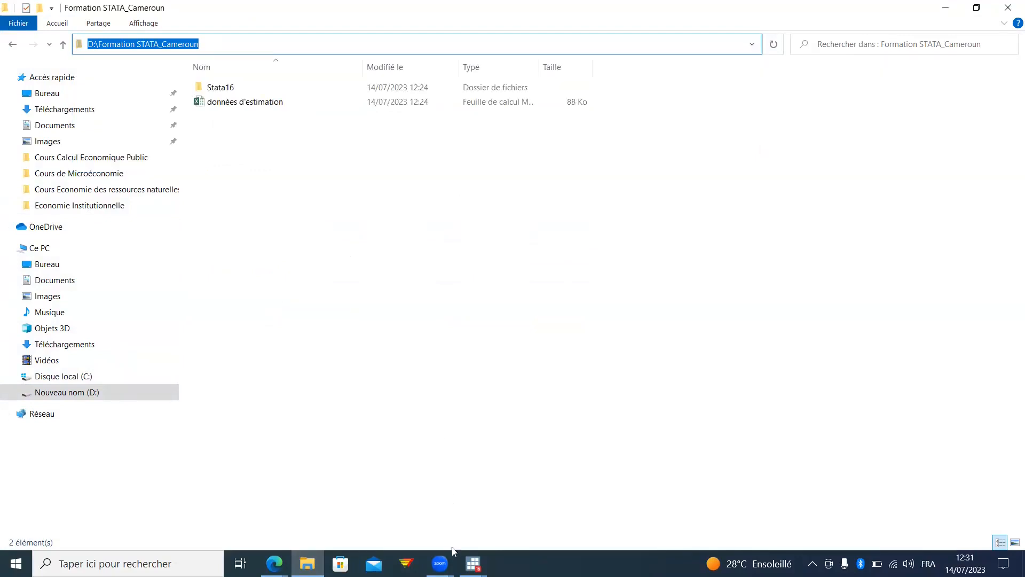
click(473, 563)
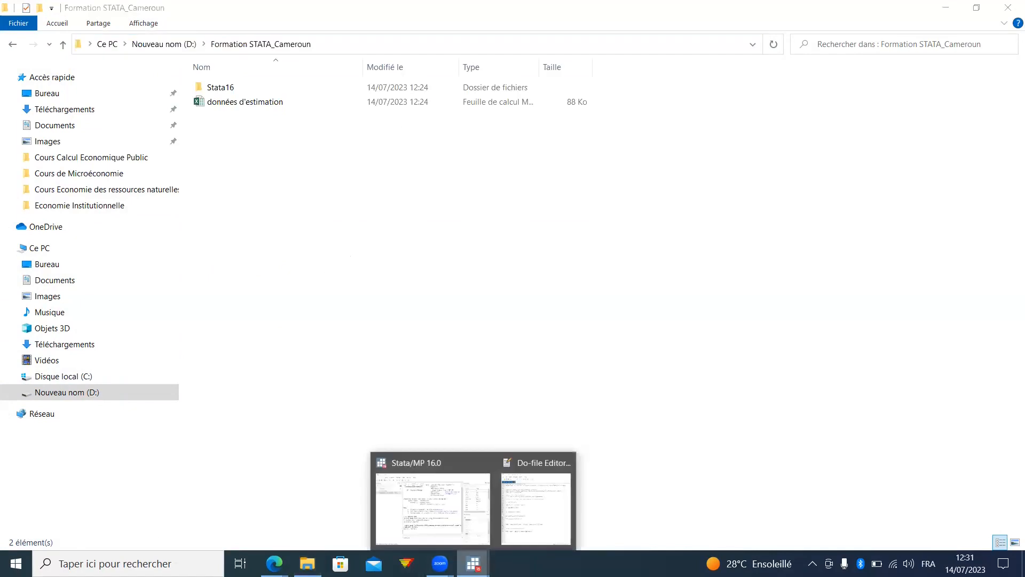
click(425, 497)
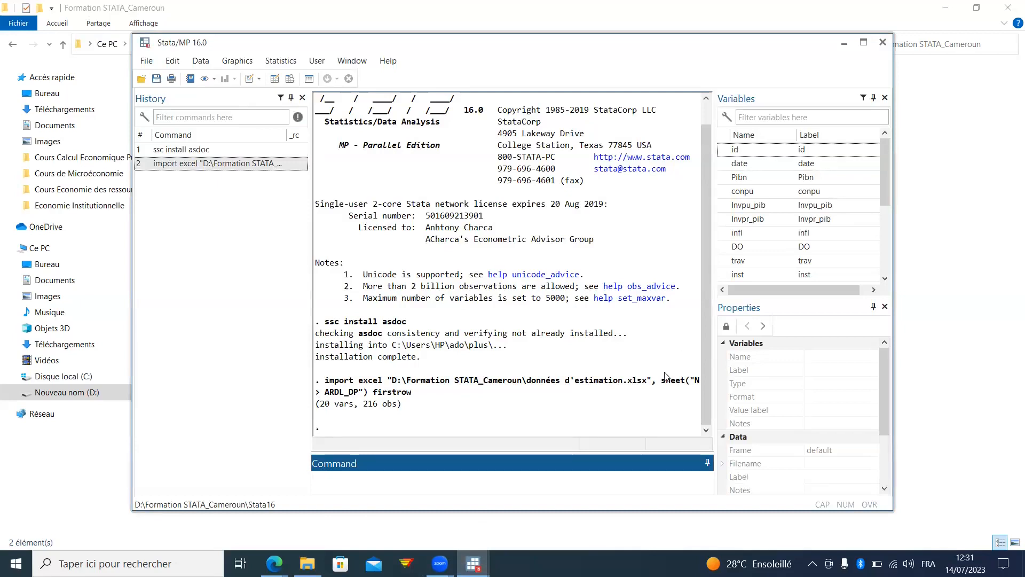
click(473, 564)
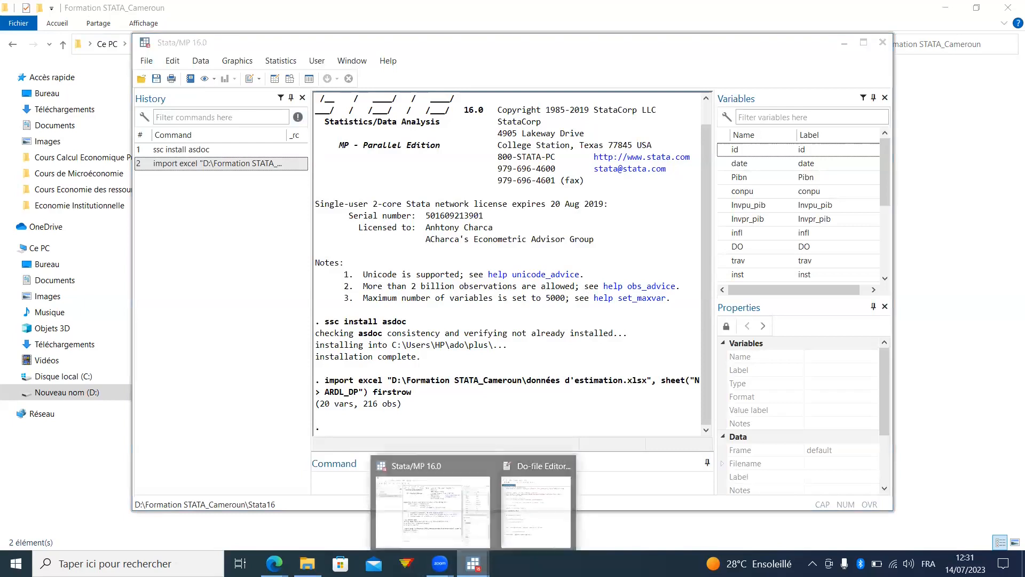
click(527, 506)
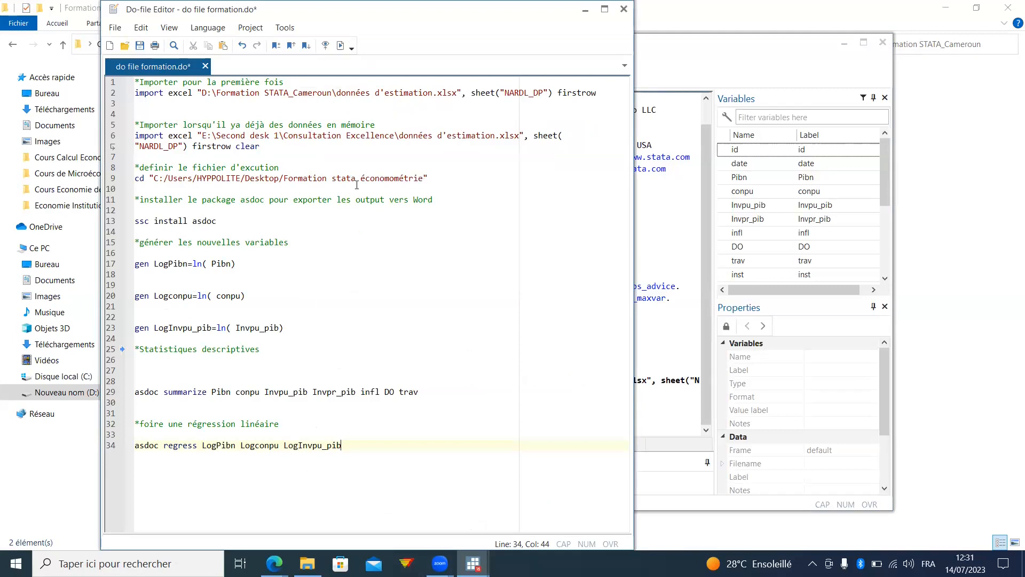
click(250, 186)
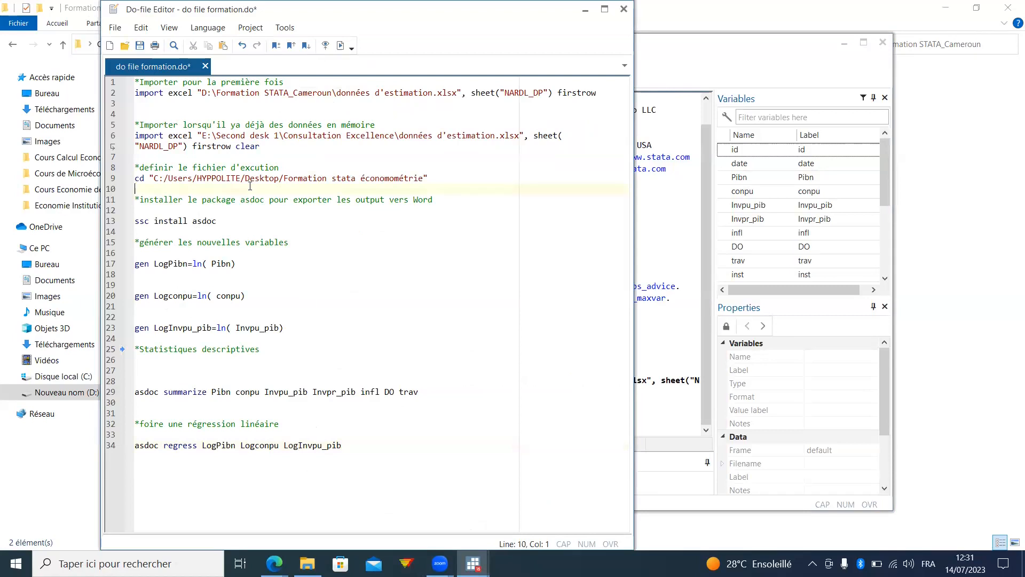
key(ctrl+v)
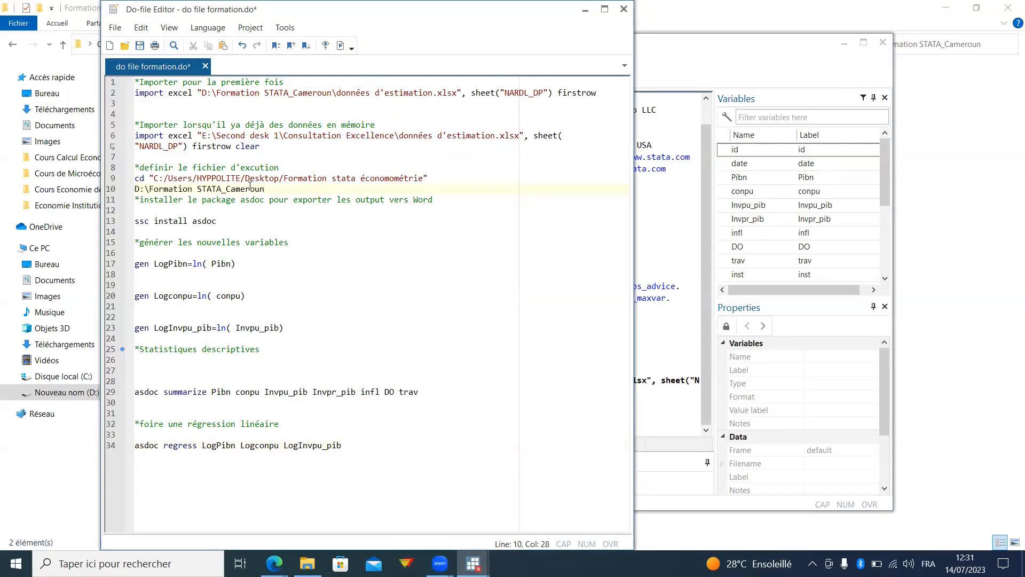
key(BackSpace)
key(BackSpace)
key(BackSpace)
key(BackSpace)
key(BackSpace)
key(BackSpace)
key(BackSpace)
key(BackSpace)
key(BackSpace)
key(BackSpace)
key(BackSpace)
key(BackSpace)
key(BackSpace)
key(BackSpace)
key(BackSpace)
key(BackSpace)
key(BackSpace)
key(BackSpace)
key(BackSpace)
key(BackSpace)
click(250, 186)
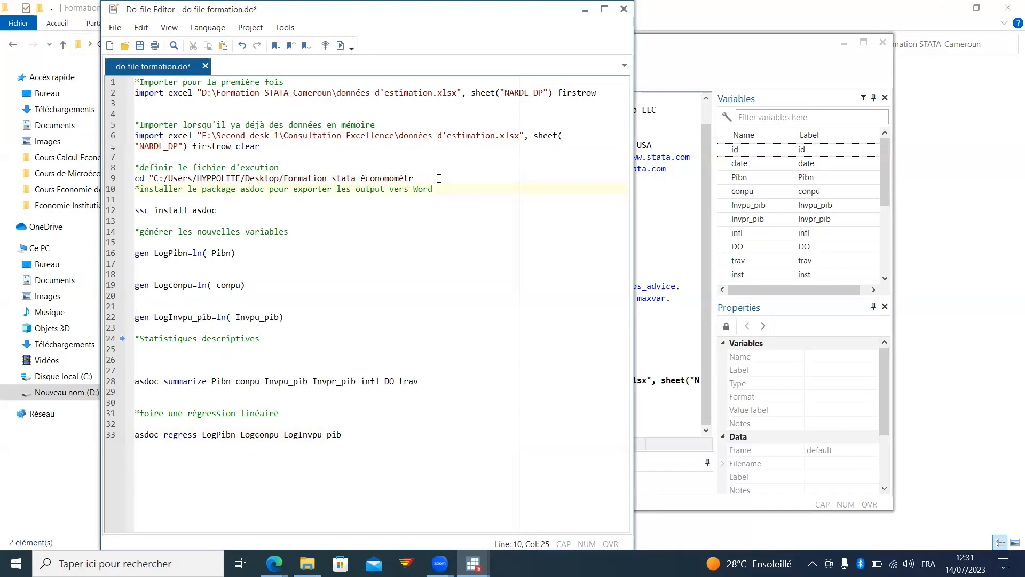
Step: Change the do-file's cd command to "D:/Formation STATA_Cameroun", with straight closing quotes and a forward slash
drag(436, 179, 154, 179)
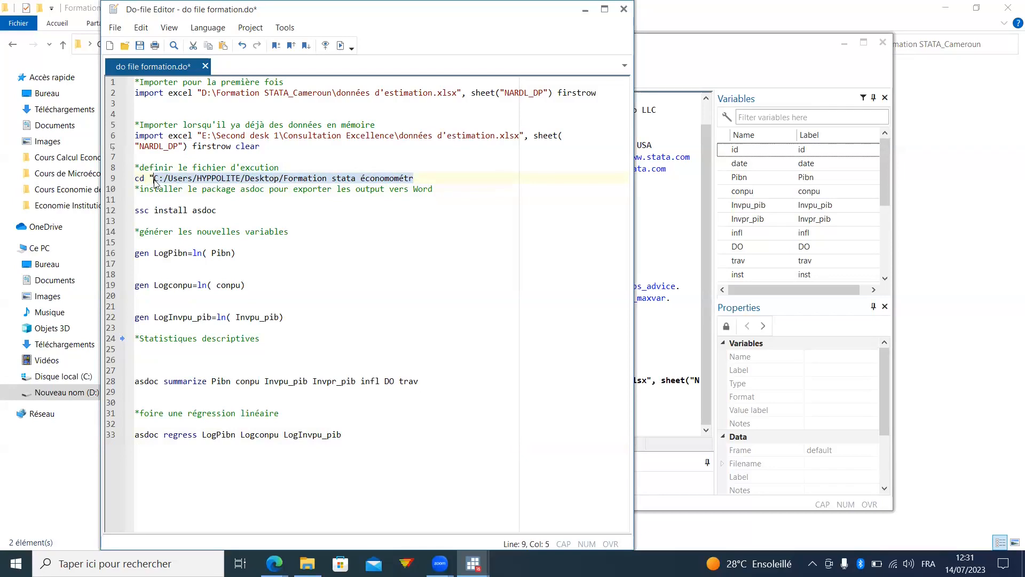
key(ctrl+v)
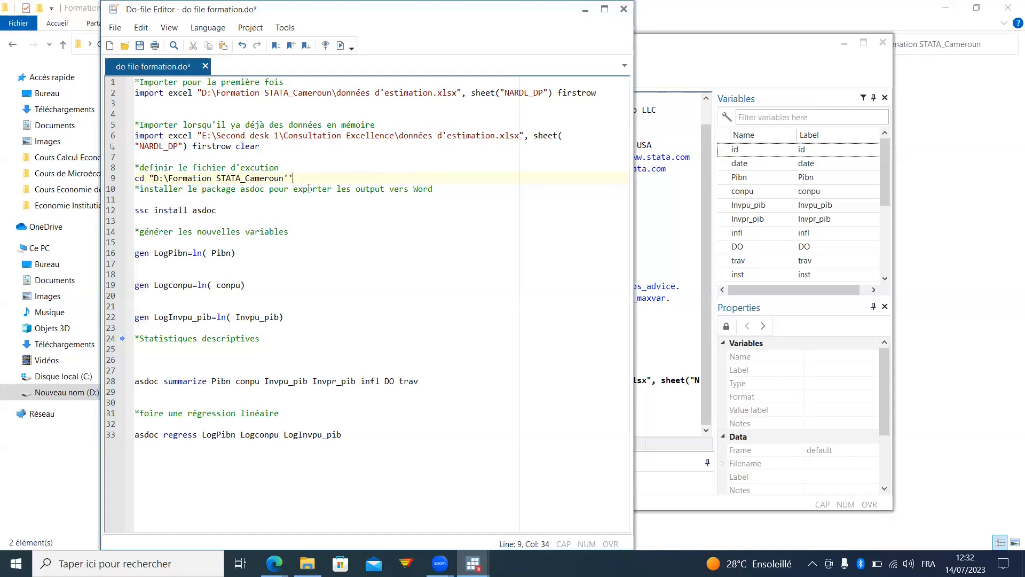
key(BackSpace)
text(")
click(167, 177)
key(BackSpace)
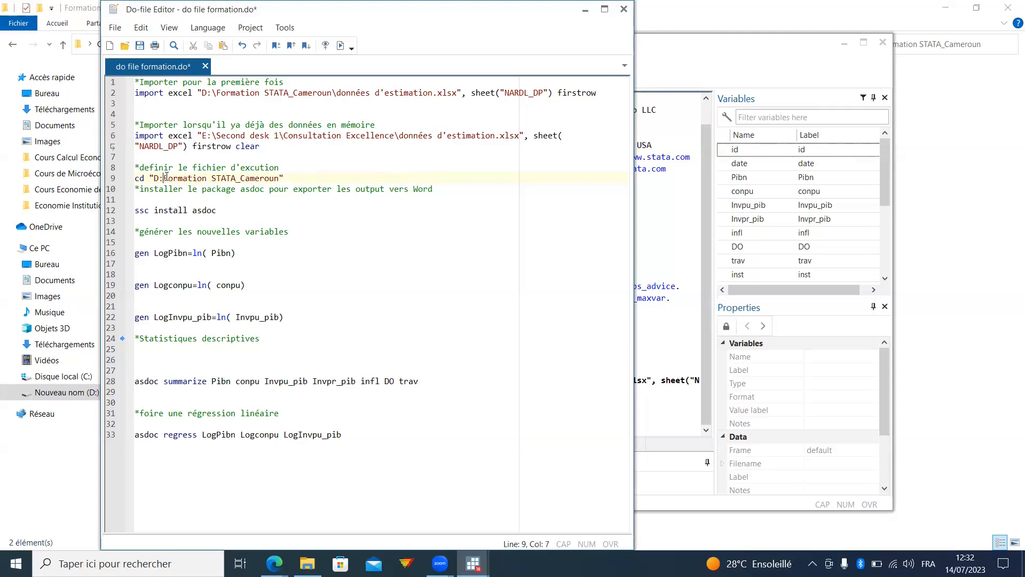
key(Caps_Lock)
text(/)
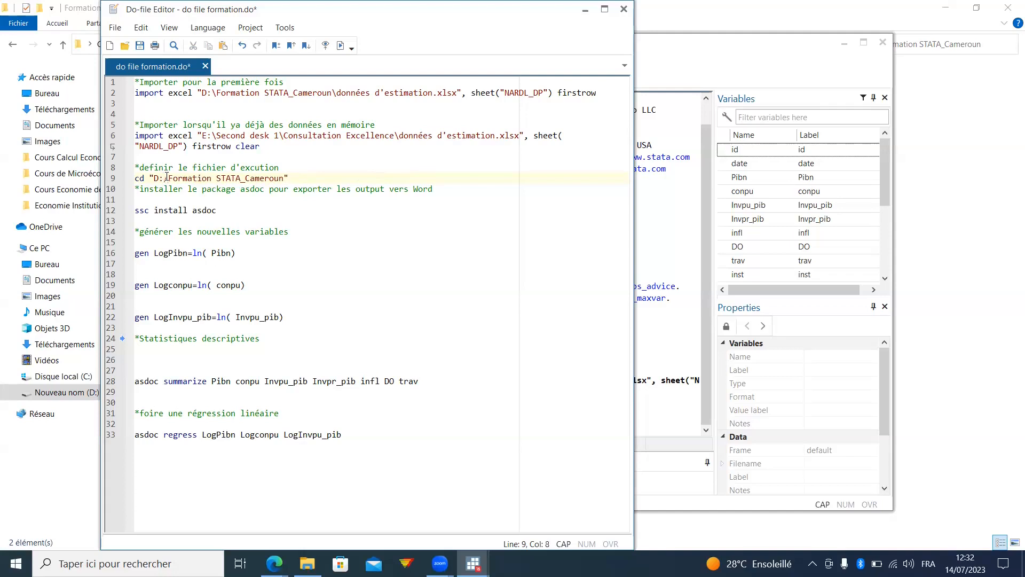
key(Caps_Lock)
Step: Run only the cd line of the do-file and check its output in the main Stata window
drag(289, 181, 135, 178)
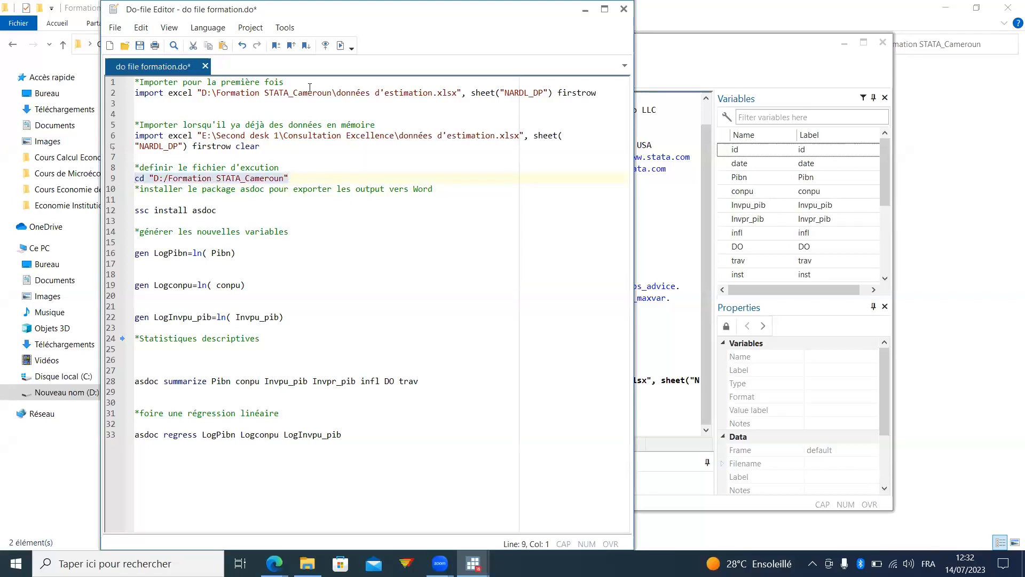
click(340, 47)
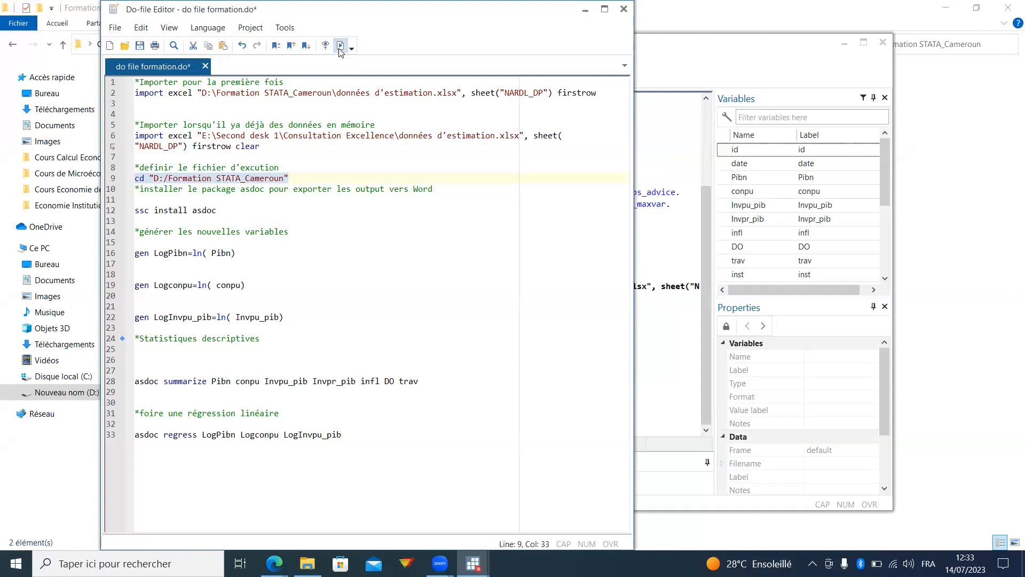
click(682, 308)
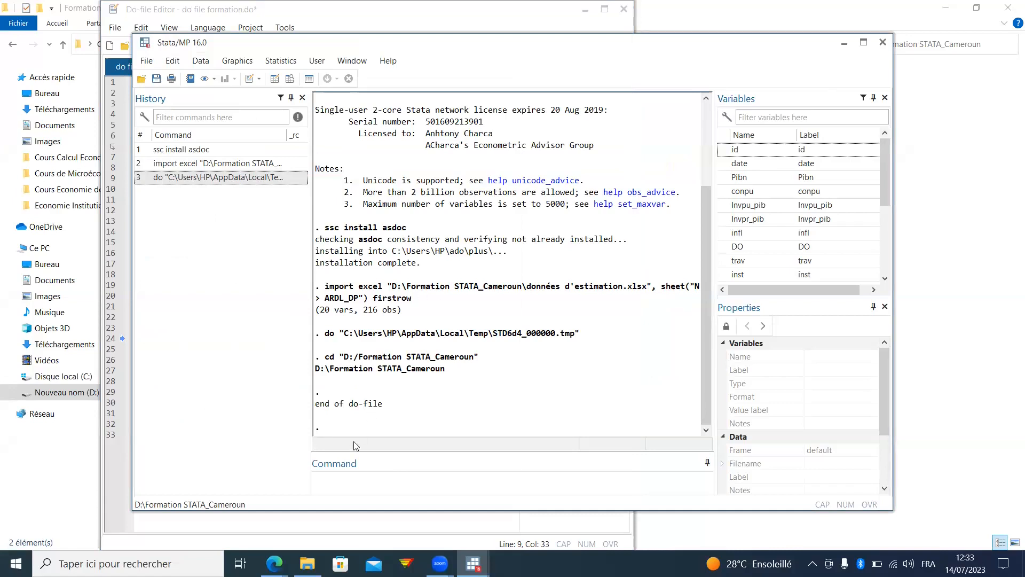
Step: Run the asdoc summarize line for Pibn, conpu, Invpu_pib, Invpr_pib, infl, DO and trav from the do-file and check the results
click(121, 306)
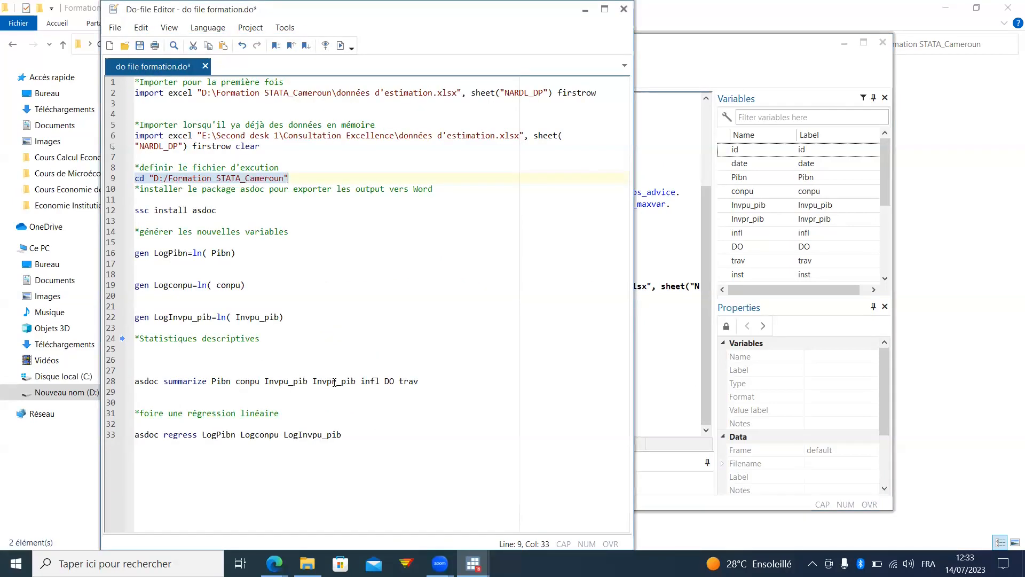
click(421, 382)
drag(420, 385, 166, 377)
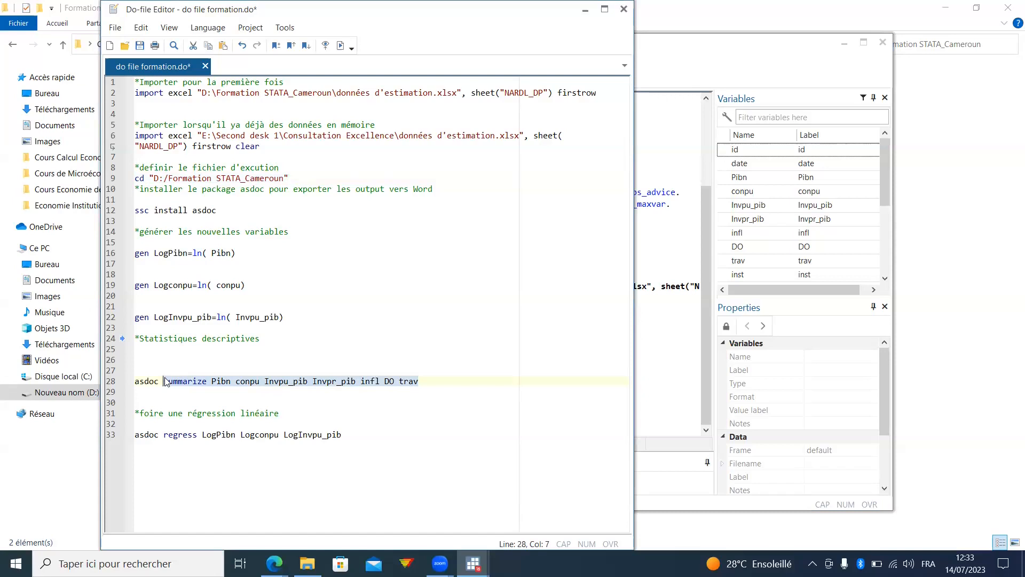
click(344, 48)
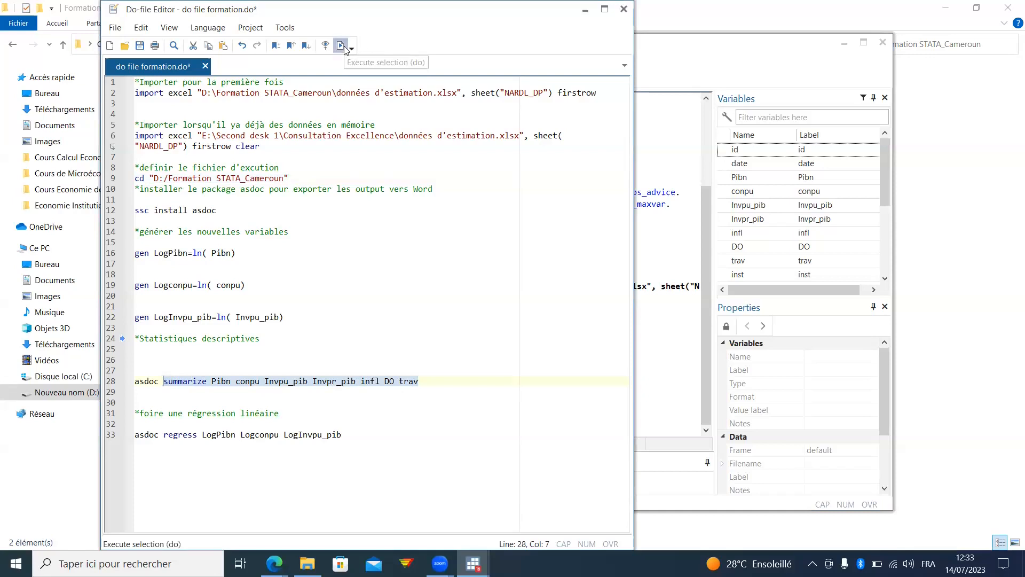
click(708, 431)
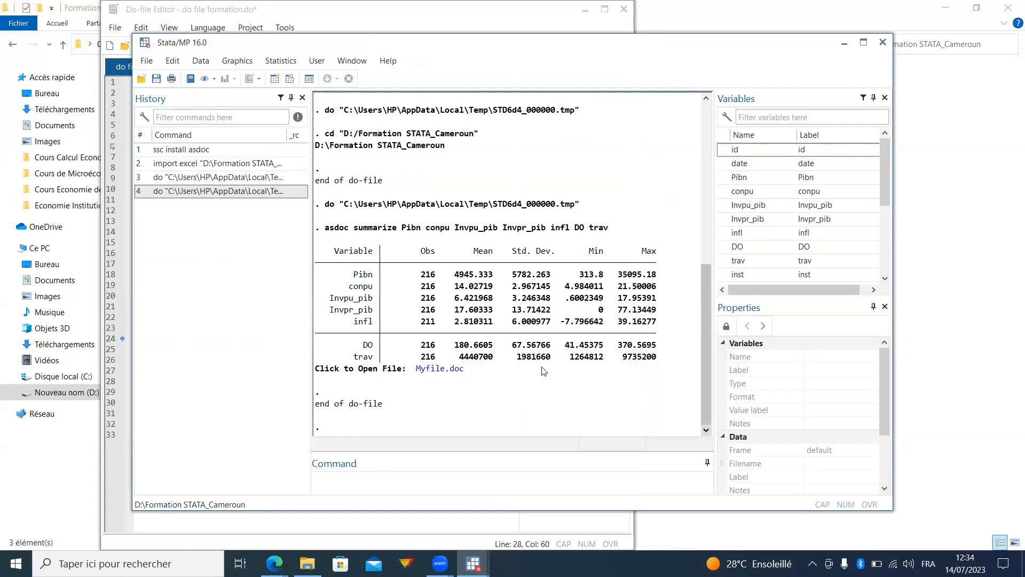
Step: Open the exported Myfile.doc in Word, select its whole content and review the Descriptive Statistics table
click(431, 369)
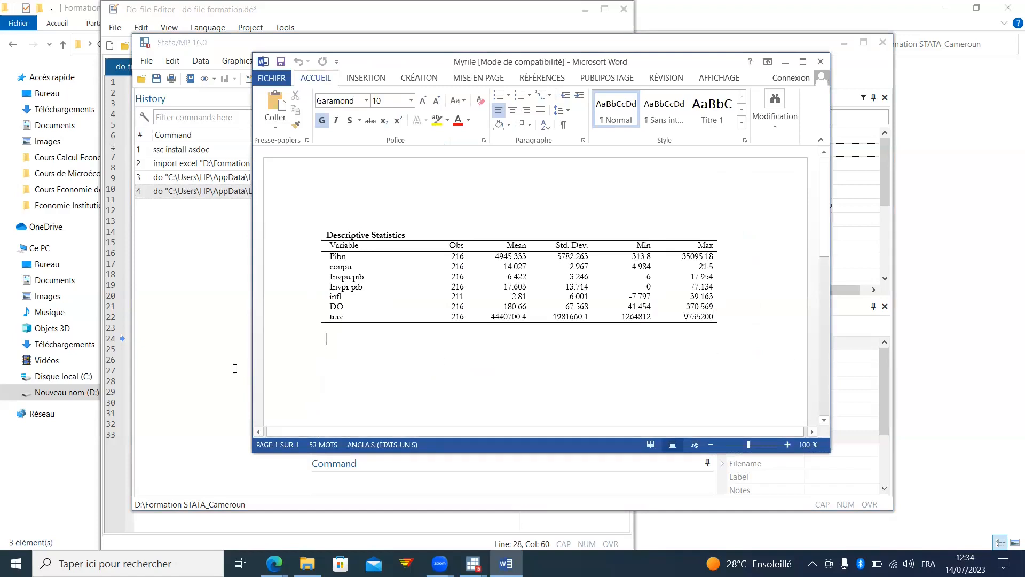
scroll(534, 331, down, 3)
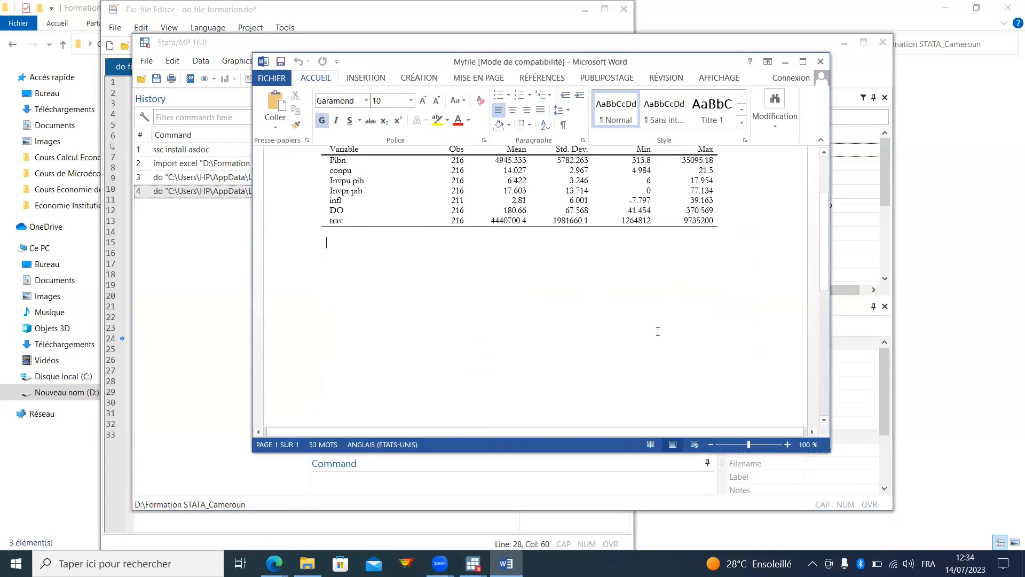
key(ctrl+a)
scroll(817, 210, up, 2)
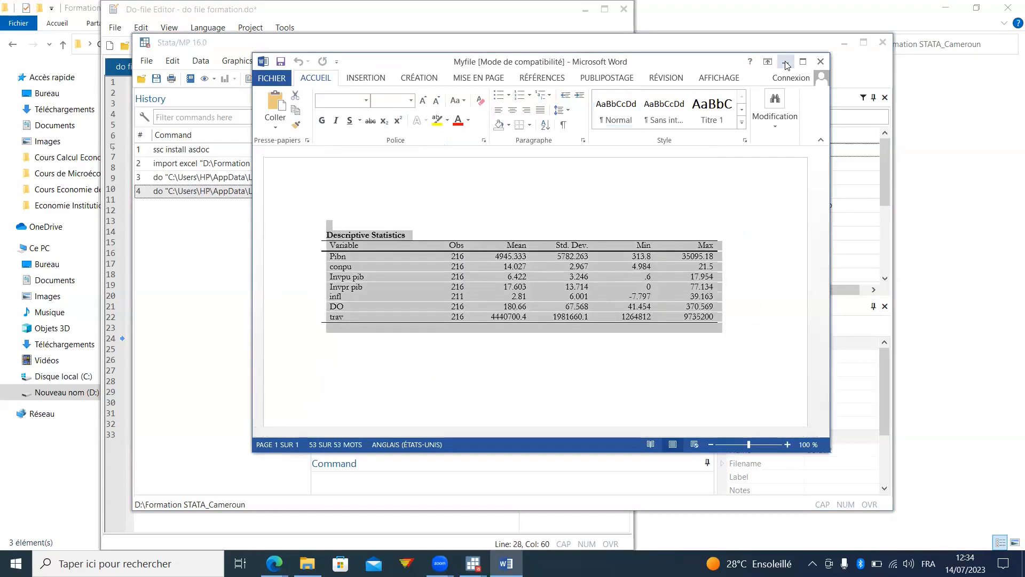
click(786, 63)
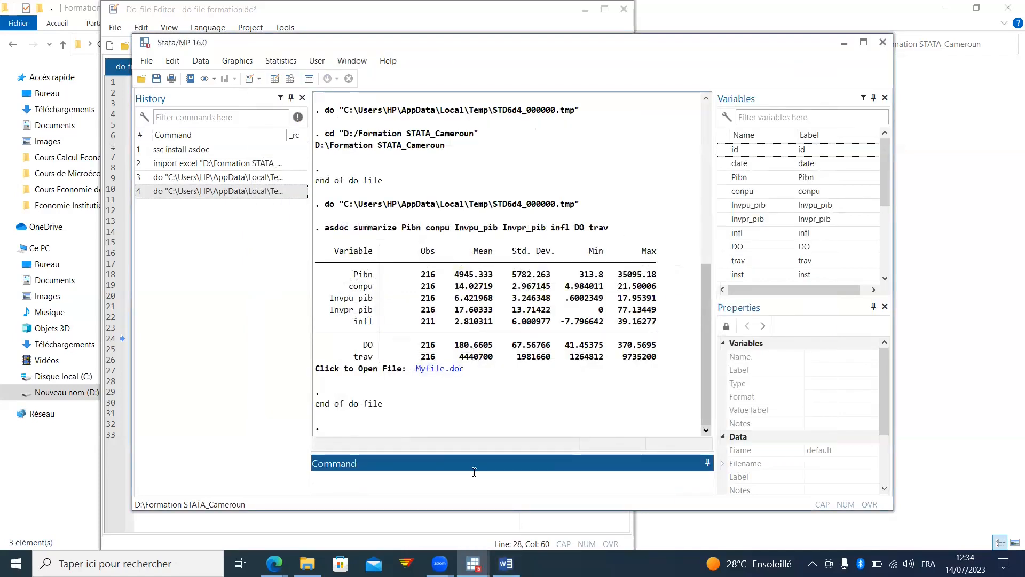
click(506, 563)
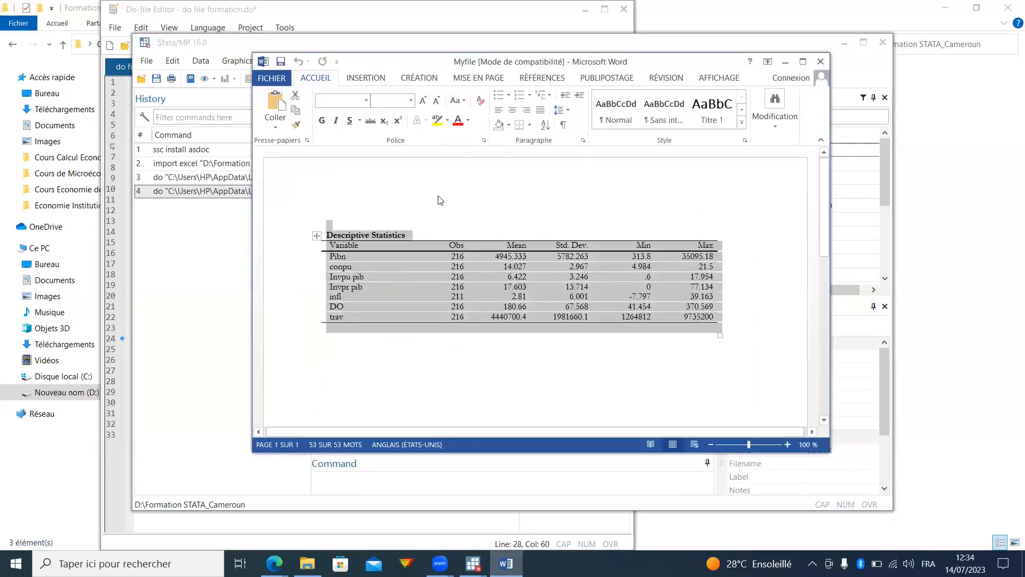